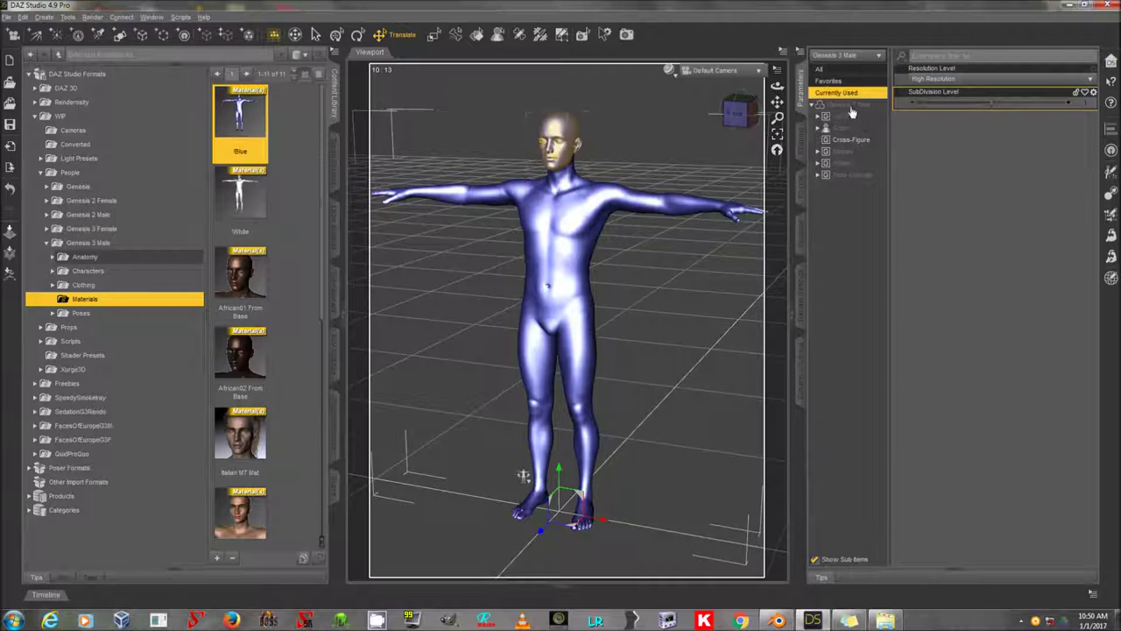
Step: Set the Genesis 3 Male figure's mesh resolution level to Base
click(855, 95)
drag(1058, 103, 855, 116)
drag(1054, 128, 764, 134)
click(906, 97)
click(865, 115)
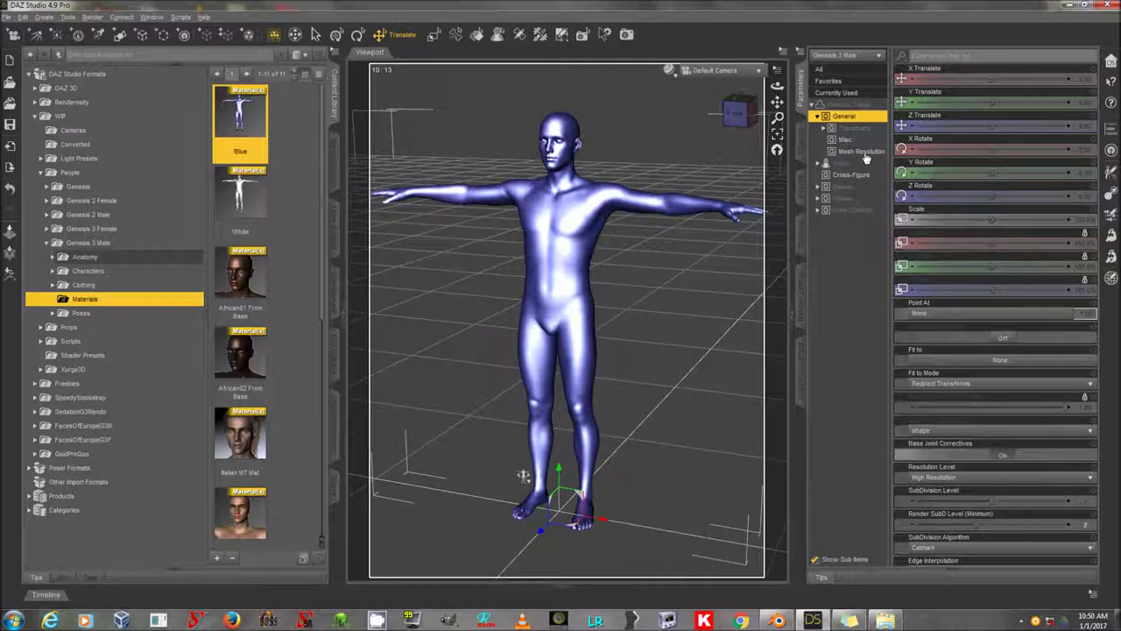
click(865, 152)
click(998, 82)
click(973, 92)
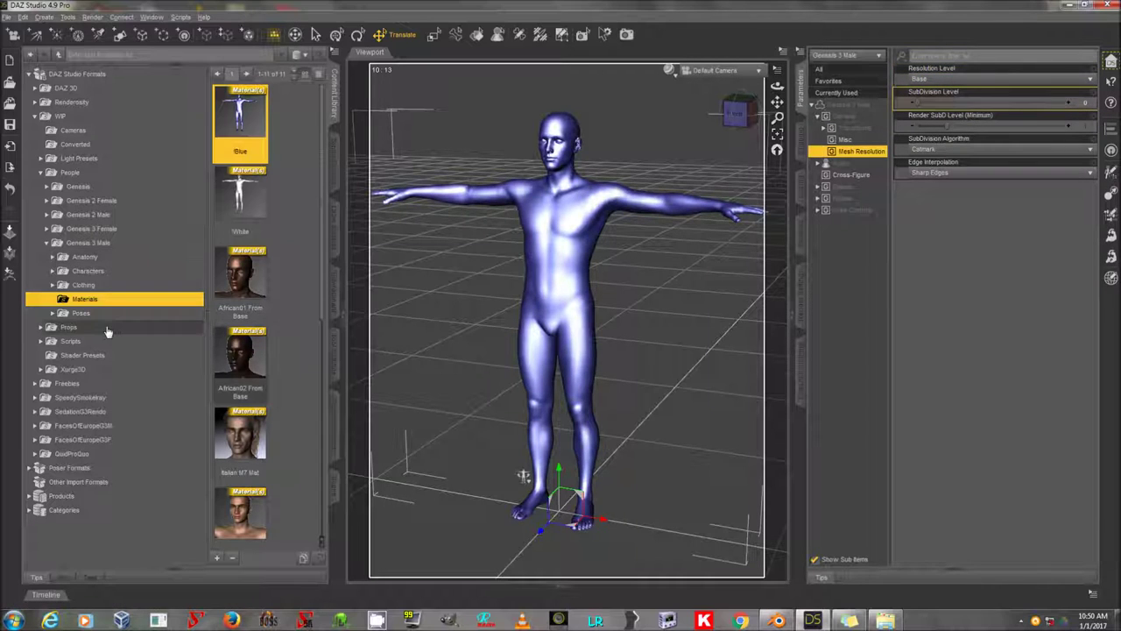
click(6, 17)
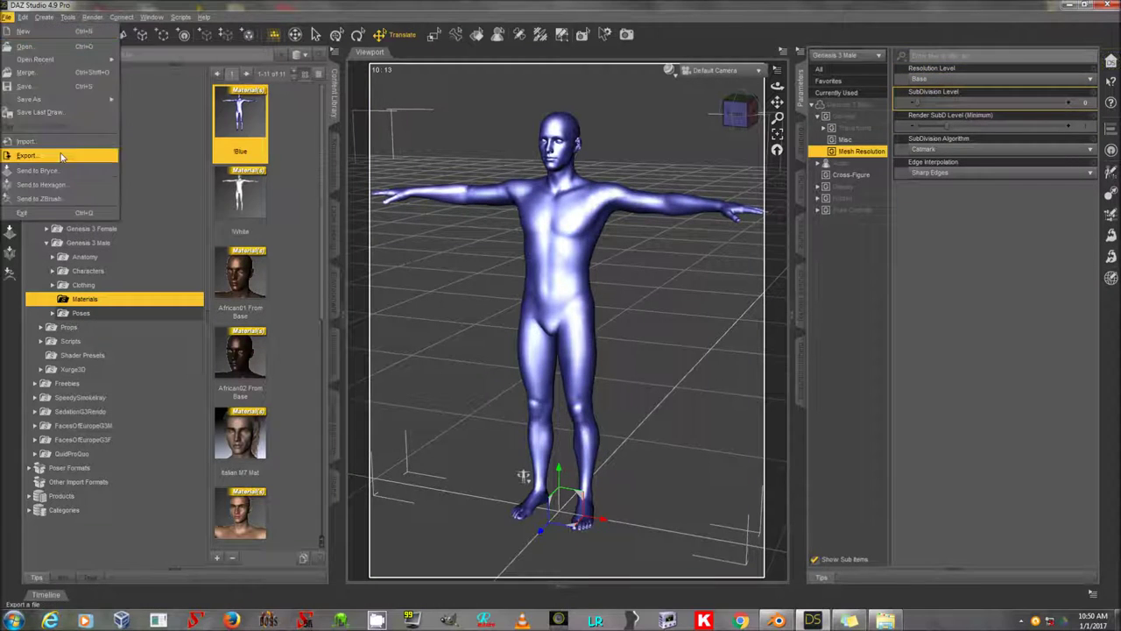
click(35, 153)
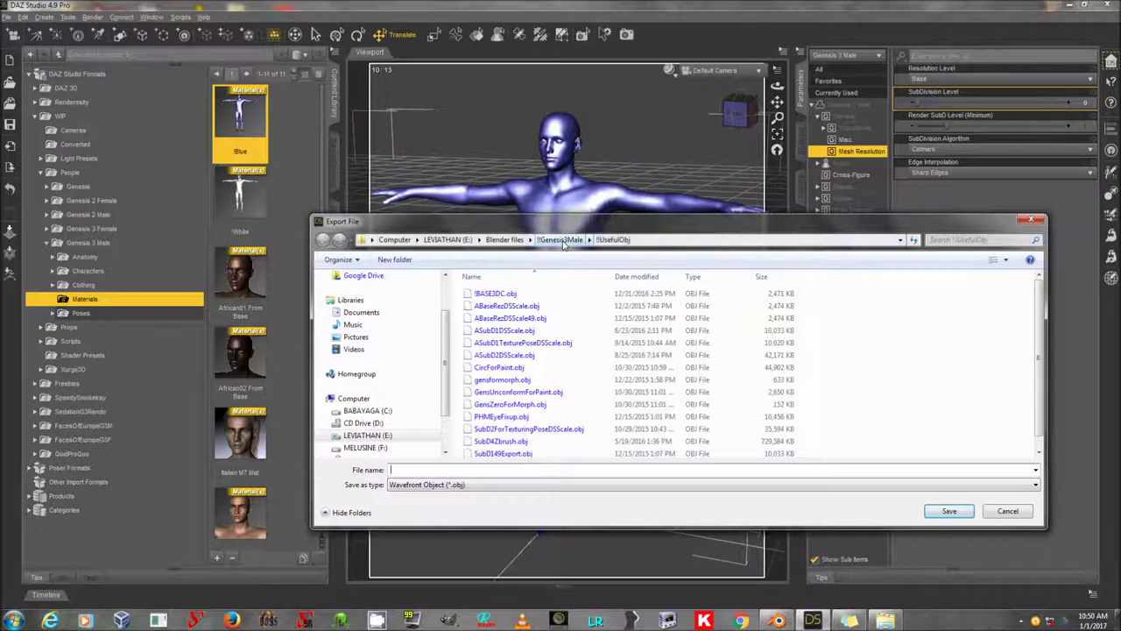
click(1016, 512)
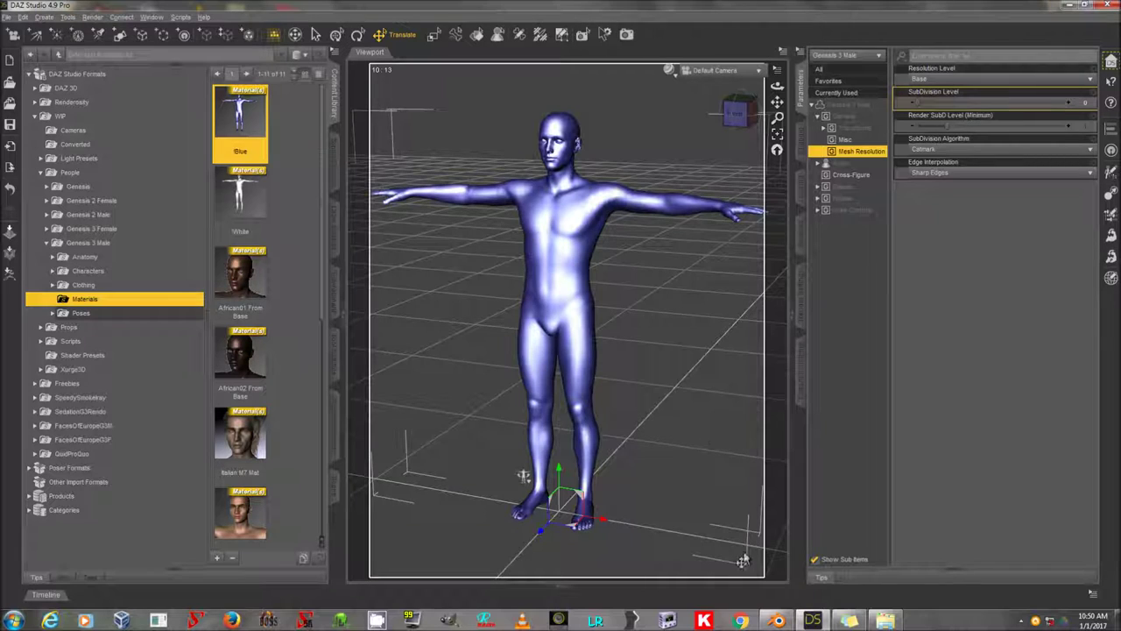
Step: Switch to Blender and start importing a Wavefront (.obj) file
mouse_move(777, 621)
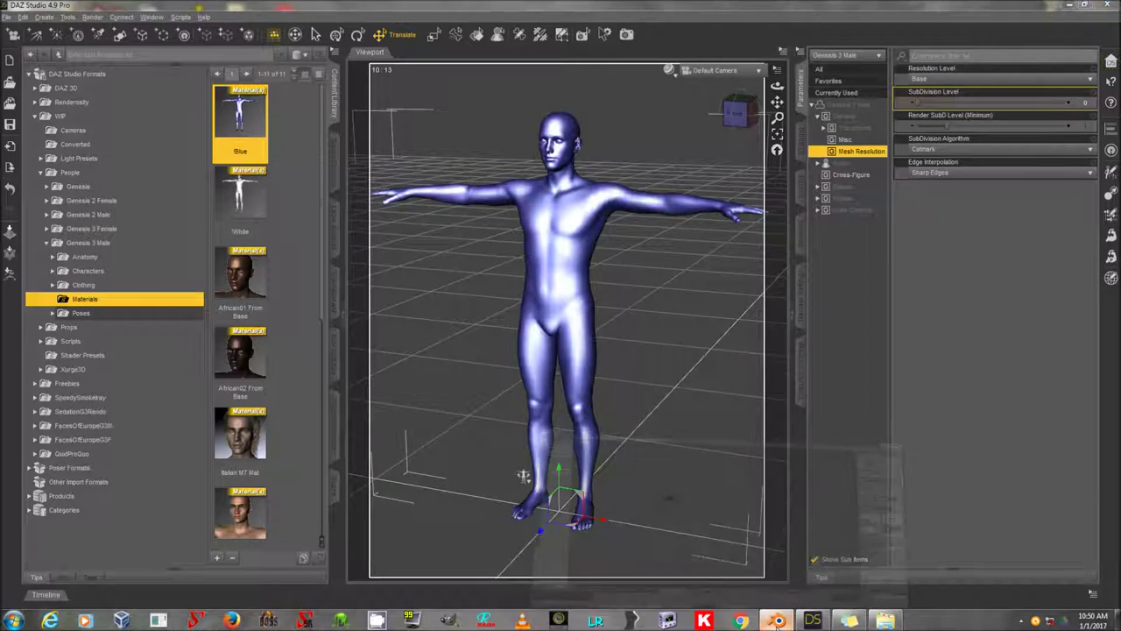
click(777, 621)
click(37, 24)
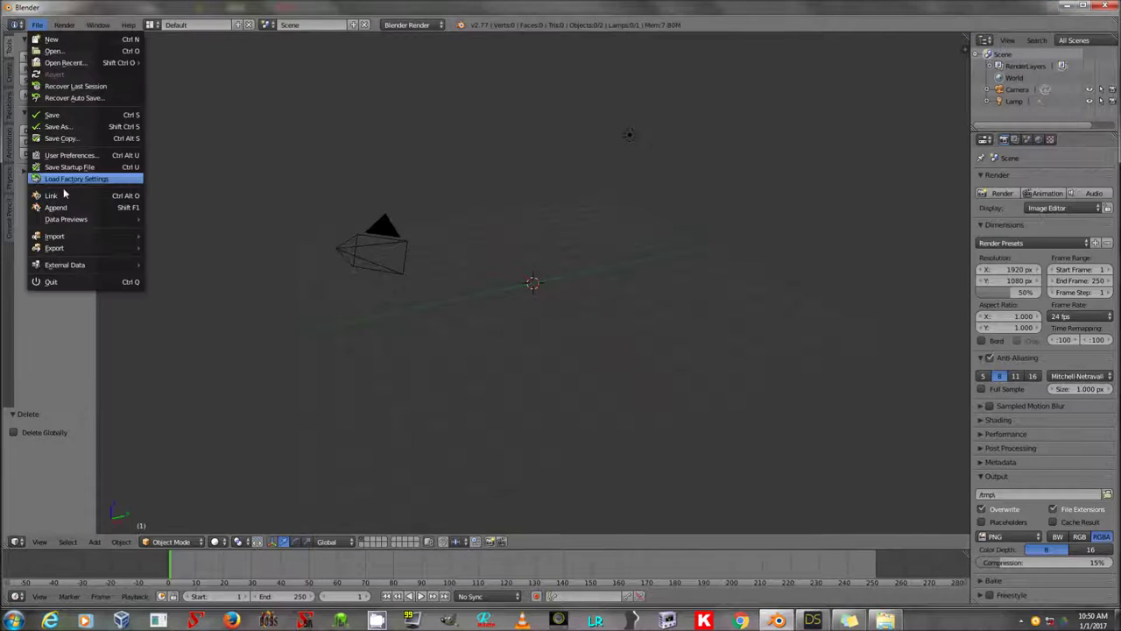
mouse_move(77, 238)
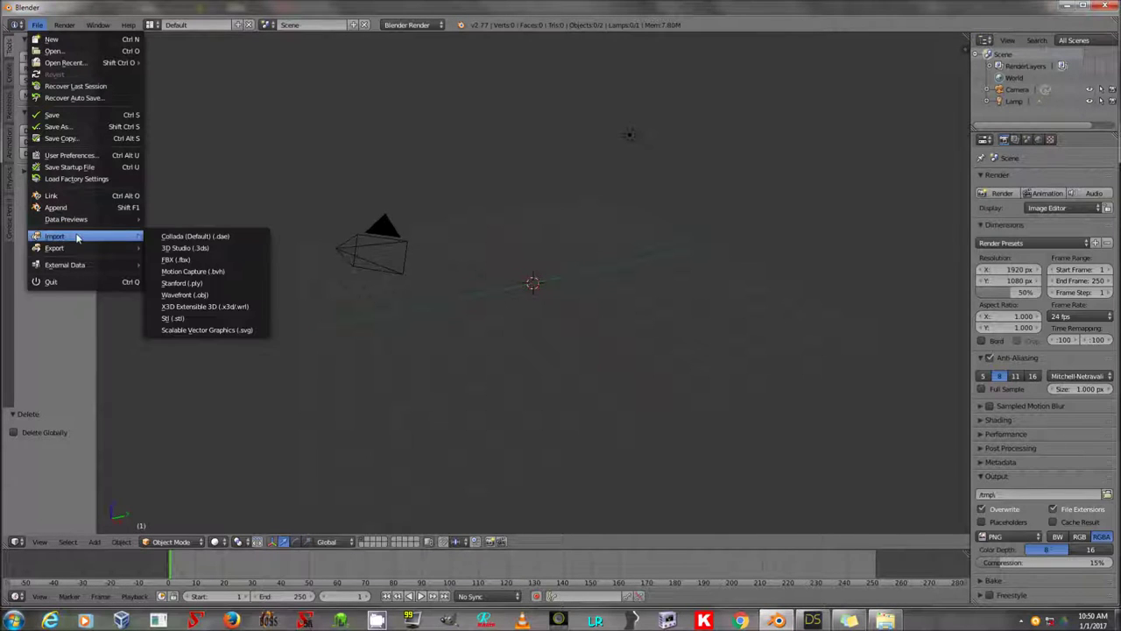
click(257, 294)
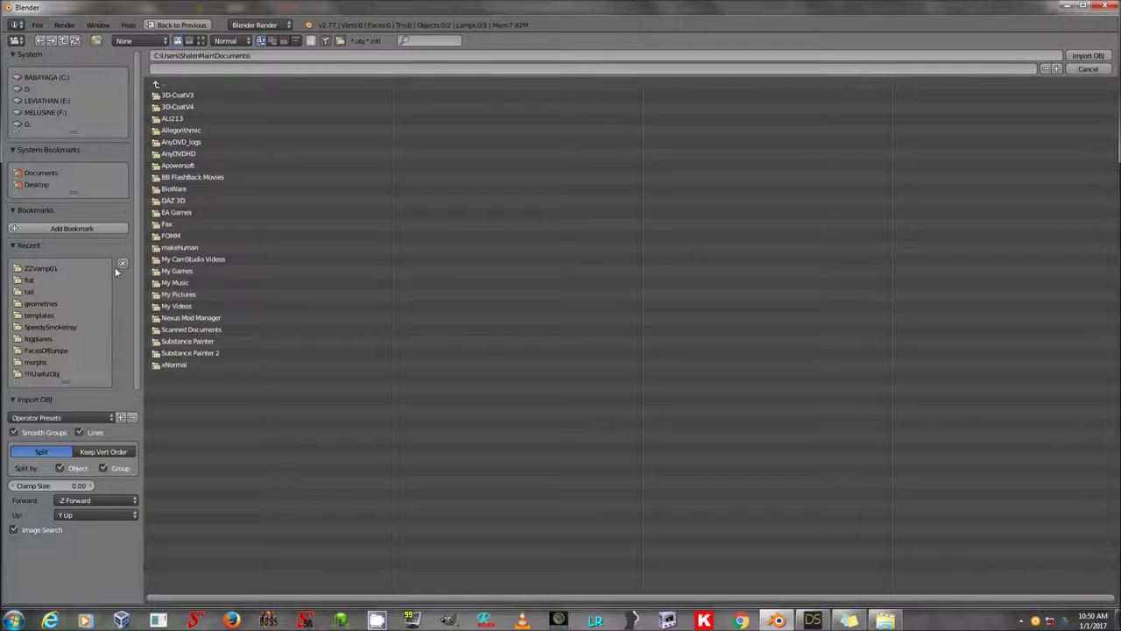
Step: Browse from e:\blender files\ to the !!UsefulObj folder inside !!Genesis3Male
click(182, 55)
key(BackSpace)
text(e:\blender files\)
key(Return)
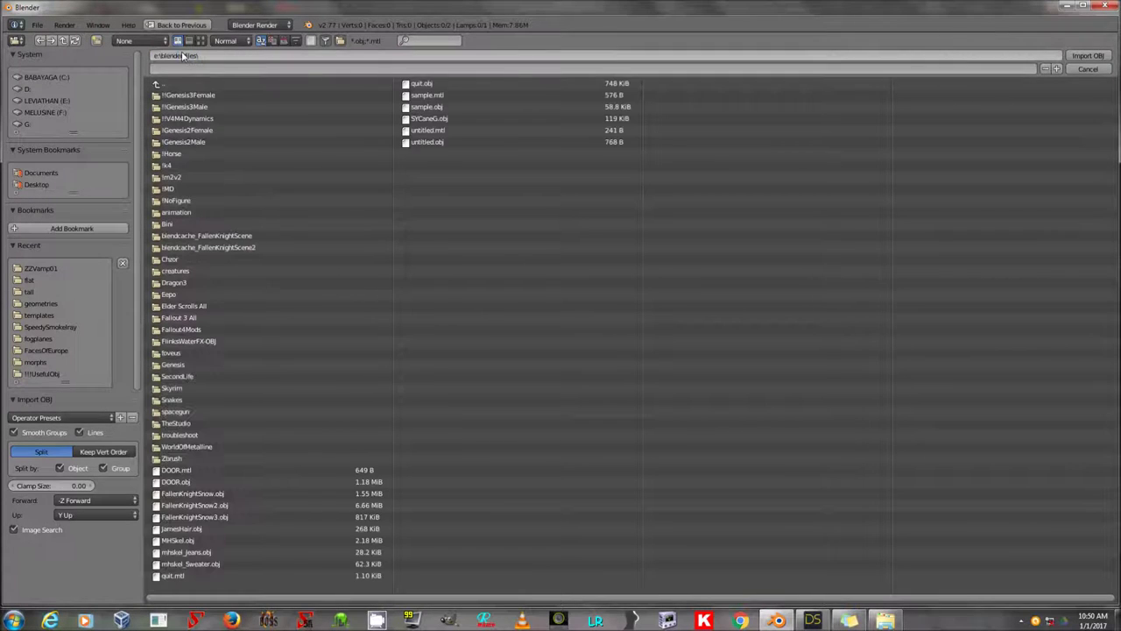
double_click(217, 106)
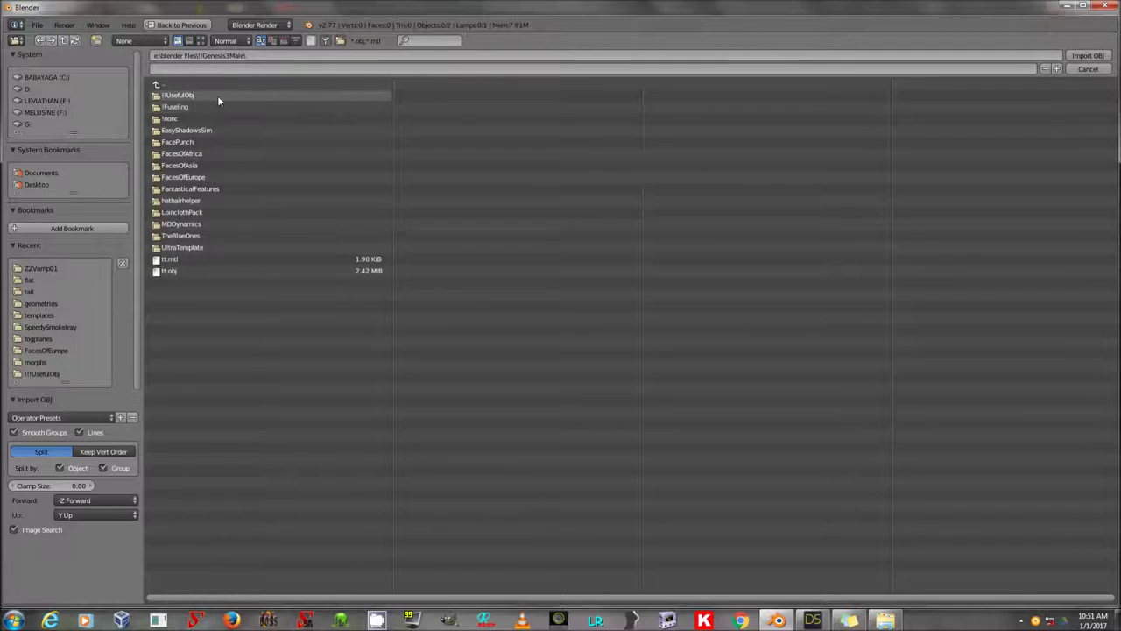
double_click(217, 96)
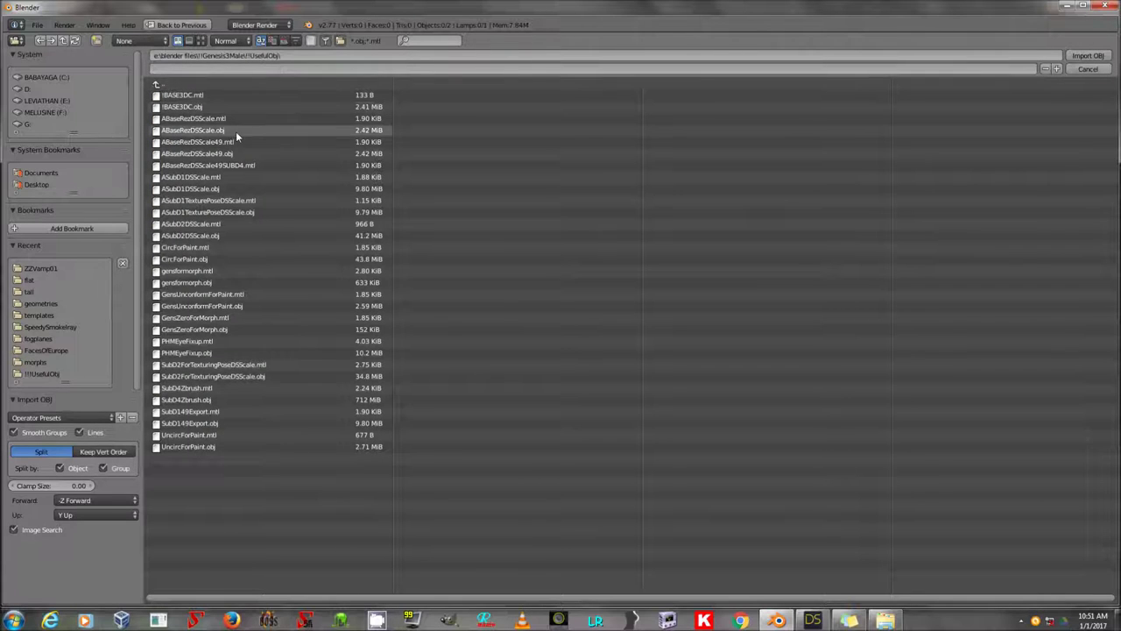
Step: Import ABaseRezDSScale49.obj using the Dsbase operator preset
click(302, 154)
click(88, 418)
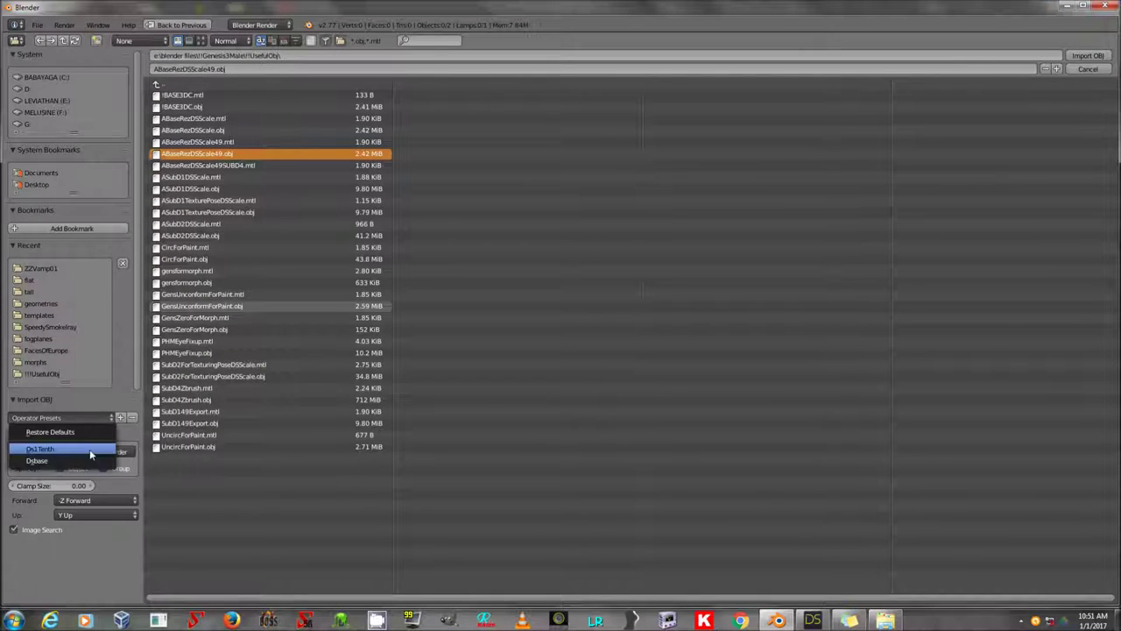
click(82, 461)
click(1088, 55)
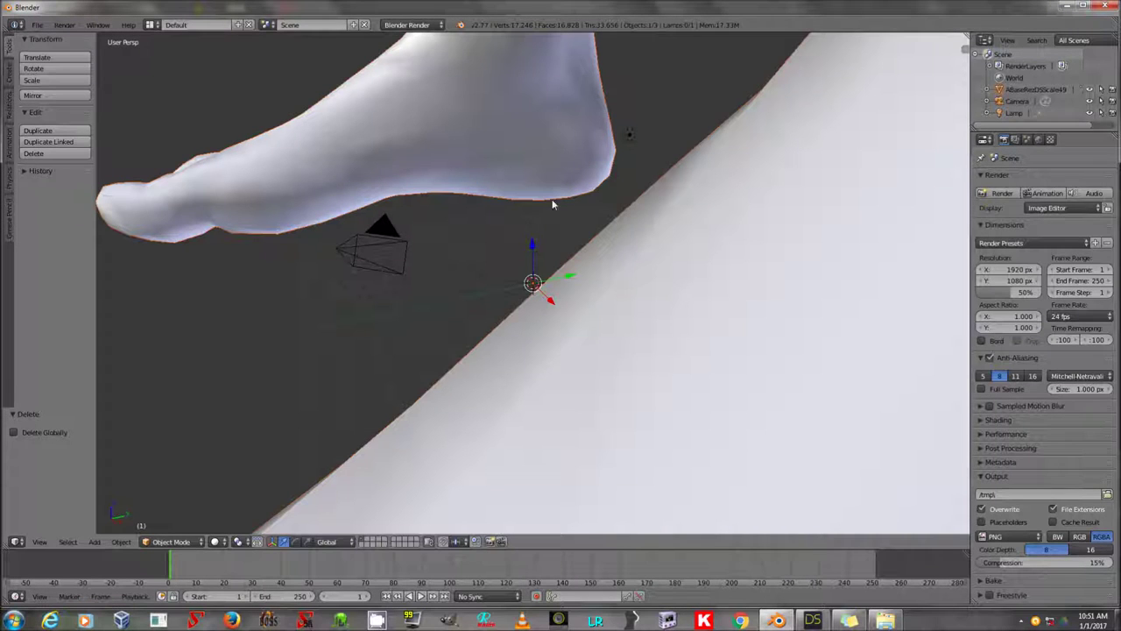
Step: Show the imported figure from the front, select it, and save the scene as Geograft.blend in the G3FTEST folder
key(KP_1)
key(Home)
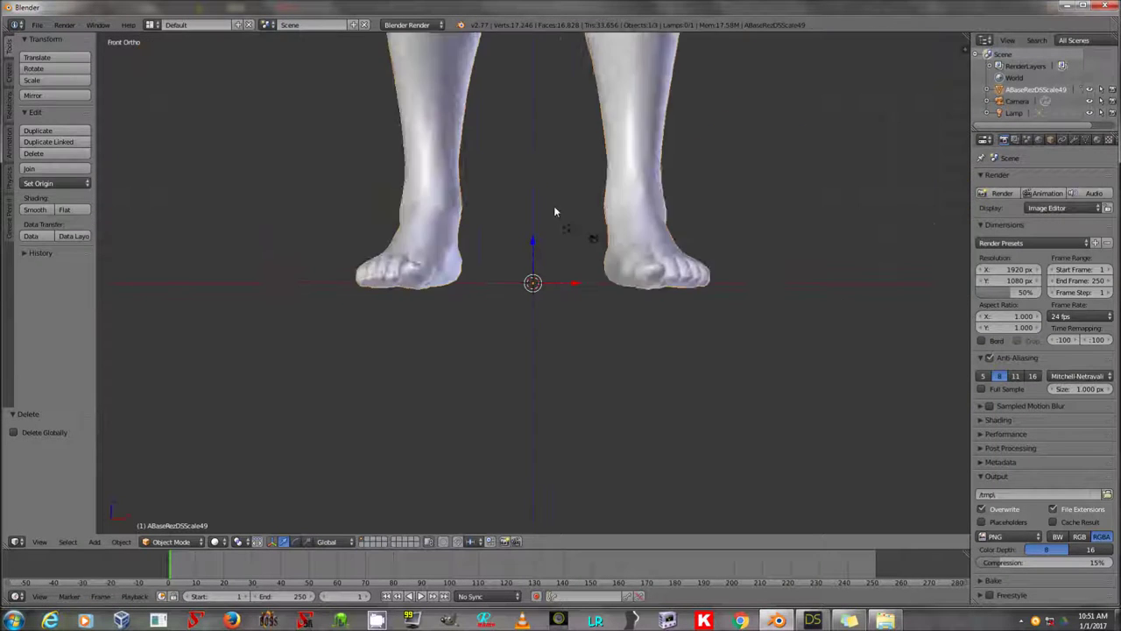
shift+middle_drag(578, 242, 595, 226)
scroll(561, 224, up, 2)
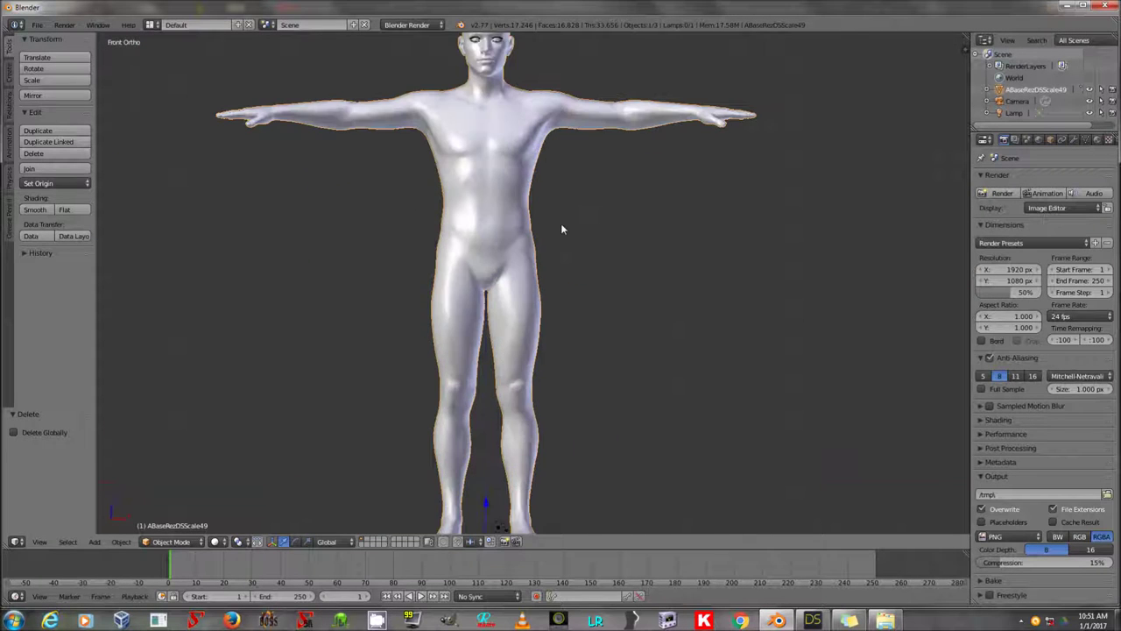
key(a)
right_click(510, 203)
scroll(510, 204, down, 2)
key(ctrl+s)
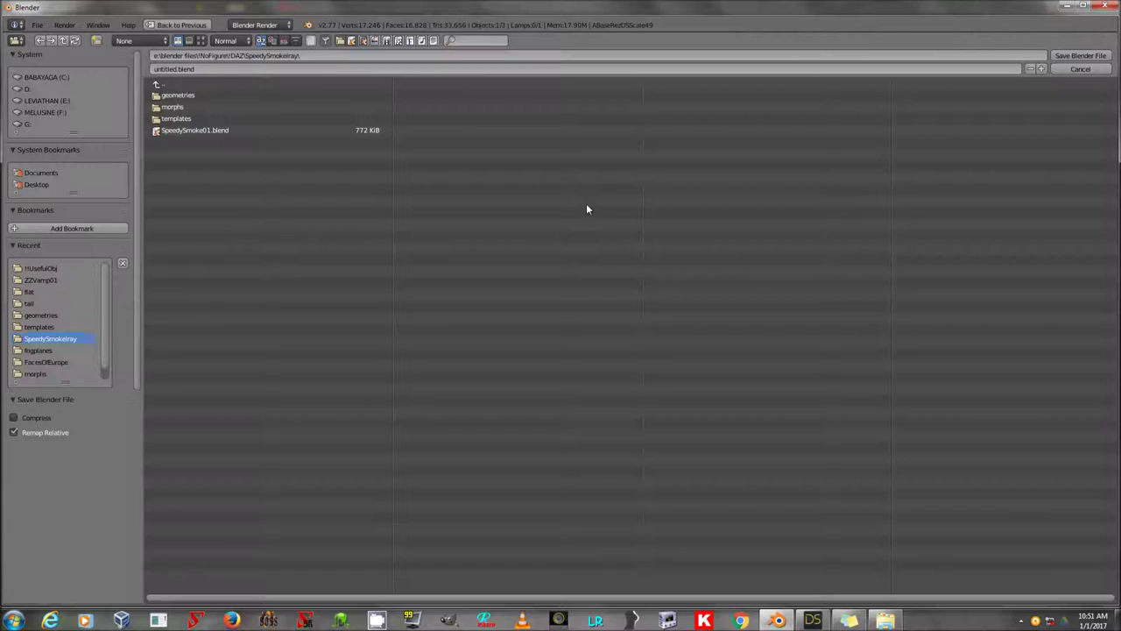
click(221, 104)
click(274, 56)
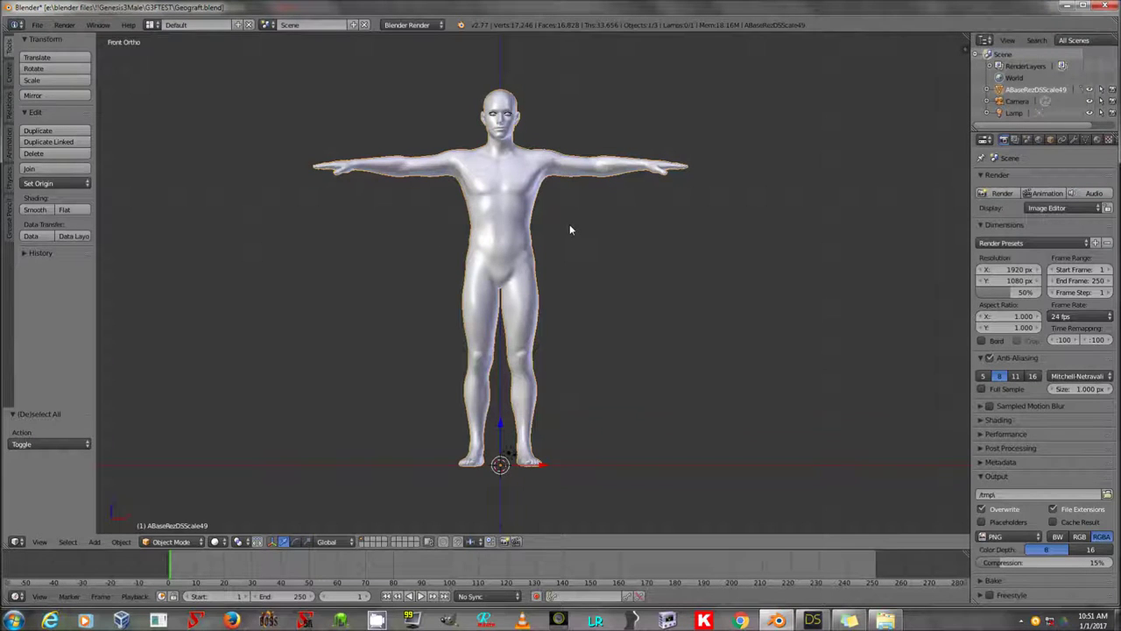
Step: Circle-select a small central patch of faces on the figure's lower back, just above the buttocks
mouse_move(571, 230)
middle_down()
mouse_move(643, 223)
mouse_move(518, 233)
mouse_move(587, 233)
middle_up()
key(KP_1)
key(KP_5)
key(KP_5)
scroll(582, 232, up, 1)
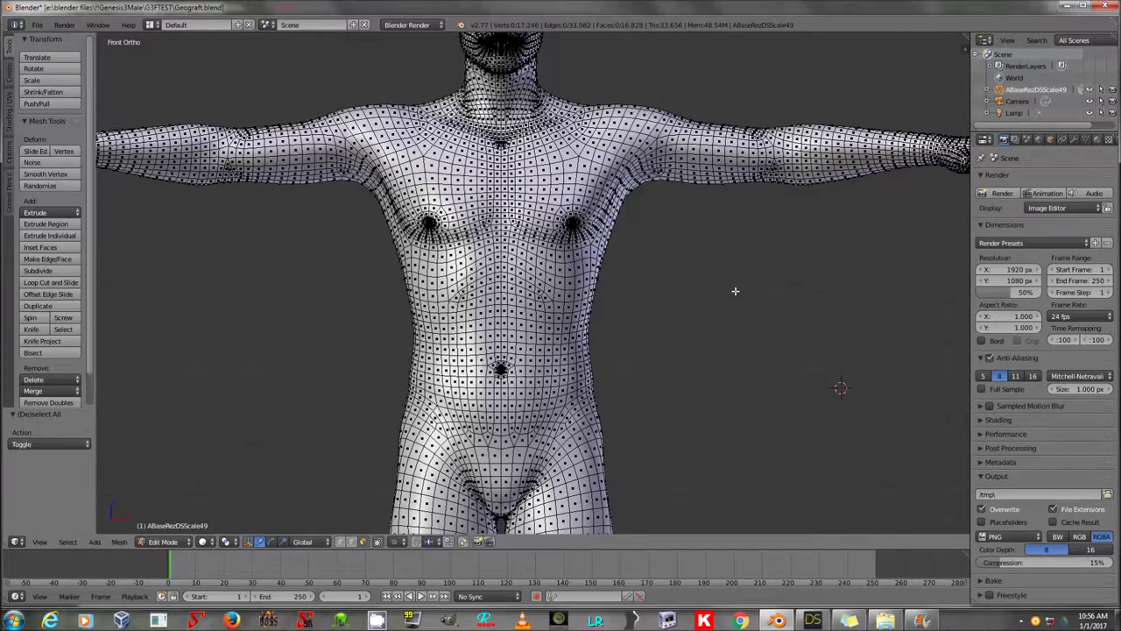
middle_drag(748, 303, 576, 326)
scroll(576, 324, up, 5)
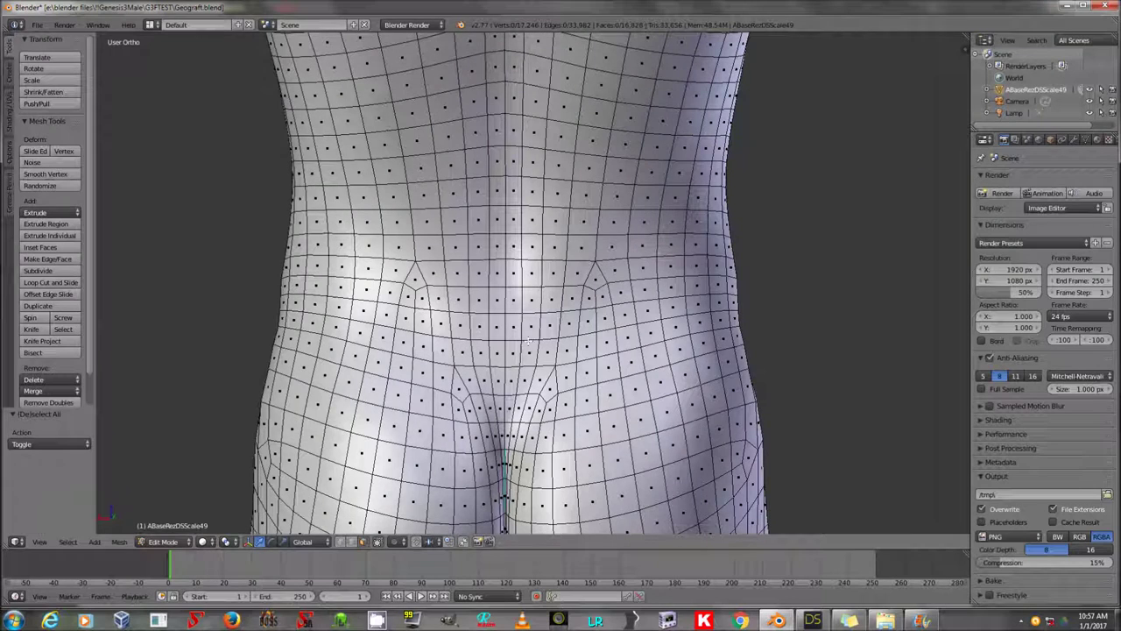
key(c)
mouse_move(503, 349)
mouse_down()
mouse_move(491, 349)
mouse_move(508, 351)
mouse_up()
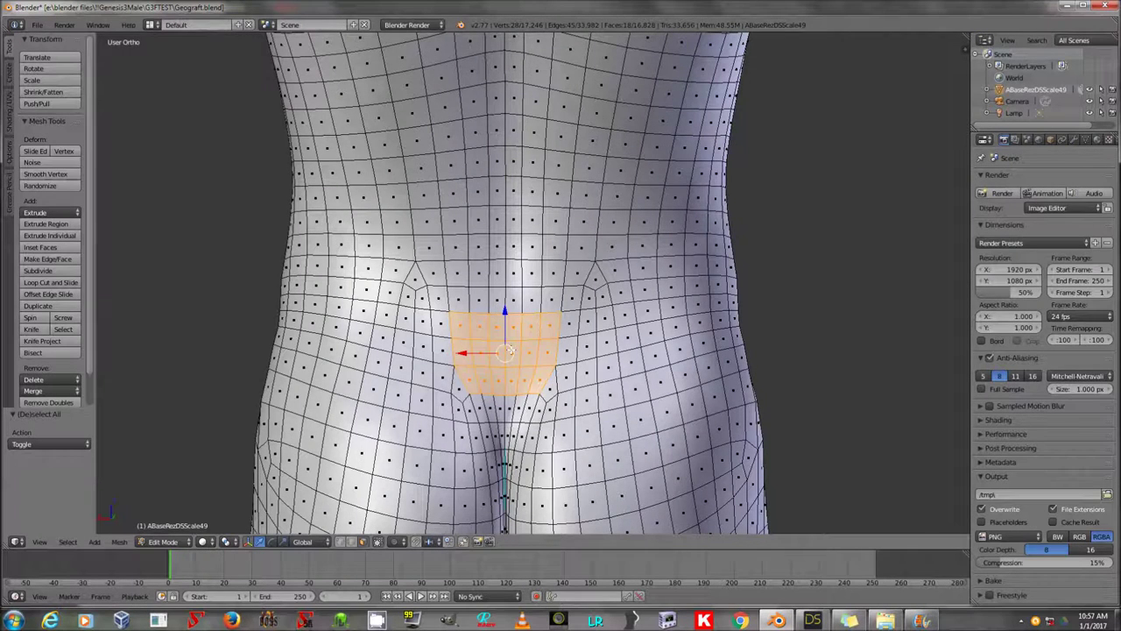
Step: Extend the face selection upward, downward and sideways into a symmetrical patch reaching the top of the buttock cleft
middle_drag(504, 354, 513, 320)
mouse_move(490, 295)
mouse_down()
mouse_move(467, 294)
mouse_move(480, 378)
mouse_move(438, 263)
mouse_move(533, 267)
mouse_move(530, 247)
mouse_move(496, 350)
mouse_up()
right_click(496, 350)
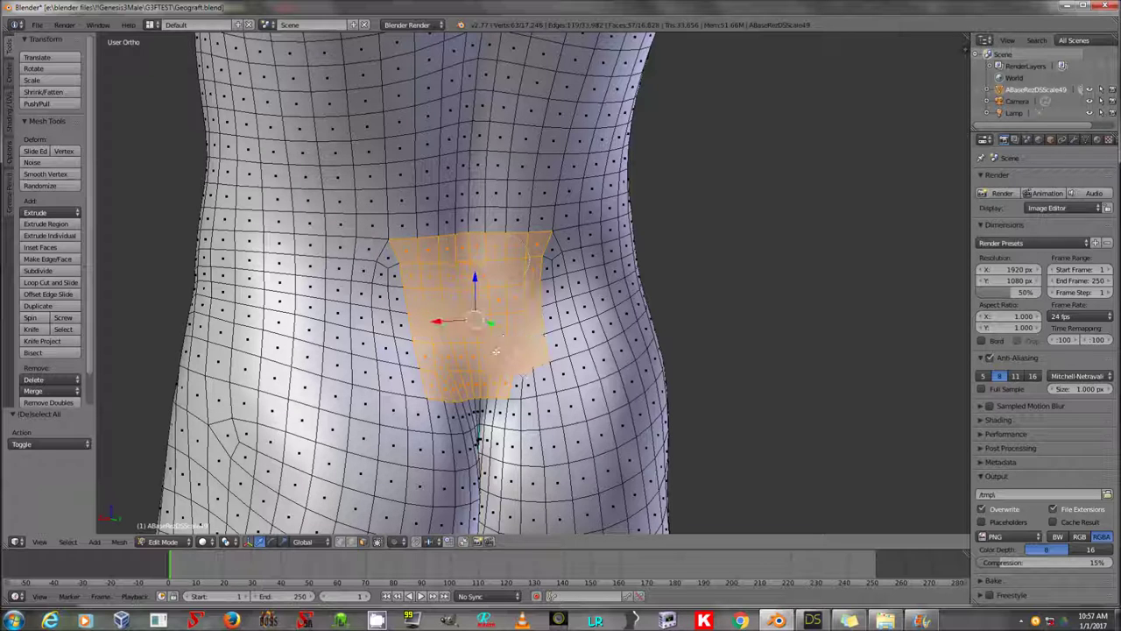
middle_drag(493, 356, 472, 355)
shift+right_click(490, 377)
shift+right_click(505, 377)
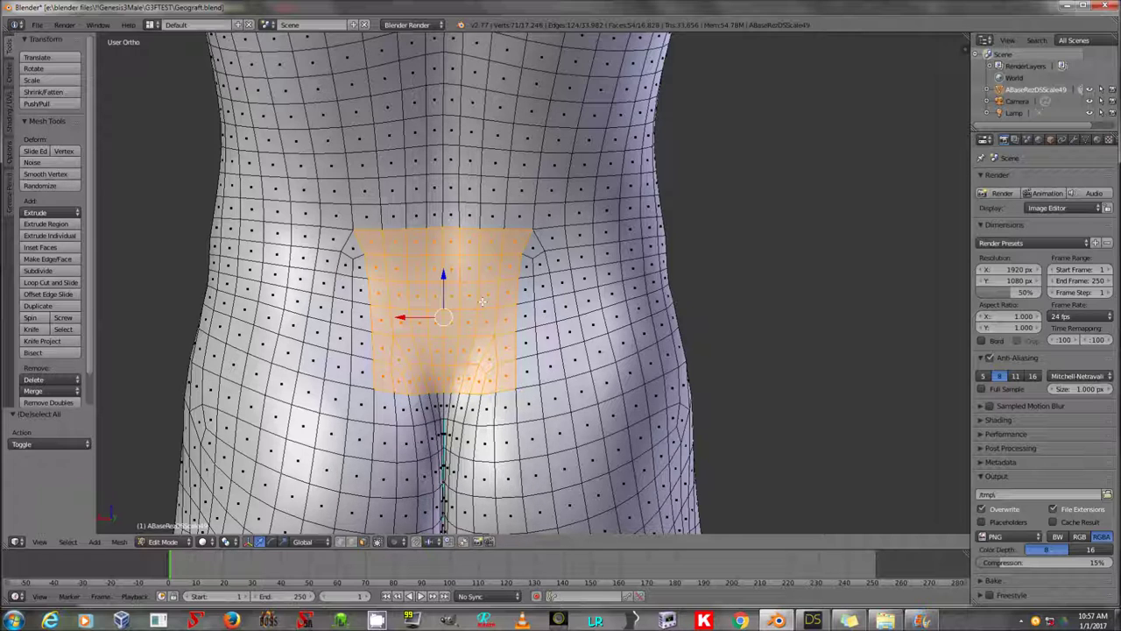
Step: Extrude the selected faces in place without offset, separate them into their own object, and return to Object Mode
key(e)
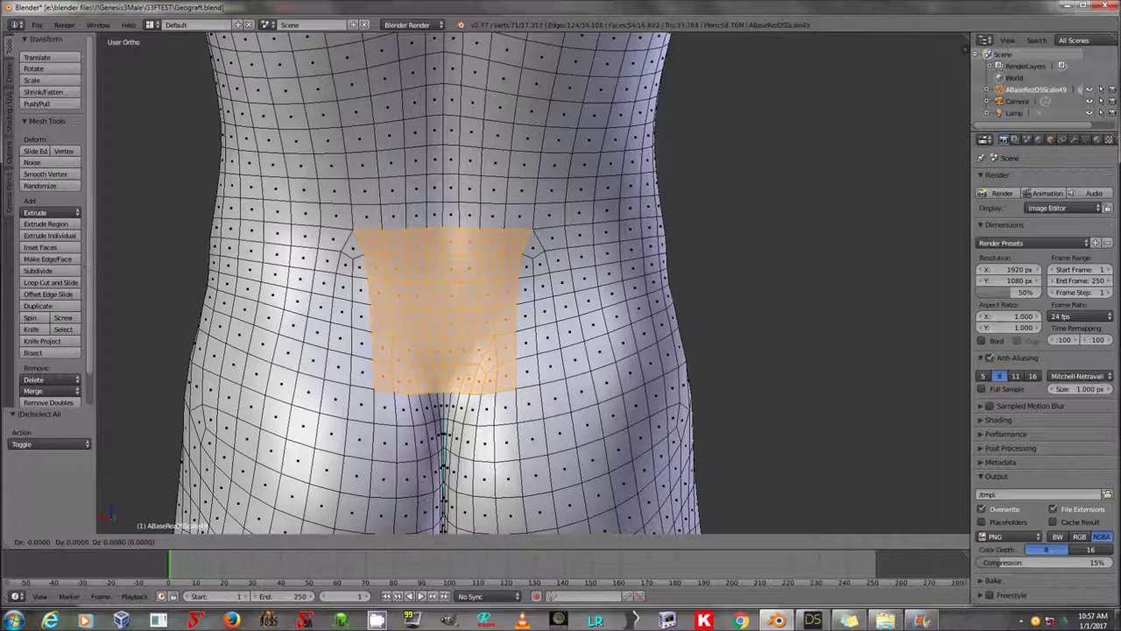
key(Escape)
key(p)
click(480, 308)
key(Tab)
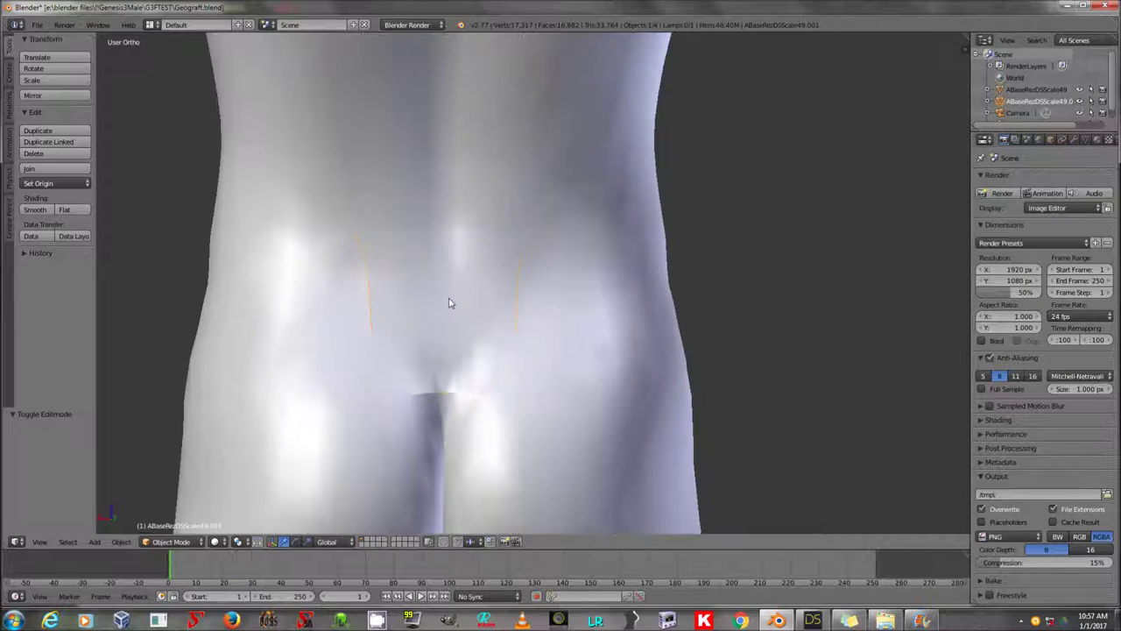
middle_drag(450, 299, 541, 321)
key(g)
right_click(710, 298)
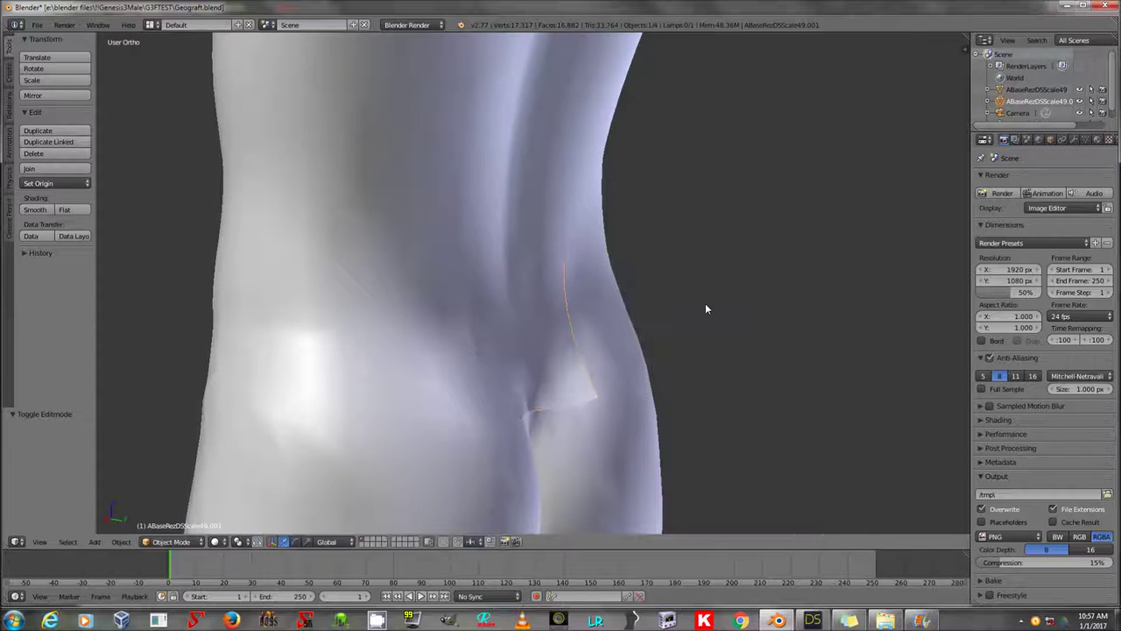
Step: Delete the central block of faces, four wide and two high, from the separated lower-back patch
middle_drag(707, 302, 598, 295)
key(Tab)
key(a)
key(a)
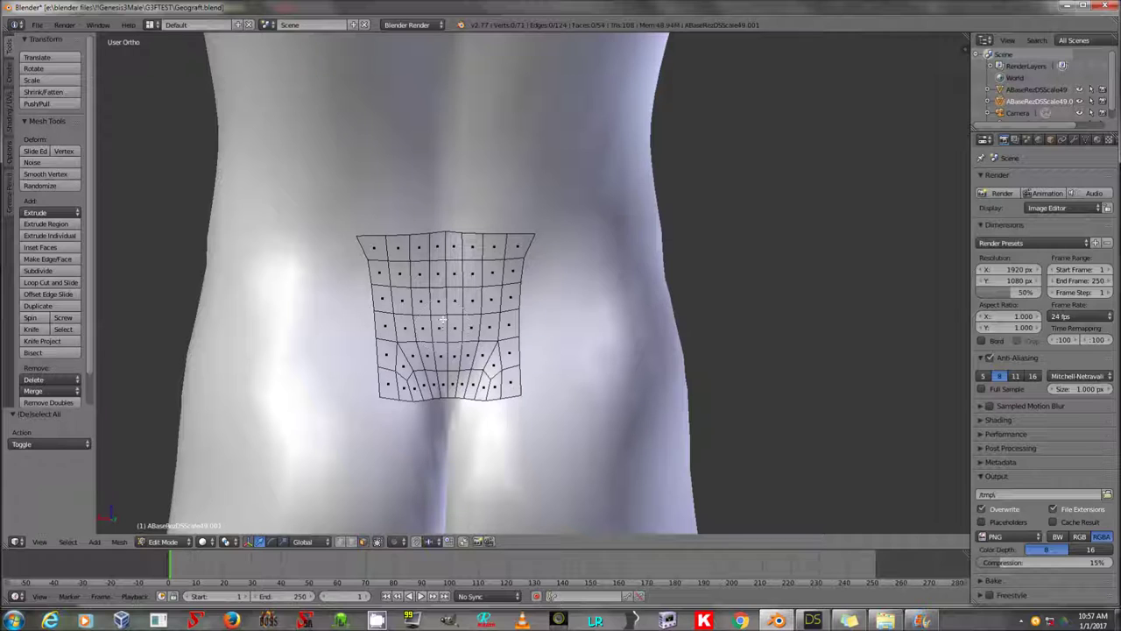
key(c)
click(446, 315)
key(x)
click(430, 337)
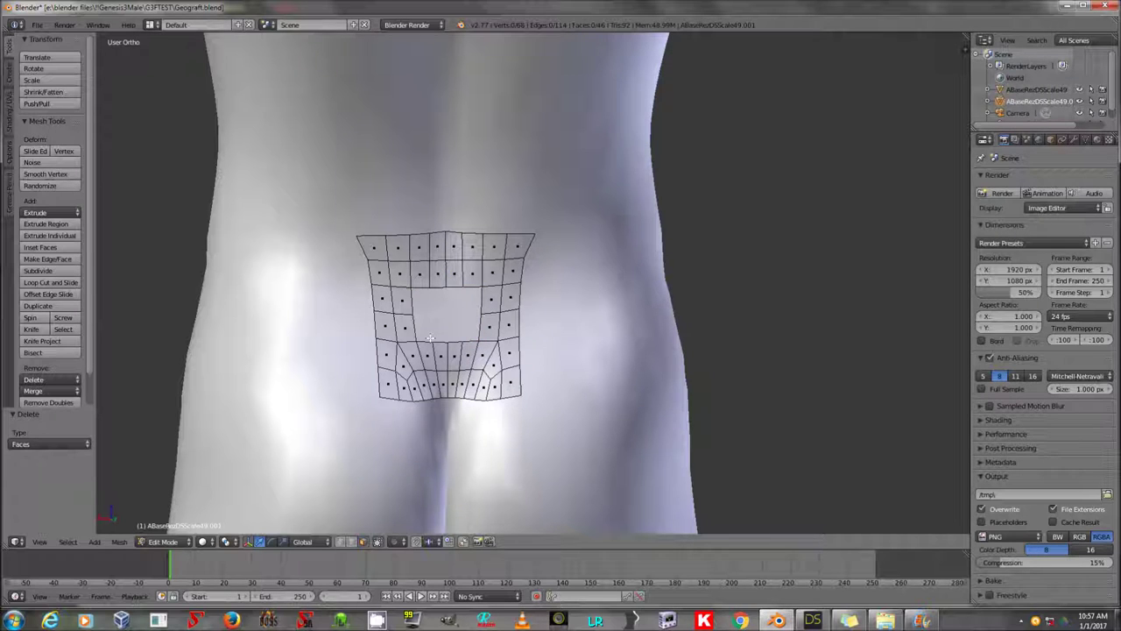
Step: Select the edge loop around the patch's hole and round it with To Sphere at factor 1
click(341, 541)
alt+right_click(440, 338)
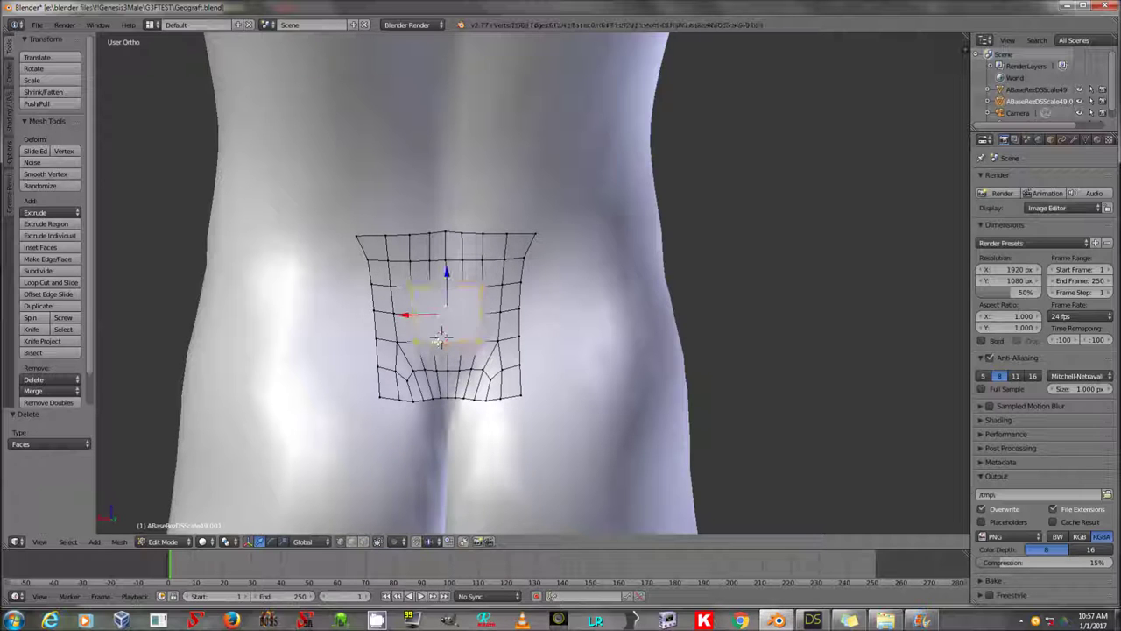
key(shift+alt+s)
key(1)
key(Return)
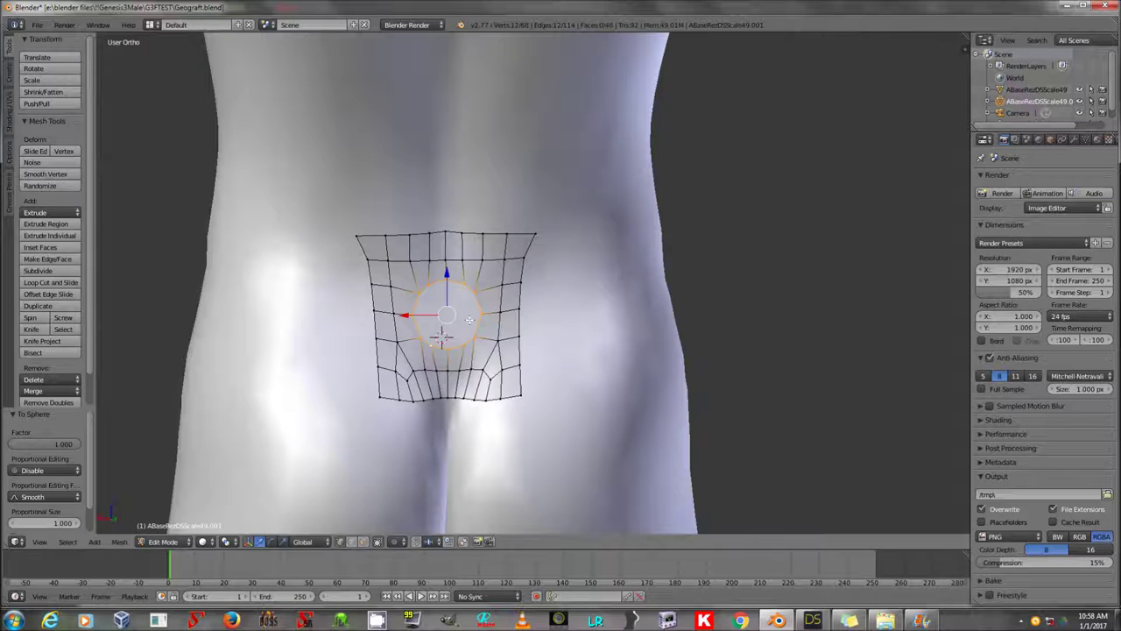
Step: Smooth the hole's vertices once and move the loop outward along Y by about 0.665
click(44, 175)
middle_drag(433, 314, 565, 335)
key(g)
key(y)
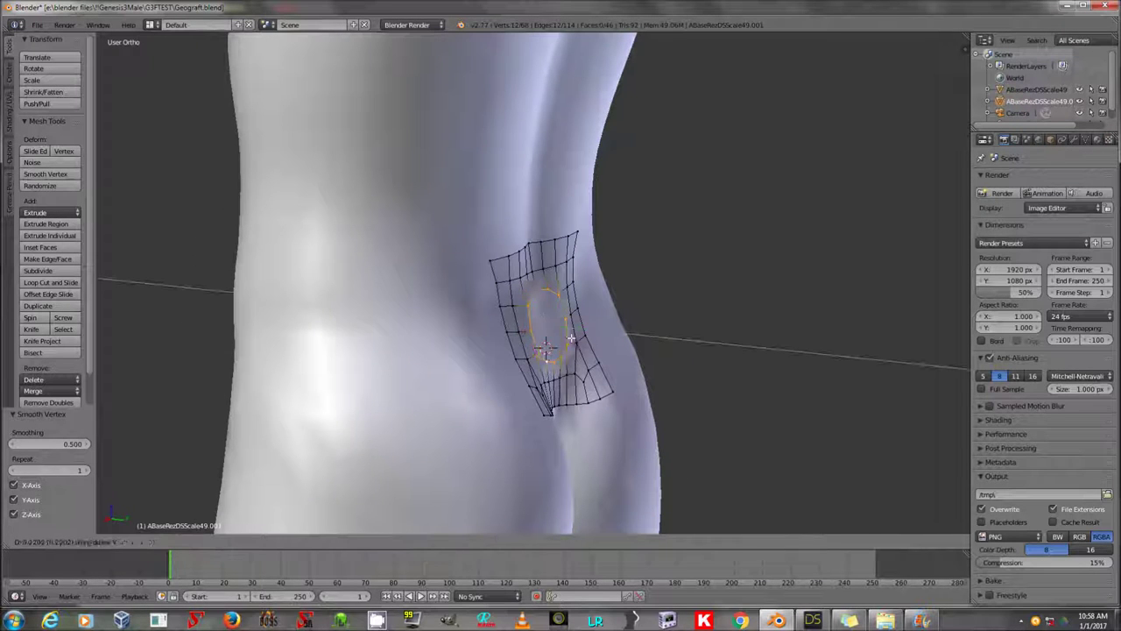
click(589, 339)
middle_drag(589, 338, 533, 341)
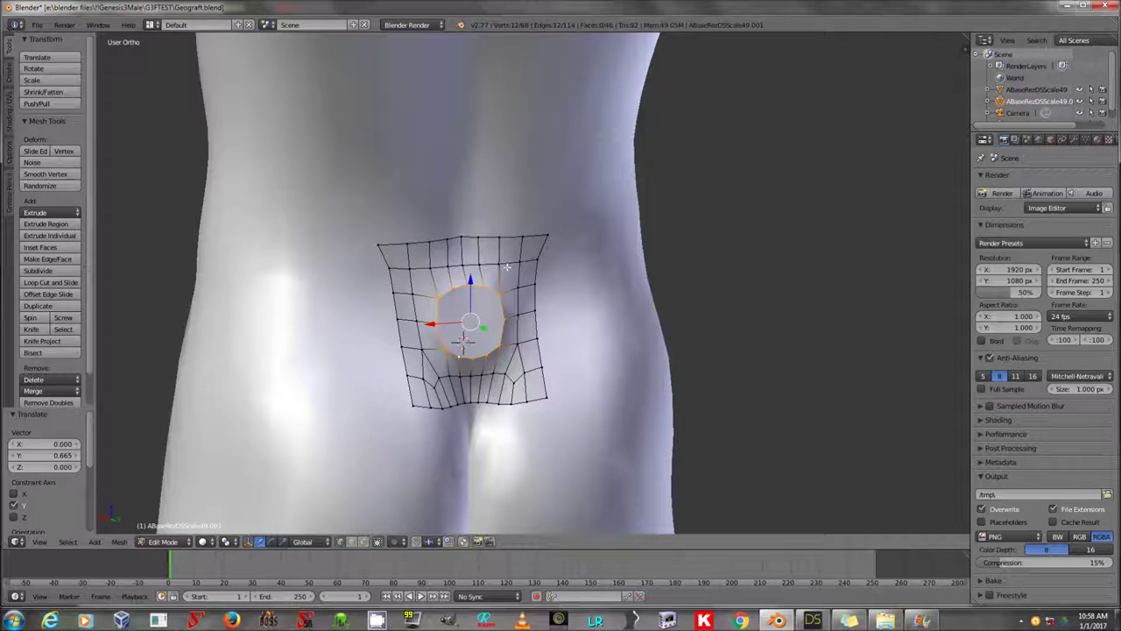
Step: Extrude the hole's loop backward from the body in right view, forming a tail tube about 35 units long
mouse_move(486, 301)
middle_down()
mouse_move(534, 305)
mouse_move(412, 331)
mouse_move(492, 317)
middle_up()
key(KP_3)
scroll(592, 286, down, 3)
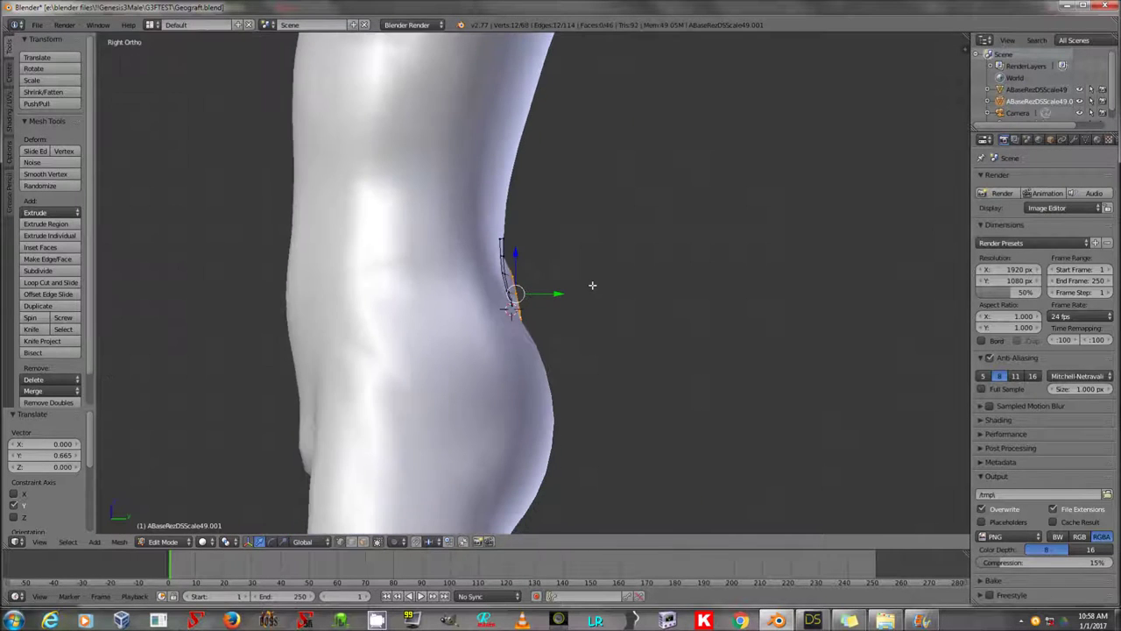
key(e)
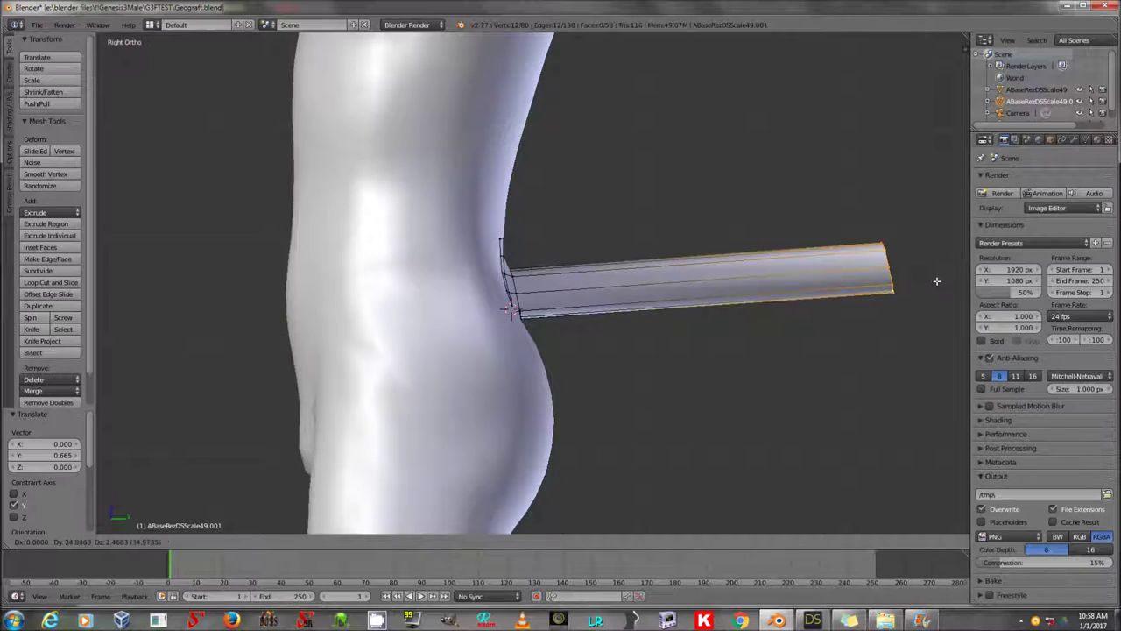
click(936, 282)
Step: Reposition the tail's end ring farther from the body and rotate it about 8° so the tube runs level
scroll(912, 285, down, 2)
shift+middle_drag(874, 286, 728, 295)
key(g)
click(962, 275)
key(r)
click(881, 292)
key(g)
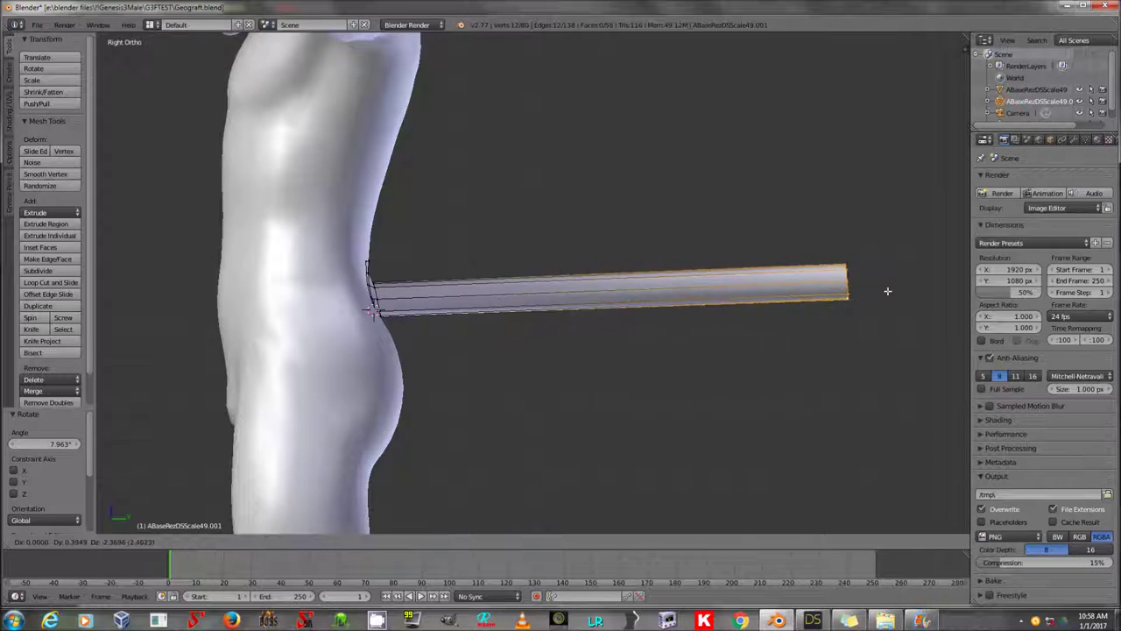
click(885, 310)
Step: Cap the tail's end with two inward scaled extrusions, the second at about 0.394, and merge the innermost ring at center
key(e)
key(s)
click(862, 311)
key(e)
key(s)
click(863, 316)
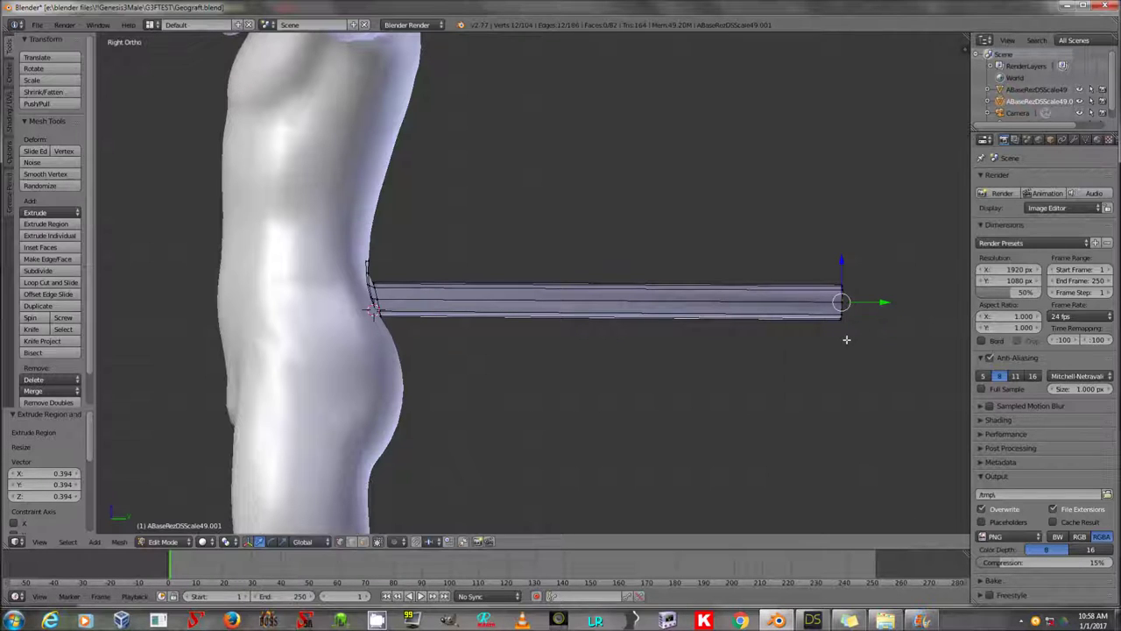
key(alt+m)
click(823, 366)
middle_drag(823, 365, 833, 340)
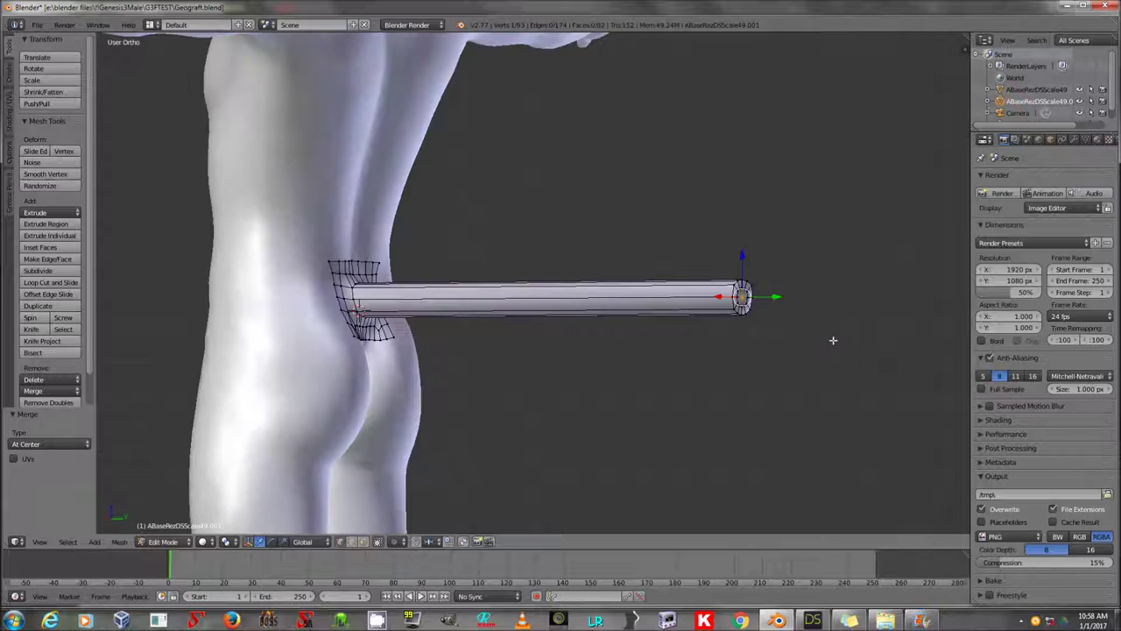
Step: Add 20 evenly spaced loop cuts along the length of the tail tube in right view, without sliding them
key(KP_3)
key(KP_1)
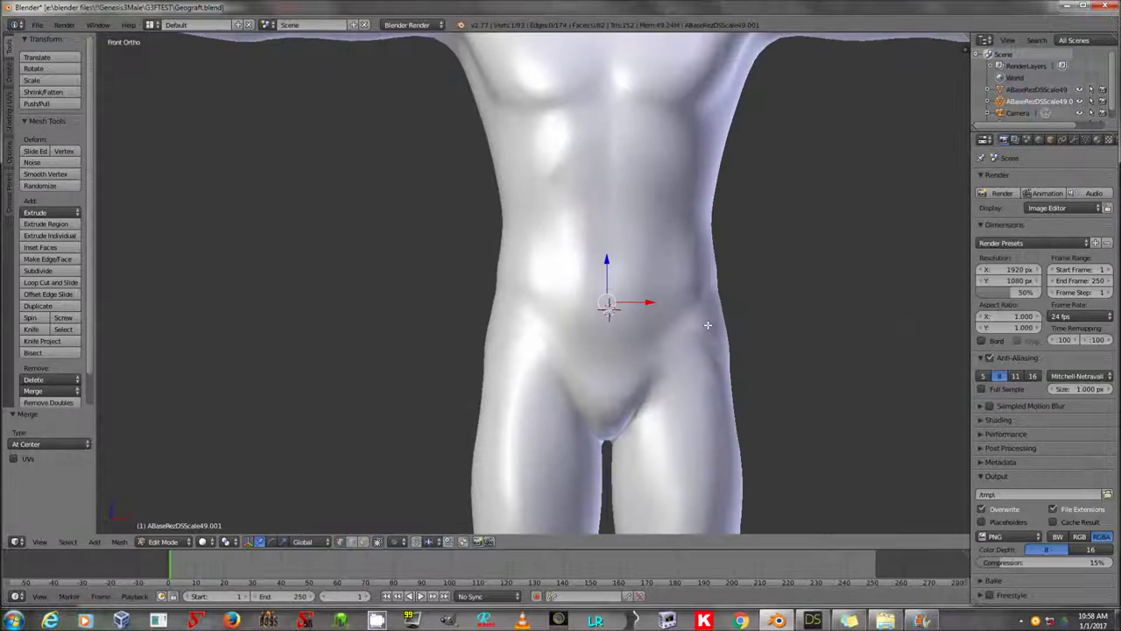
key(KP_3)
alt+right_click(841, 304)
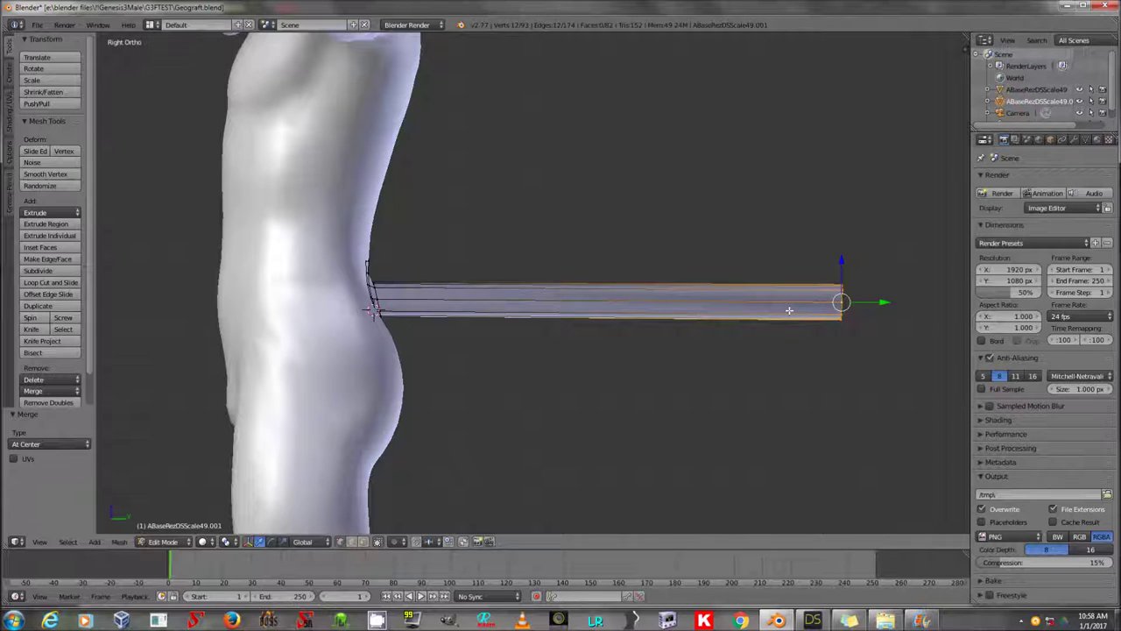
key(ctrl+r)
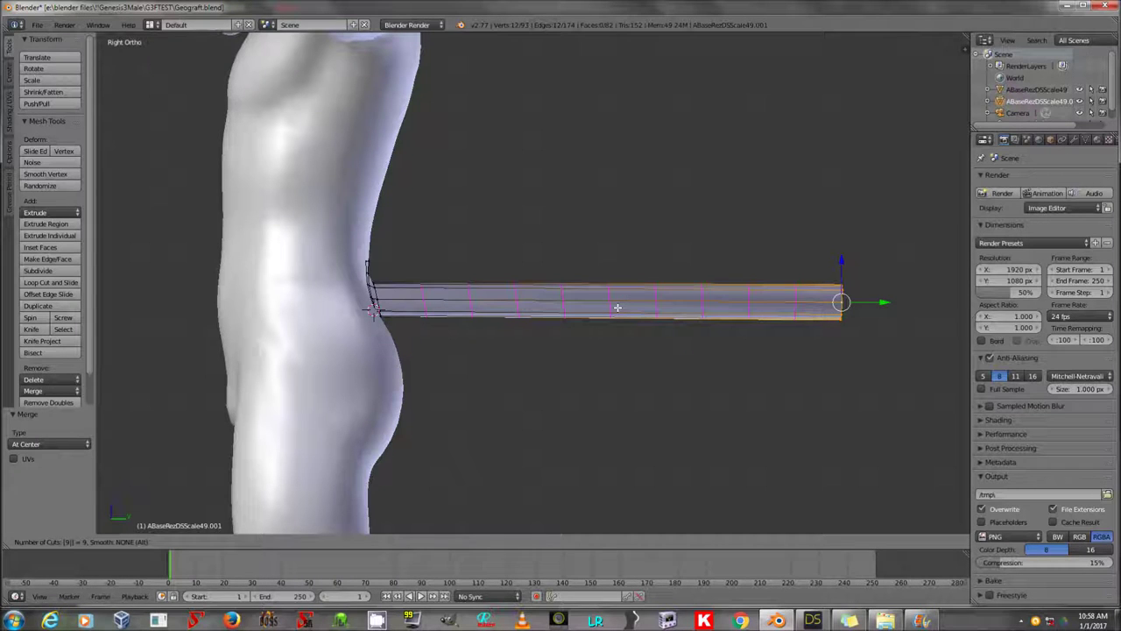
key(Escape)
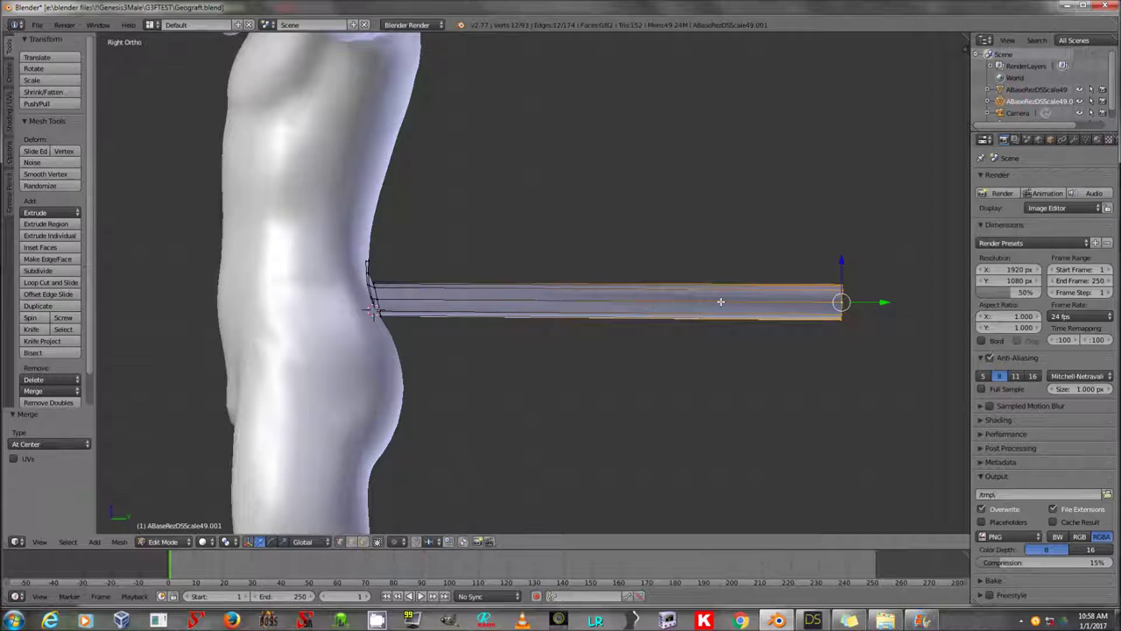
key(ctrl+r)
text(20)
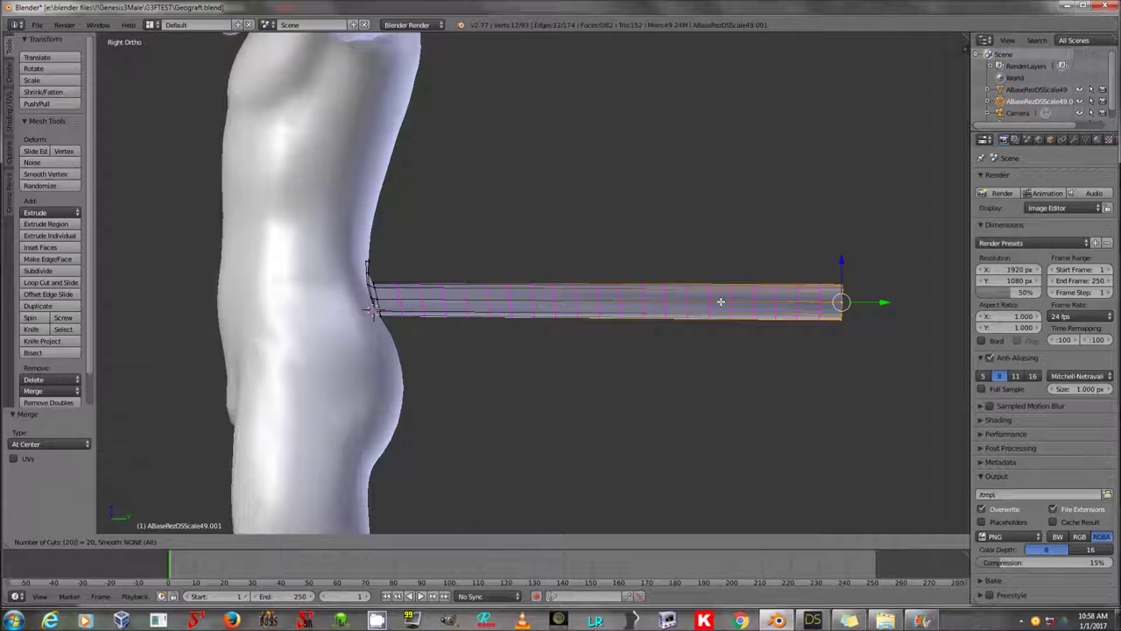
click(721, 301)
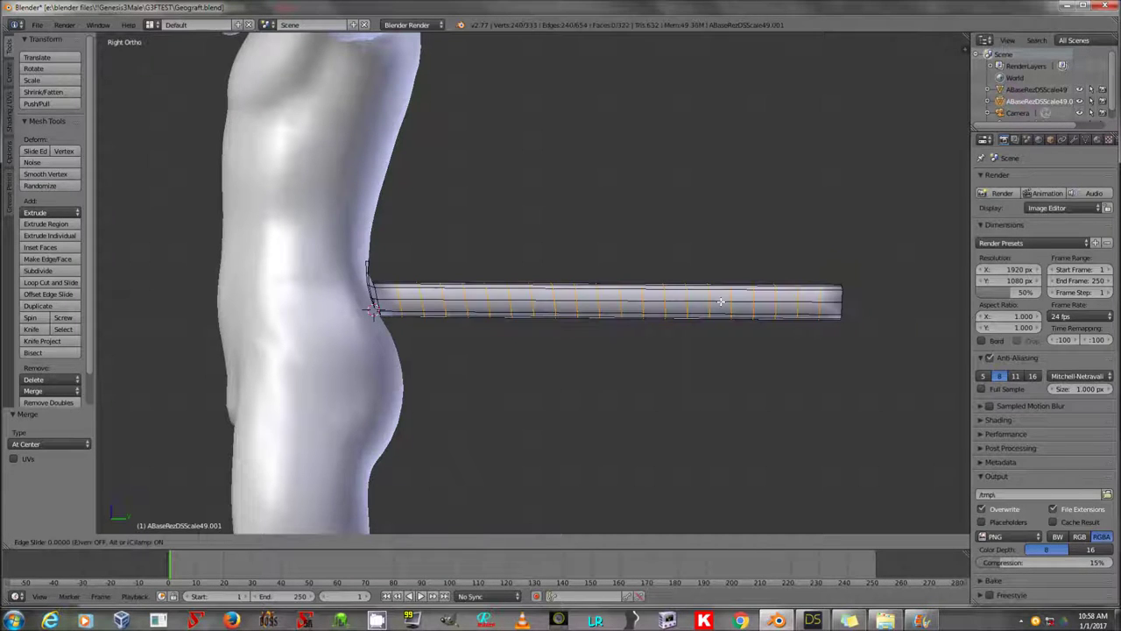
click(721, 301)
key(a)
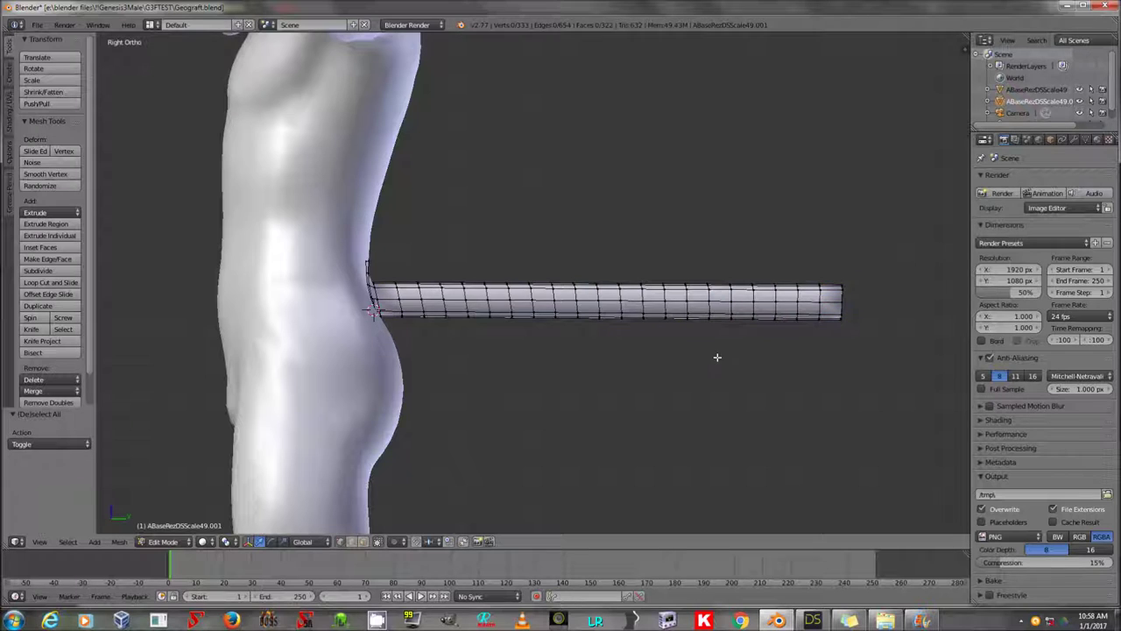
Step: Select the whole tail mesh in wireframe and circle-deselect the base patch against the body, leaving only the tube selected
key(a)
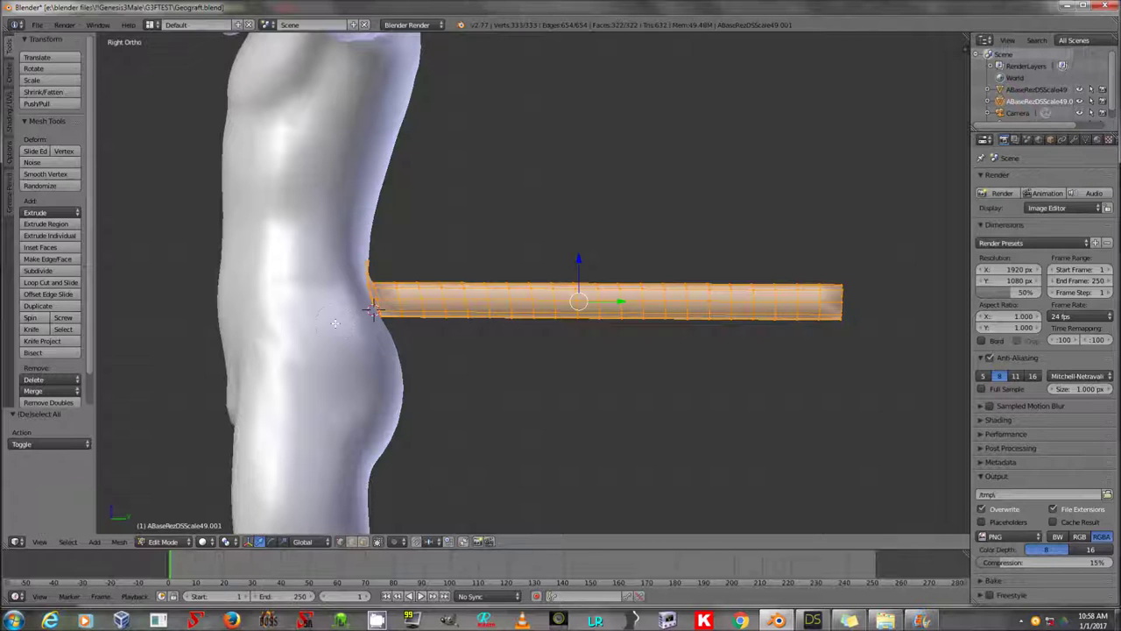
key(z)
scroll(356, 344, down, 2)
key(c)
scroll(394, 343, down, 2)
middle_drag(411, 339, 388, 258)
key(Escape)
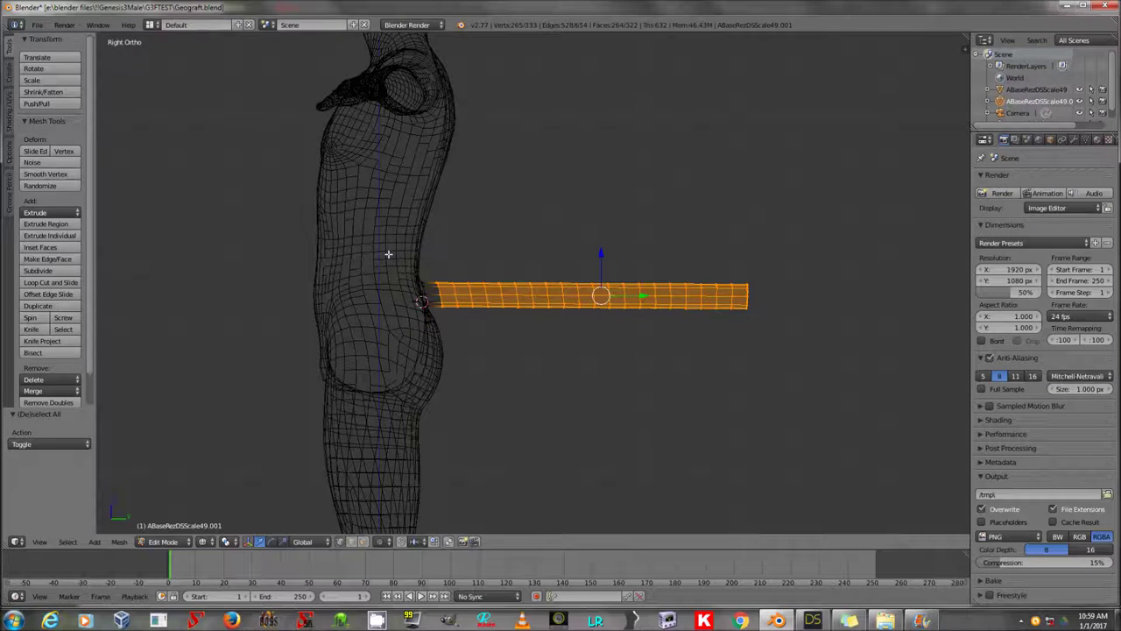
Step: Smooth the selected tail tube's vertices four times in solid shading
scroll(575, 321, up, 3)
key(z)
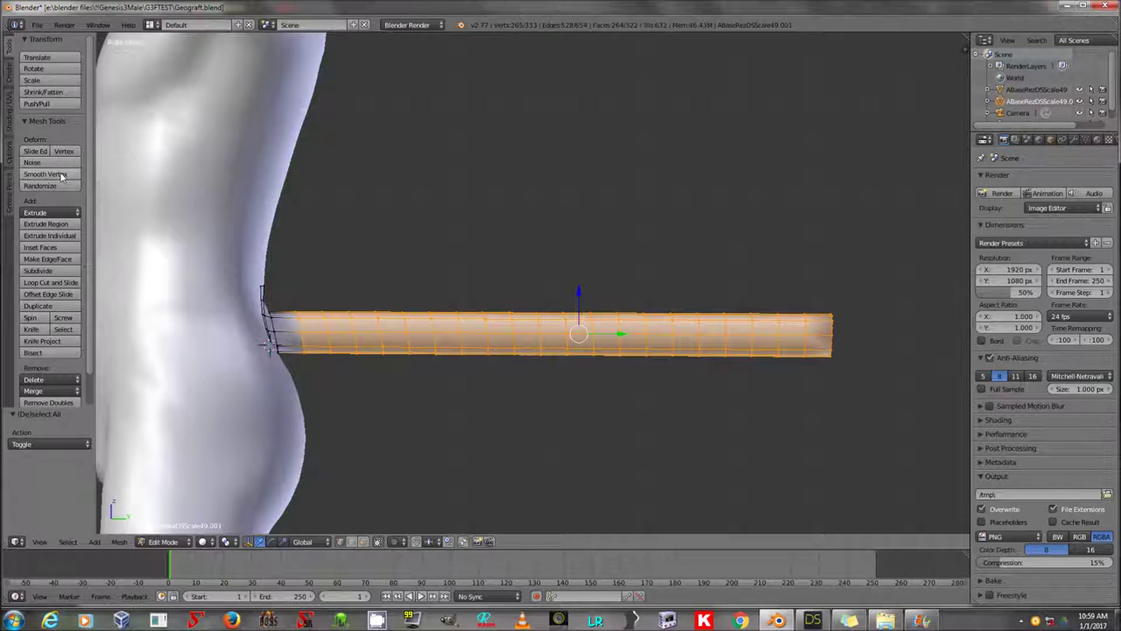
click(60, 175)
click(61, 176)
click(62, 176)
click(62, 176)
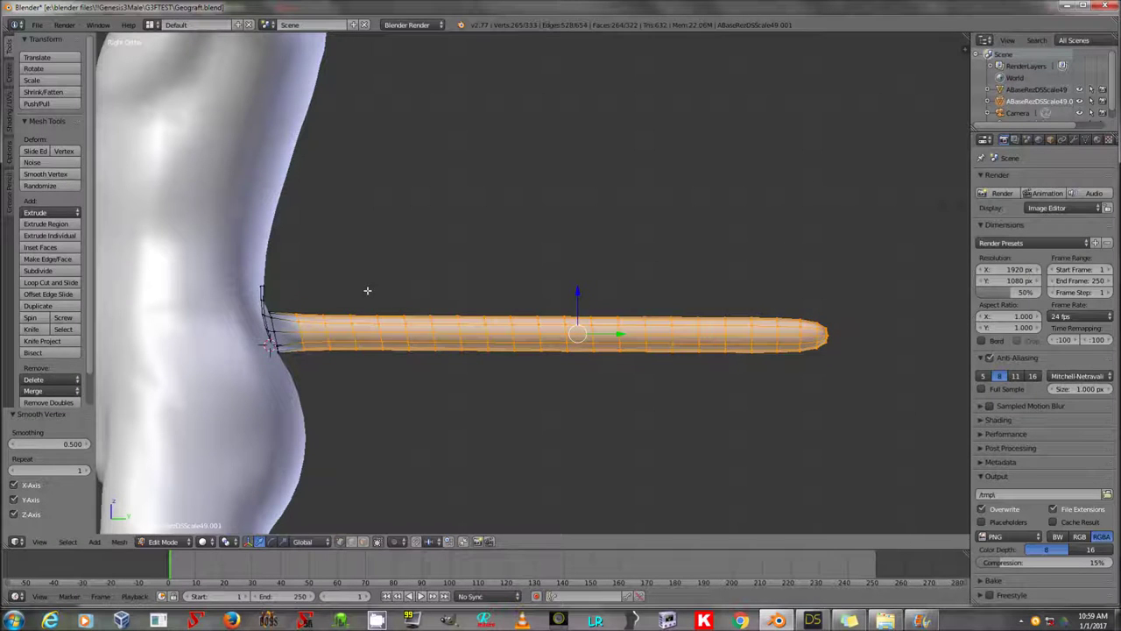
Step: Examine the smoothed tail on the figure in Object Mode from angled, front and right views
key(Tab)
scroll(679, 320, down, 4)
middle_drag(668, 319, 592, 330)
key(KP_3)
key(a)
right_click(561, 323)
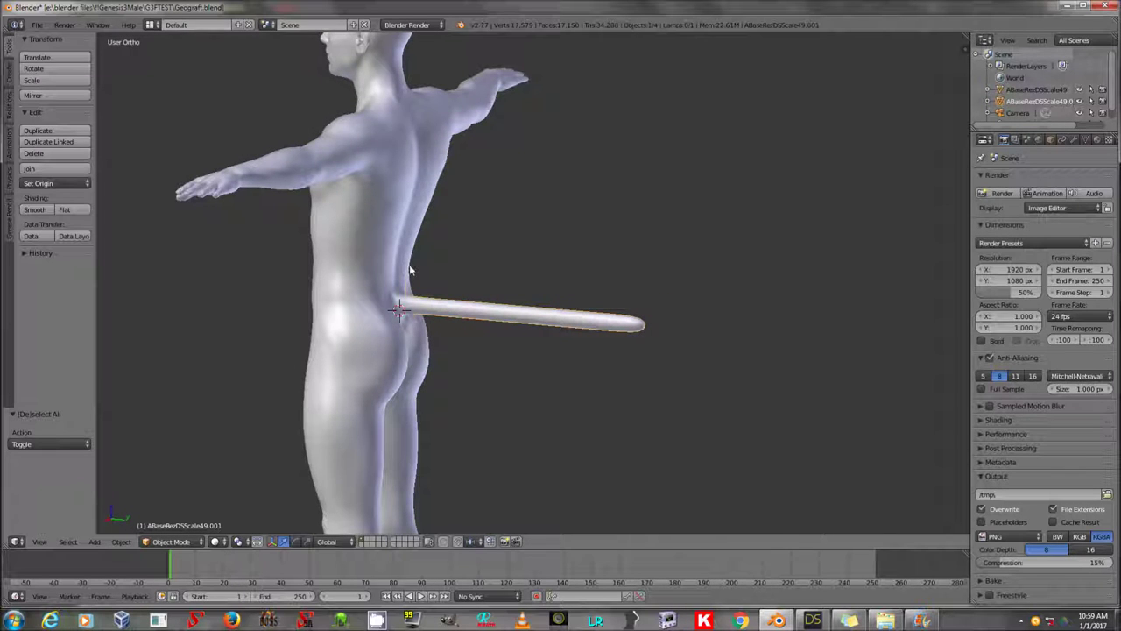
key(KP_1)
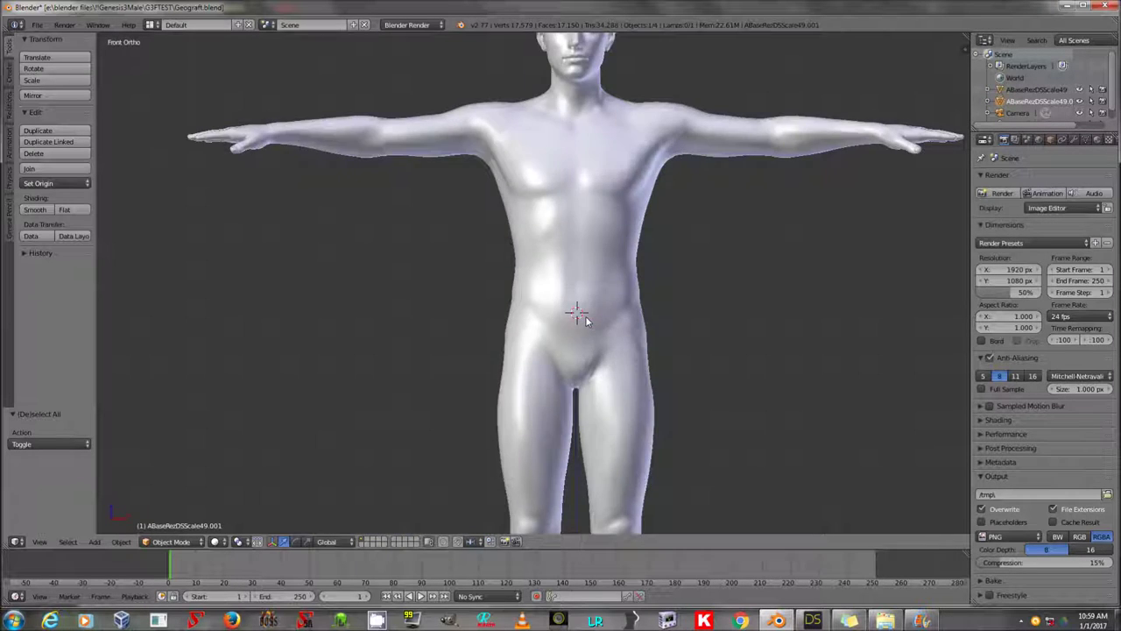
key(KP_3)
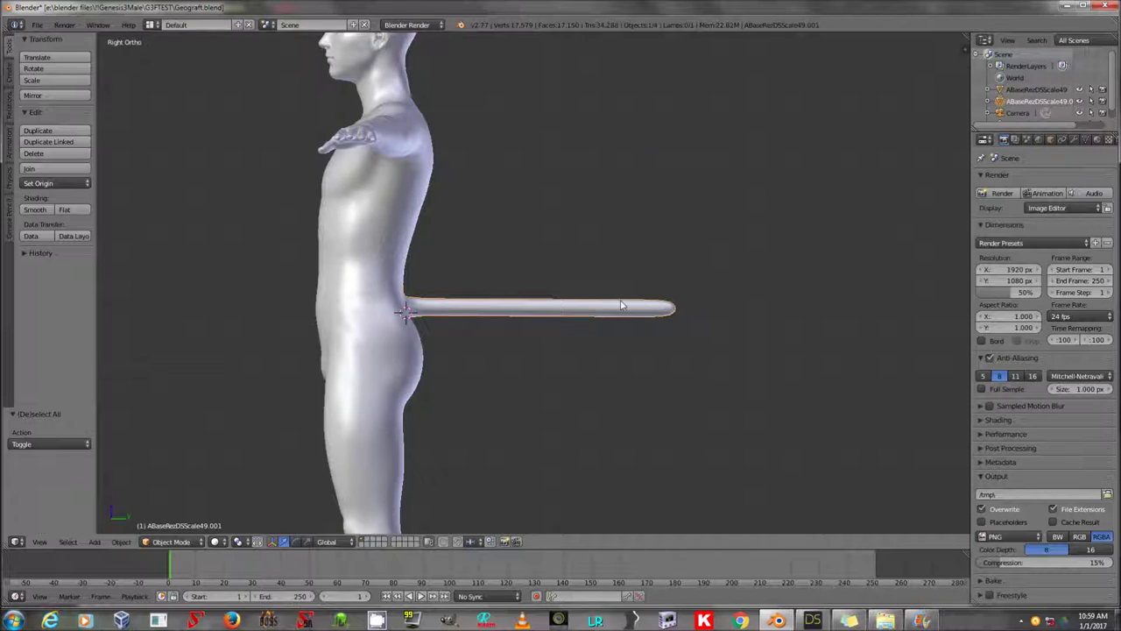
scroll(621, 305, up, 3)
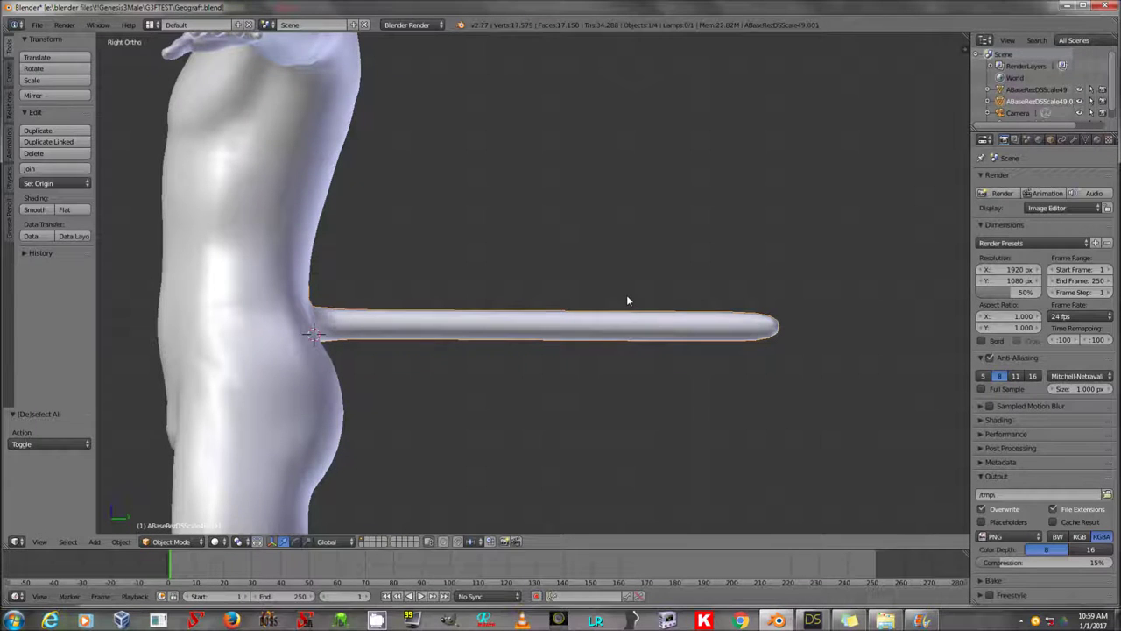
Step: Circle-select the base patch at the tail's root in Edit Mode with wireframe display
key(Tab)
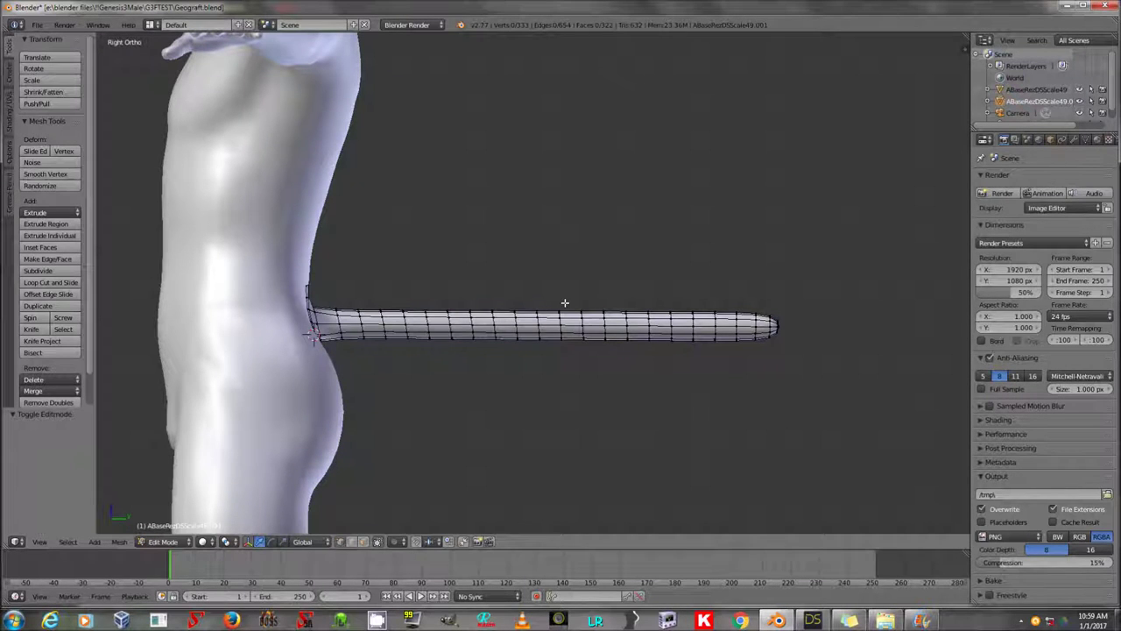
key(z)
key(c)
mouse_move(290, 388)
mouse_down()
mouse_move(263, 325)
mouse_move(273, 324)
mouse_up()
right_click(277, 345)
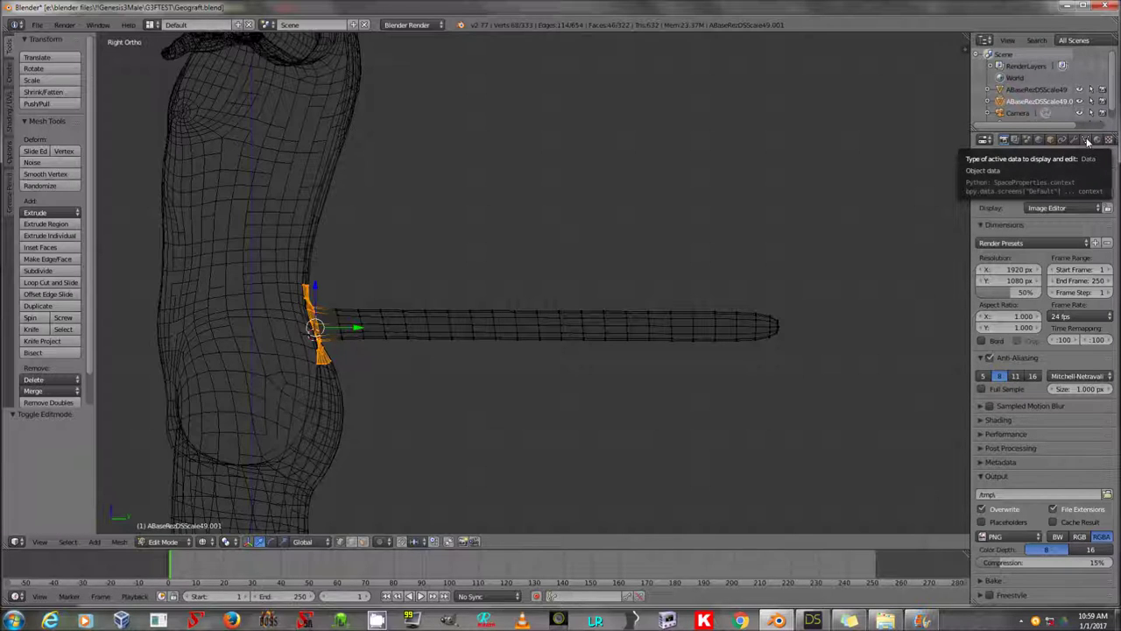
Step: Show the mesh's vertex groups and select the first group in the list, rPinky2
click(1088, 142)
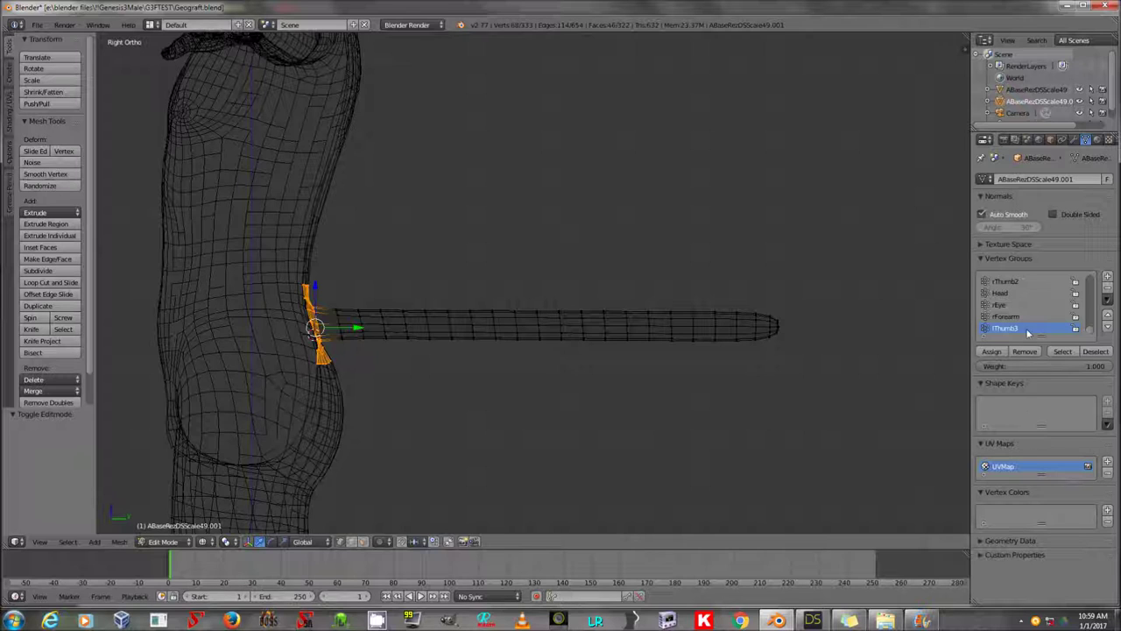
scroll(1050, 331, up, 10)
scroll(1071, 326, up, 6)
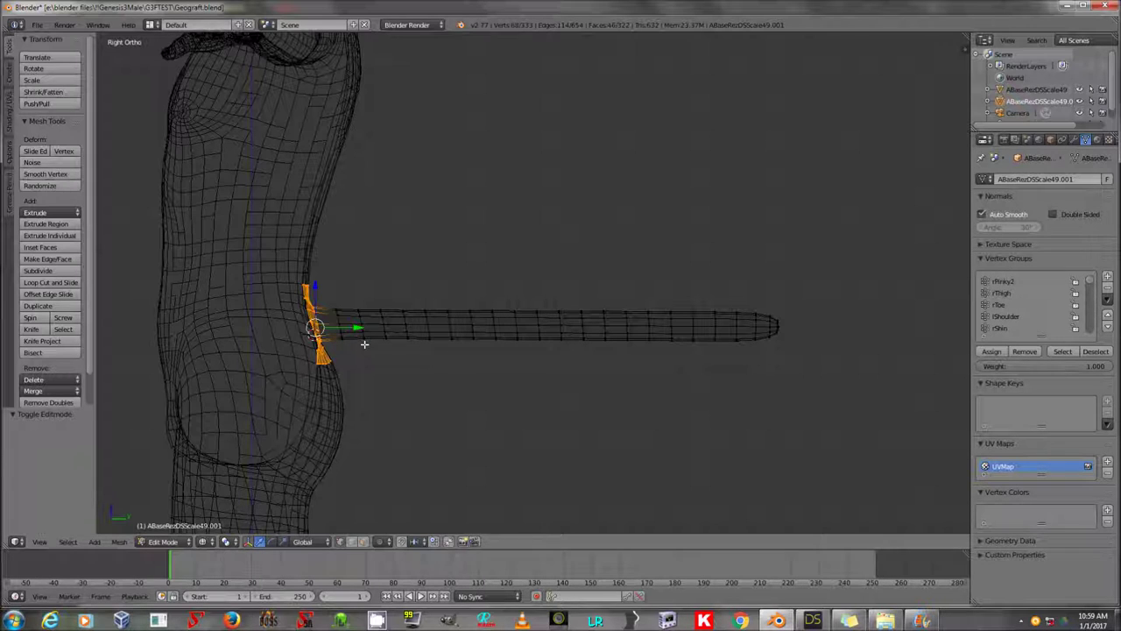
click(1062, 282)
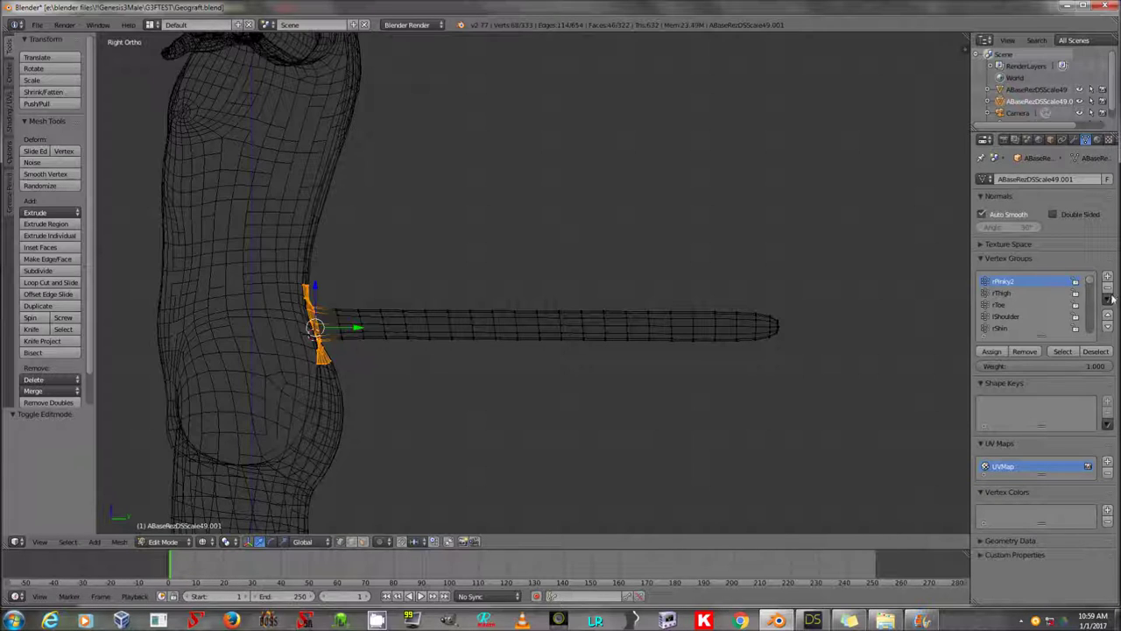
Step: Remove the inherited vertex groups one by one from rPinky2 up to the Hip group
click(1109, 290)
click(1109, 289)
click(1109, 289)
click(1109, 290)
click(1109, 290)
click(1109, 290)
click(1109, 290)
click(1109, 290)
click(1109, 290)
click(1109, 290)
click(1109, 290)
click(1109, 290)
click(1110, 290)
click(1109, 290)
click(1109, 290)
click(1109, 290)
click(1109, 290)
click(1109, 290)
click(1110, 290)
click(1109, 290)
click(1110, 290)
click(1109, 290)
click(1109, 290)
click(1109, 290)
click(1109, 290)
click(1109, 290)
click(1109, 290)
click(1109, 290)
click(1110, 290)
click(1109, 290)
click(1110, 292)
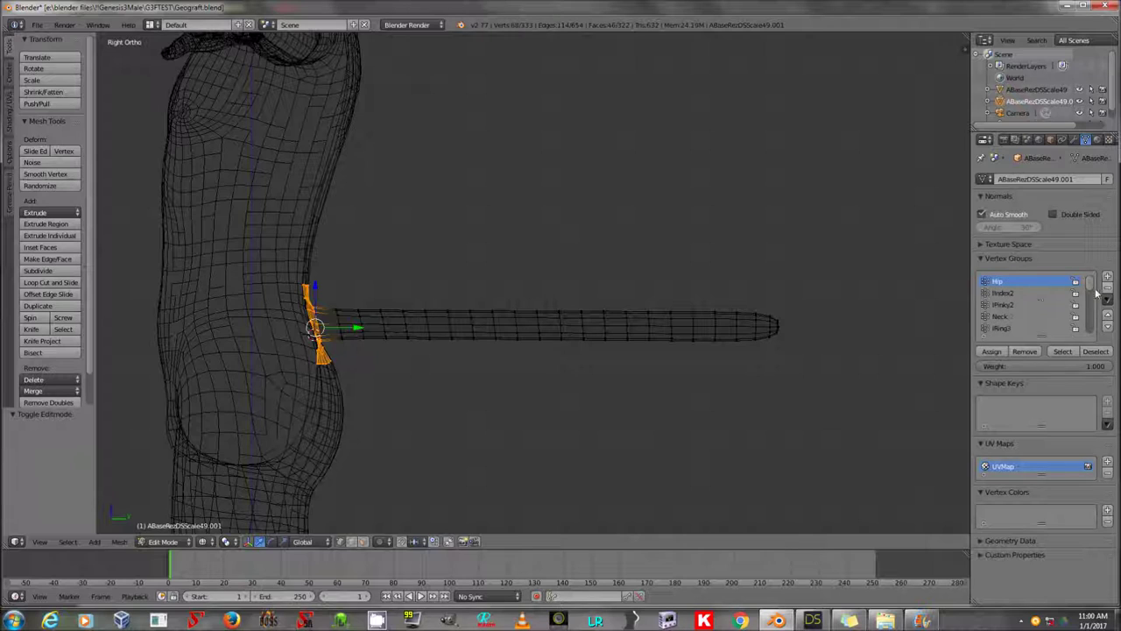
Step: Remove all remaining inherited vertex groups except Hip, including lThumb2 and lThumb3
click(1109, 292)
click(1109, 292)
click(1038, 328)
click(1109, 294)
click(1110, 293)
click(1110, 293)
click(1109, 293)
click(1038, 327)
click(1108, 292)
click(1108, 292)
click(1108, 292)
click(1108, 292)
click(1023, 328)
click(1107, 290)
click(1107, 290)
click(1107, 290)
click(1107, 290)
click(1038, 329)
click(1109, 294)
click(1108, 293)
click(1108, 293)
click(1025, 305)
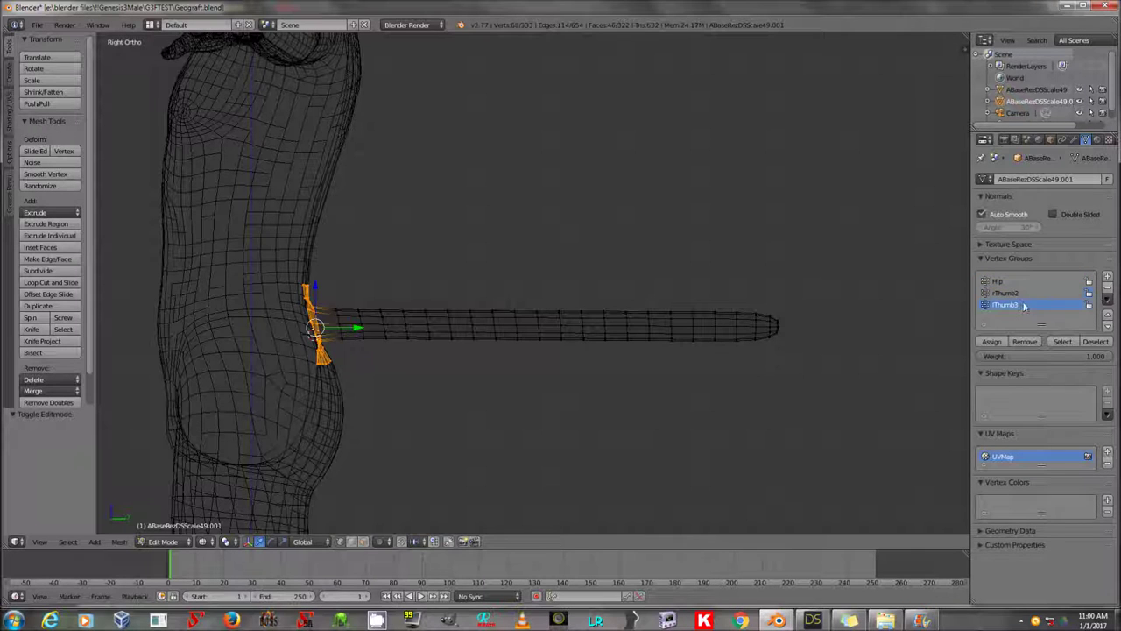
click(1108, 293)
click(1109, 294)
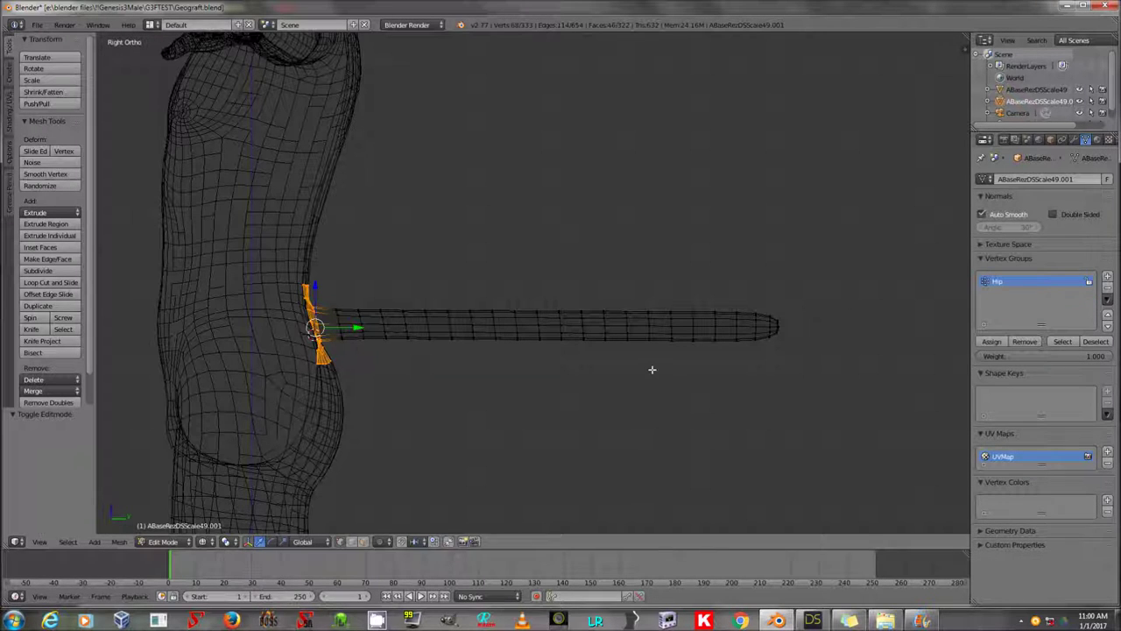
Step: Assign the selected base patch to the Hip vertex group in face select mode and hide those faces
click(364, 541)
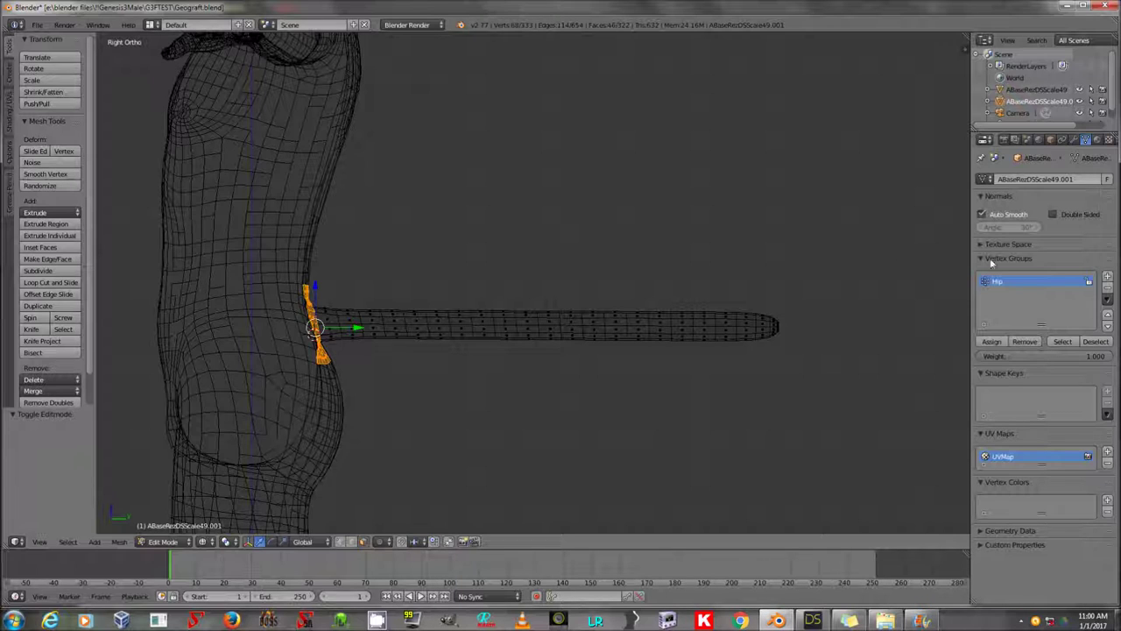
click(992, 341)
key(h)
Step: Circle-select the first two rings of faces at the tail's root, all the way around the tube
key(c)
scroll(329, 354, up, 3)
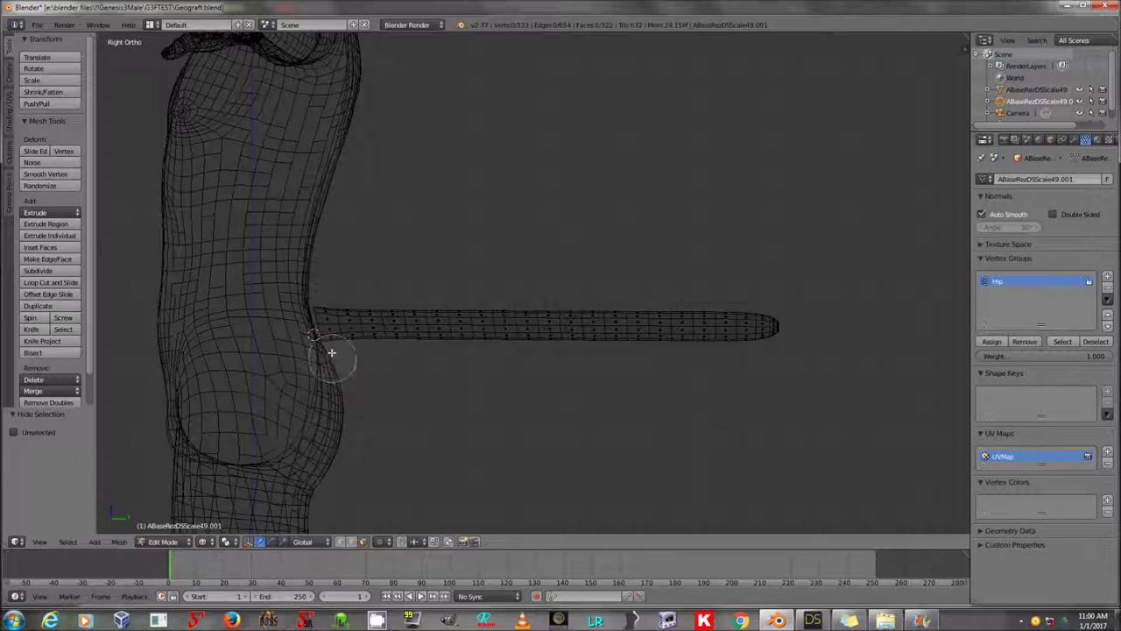
key(Escape)
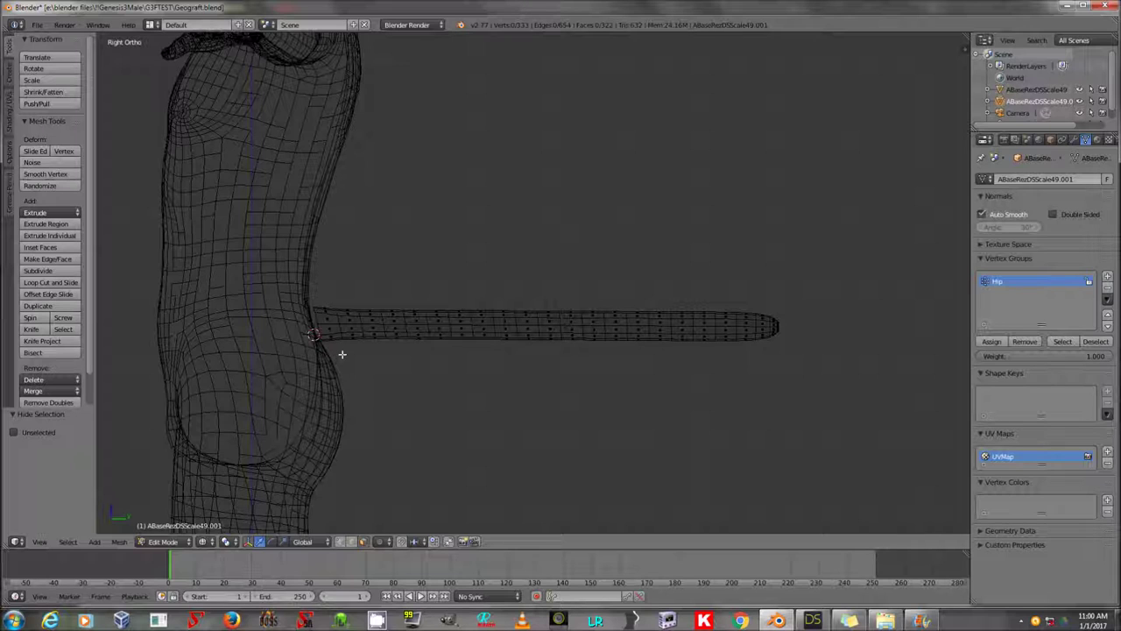
mouse_move(333, 338)
mouse_down()
mouse_move(327, 287)
mouse_move(325, 314)
mouse_up()
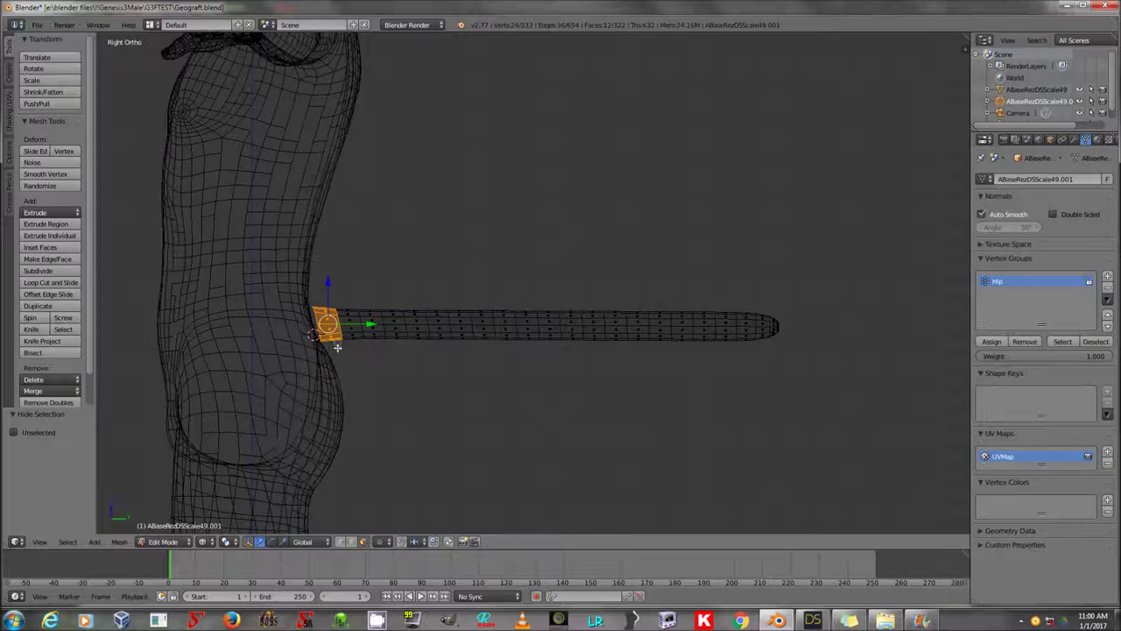
middle_drag(395, 335, 363, 352)
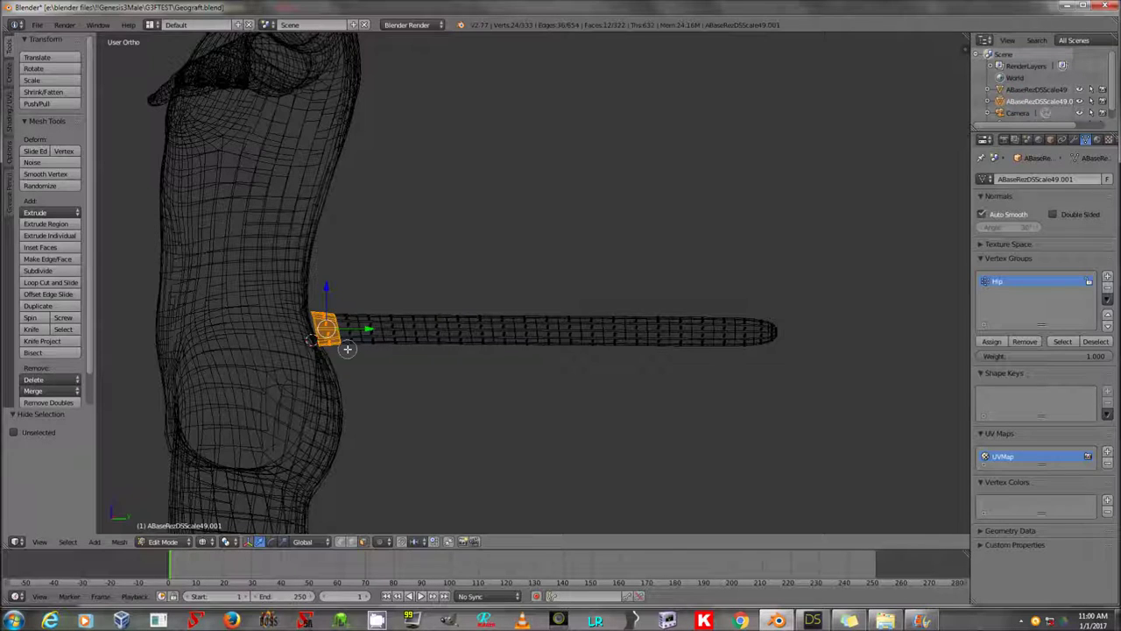
drag(348, 315, 352, 338)
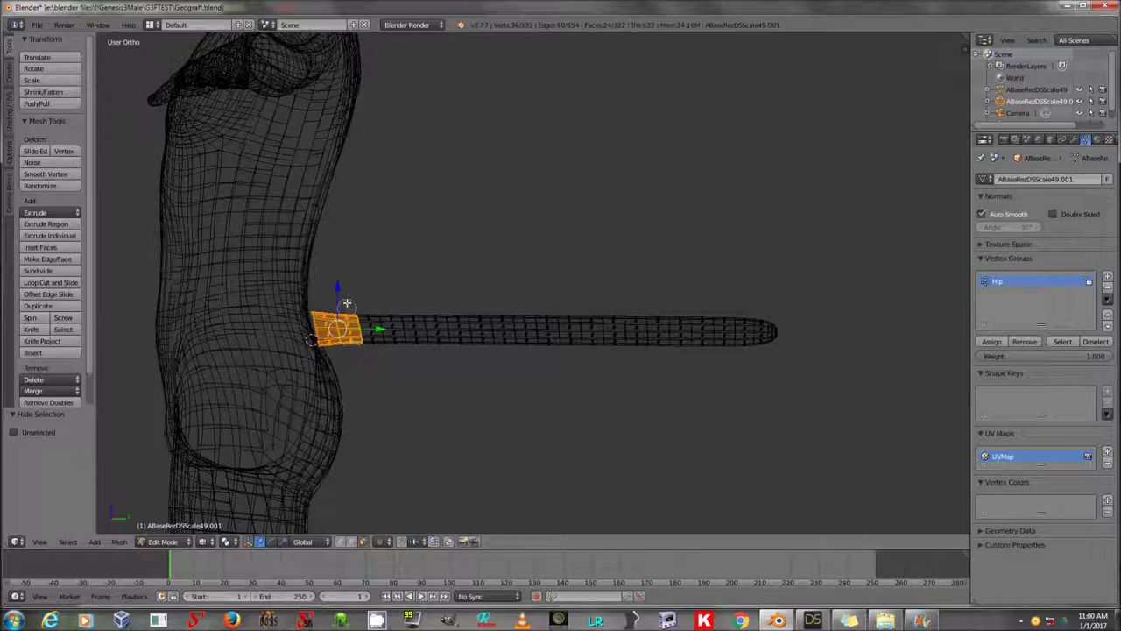
right_click(415, 375)
mouse_move(466, 376)
middle_down()
mouse_move(432, 380)
mouse_move(476, 371)
middle_up()
Step: Add a vertex group named Tail 01 for the selected rings and hide those faces
click(1107, 276)
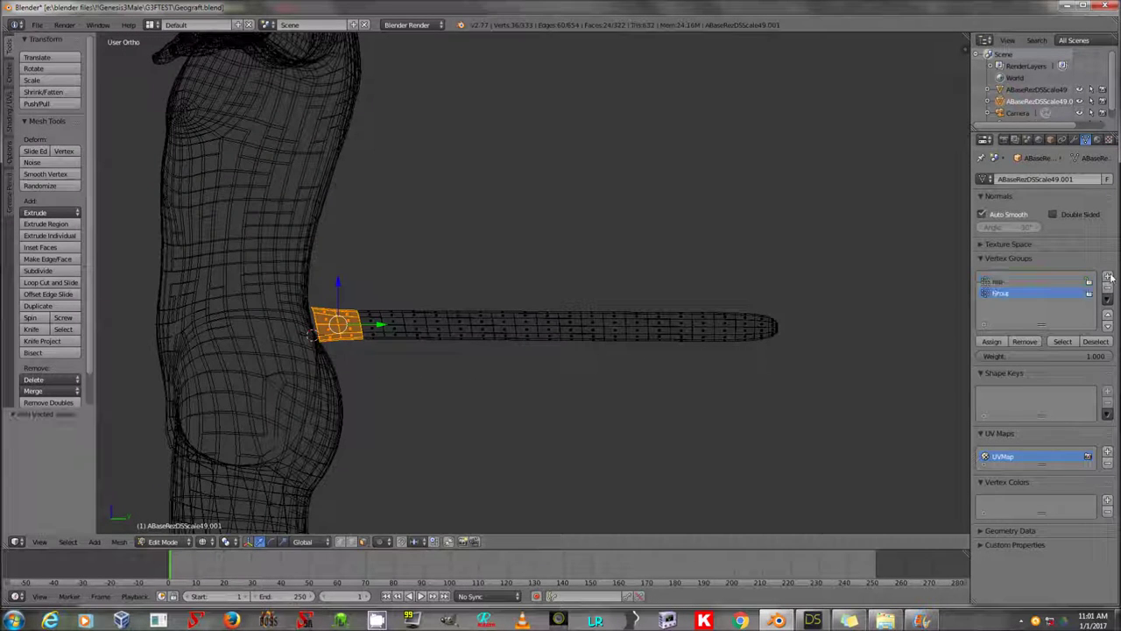
double_click(1020, 295)
text(Taail 01)
key(Return)
key(h)
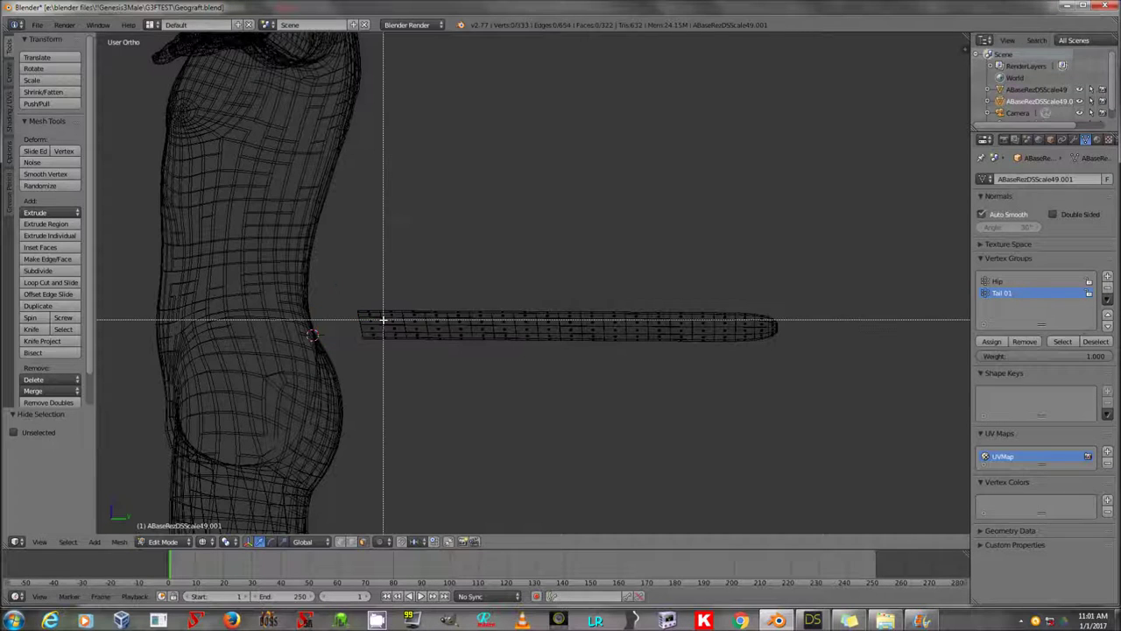
Step: Circle-select the next two rings of tail faces, assign them to a new vertex group named Tail 02 and hide them
mouse_move(383, 349)
mouse_down()
mouse_move(376, 310)
mouse_move(392, 309)
mouse_up()
right_click(394, 322)
click(1107, 276)
double_click(1016, 305)
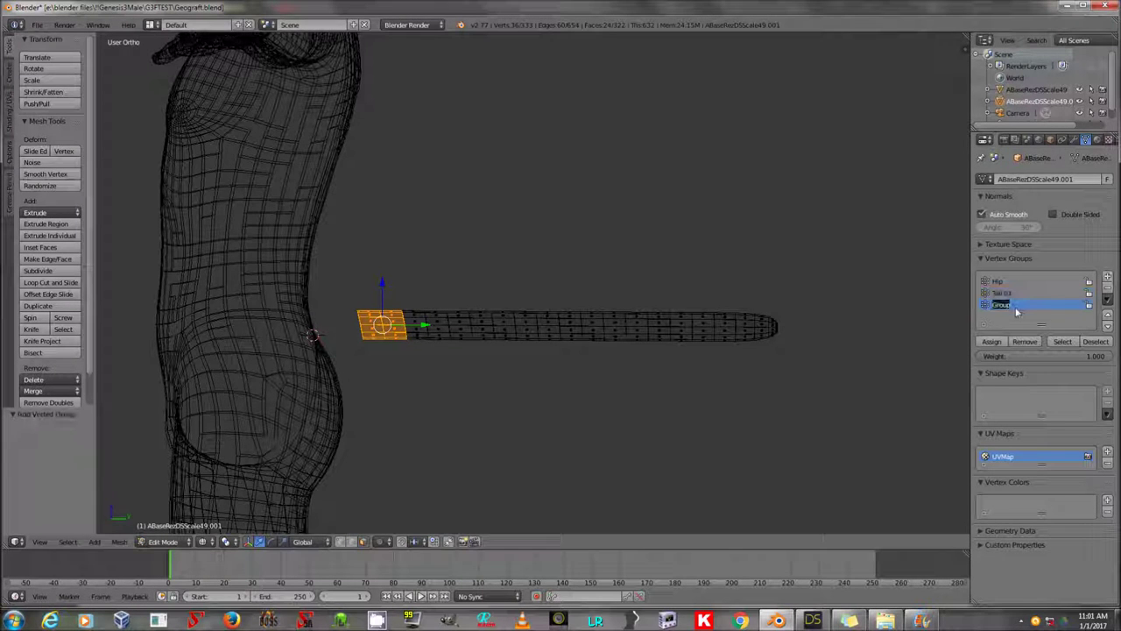
text(Tail 02)
click(990, 343)
key(h)
Step: Assign the two face rings following Tail 02 to a new vertex group named Tail 03 and hide them
alt+click(430, 333)
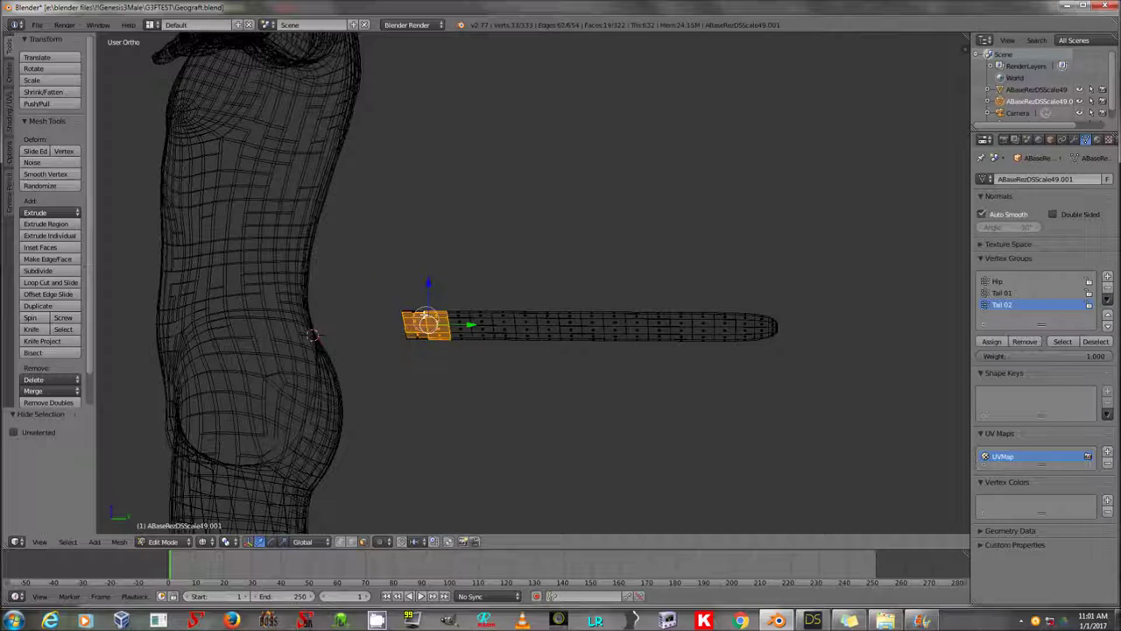
click(1108, 276)
double_click(1027, 316)
text(Tail 03)
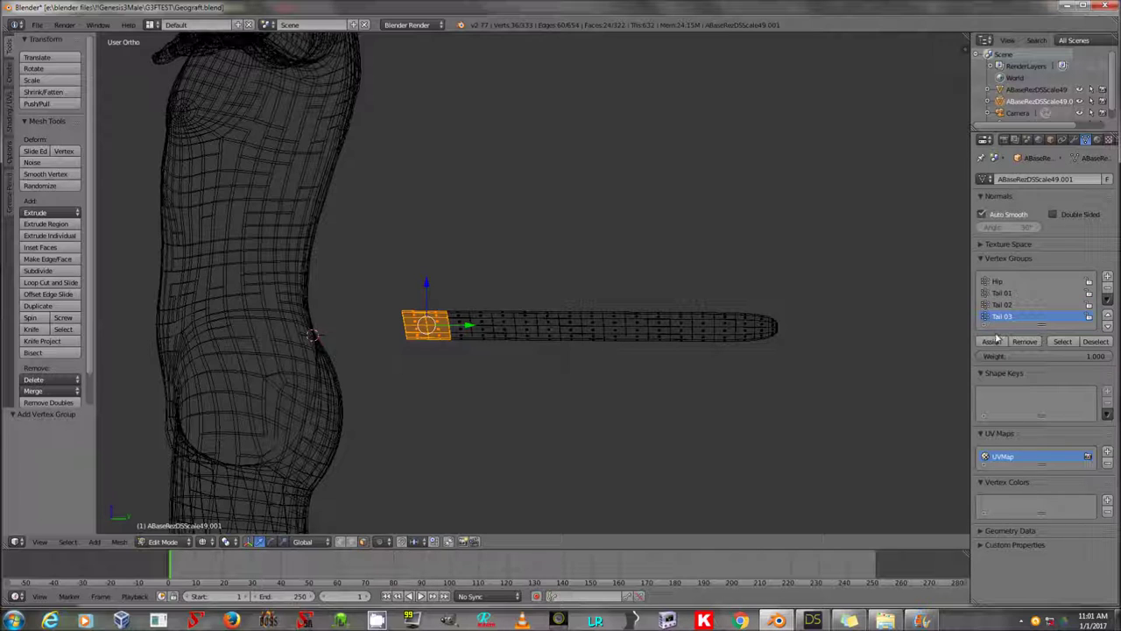
click(992, 341)
key(h)
Step: Circle-select the two face rings beyond Tail 03, add another vertex group and open its name for editing
key(c)
drag(480, 342, 473, 345)
right_click(475, 350)
click(1107, 276)
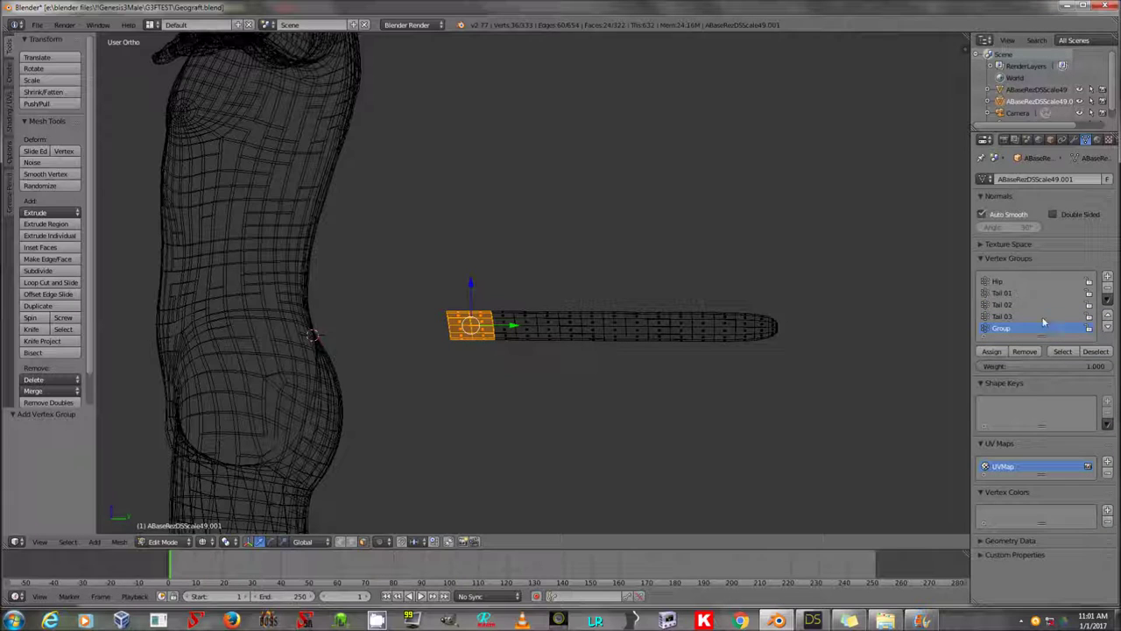
double_click(1034, 333)
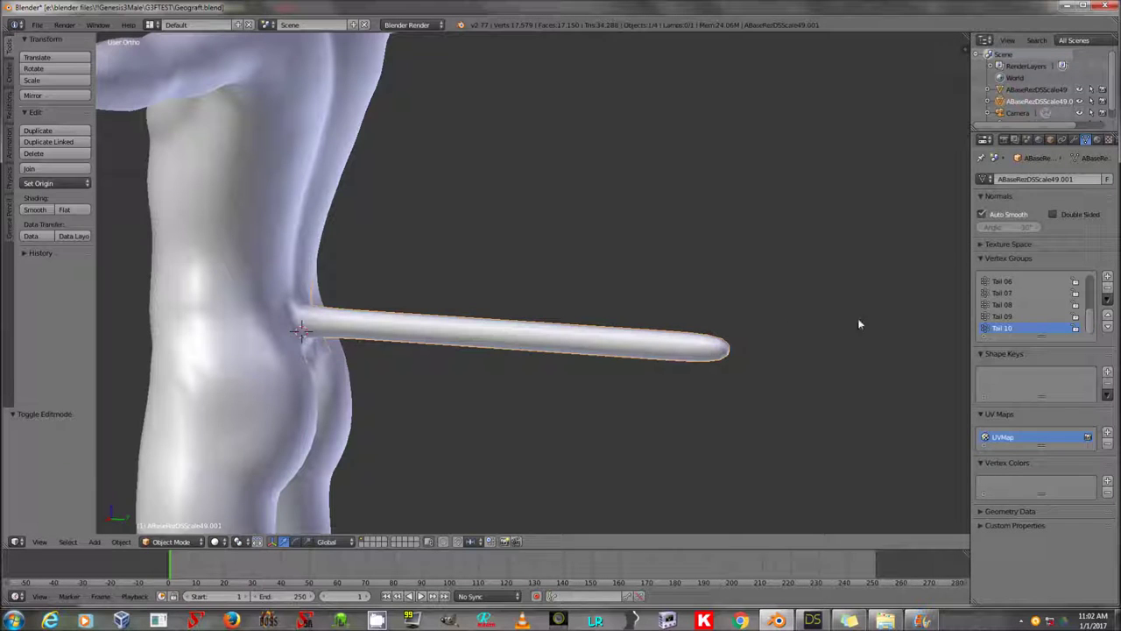
Step: Examine the tail geograft and its edit-mode mesh from the front, side and rear angles
middle_drag(689, 383, 711, 375)
key(Tab)
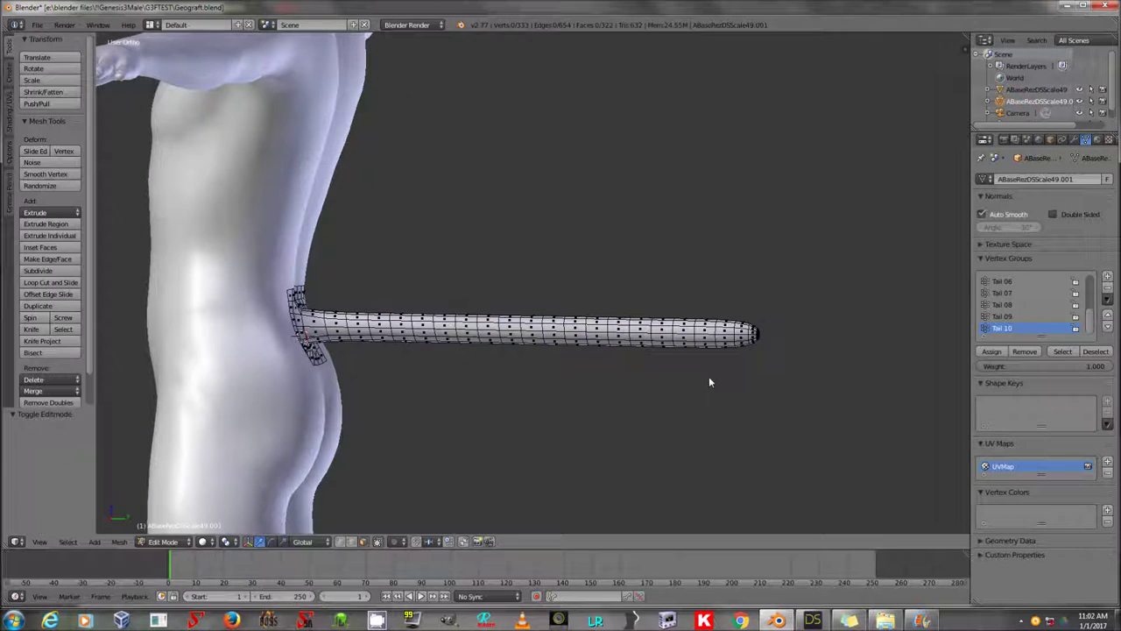
key(KP_1)
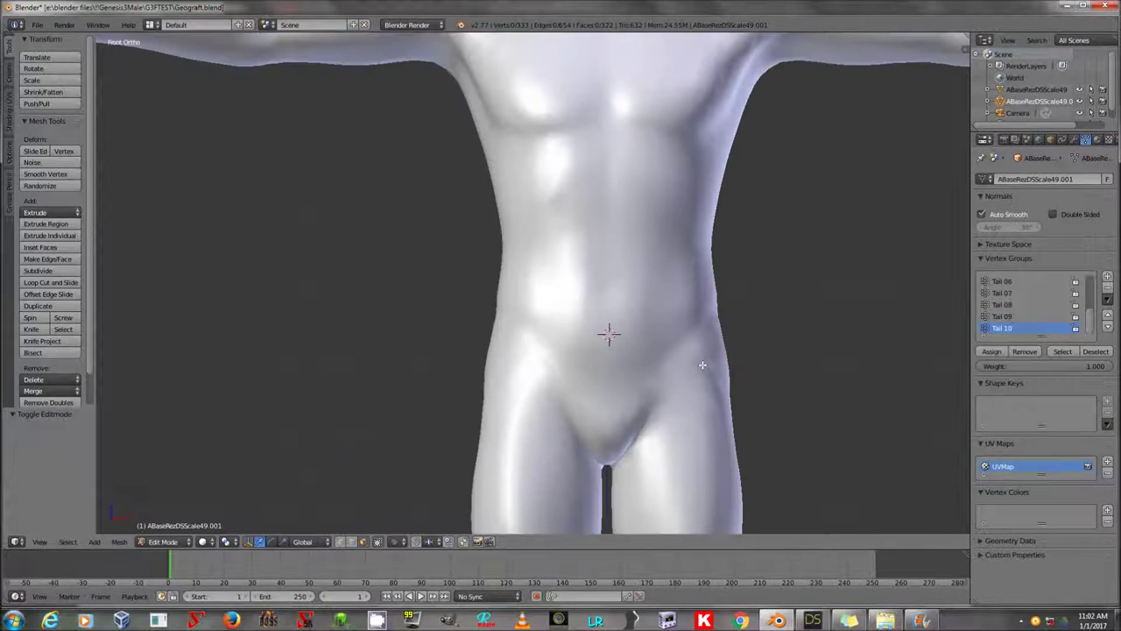
key(KP_3)
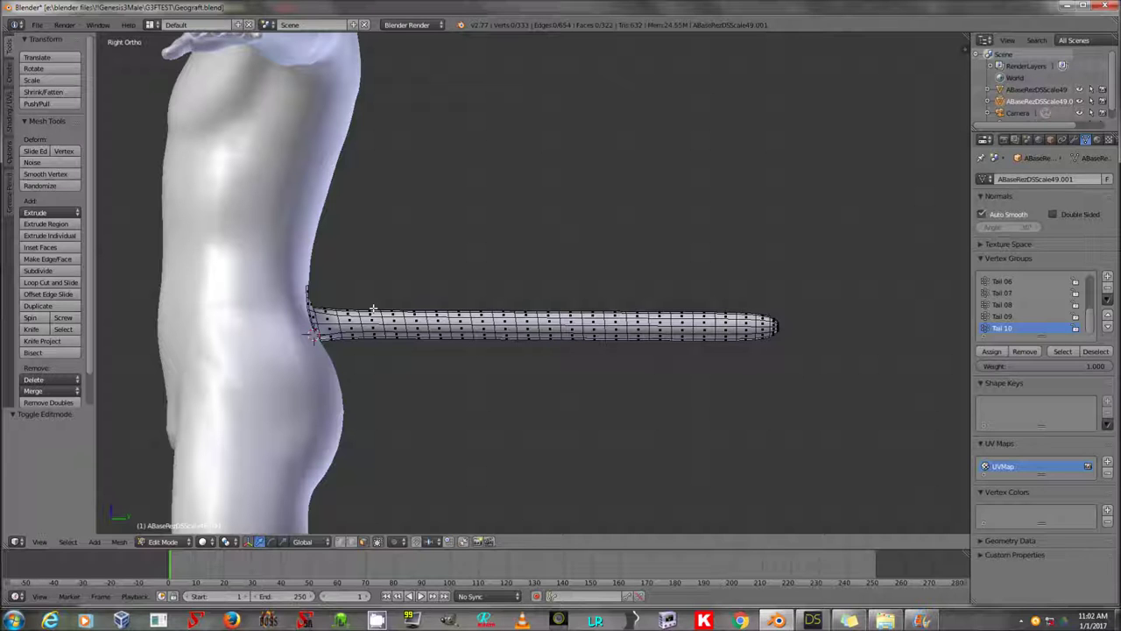
middle_drag(373, 309, 541, 329)
key(KP_1)
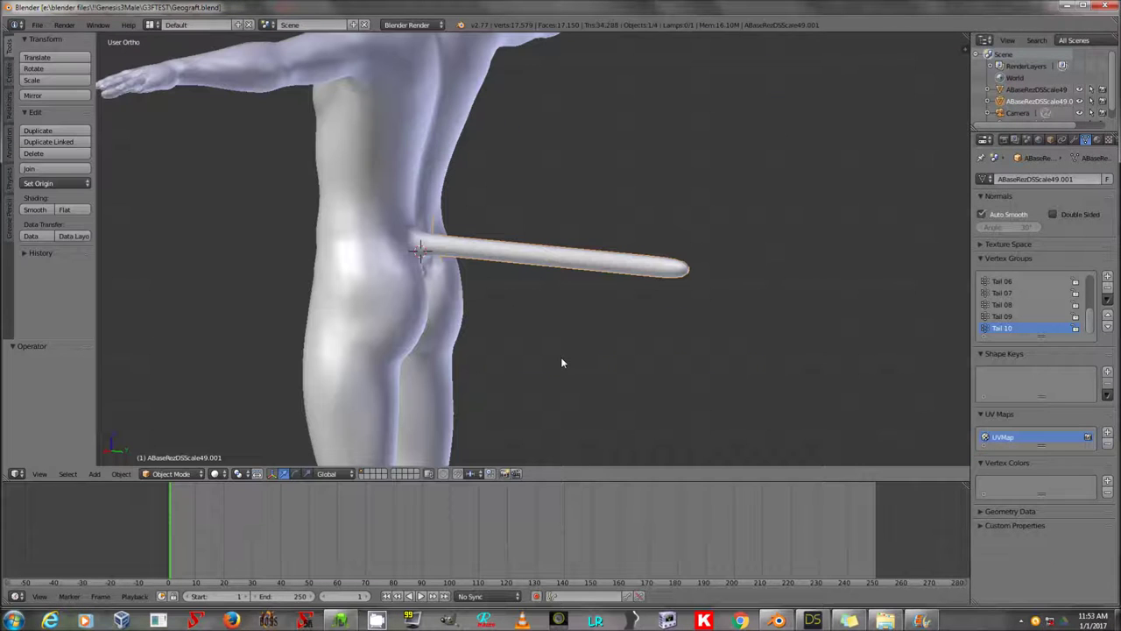
middle_drag(588, 306, 636, 280)
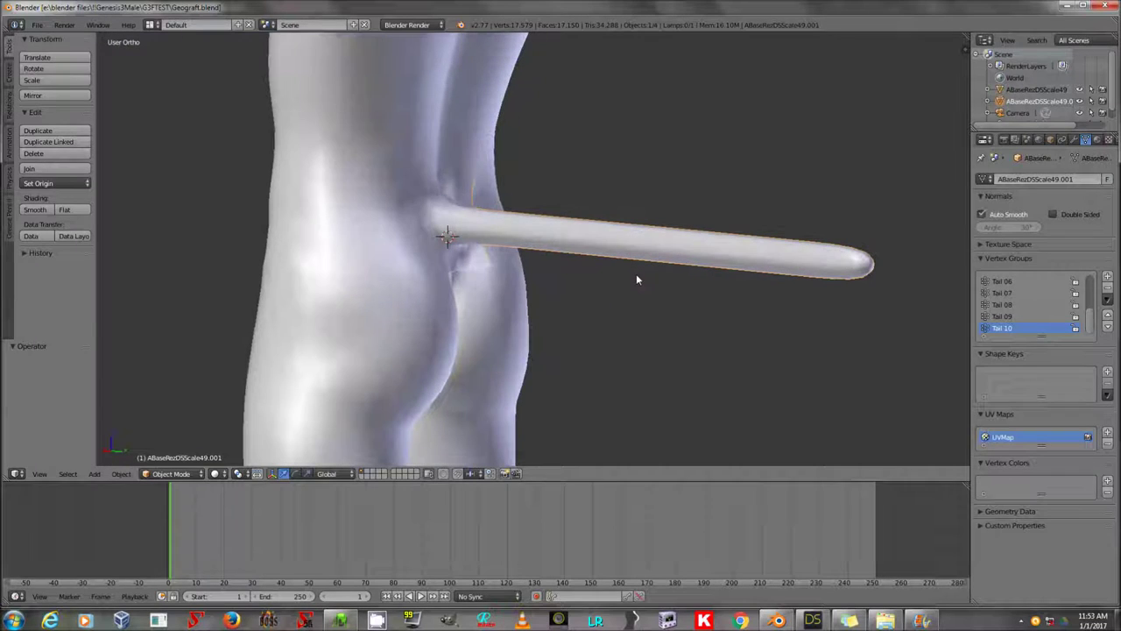
Step: Split the timeline area vertically and change the smaller left part to the UV/Image Editor
right_click(286, 482)
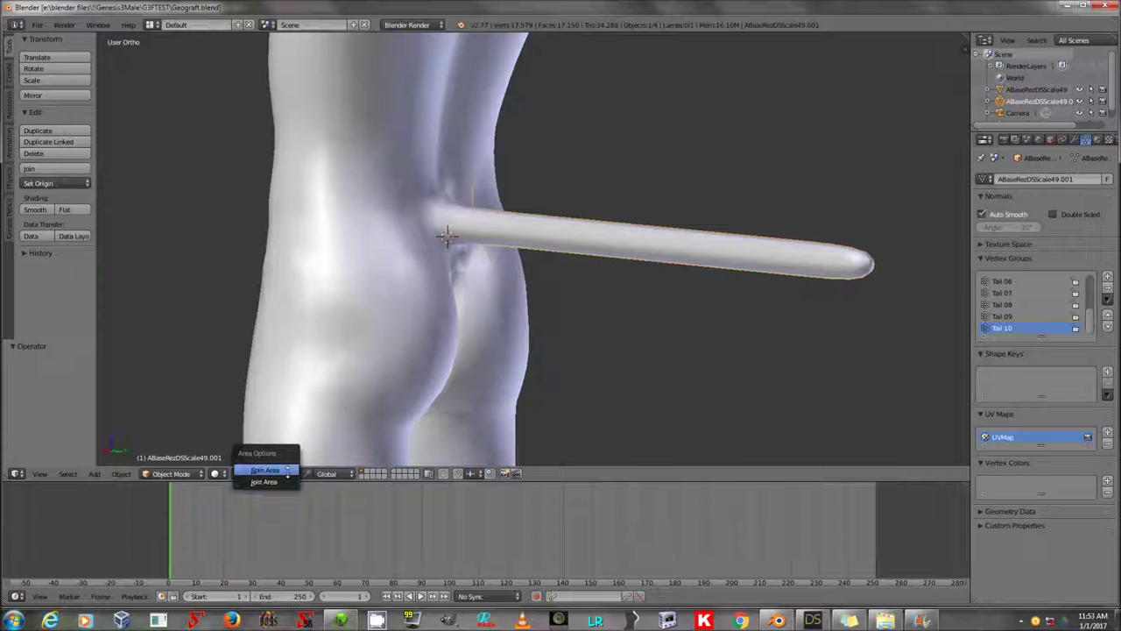
click(287, 472)
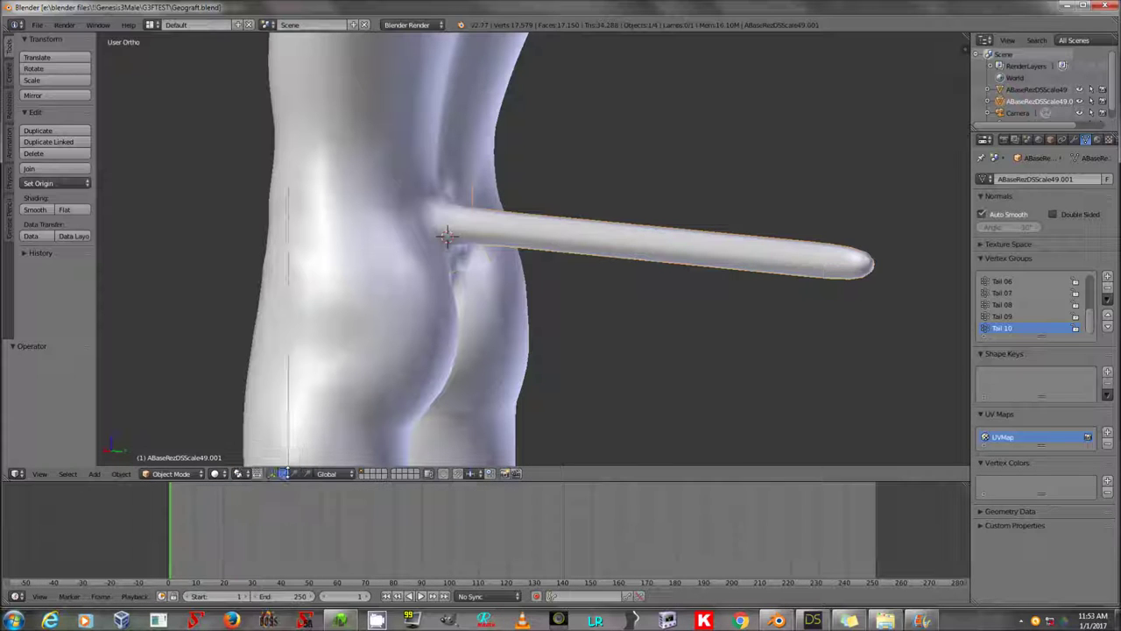
click(284, 504)
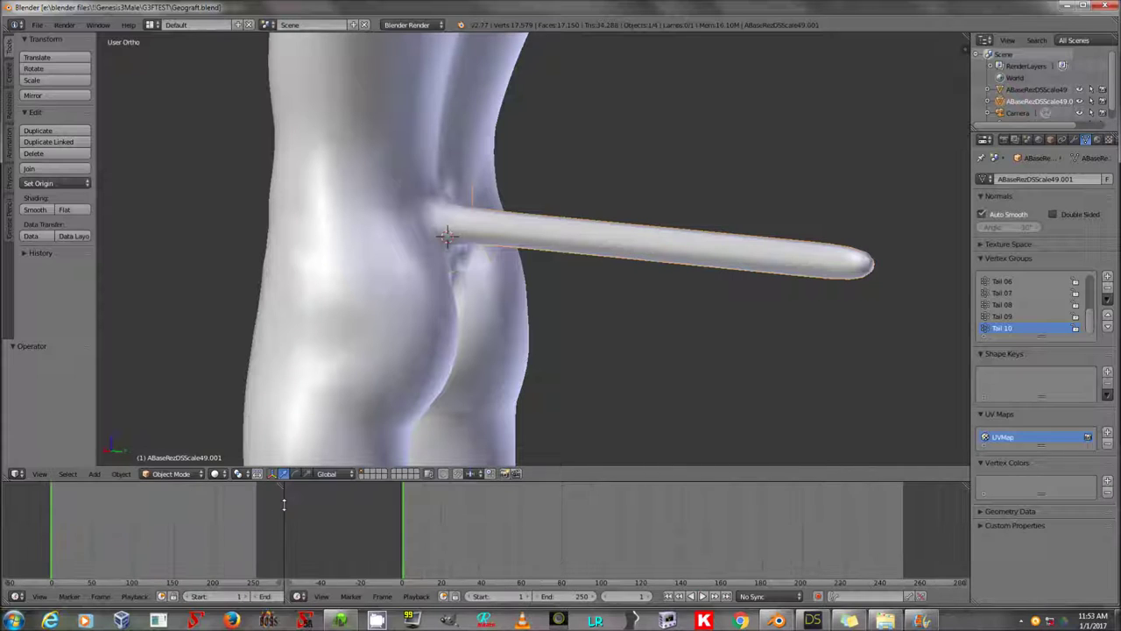
click(16, 597)
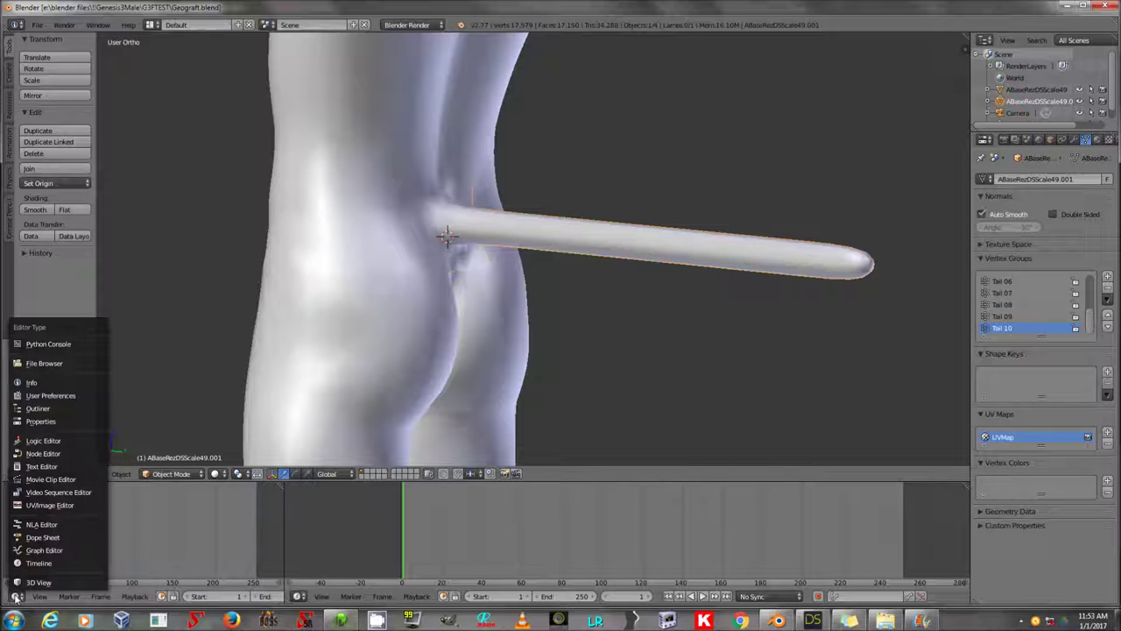
click(64, 504)
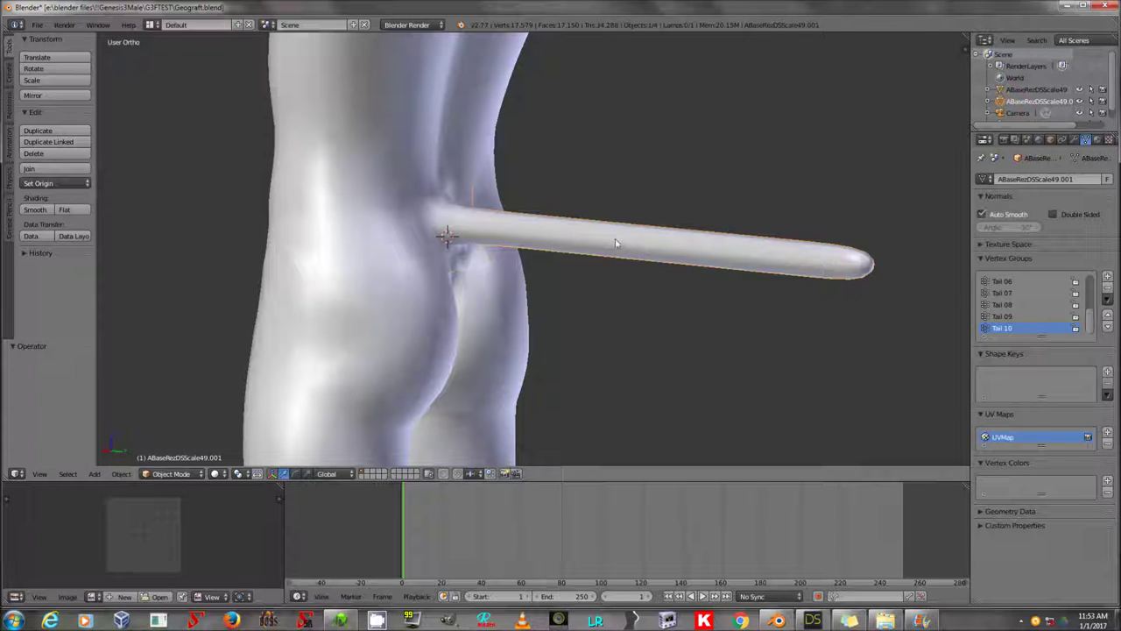
Step: Select the whole tail mesh in edit mode and examine its existing UV layout in the UV/Image Editor
key(Tab)
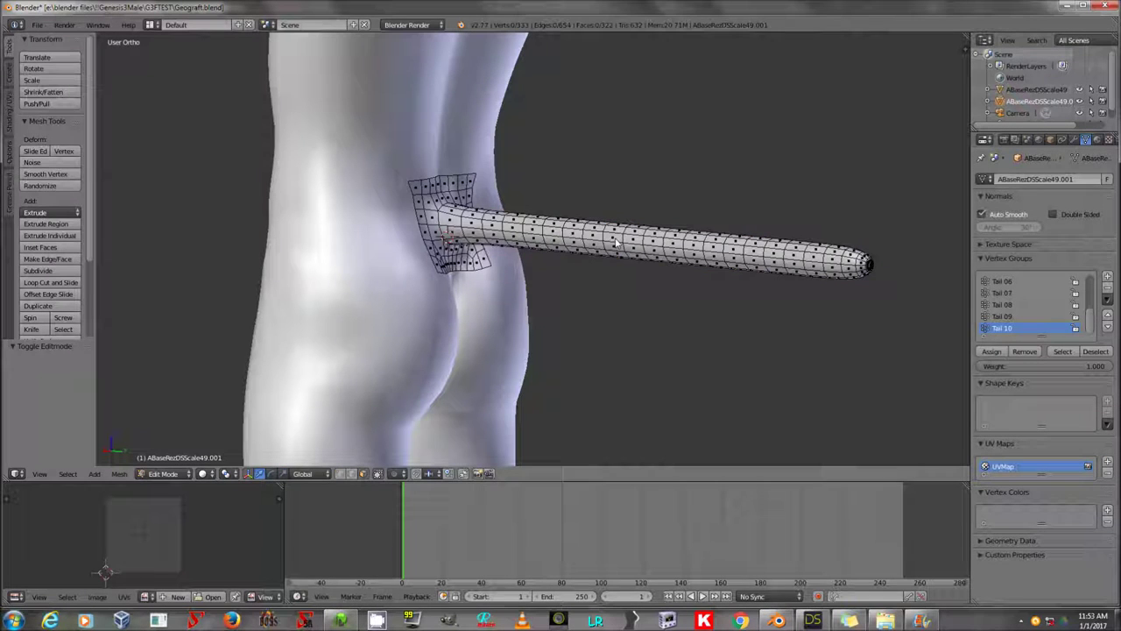
key(a)
scroll(205, 545, down, 2)
scroll(210, 544, up, 3)
scroll(182, 535, up, 3)
middle_drag(214, 544, 115, 568)
scroll(143, 556, up, 3)
scroll(164, 549, down, 4)
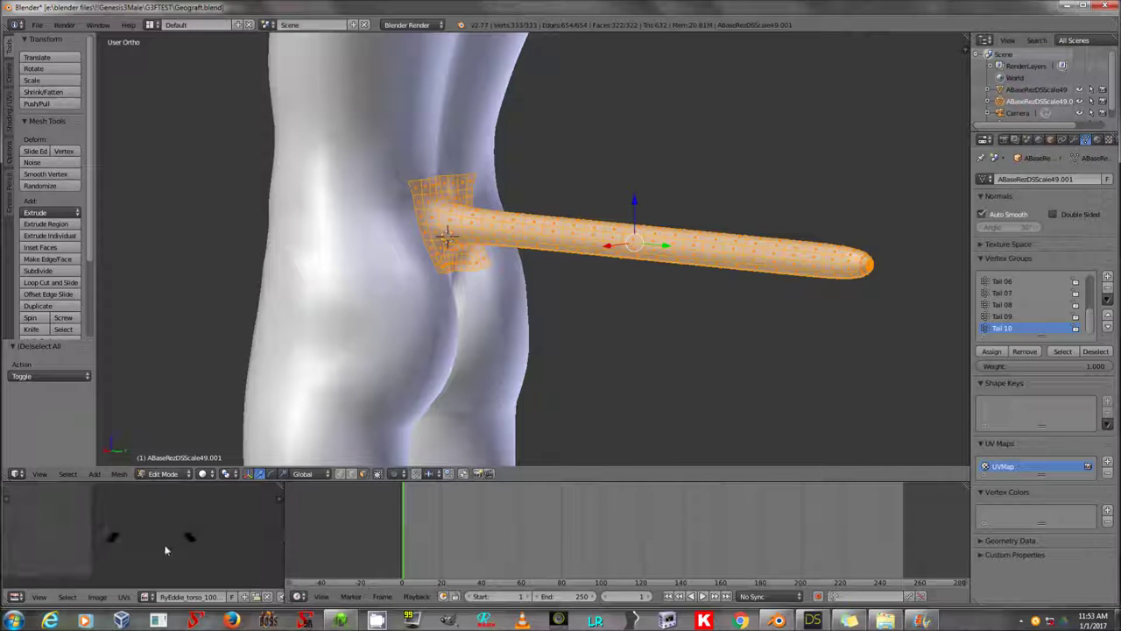
scroll(166, 550, down, 3)
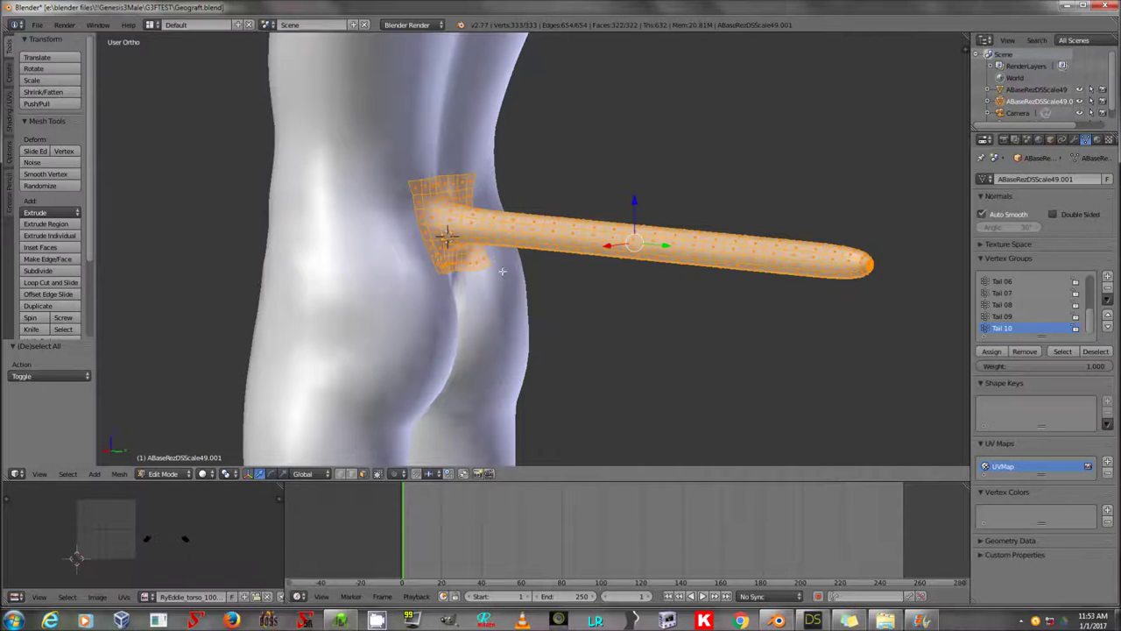
Step: Select the edge loop around the tail's root where it meets the base patch and mark it as a seam
scroll(502, 271, up, 4)
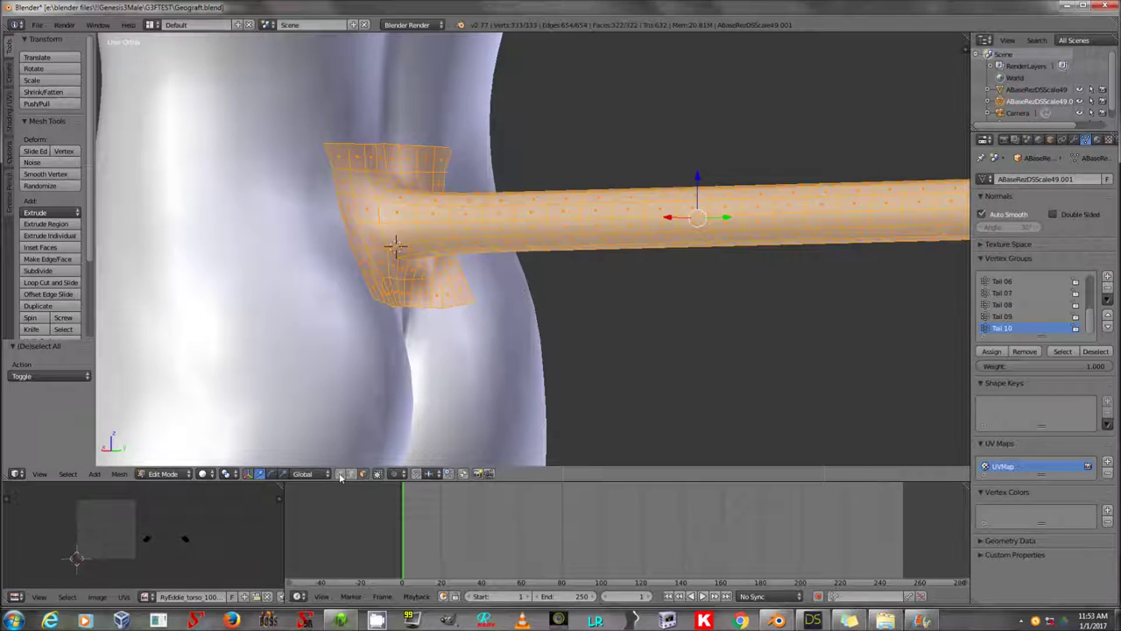
key(a)
alt+right_click(386, 239)
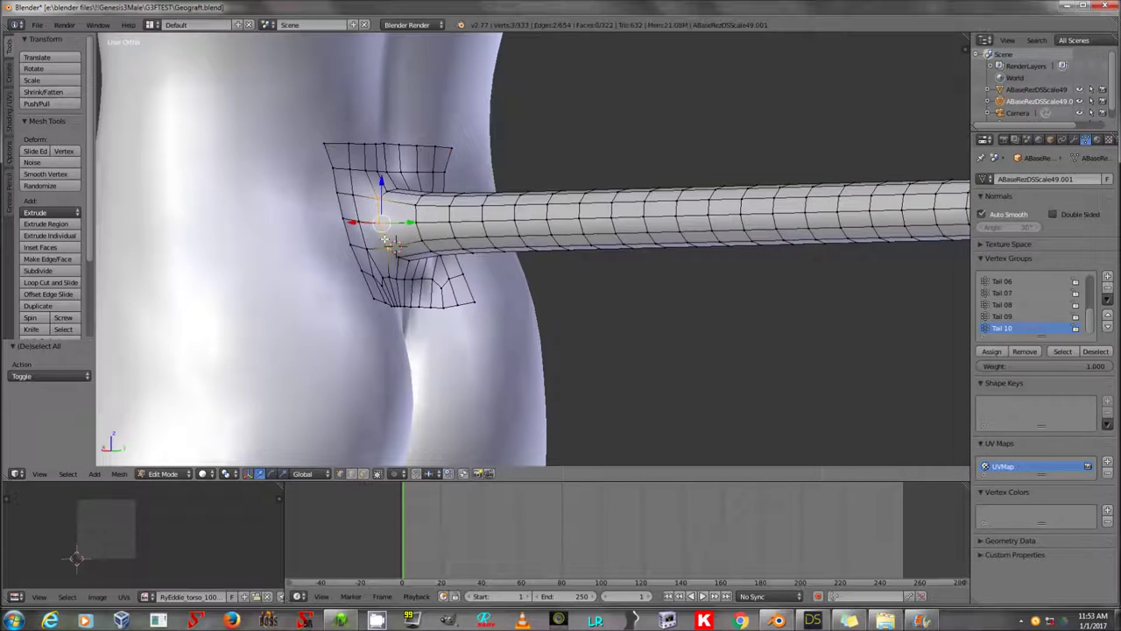
alt+shift+right_click(381, 196)
middle_drag(793, 195, 592, 199)
alt+shift+right_click(629, 208)
middle_drag(509, 263, 540, 290)
alt+shift+right_click(543, 254)
key(ctrl+e)
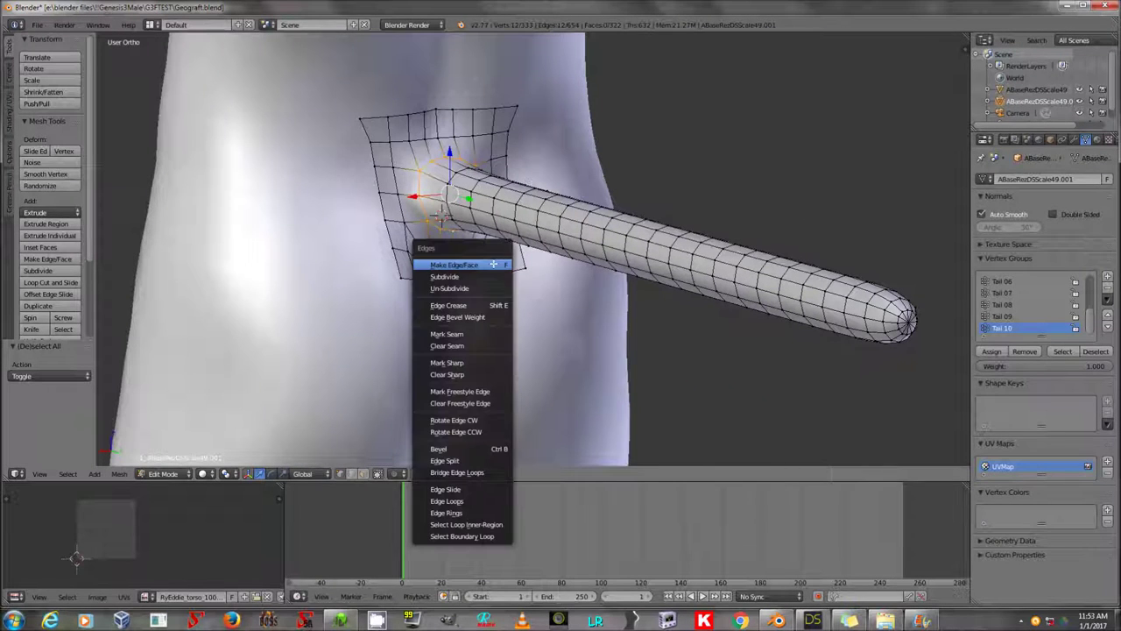
click(476, 333)
Step: Mark the lengthwise edge line along the tail's underside, from the base patch's lower edge to the tip, as a seam
middle_drag(475, 333, 500, 278)
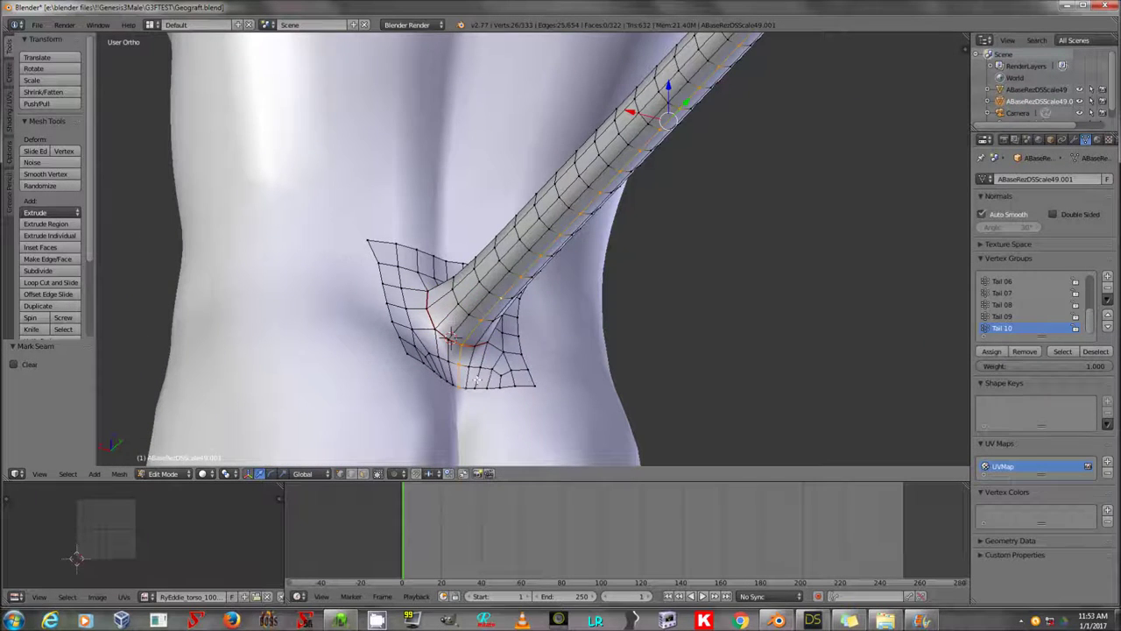
scroll(651, 240, down, 4)
scroll(665, 265, up, 1)
shift+middle_drag(671, 213, 666, 256)
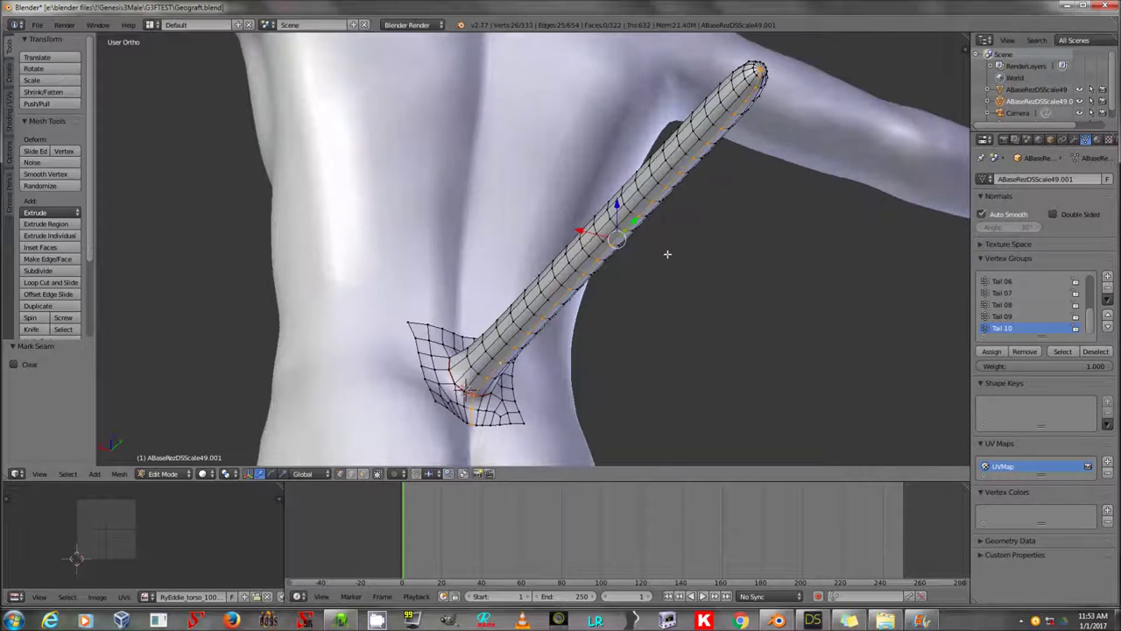
key(ctrl+e)
click(667, 253)
Step: Select the whole tail mesh and unwrap it along the marked seams
key(a)
key(a)
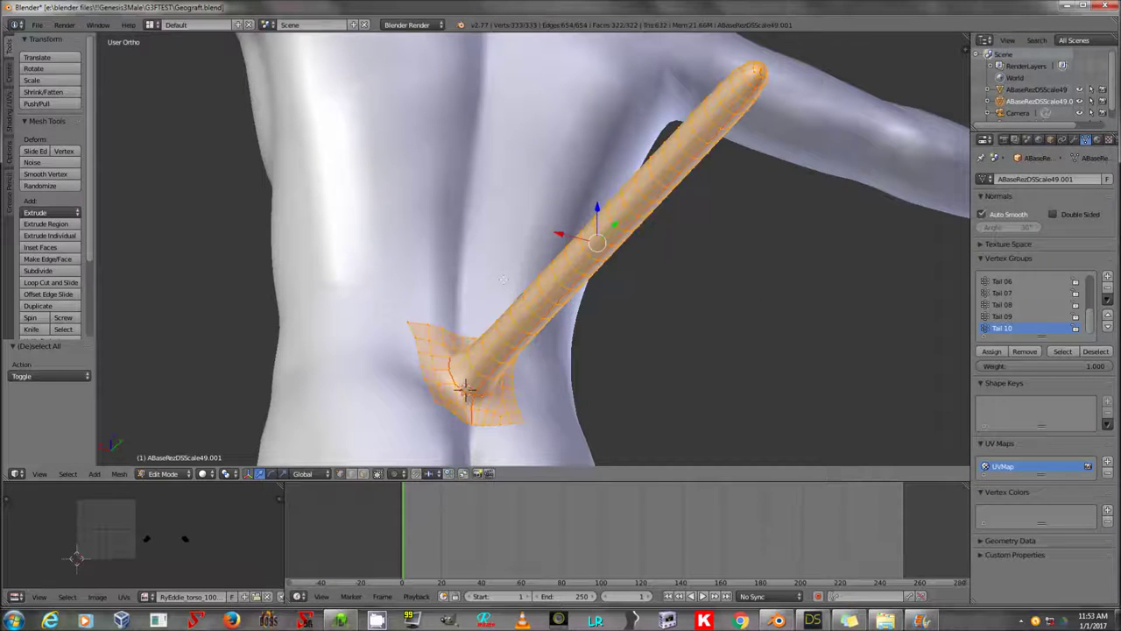
key(u)
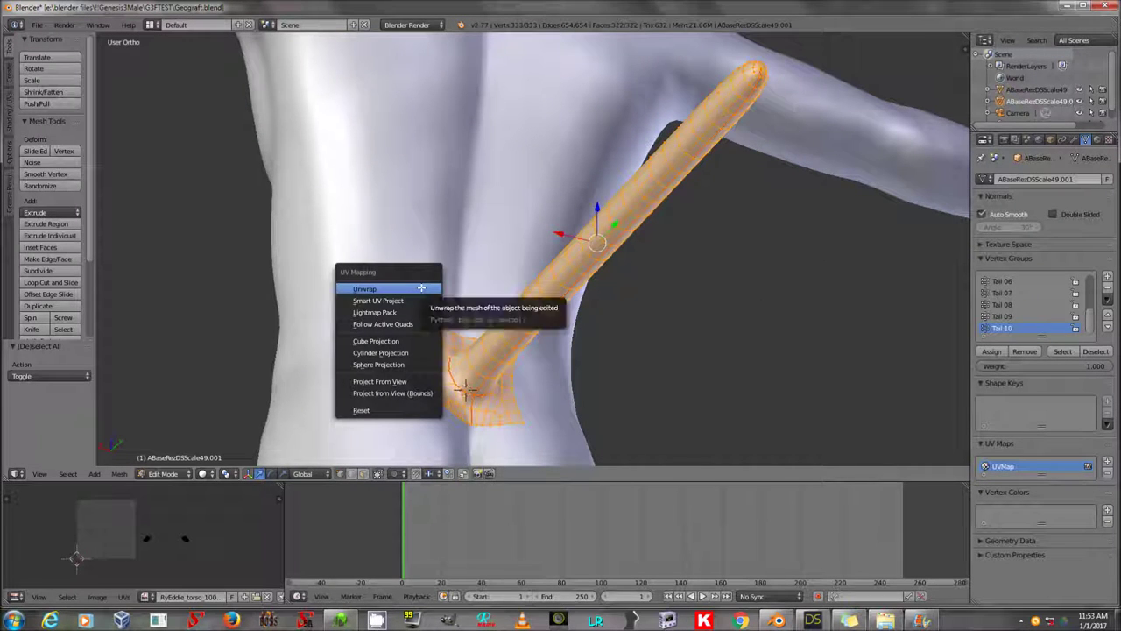
click(422, 285)
Step: Scale all the unwrapped UV islands down slightly and move them 0.049 along X within the UV square
key(a)
key(s)
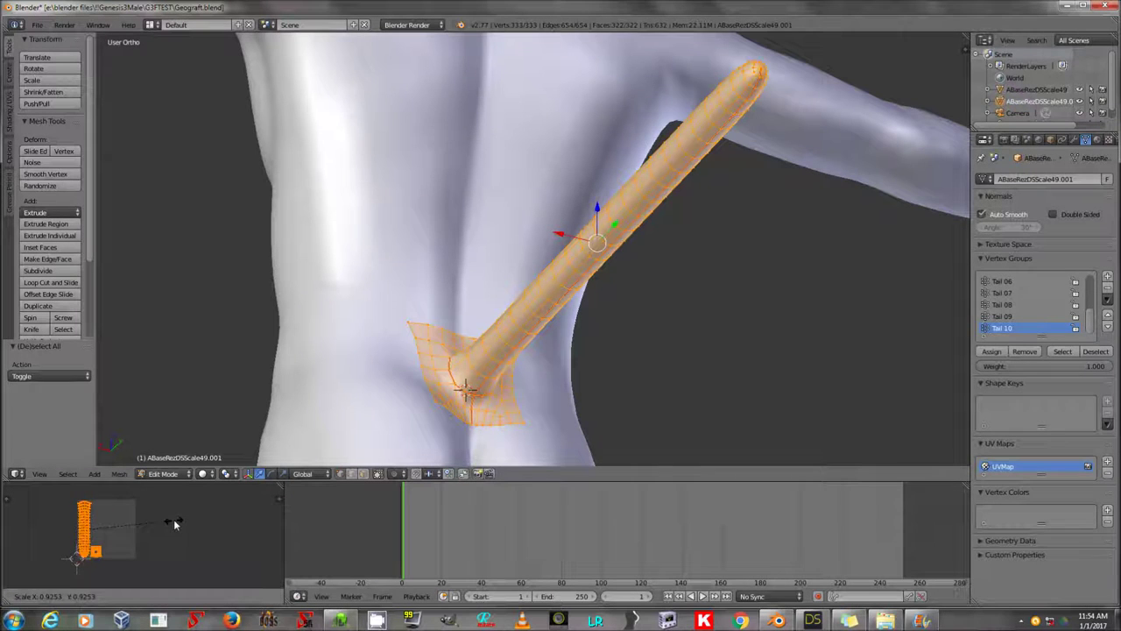
click(174, 522)
key(s)
key(g)
key(x)
click(180, 537)
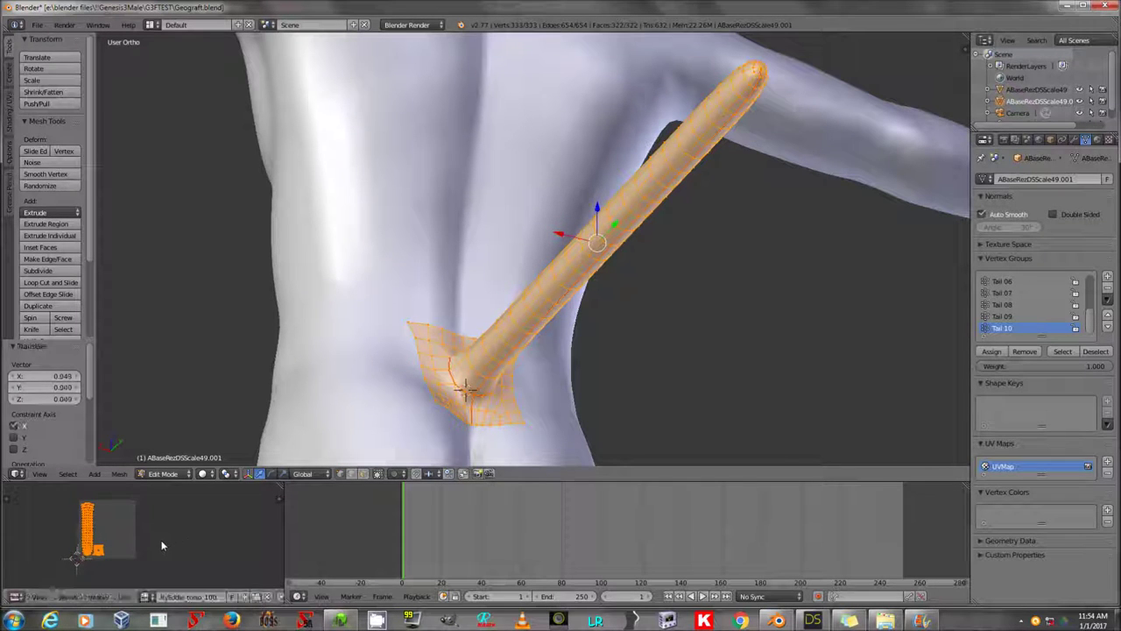
scroll(156, 542, up, 4)
scroll(132, 544, down, 1)
scroll(120, 548, down, 2)
middle_drag(121, 548, 148, 548)
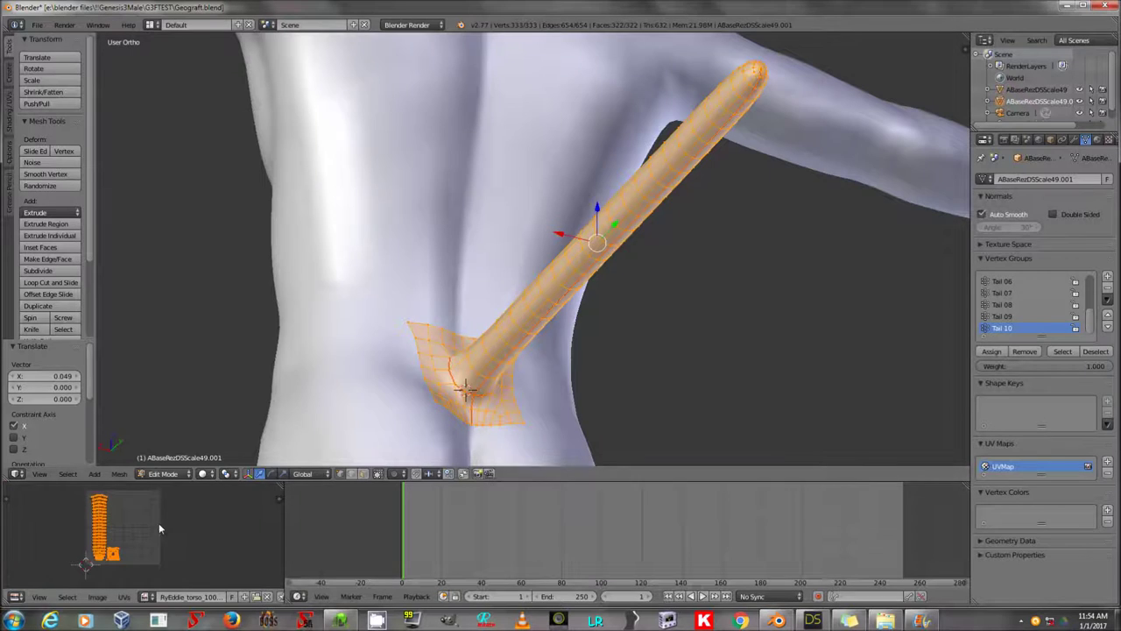
Step: Return the tail to object mode and start a Wavefront OBJ export, choosing SY Geo Tail Genesis 3 Male.obj as the target file
middle_drag(498, 321, 497, 371)
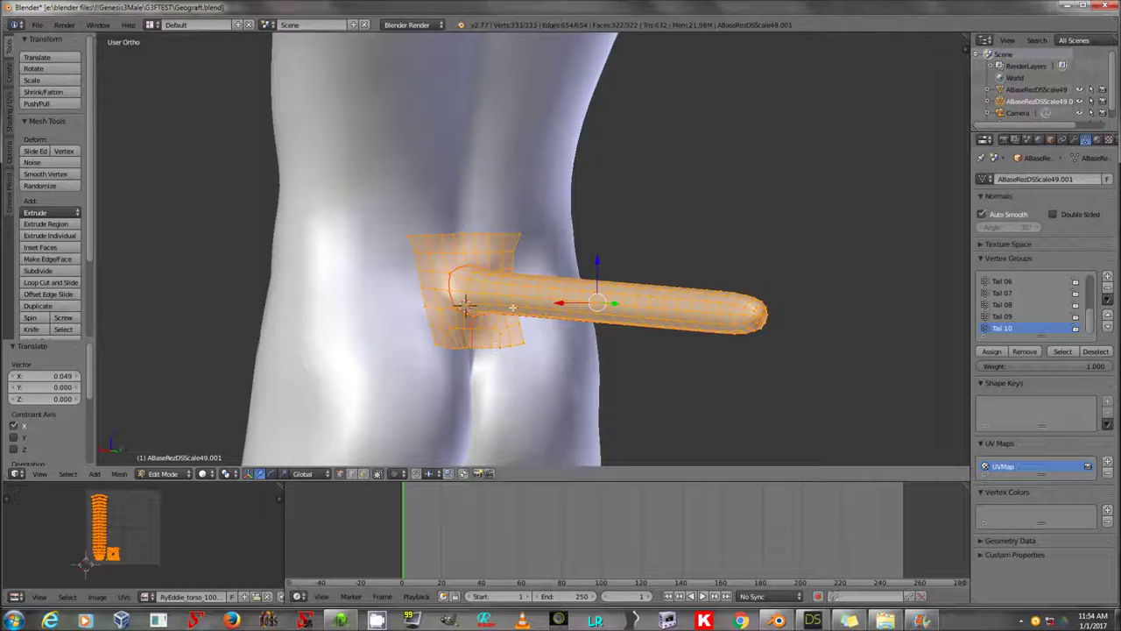
key(a)
key(Tab)
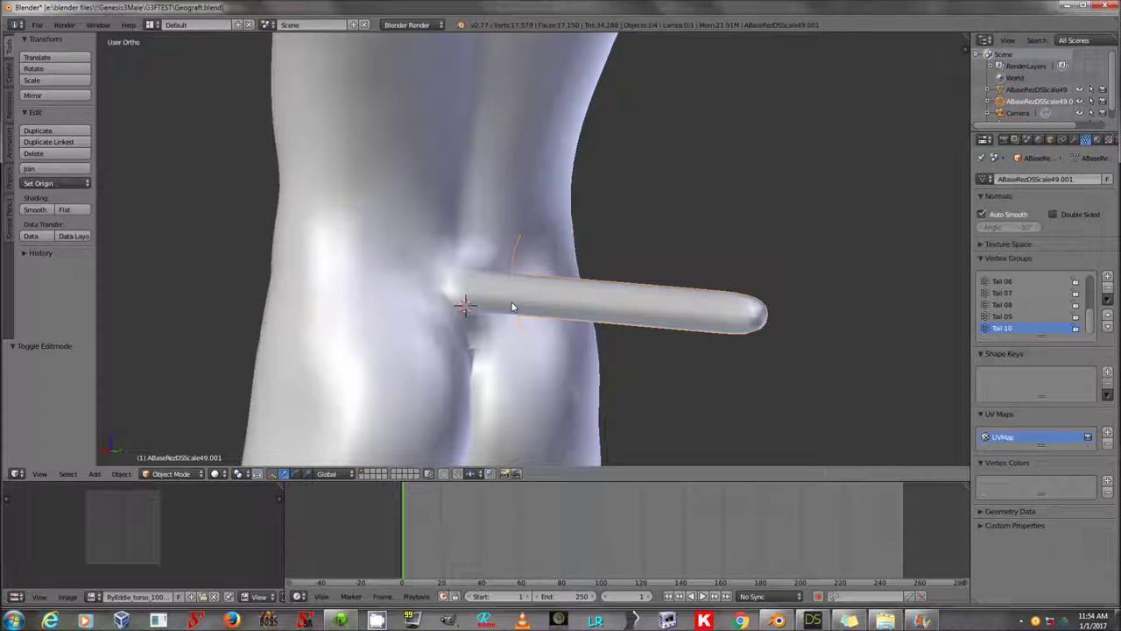
click(37, 24)
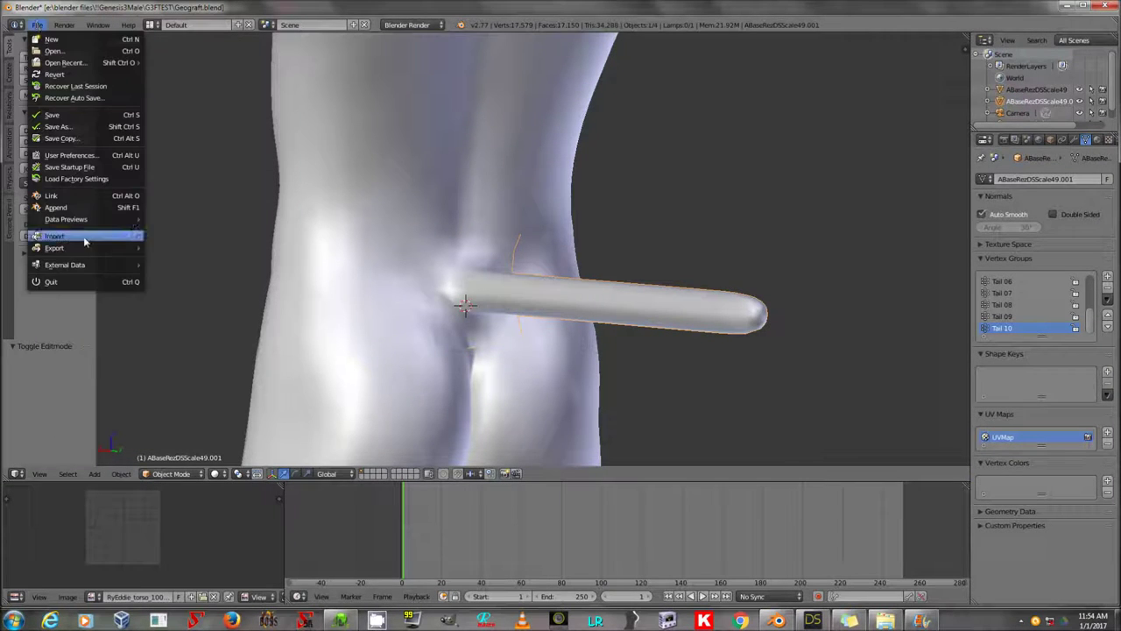
mouse_move(87, 249)
click(237, 306)
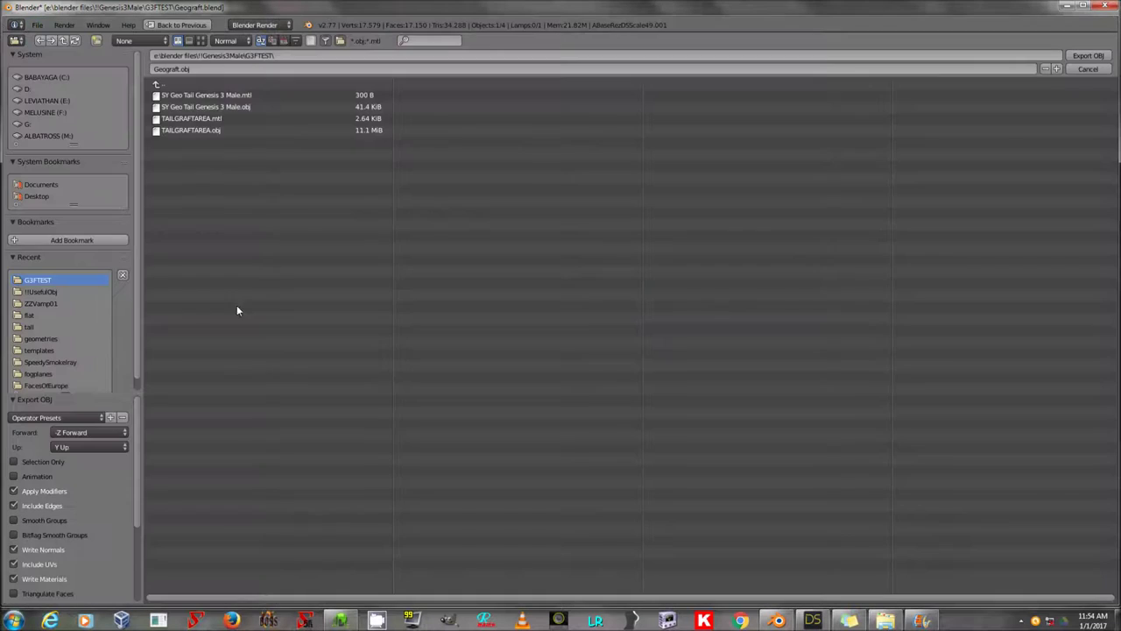
click(228, 107)
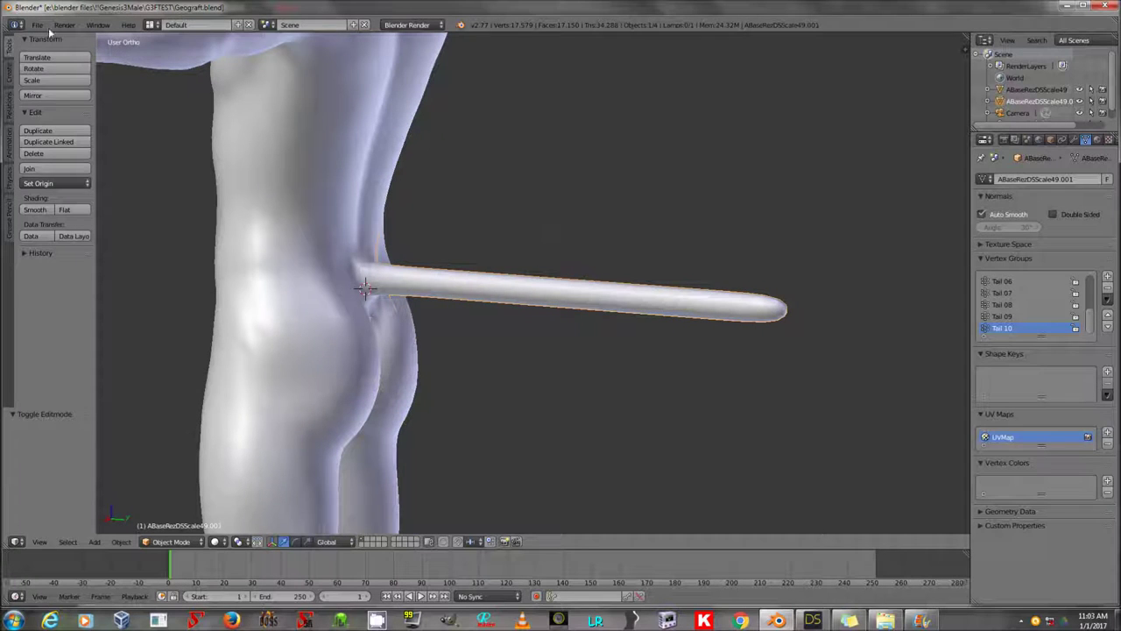
Step: Start a Wavefront OBJ export of the tail and name the file SY Geo Tail Genesis 3 Male.obj
click(39, 25)
mouse_move(88, 253)
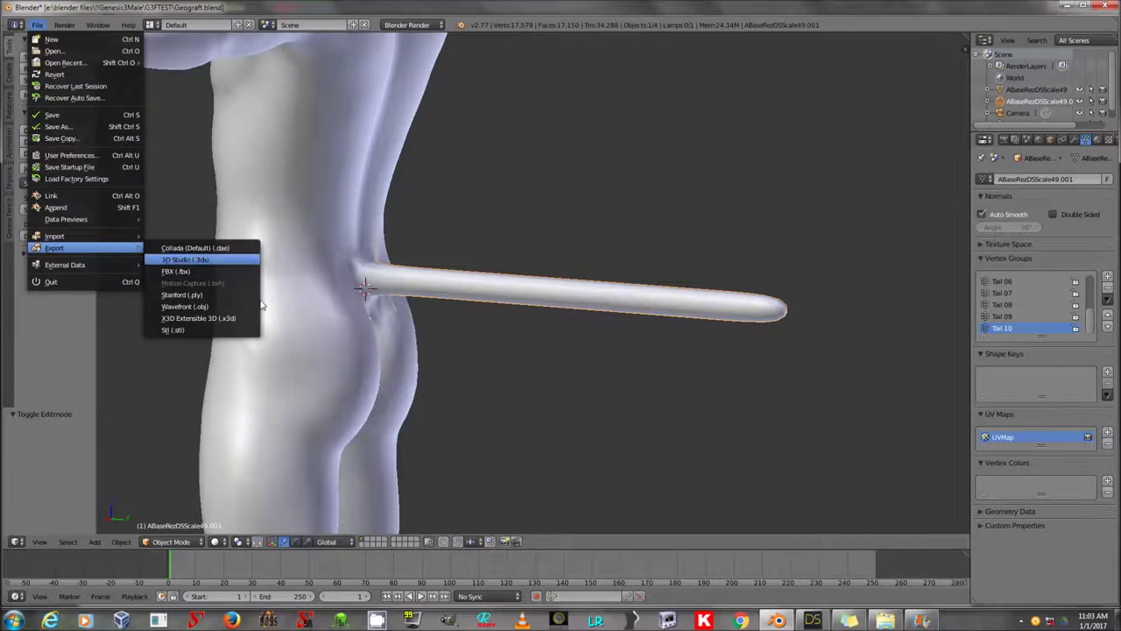
click(236, 303)
click(198, 71)
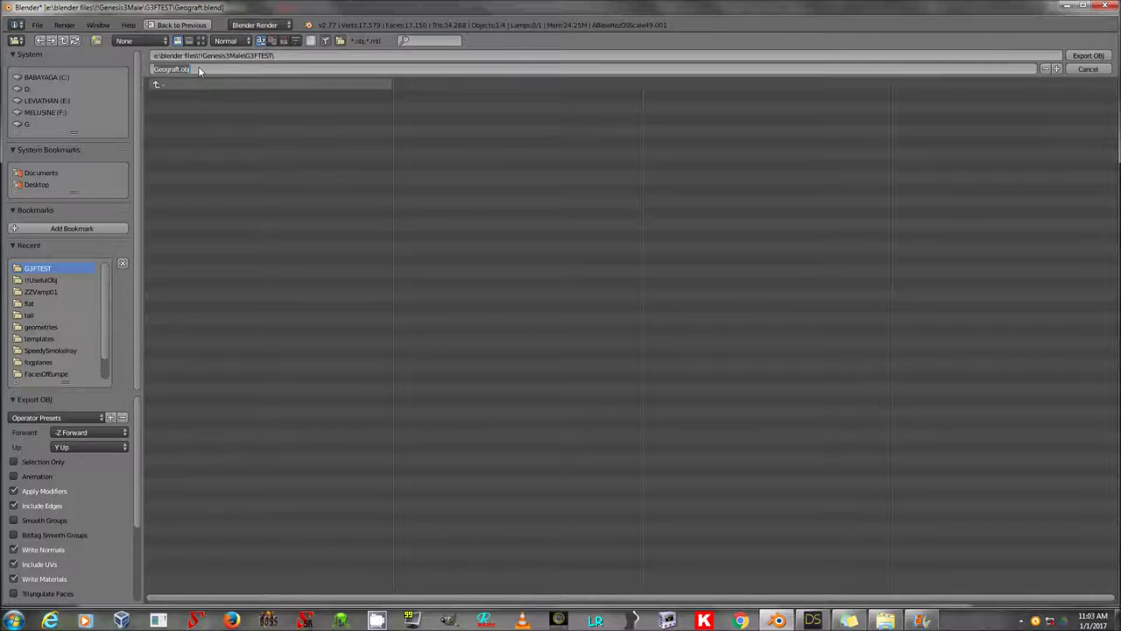
text(Geo Tail)
key(Home)
text(SY Ge)
Step: Apply the Dazregular operator preset and export the OBJ file
click(74, 416)
click(75, 417)
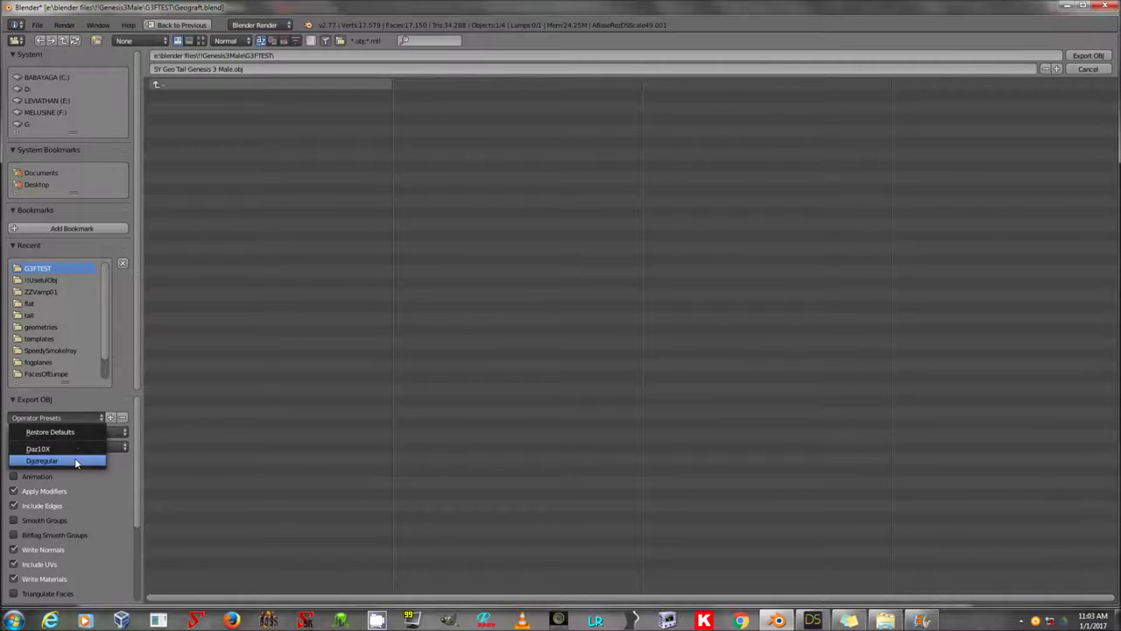
click(74, 459)
click(1093, 55)
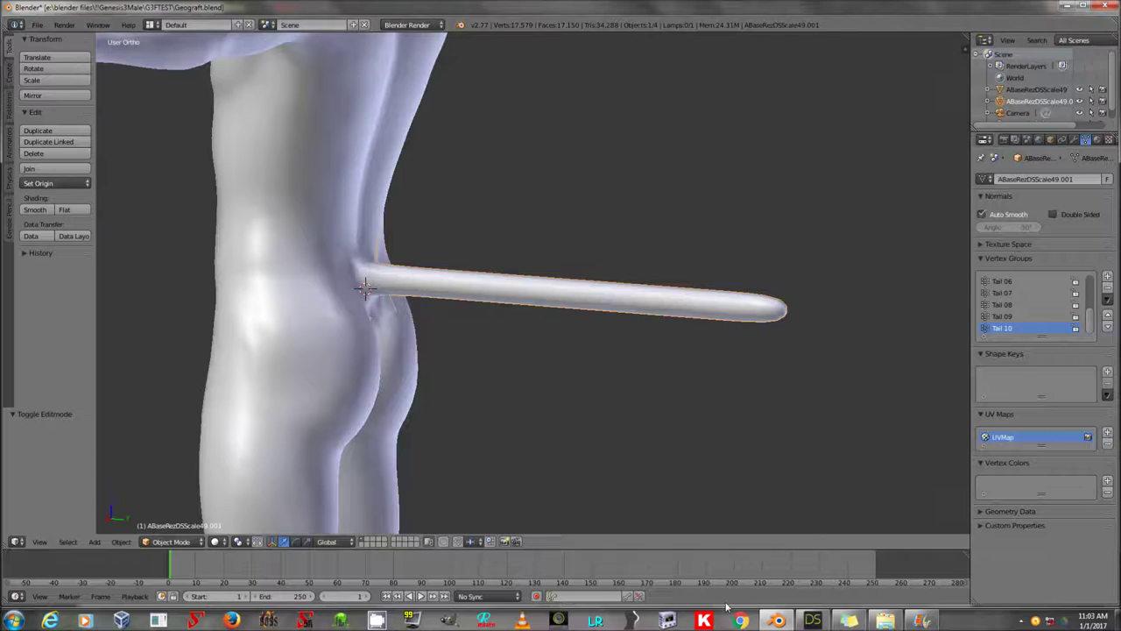
Step: Switch to DAZ Studio and add the Figure Setup pane beside the viewport
click(813, 620)
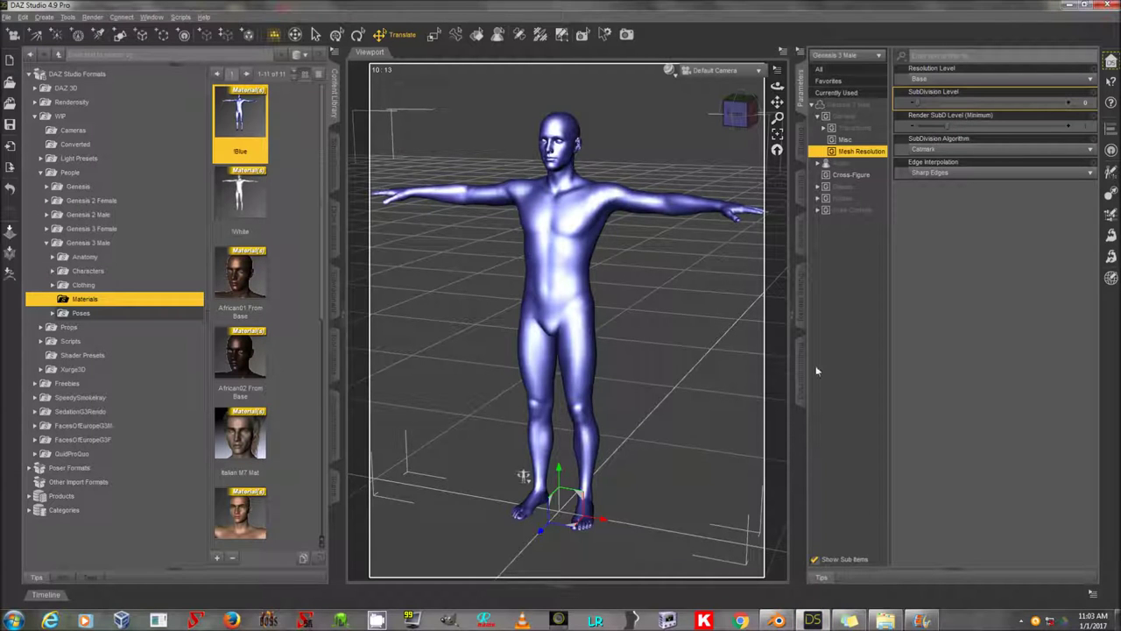
right_click(801, 431)
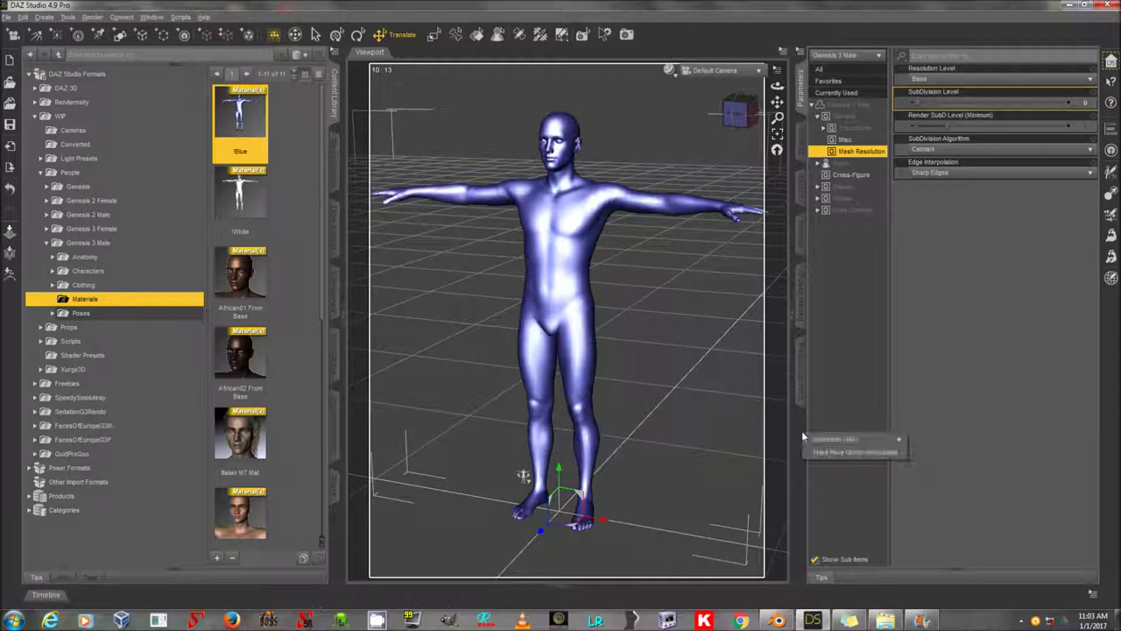
mouse_move(841, 439)
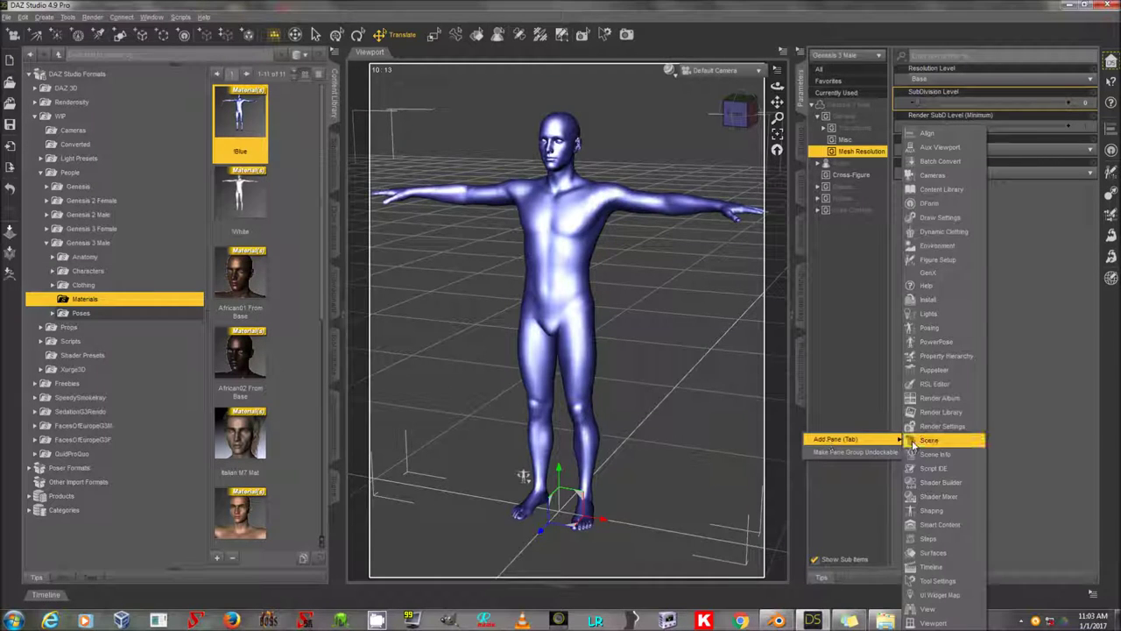
click(954, 259)
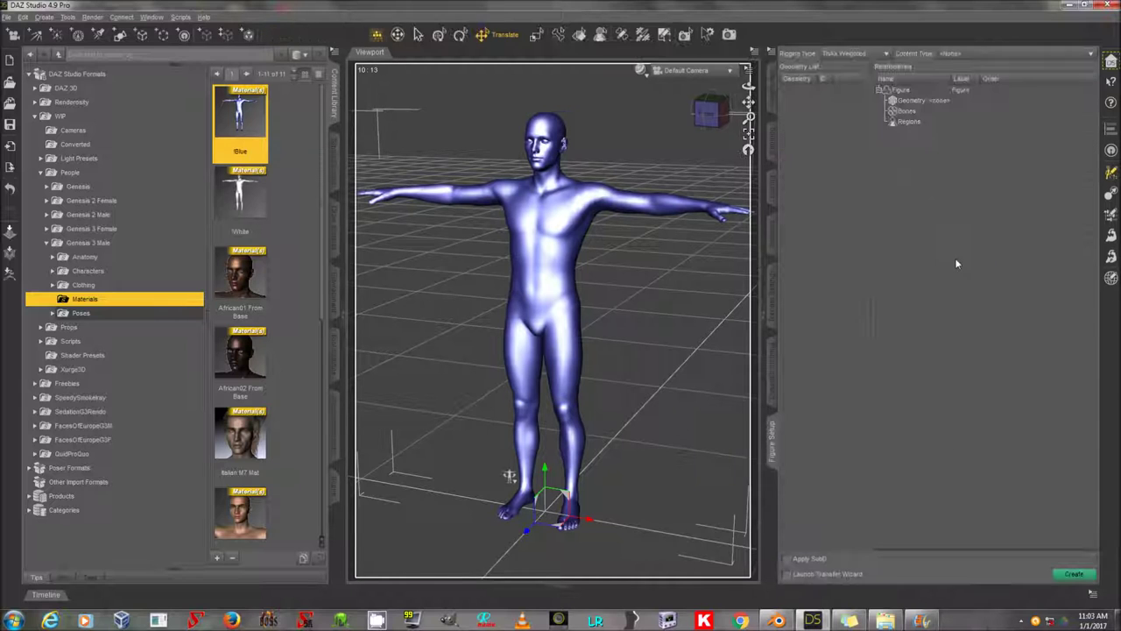
Step: Import SY Geo Tail Genesis 3 Male.obj from the G3FTEST folder into the geometry list, using the DAZ Studio (1 unit = 1cm) scale
right_click(806, 102)
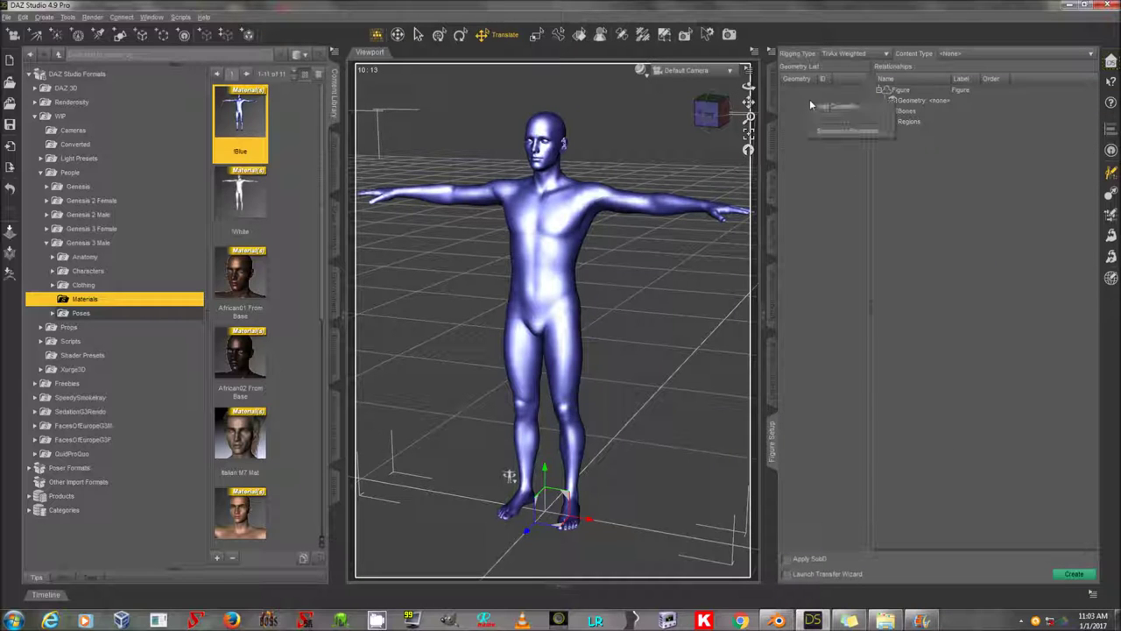
click(815, 106)
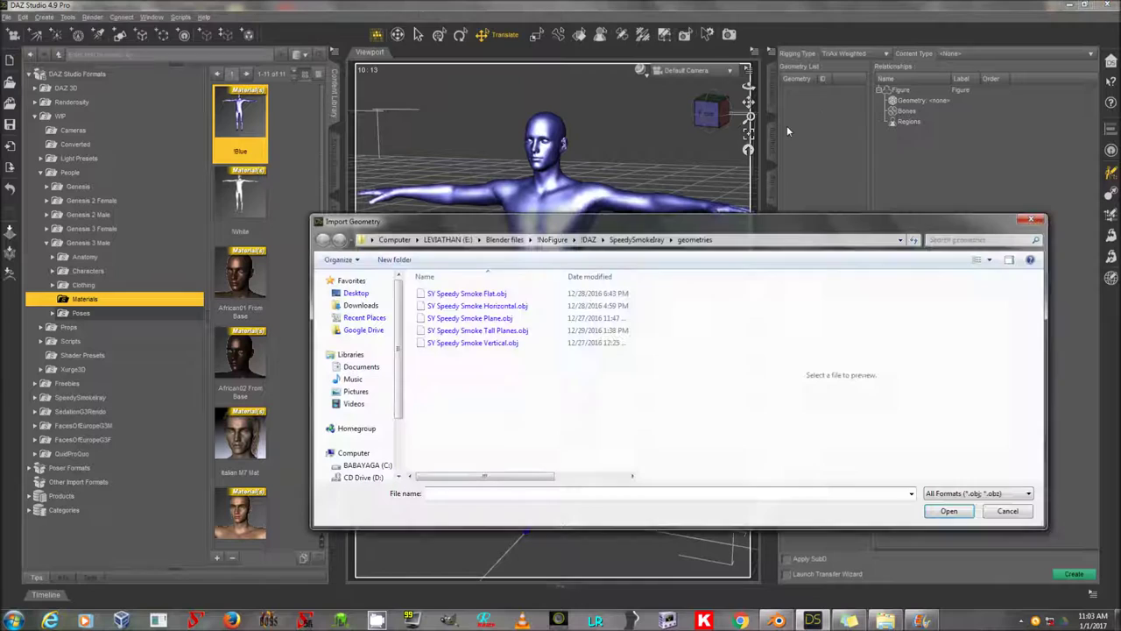
double_click(465, 294)
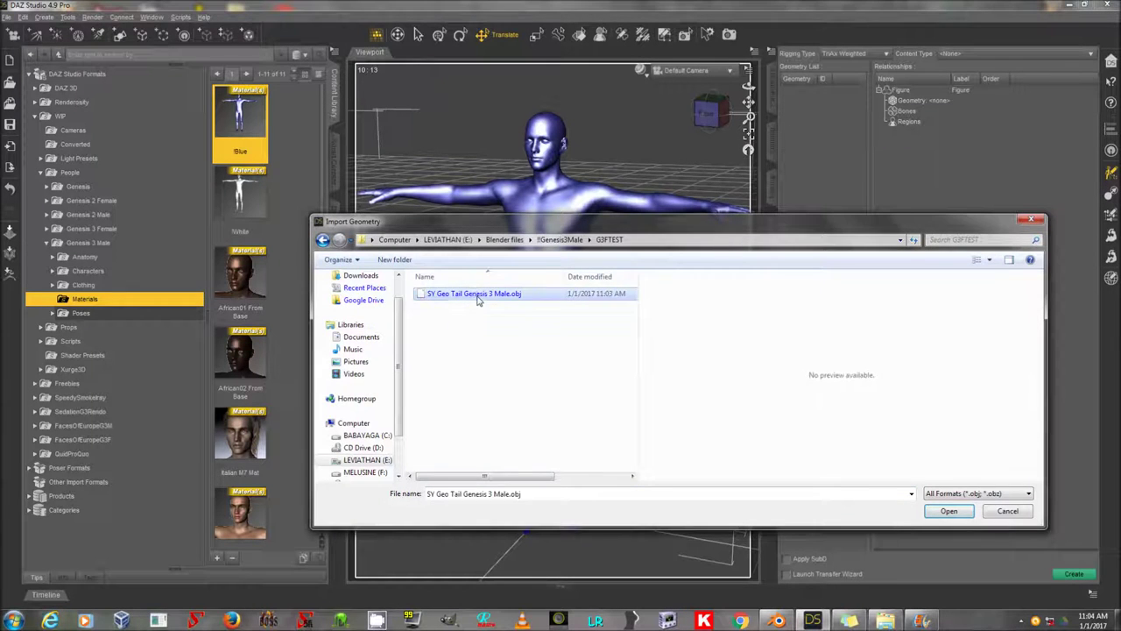
click(244, 395)
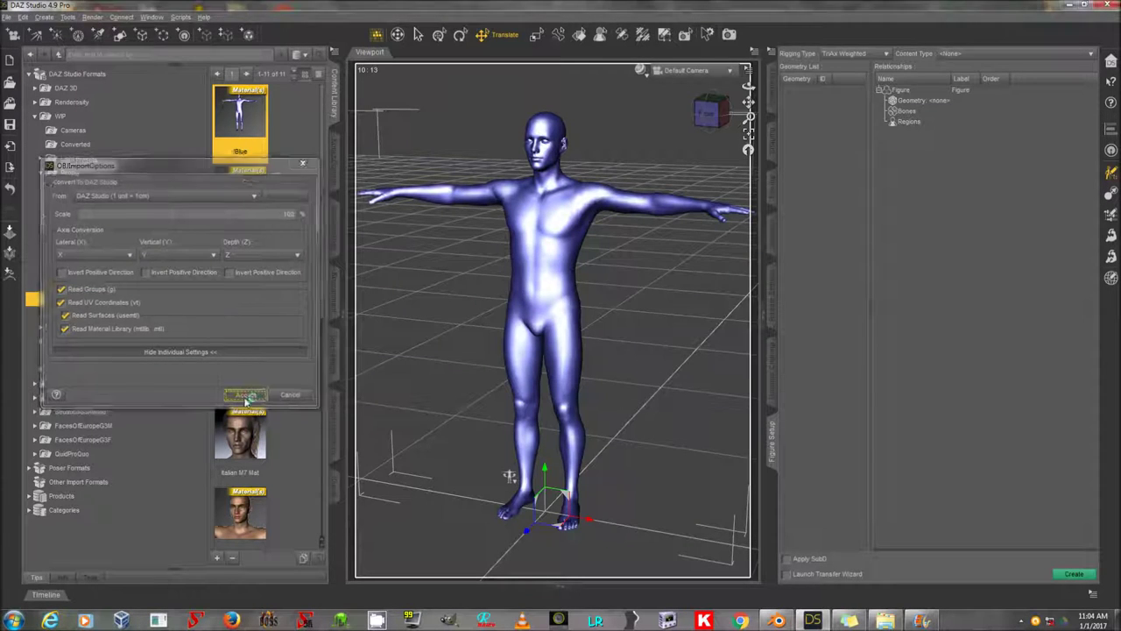
Step: Assign the imported tail geometry to the new figure's relationships and widen the Figure Setup pane
click(821, 93)
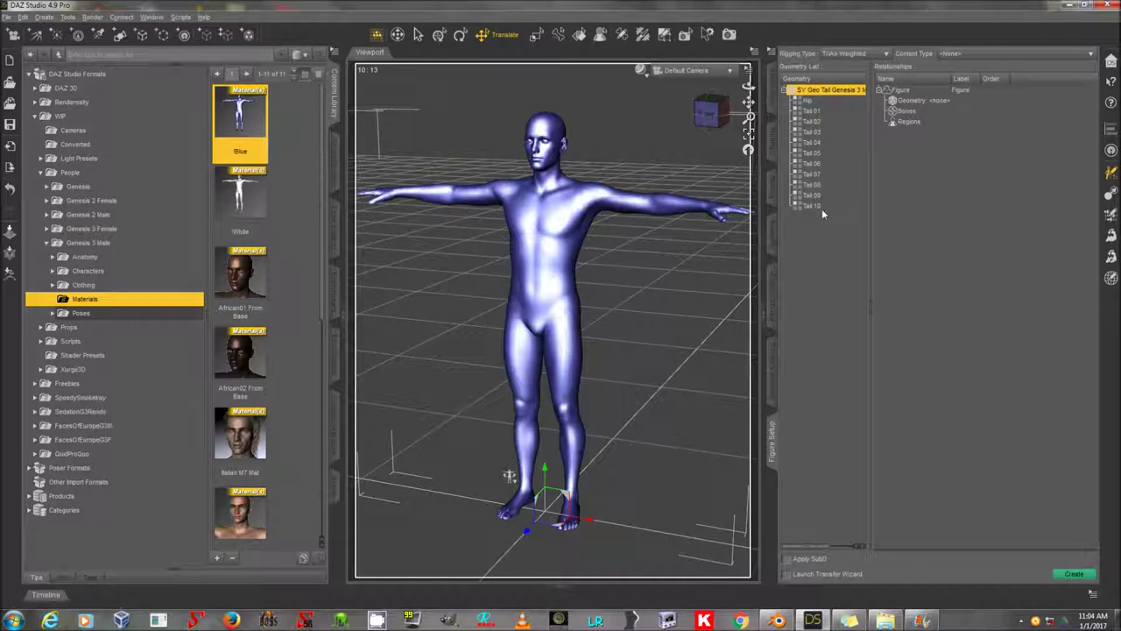
click(824, 102)
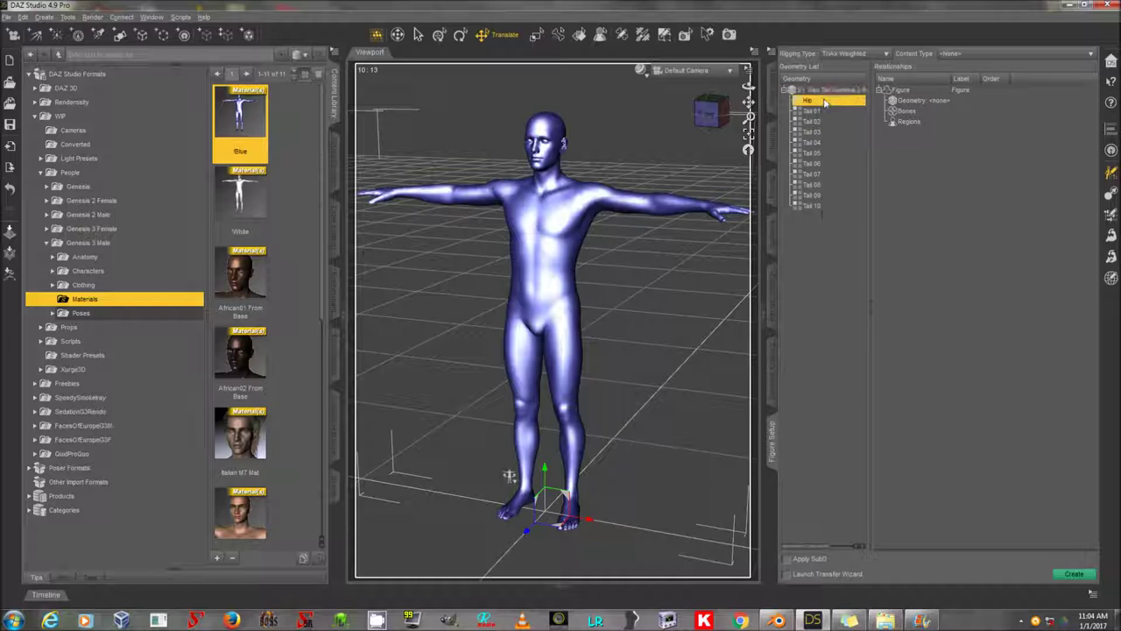
click(829, 90)
drag(831, 92, 921, 102)
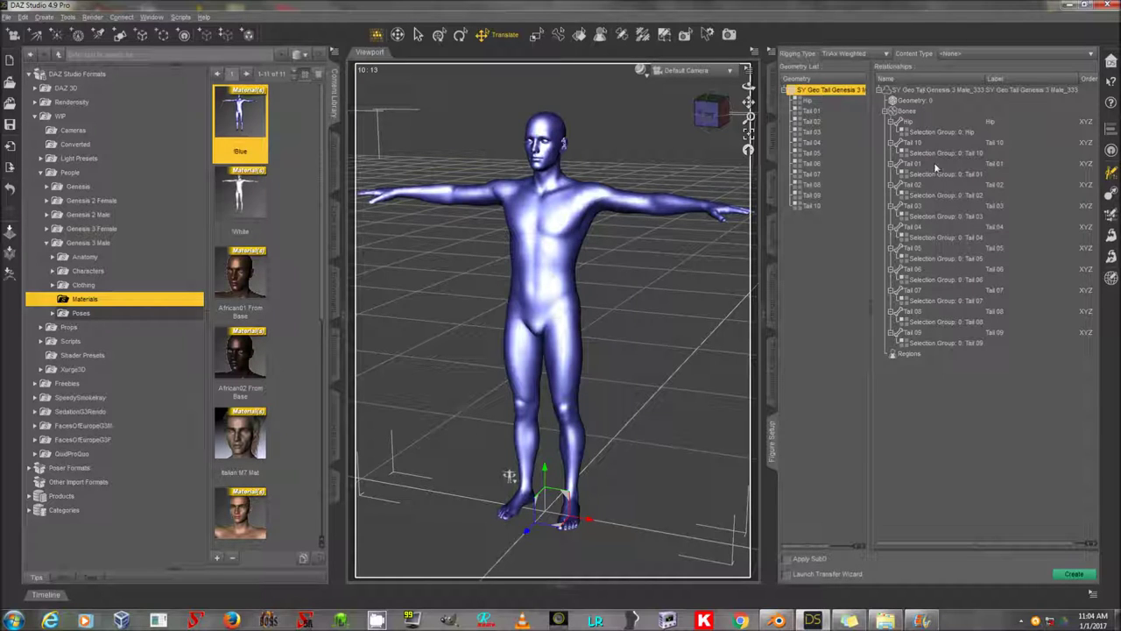
drag(763, 252, 725, 253)
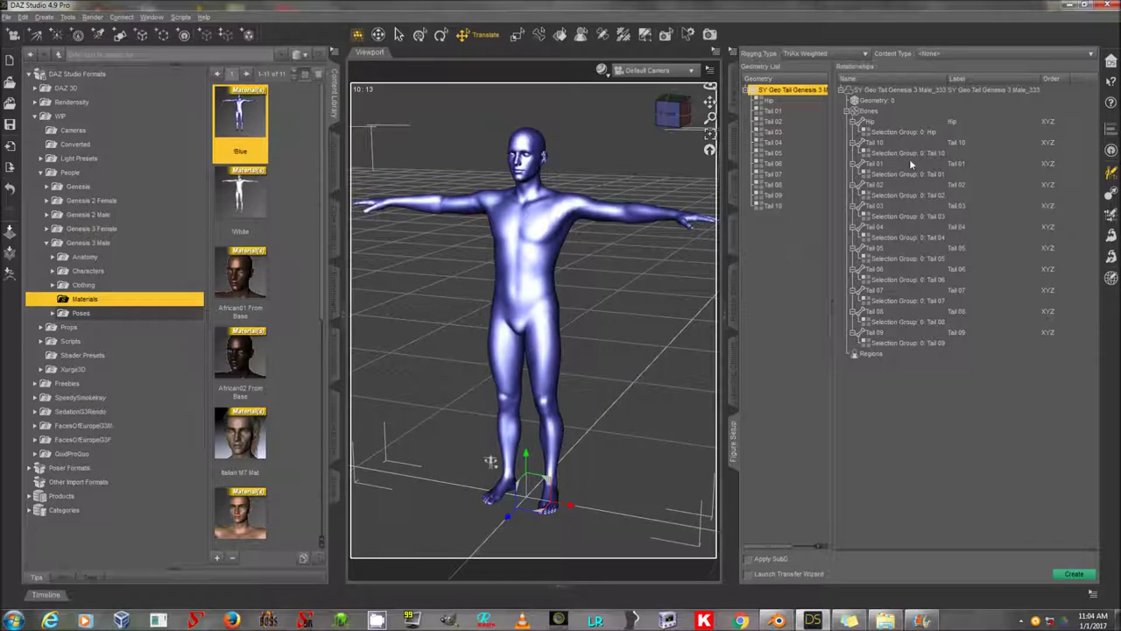
Step: Nest the tail bones into one chain, each under the preceding number, from Tail 10 under Tail 09 up to Tail 02 under Tail 01
click(892, 145)
drag(893, 175, 894, 336)
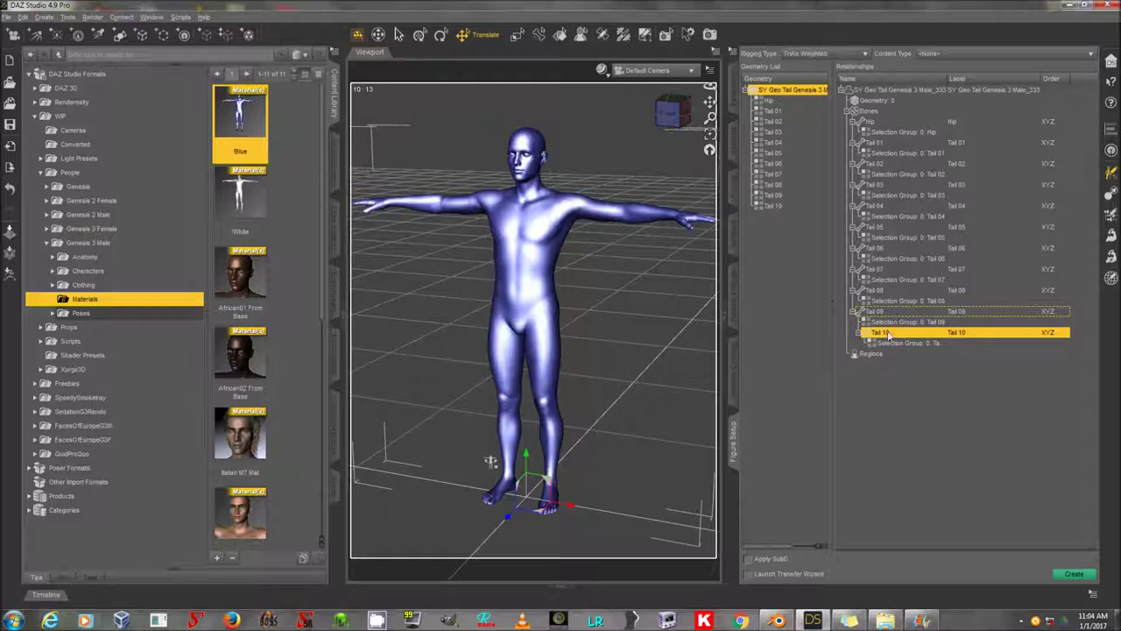
click(896, 315)
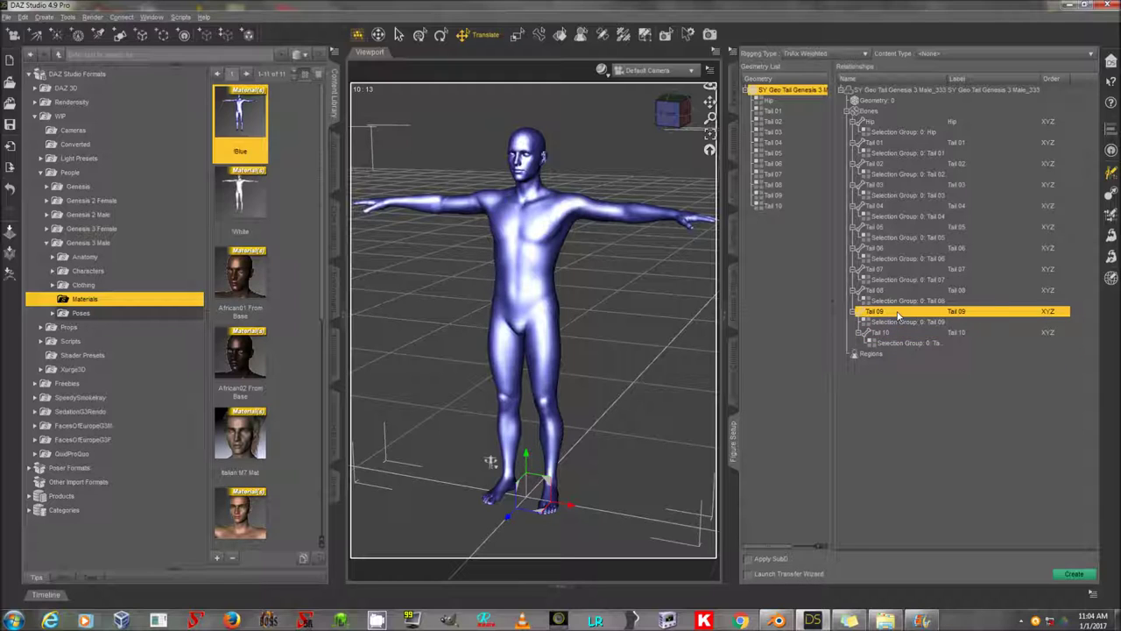
drag(895, 316, 899, 270)
drag(899, 269, 908, 166)
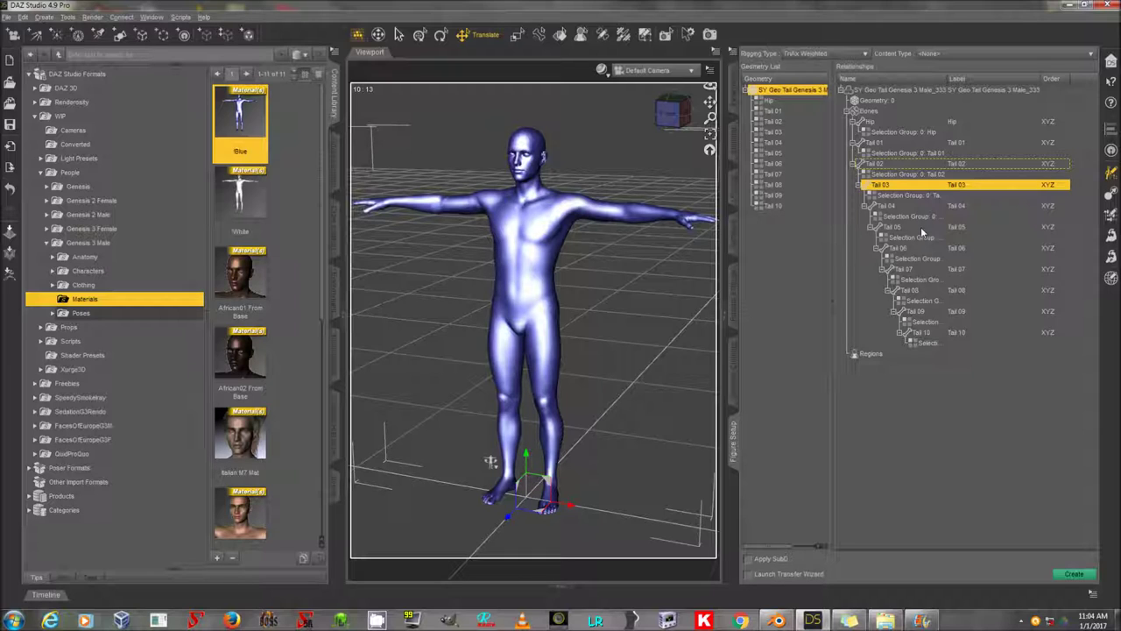
click(904, 163)
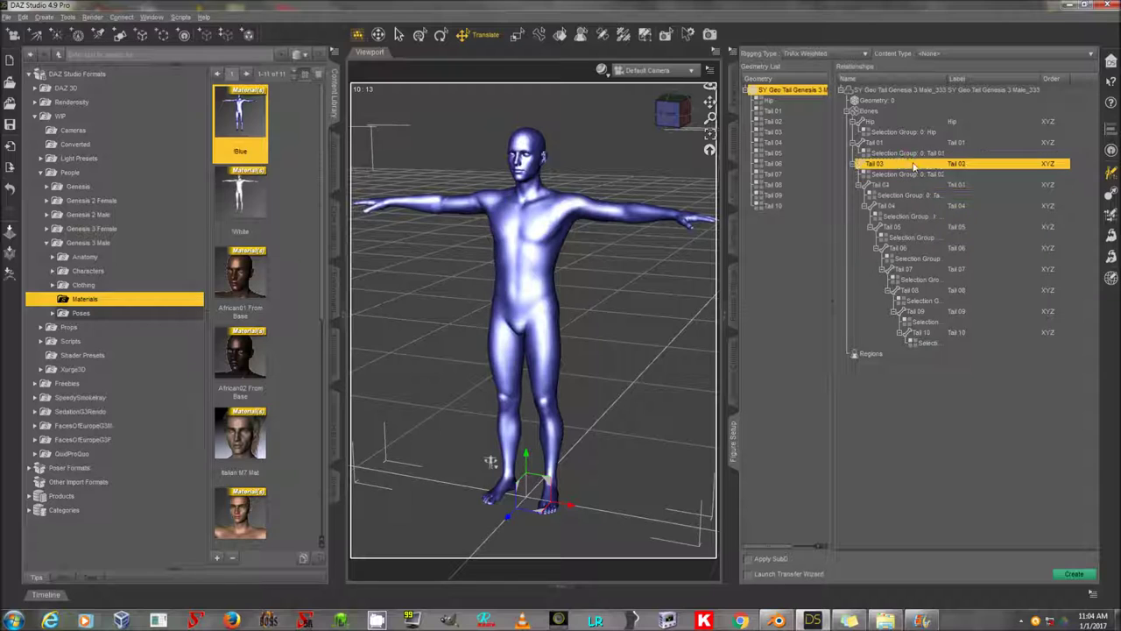
drag(916, 143, 895, 128)
Step: Add a child bone named pelvis under the Hip bone
right_click(896, 128)
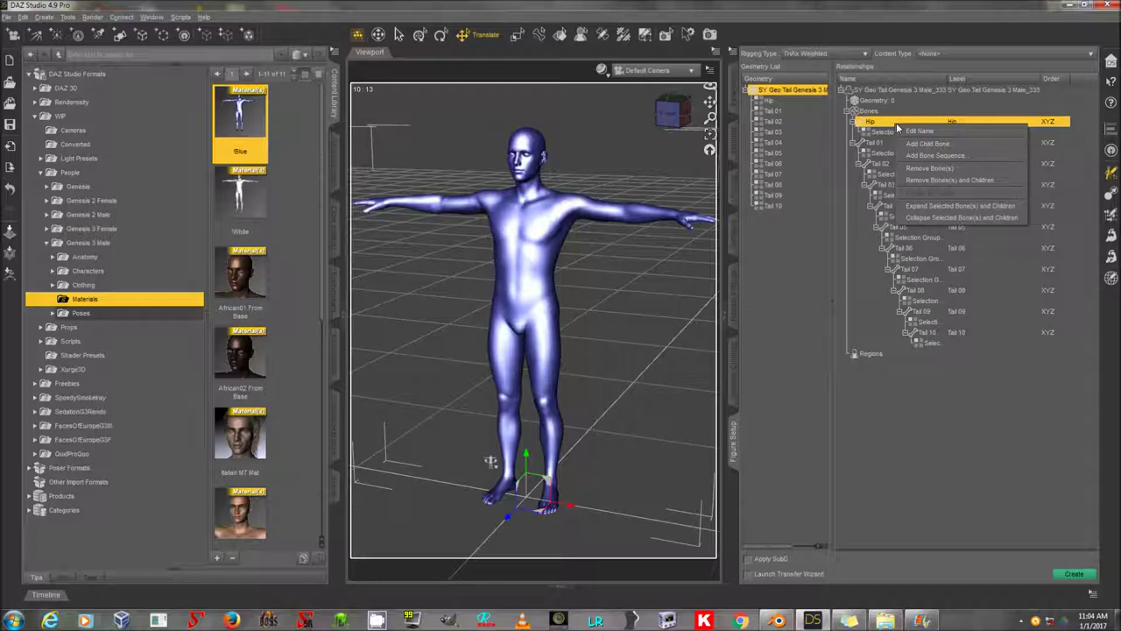
click(927, 143)
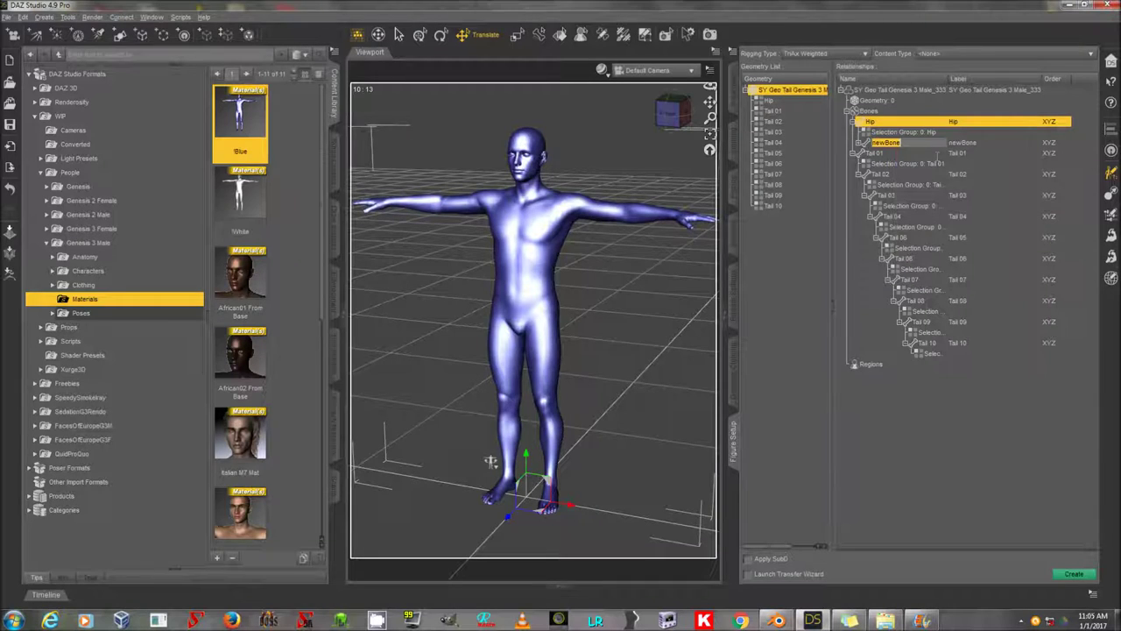
text(pi)
key(Return)
right_click(911, 128)
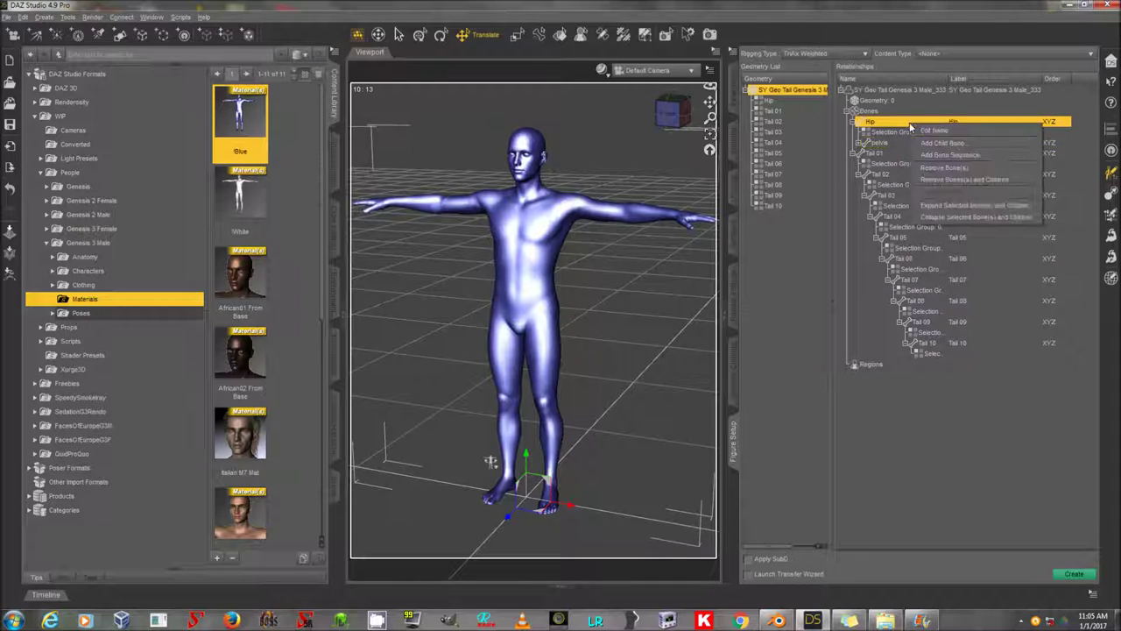
Step: Change the label of the pelvis bone to Pelvis
click(887, 146)
right_click(965, 145)
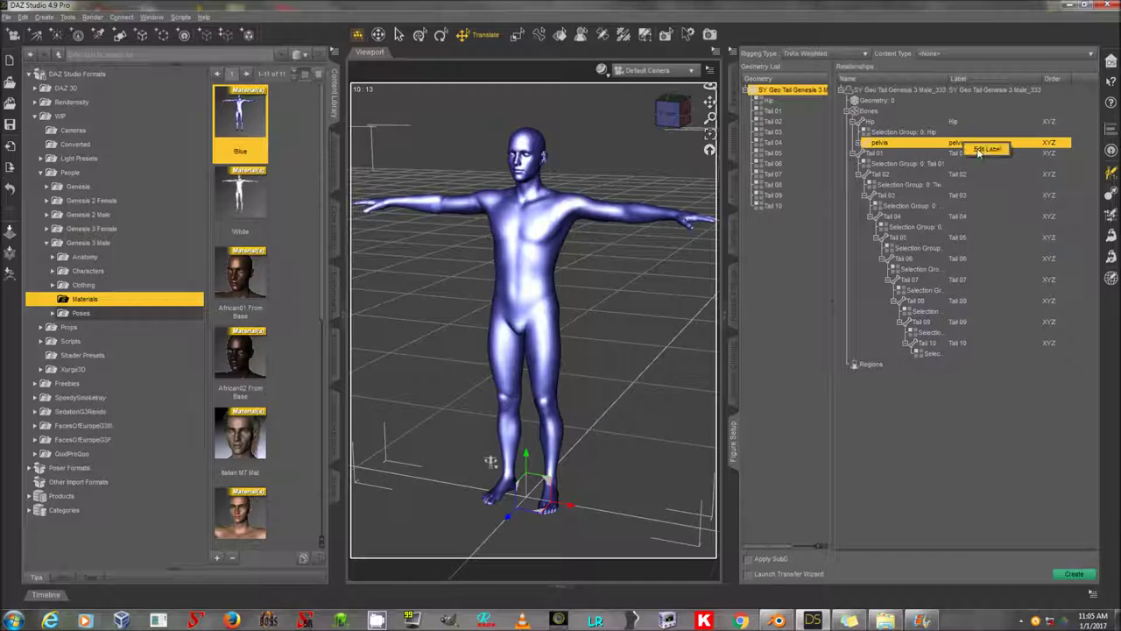
click(985, 149)
text(Pelvis)
key(Return)
Step: Rename the Hip bone to lowercase hip, keeping its label as Hip
click(957, 122)
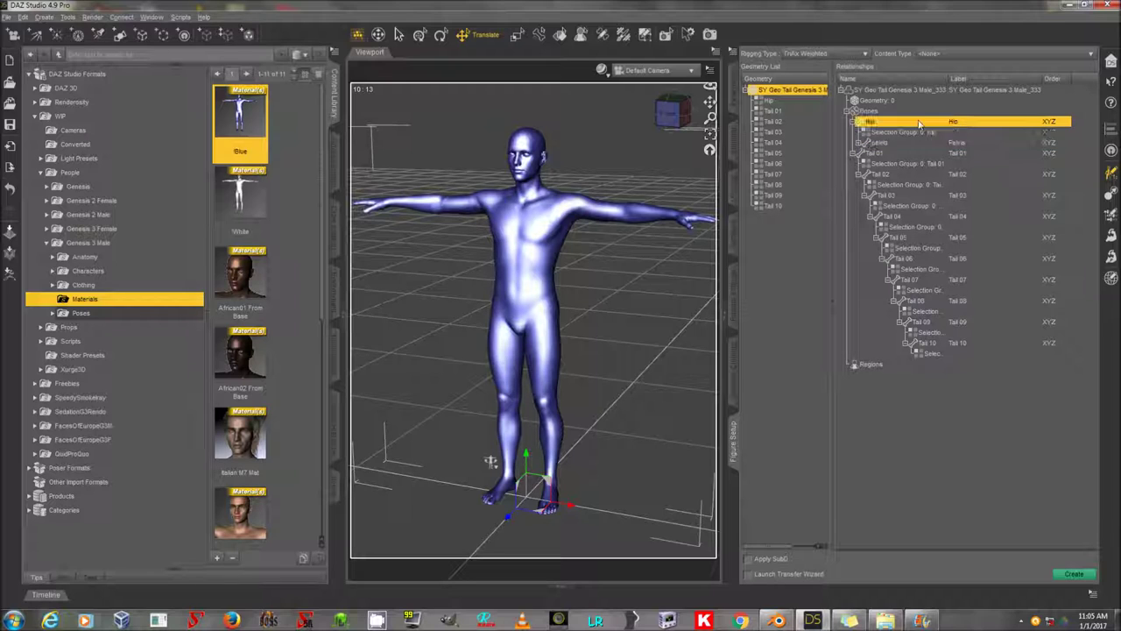
right_click(877, 124)
click(902, 131)
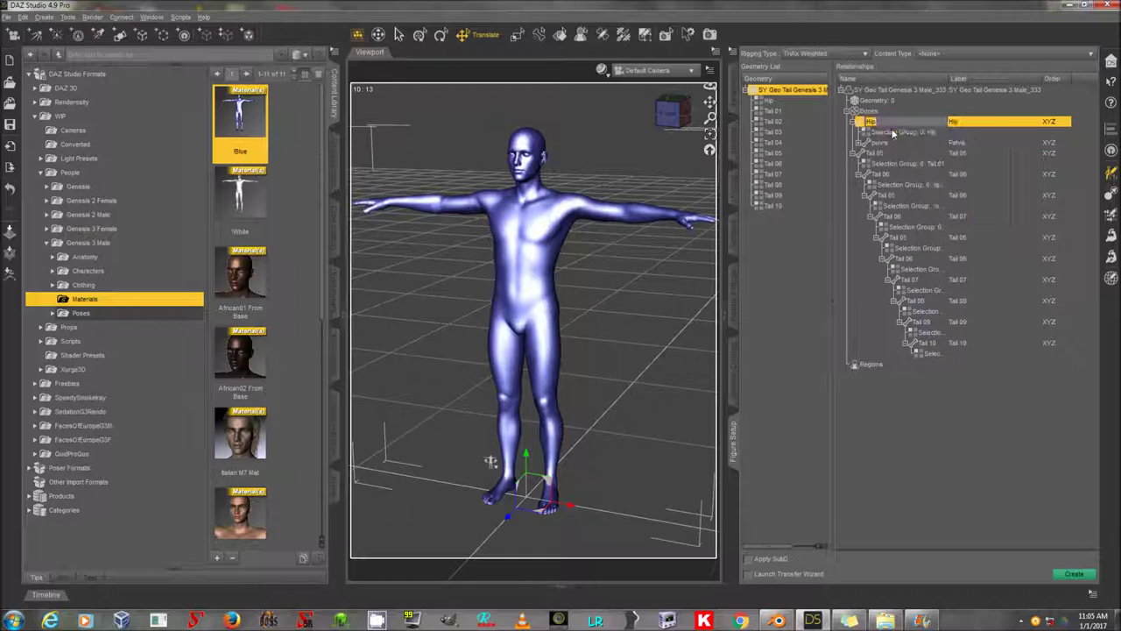
text(hip)
key(Return)
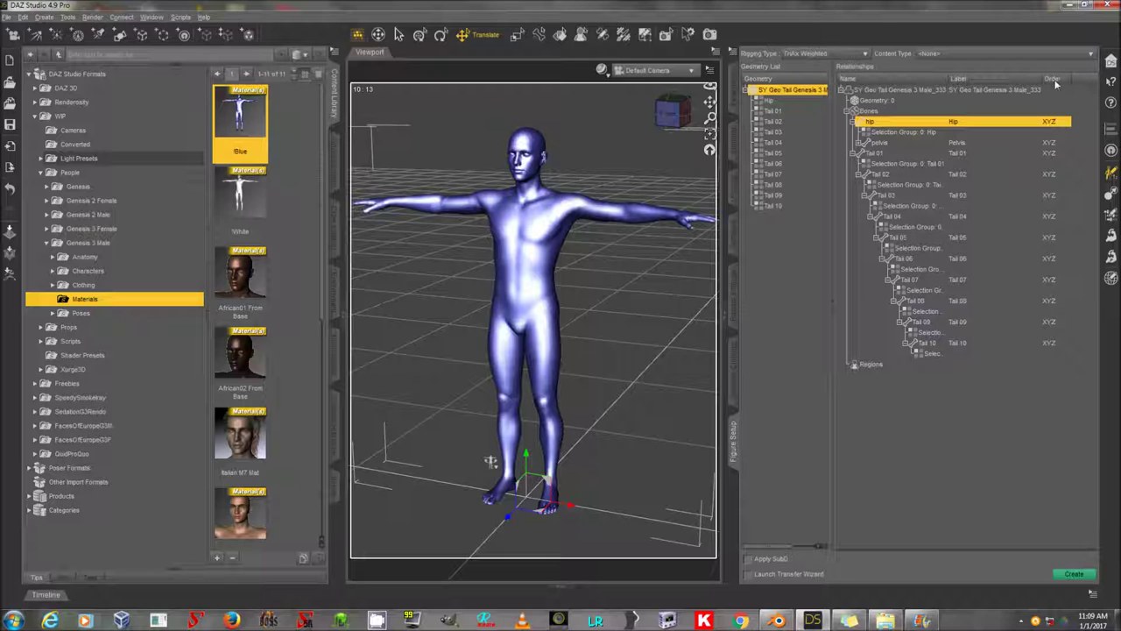
Step: Set the rotation order of the hip and pelvis bones to YZX
click(1053, 122)
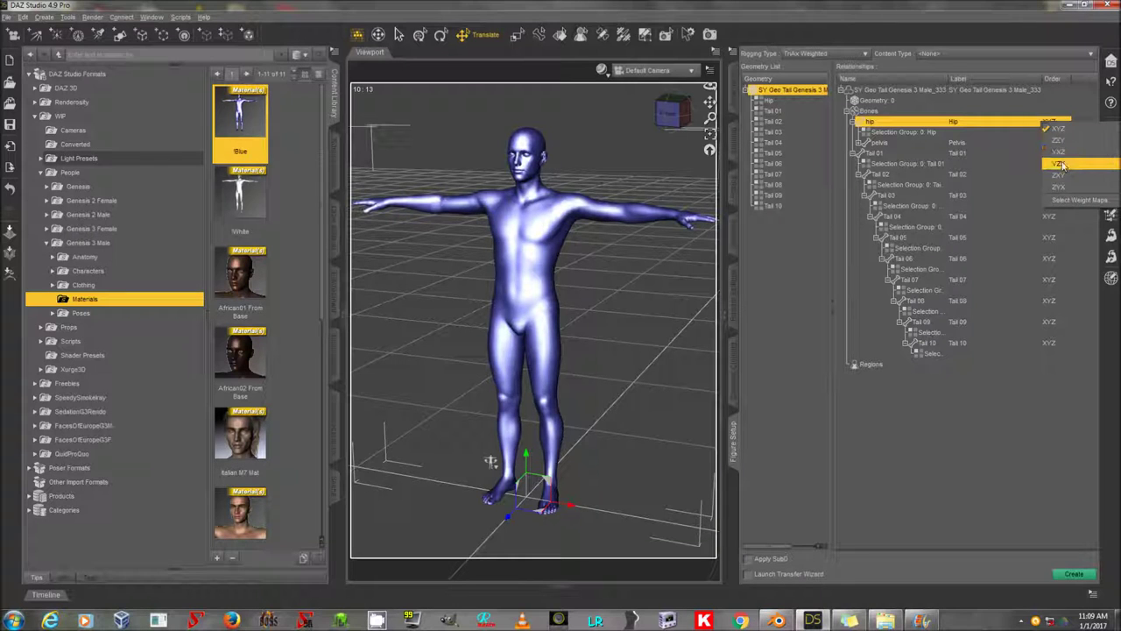
click(1063, 163)
click(1054, 143)
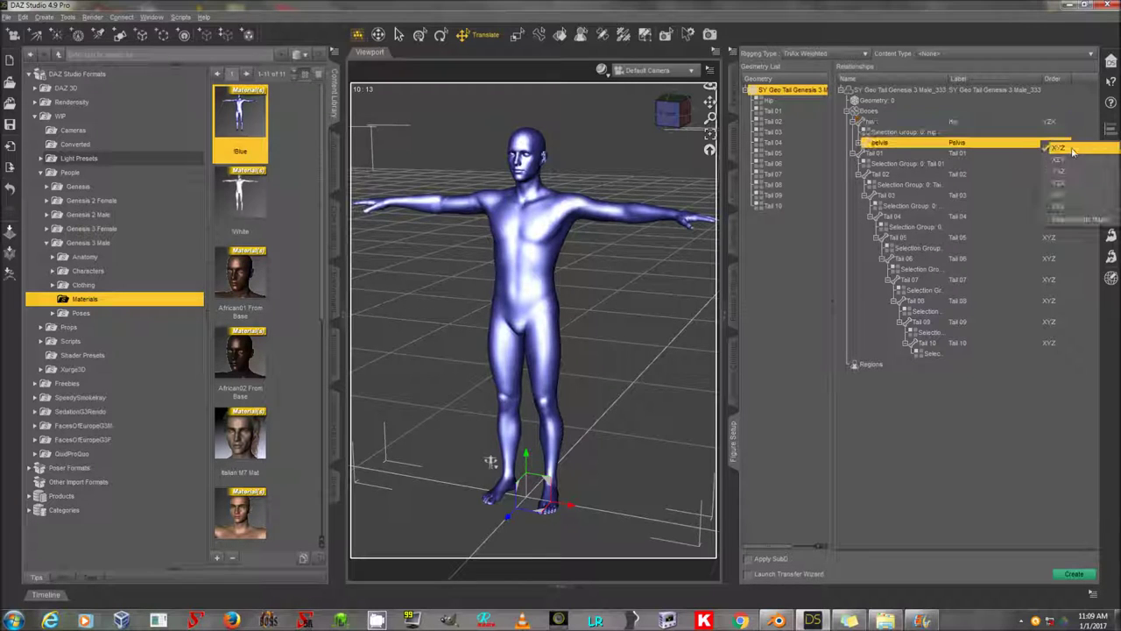
click(1072, 184)
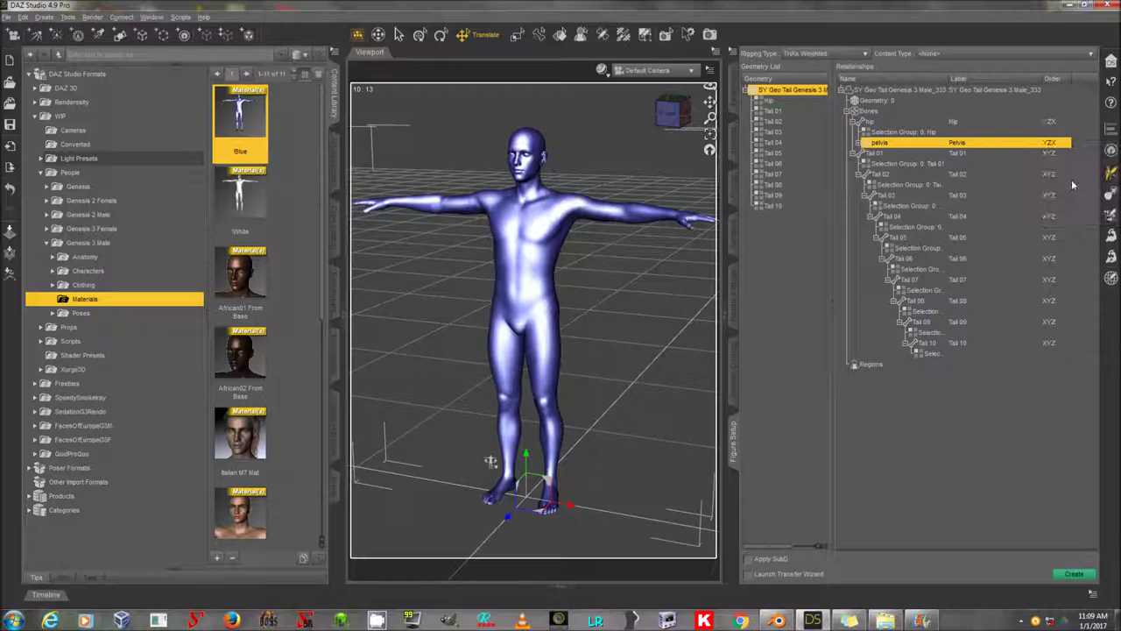
click(1046, 153)
click(958, 174)
click(958, 195)
click(959, 217)
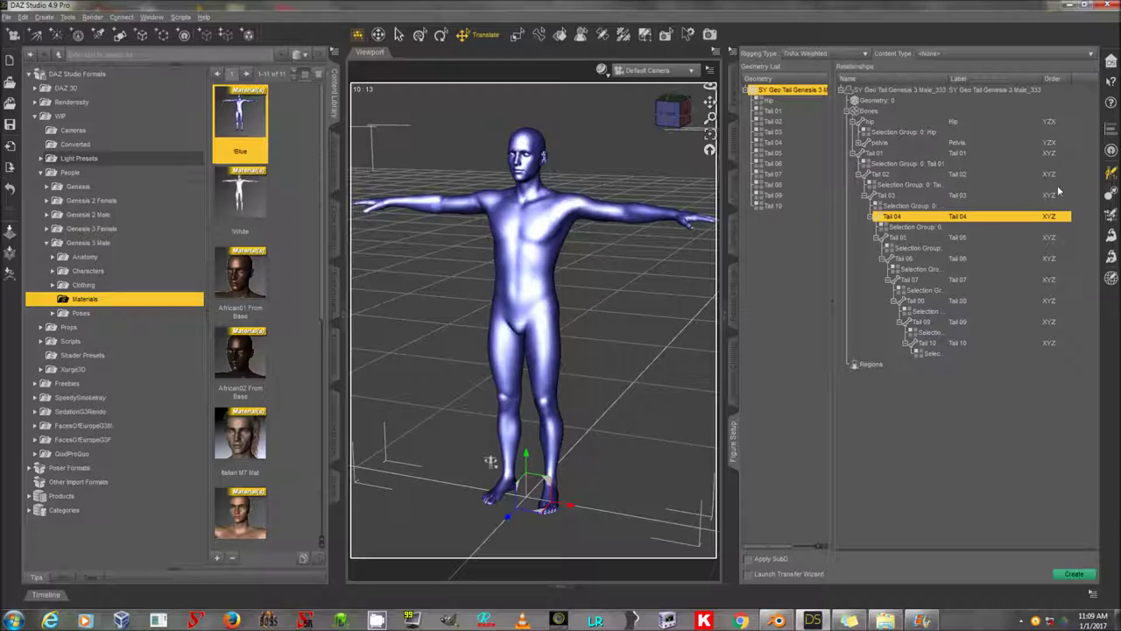
Step: Set the rotation order of all ten tail bones, Tail 01 through Tail 10, to ZYX
click(1056, 155)
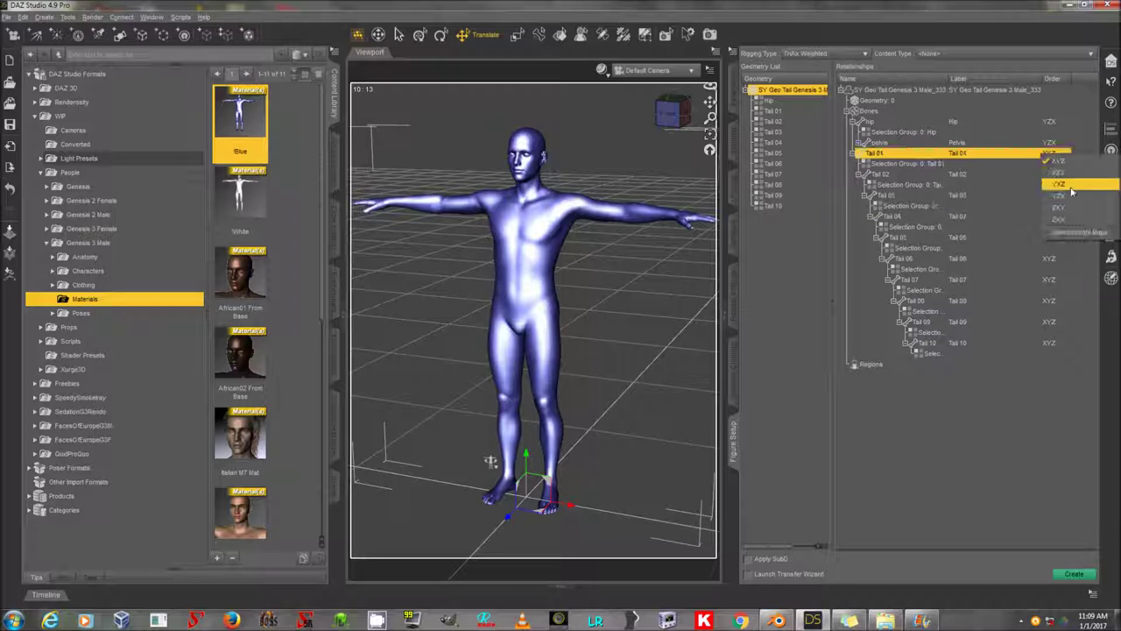
click(1058, 219)
click(1056, 176)
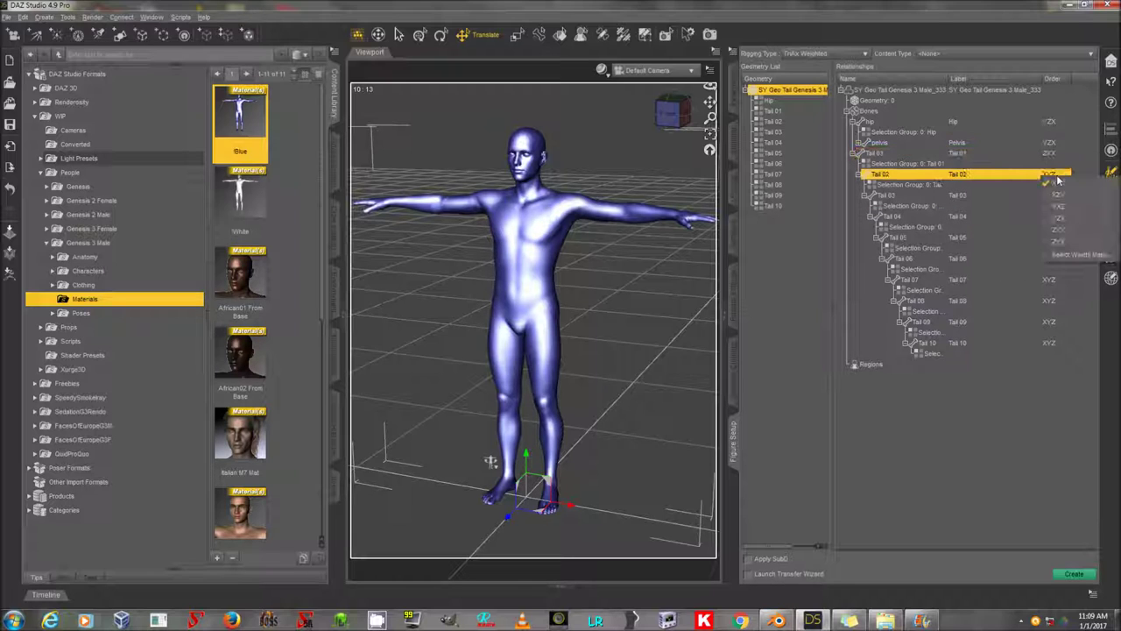
click(1058, 242)
click(1054, 195)
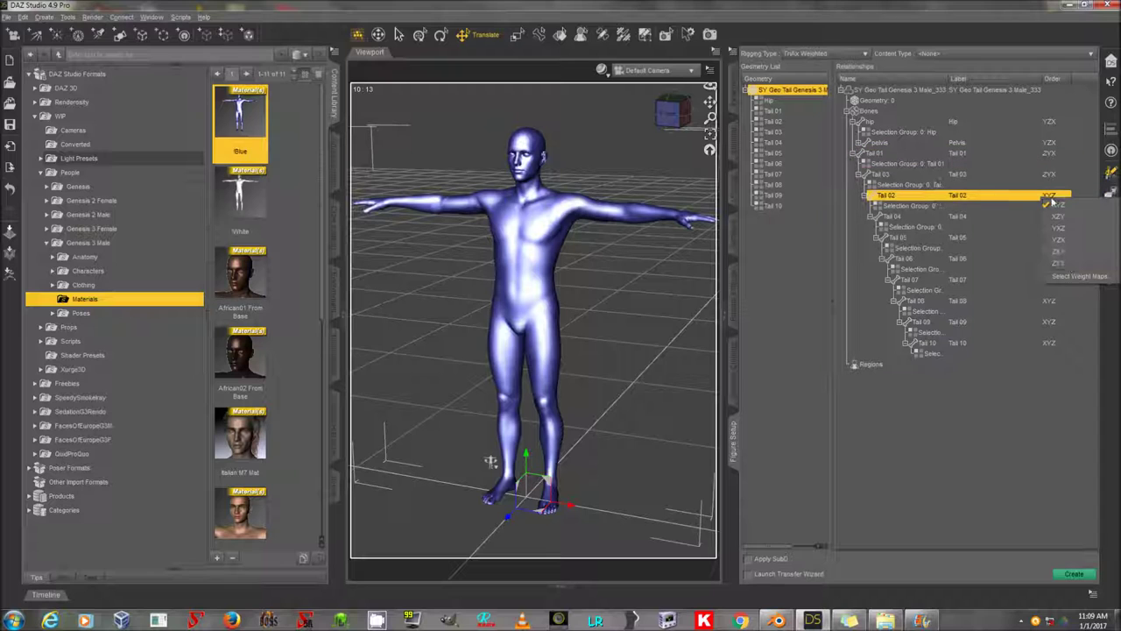
click(1064, 263)
click(1054, 216)
click(1061, 284)
click(1052, 237)
click(1060, 305)
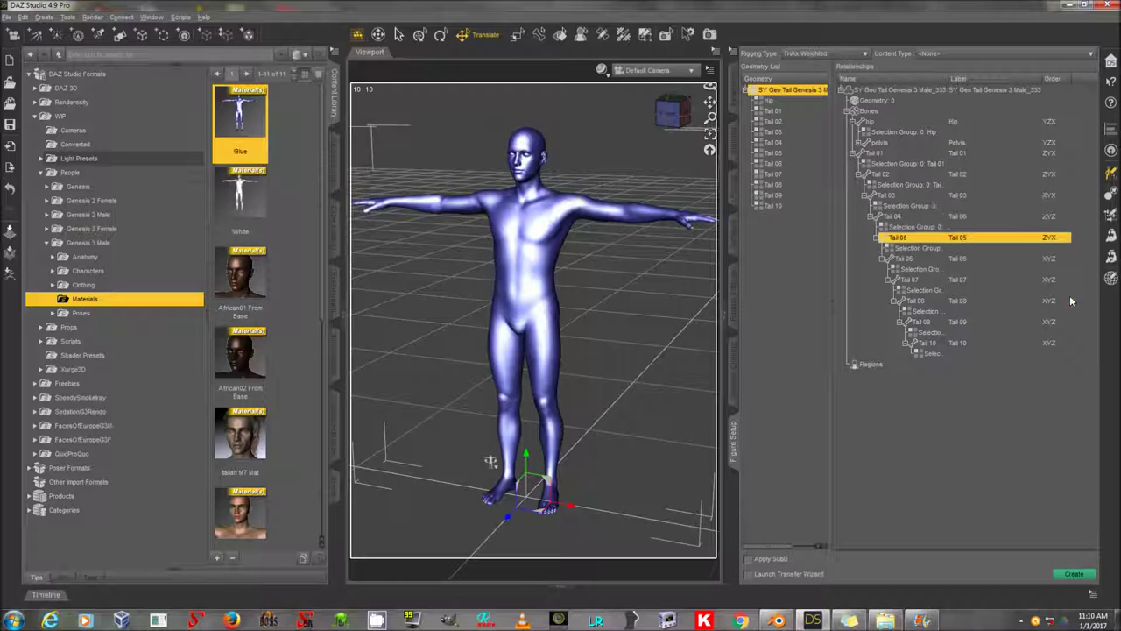
click(1051, 258)
click(1060, 326)
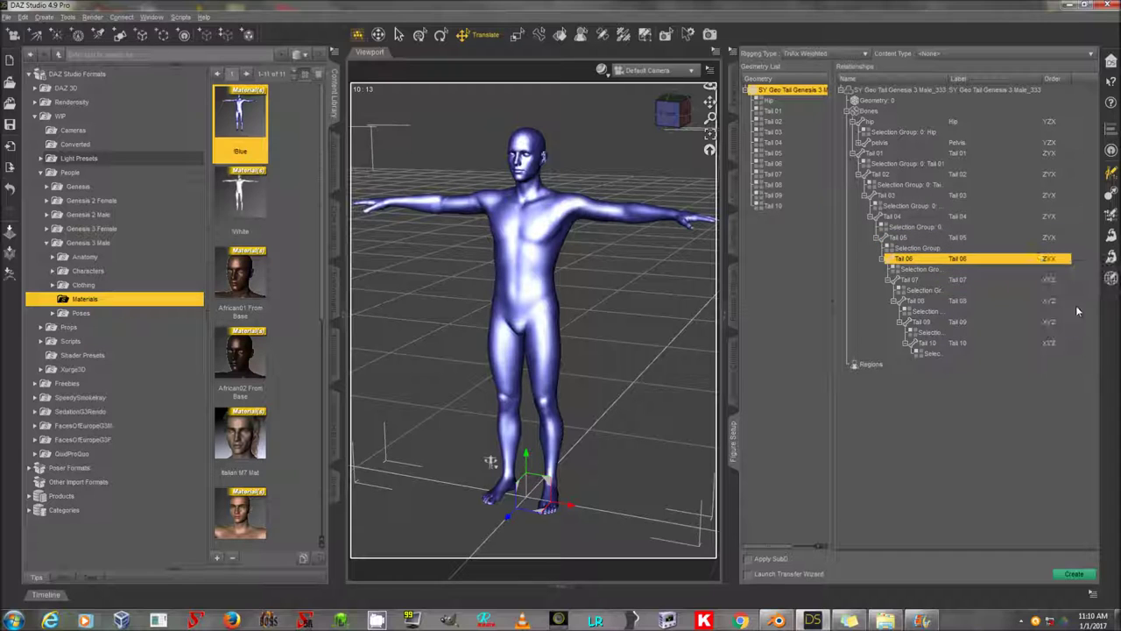
click(1056, 279)
click(1060, 343)
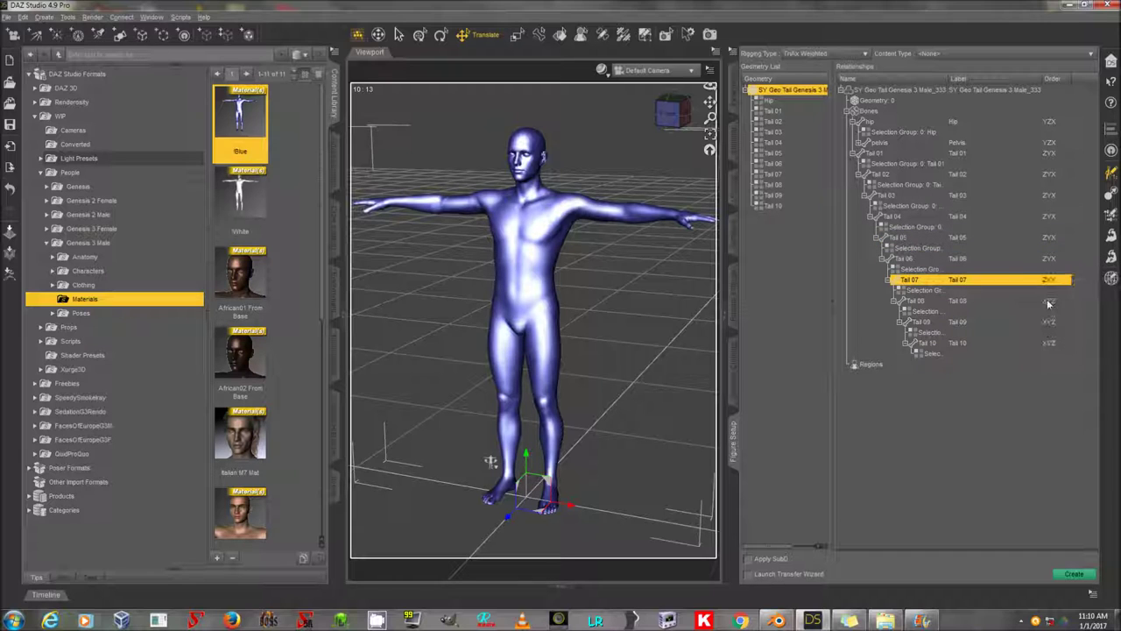
click(1055, 300)
click(1060, 364)
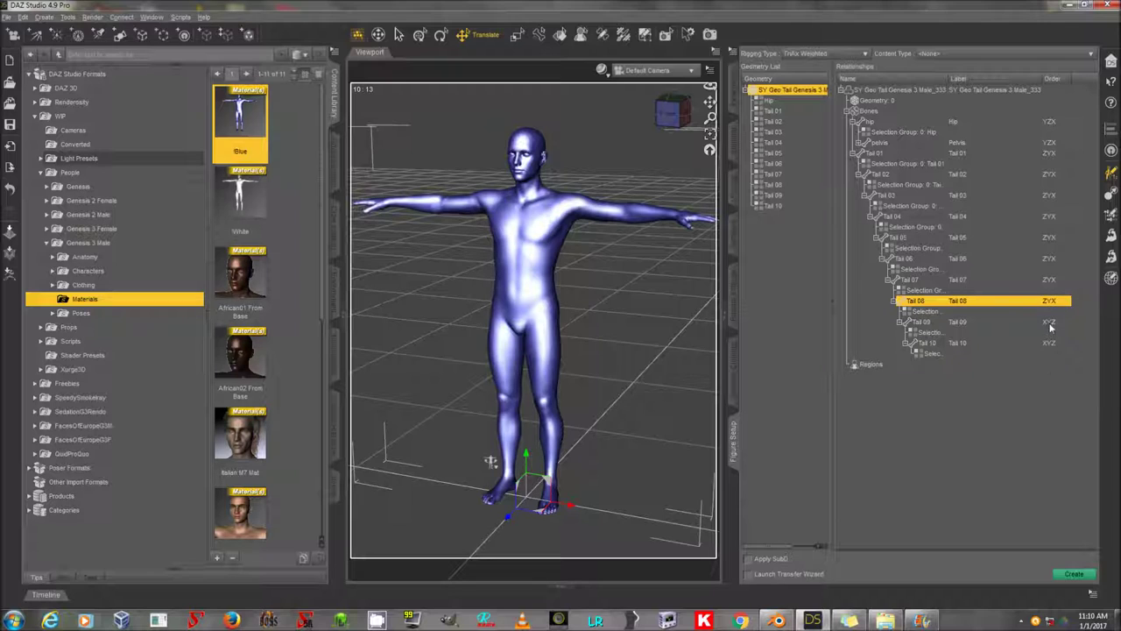
click(1050, 324)
click(1061, 386)
click(1052, 343)
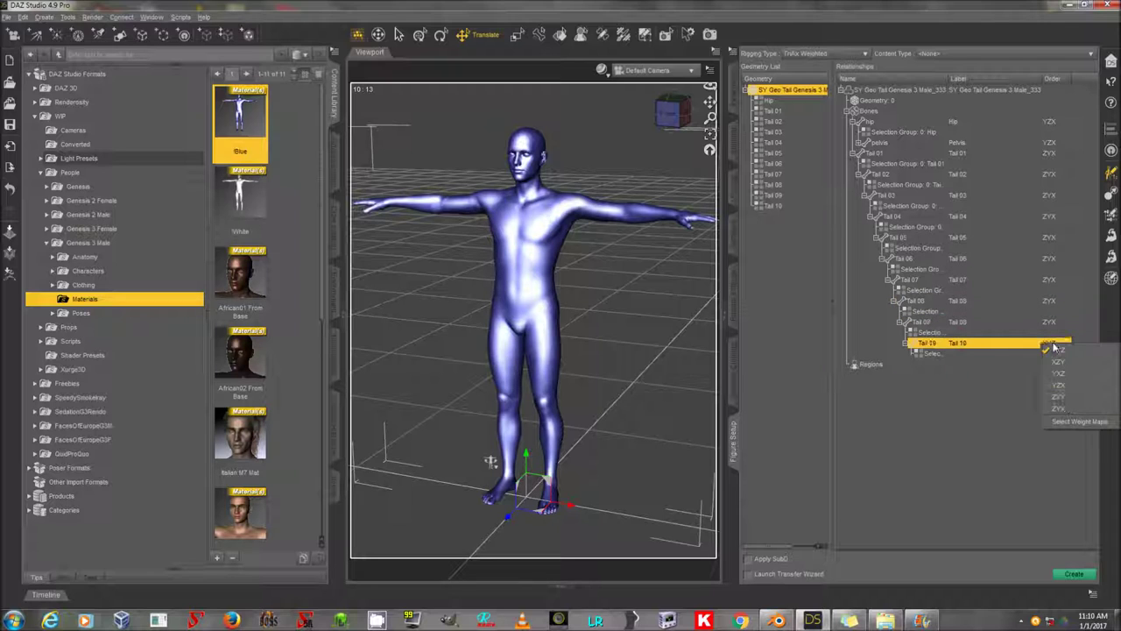
click(1071, 408)
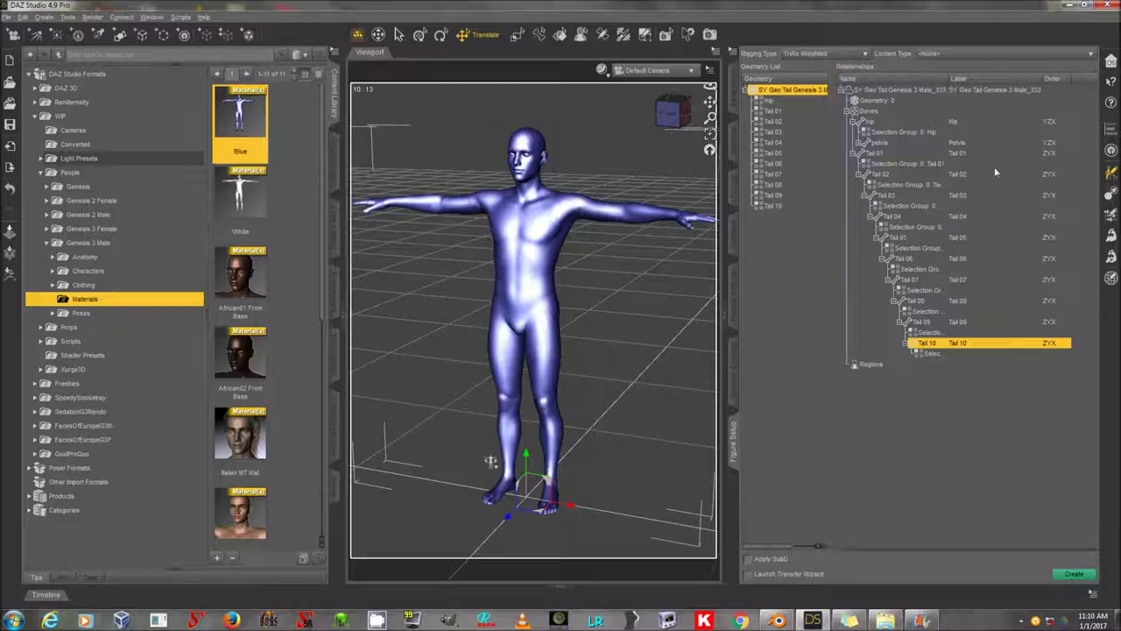
Step: Turn on Apply SubD, create the rigged tail figure, and activate the Geometry Editor tool
click(770, 557)
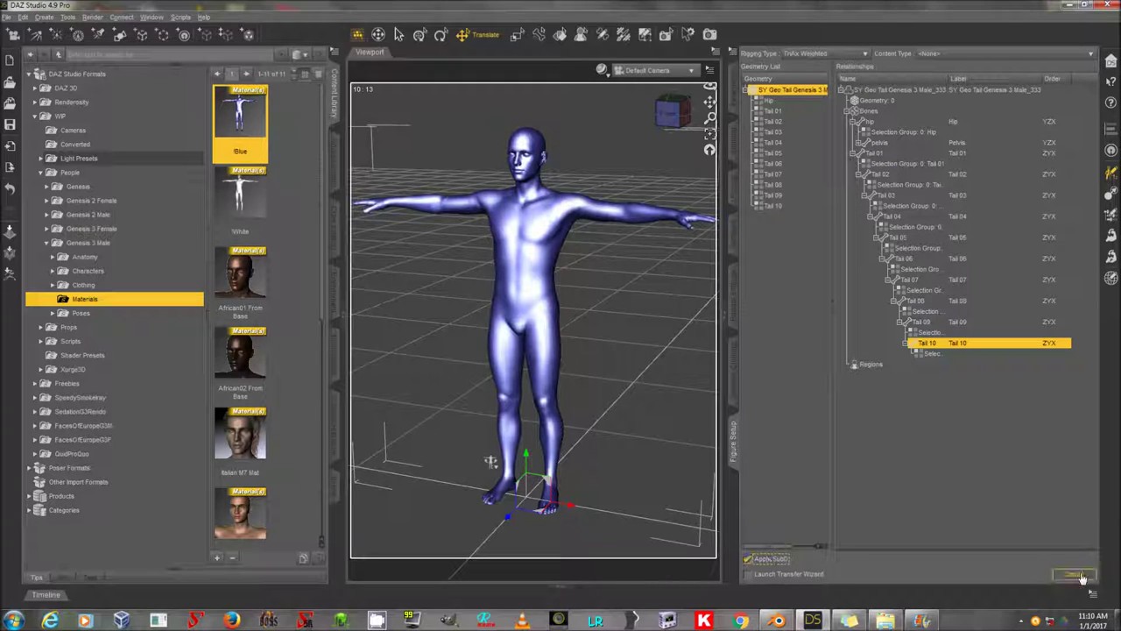
drag(710, 87, 780, 118)
click(645, 35)
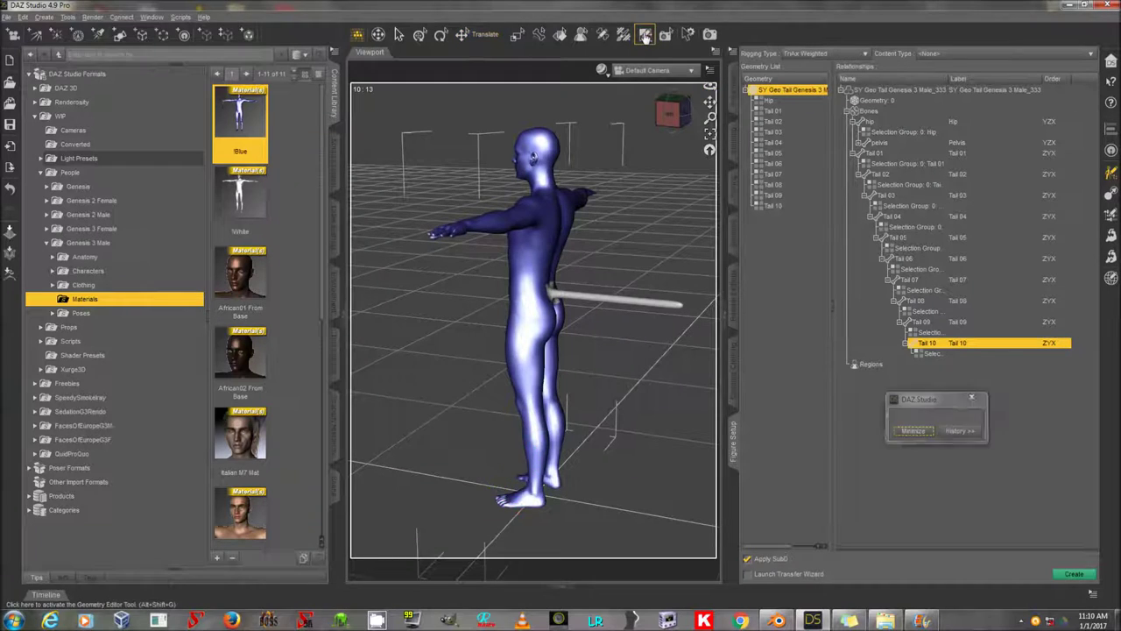
mouse_move(710, 118)
mouse_down()
mouse_move(710, 79)
mouse_move(587, 101)
mouse_move(719, 98)
mouse_up()
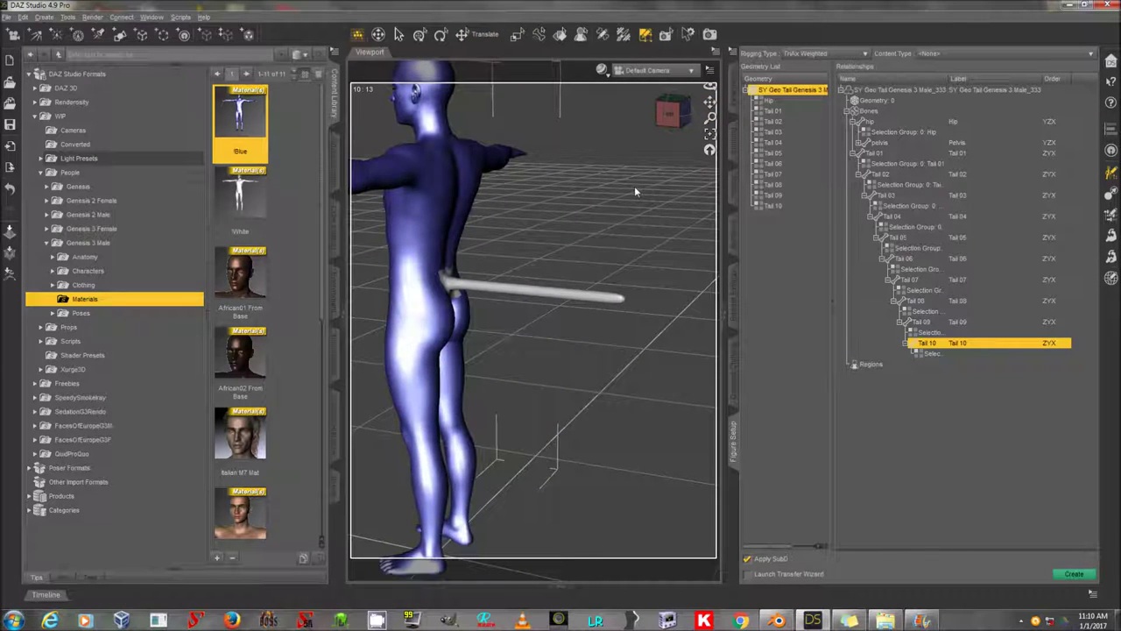
click(334, 350)
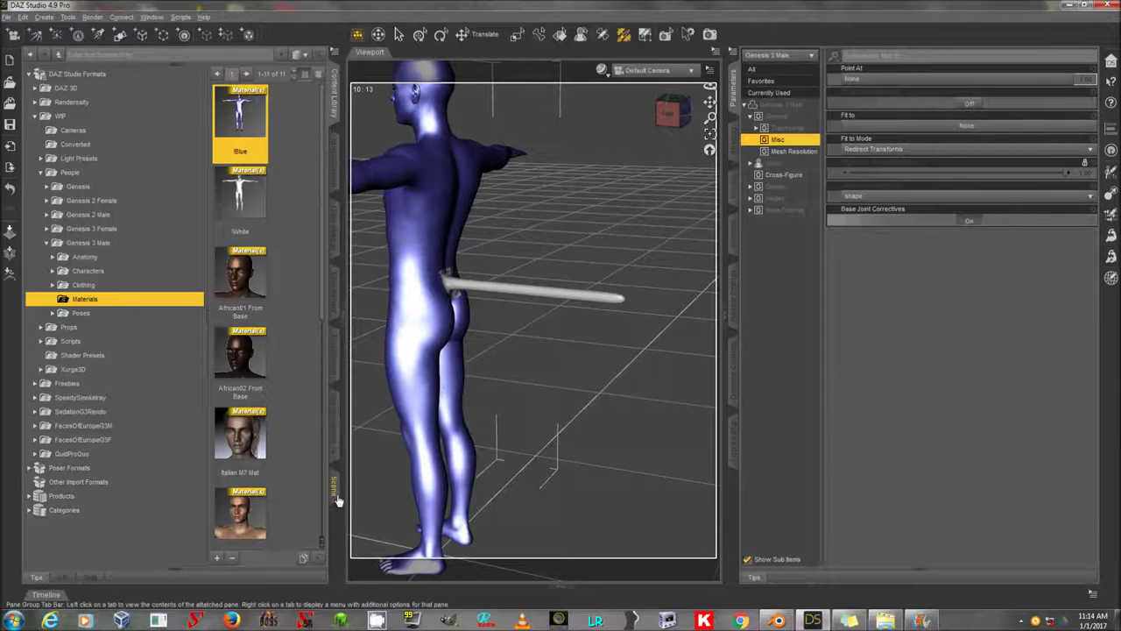
Step: Remove the _333 suffix from the tail figure's name in the scene, making it SY Geo Tail Genesis 3 Male
click(337, 496)
click(153, 97)
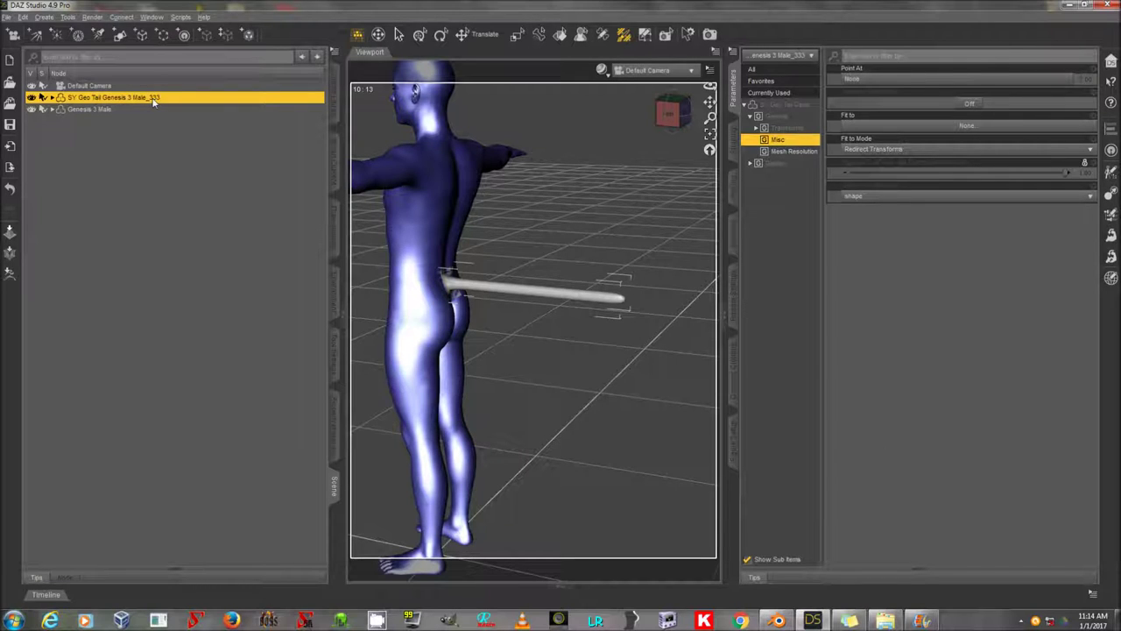
click(153, 98)
key(BackSpace)
key(BackSpace)
key(BackSpace)
key(BackSpace)
key(Return)
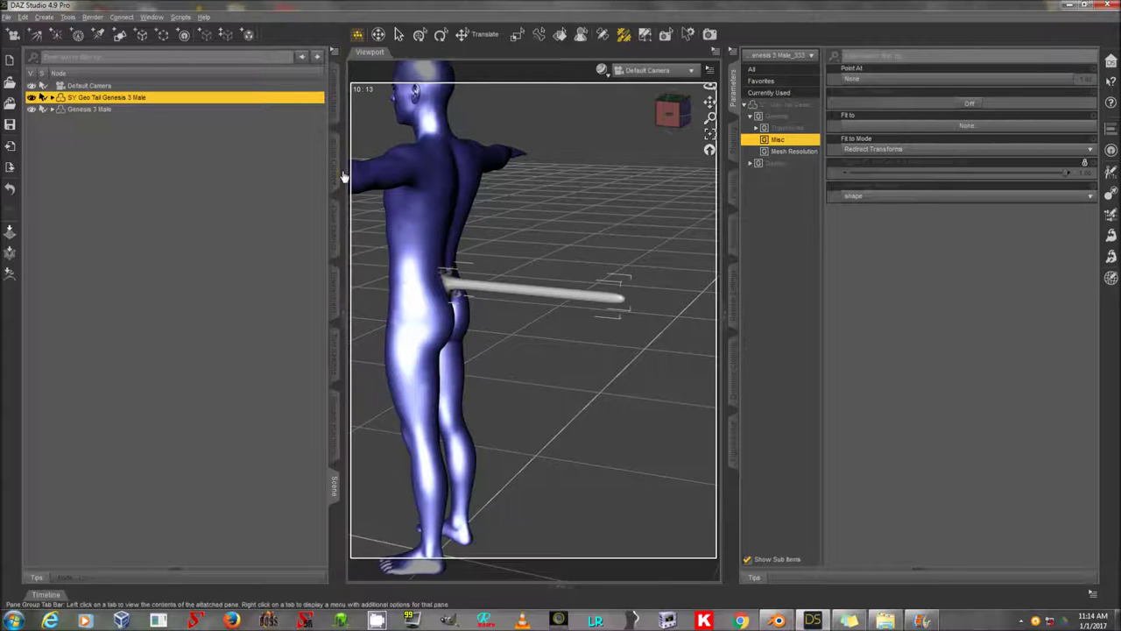
Step: Fill the tail figure's weight maps by bone selection groups with the Node Weight Map Brush
click(335, 346)
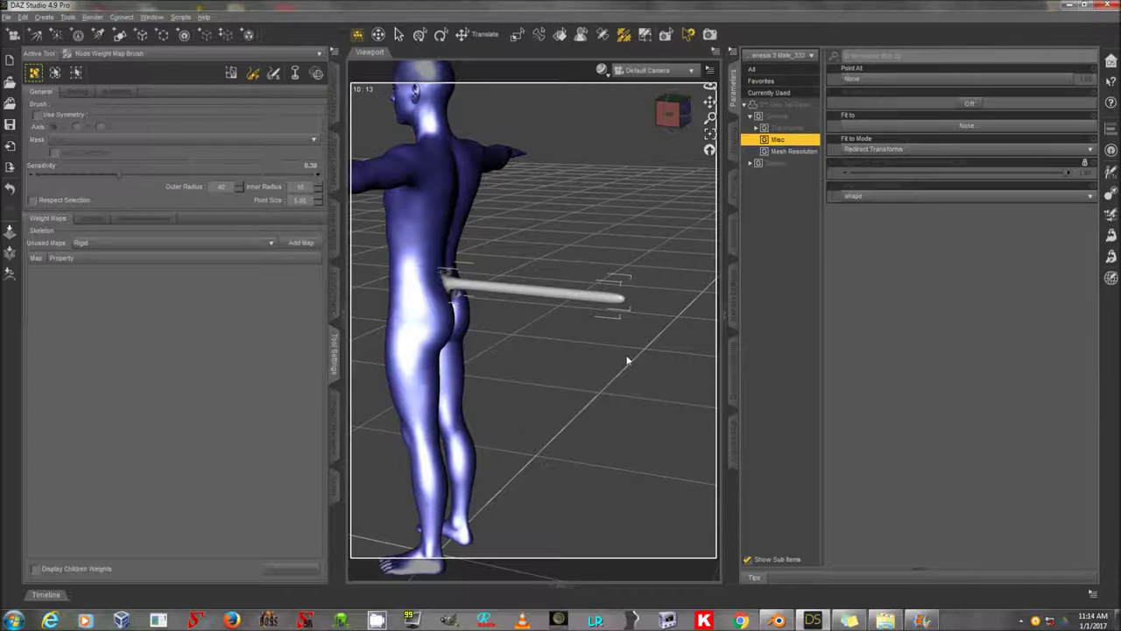
right_click(533, 337)
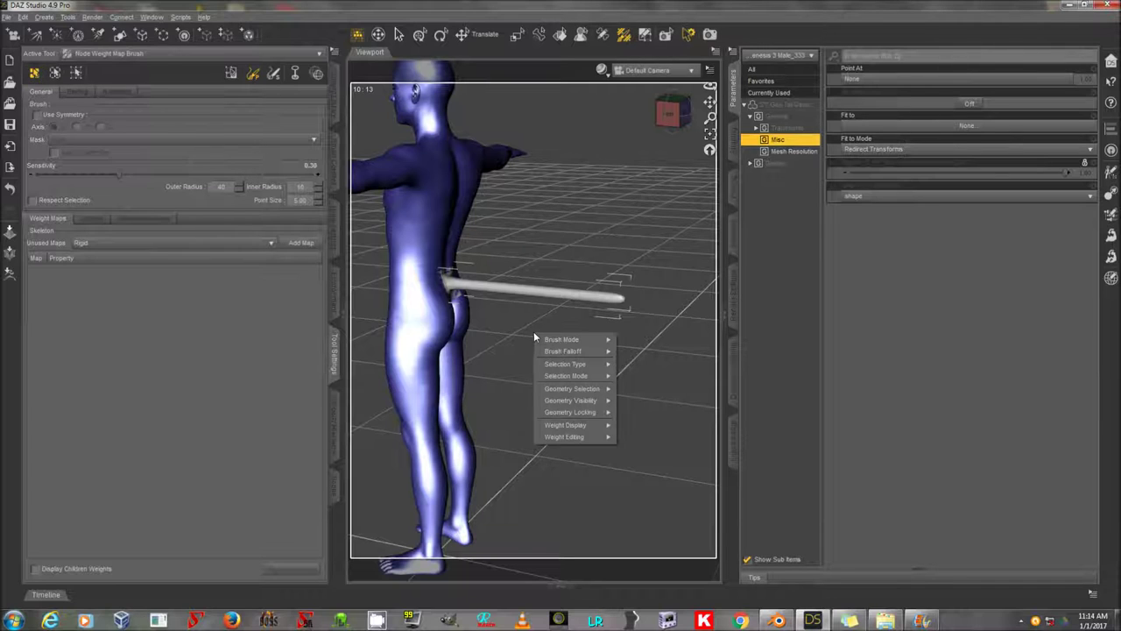
mouse_move(589, 440)
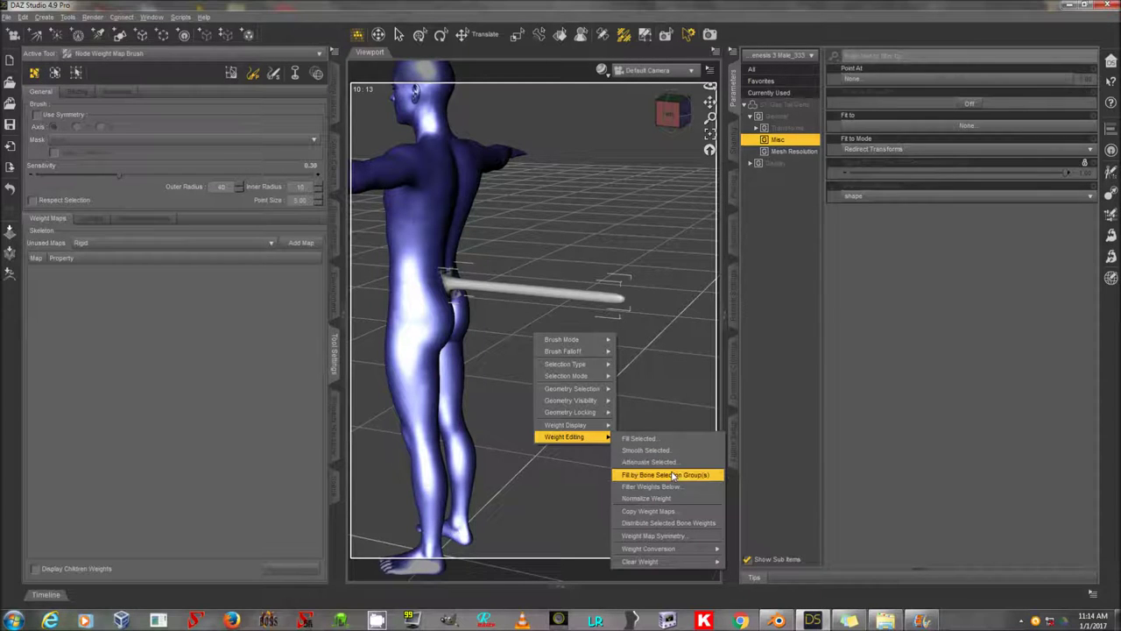
click(677, 477)
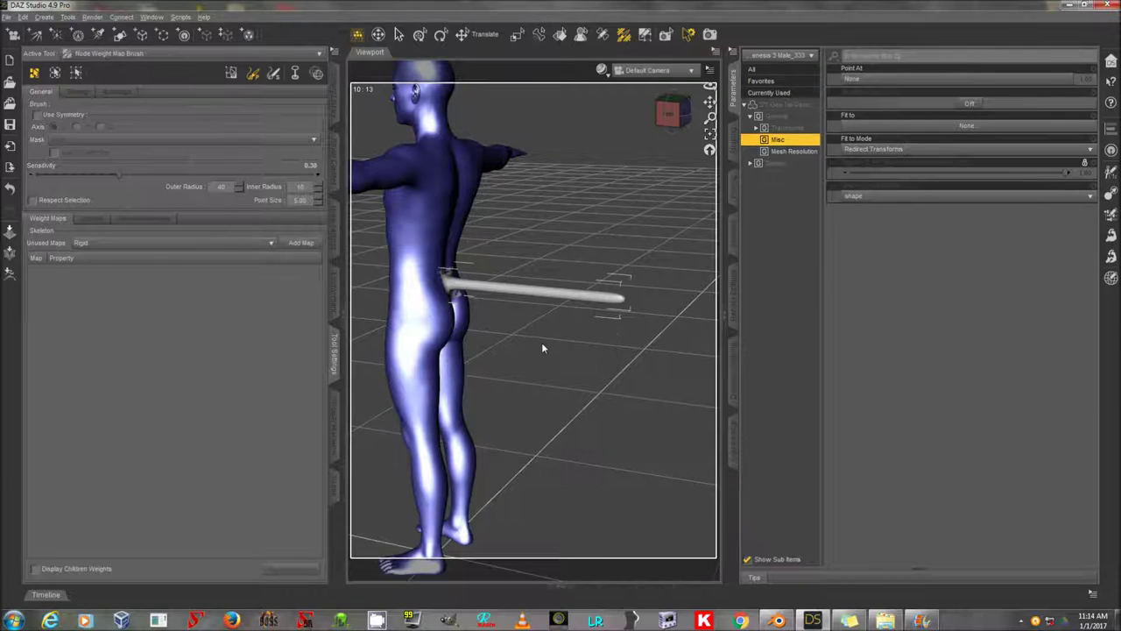
Step: Convert the tail figure's TriAx weight to General weight
right_click(510, 325)
mouse_move(545, 430)
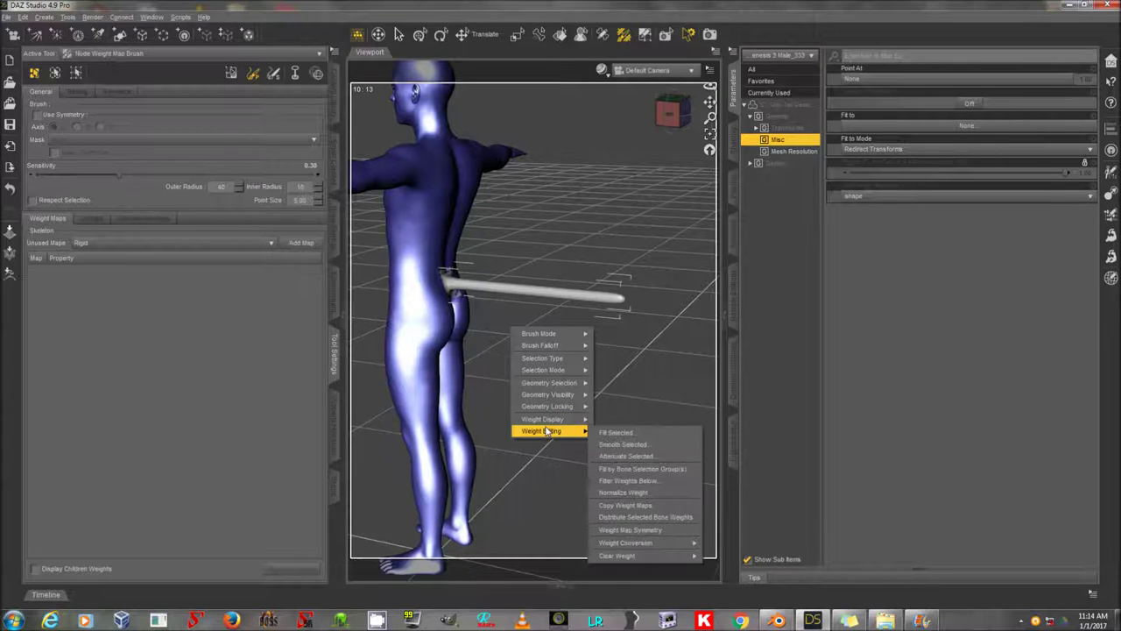
mouse_move(653, 543)
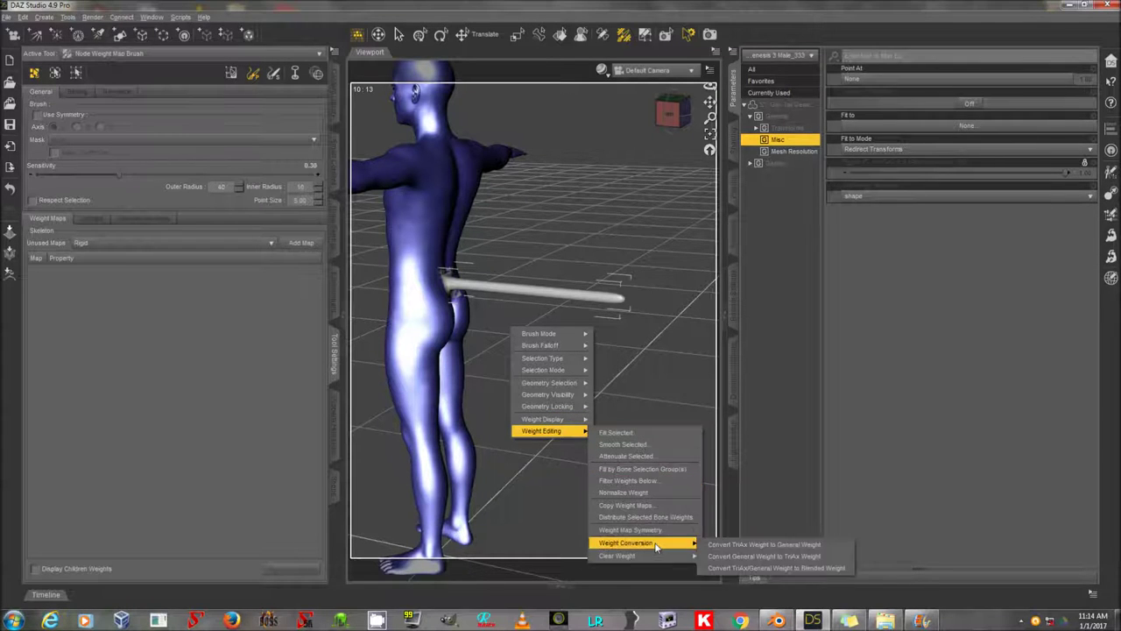
click(740, 545)
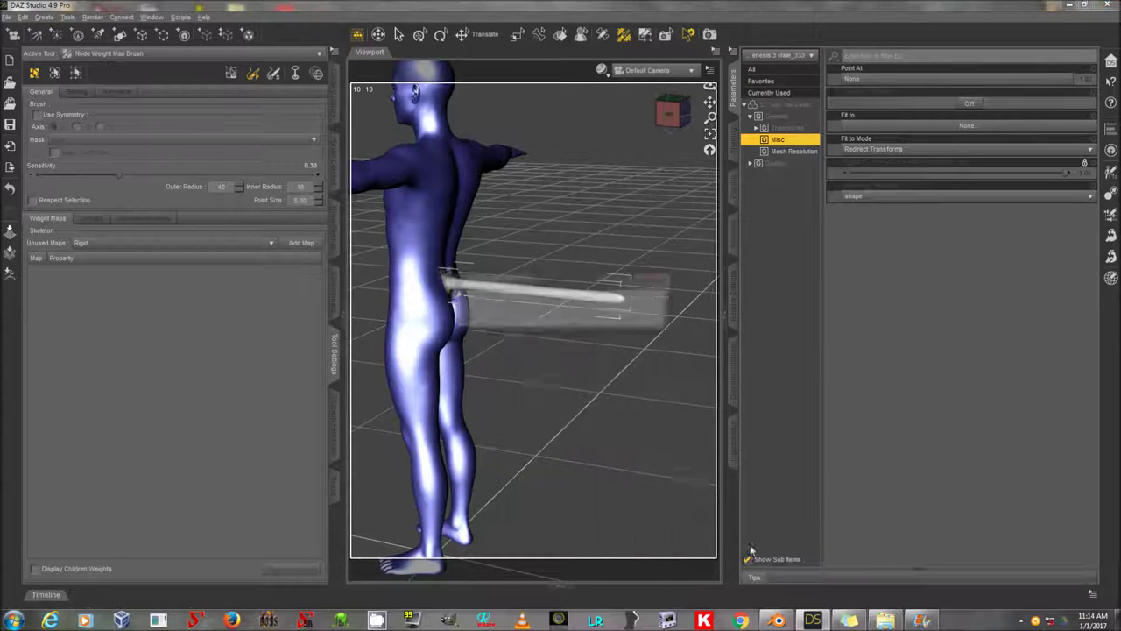
click(562, 322)
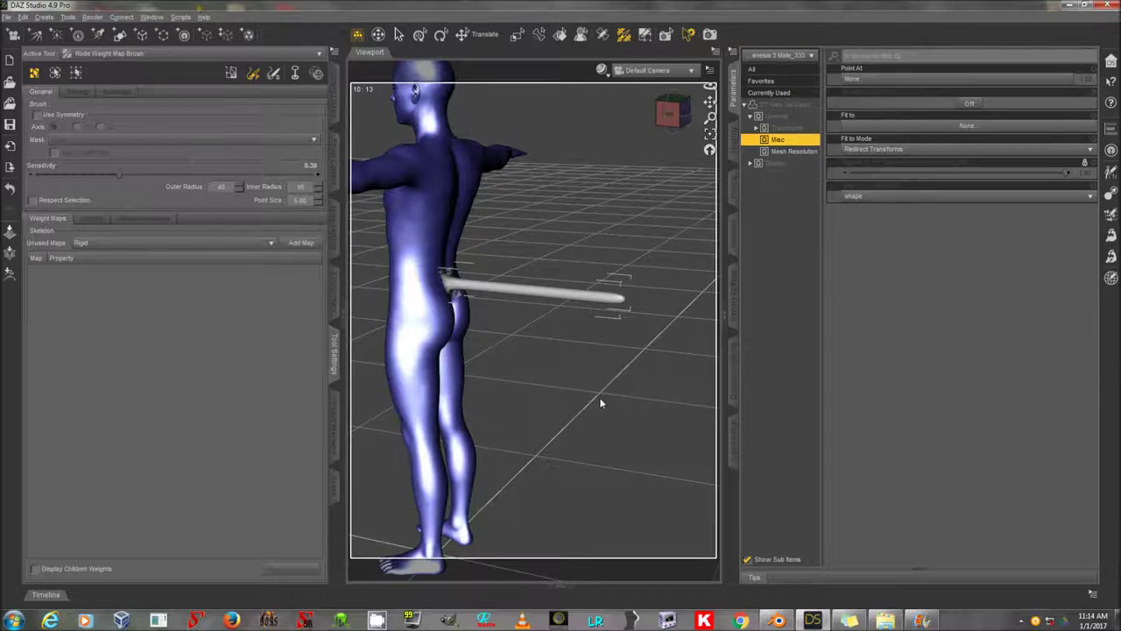
Step: Clear the TriAx weight from the tail figure
right_click(518, 331)
mouse_move(578, 435)
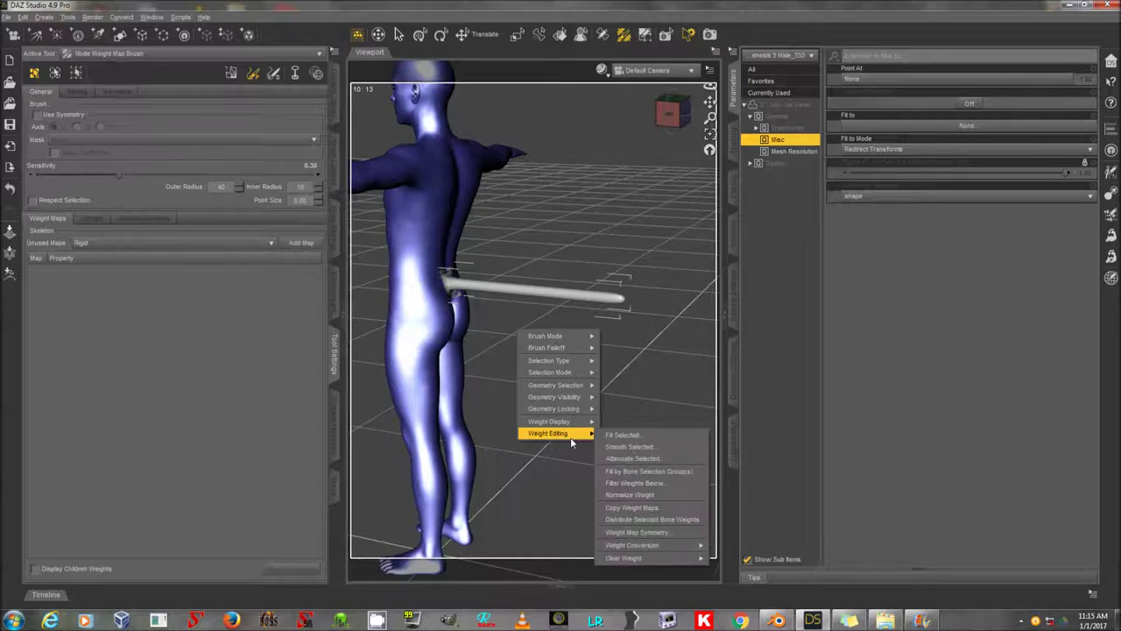
mouse_move(659, 559)
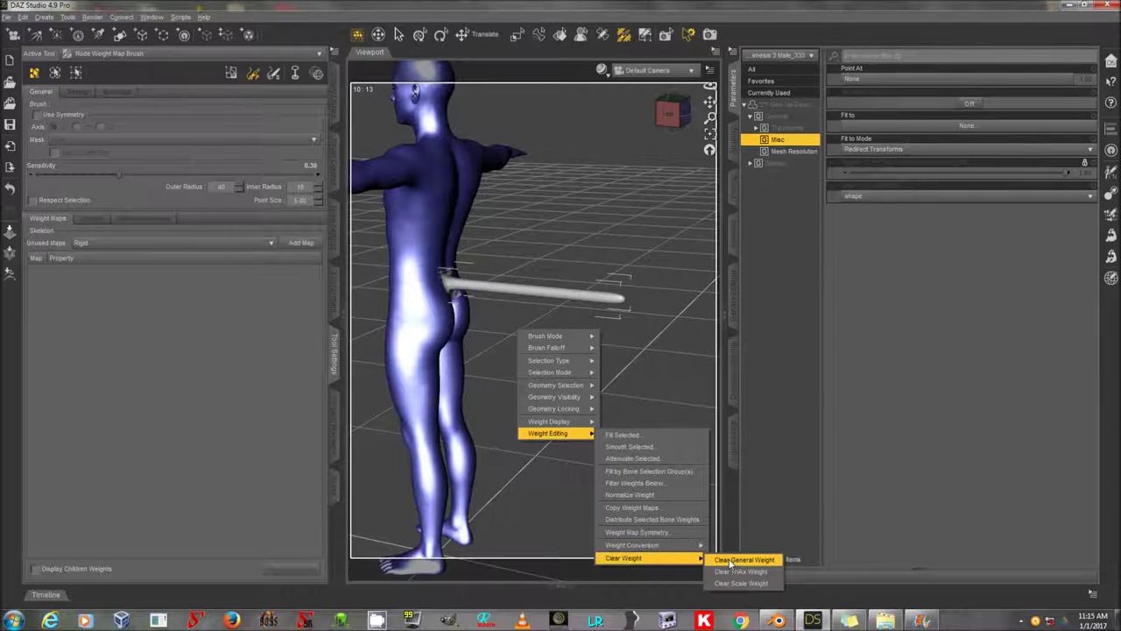
click(751, 574)
click(558, 342)
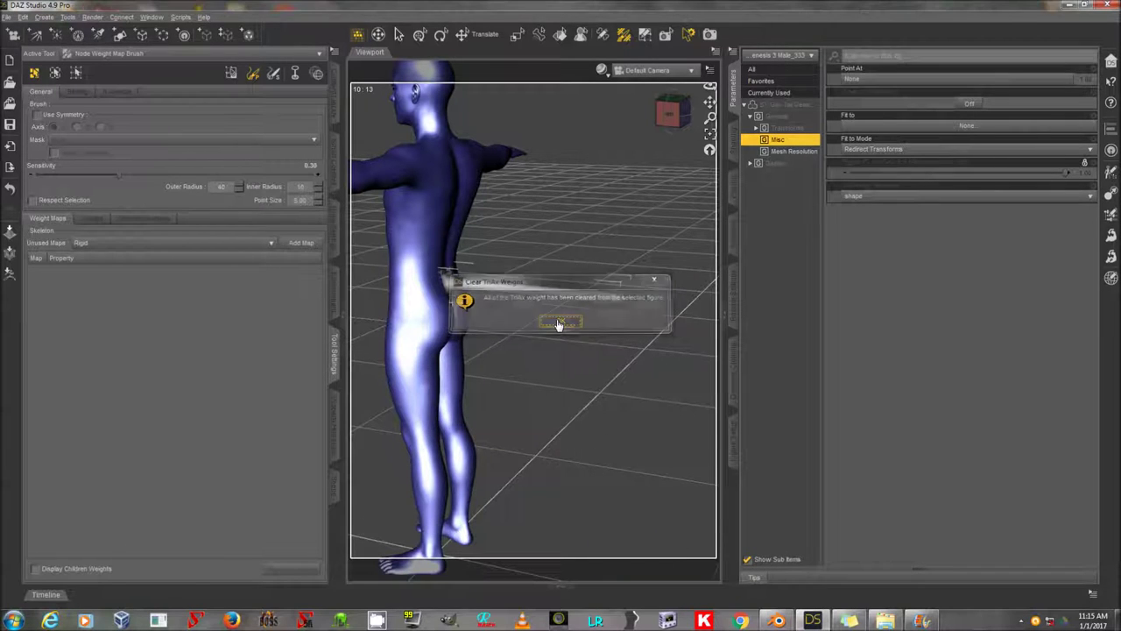
click(555, 321)
Step: Expand the tail figure's bone hierarchy in the scene down to Tail 07, including the Hip bone's child
click(333, 491)
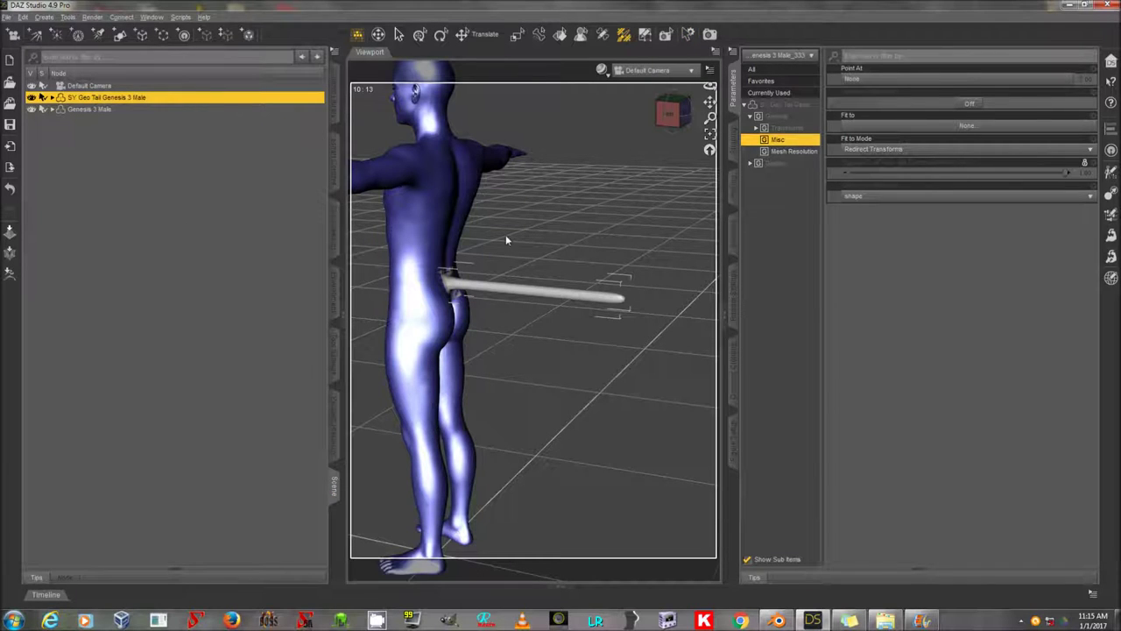
double_click(213, 102)
double_click(207, 121)
double_click(205, 134)
click(202, 148)
double_click(202, 150)
click(202, 168)
double_click(202, 158)
double_click(202, 168)
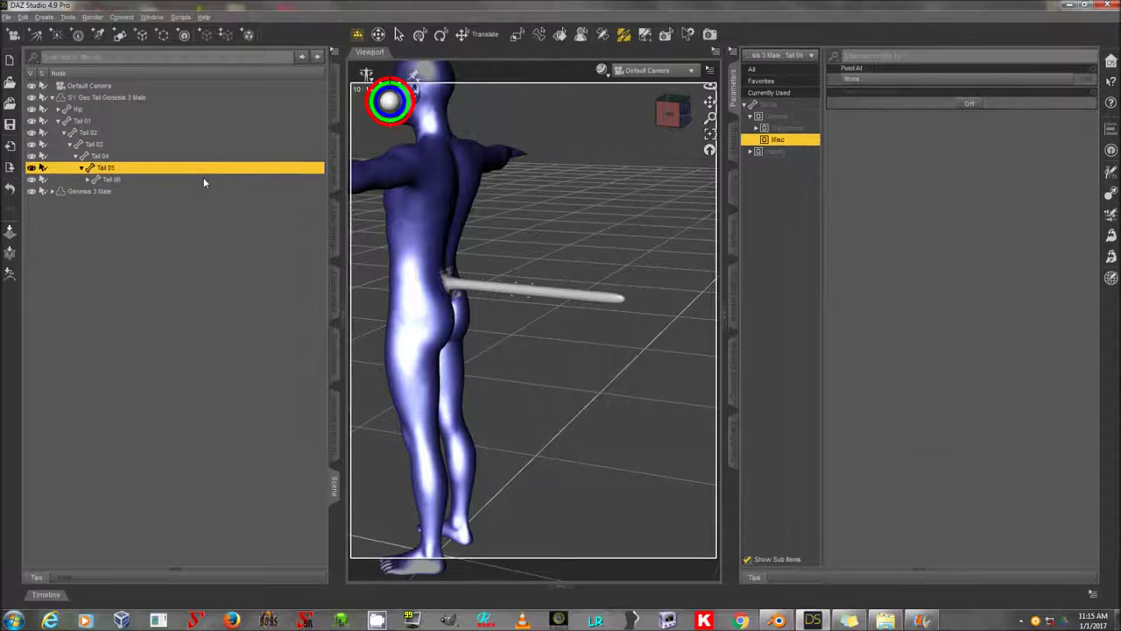
click(203, 180)
click(127, 106)
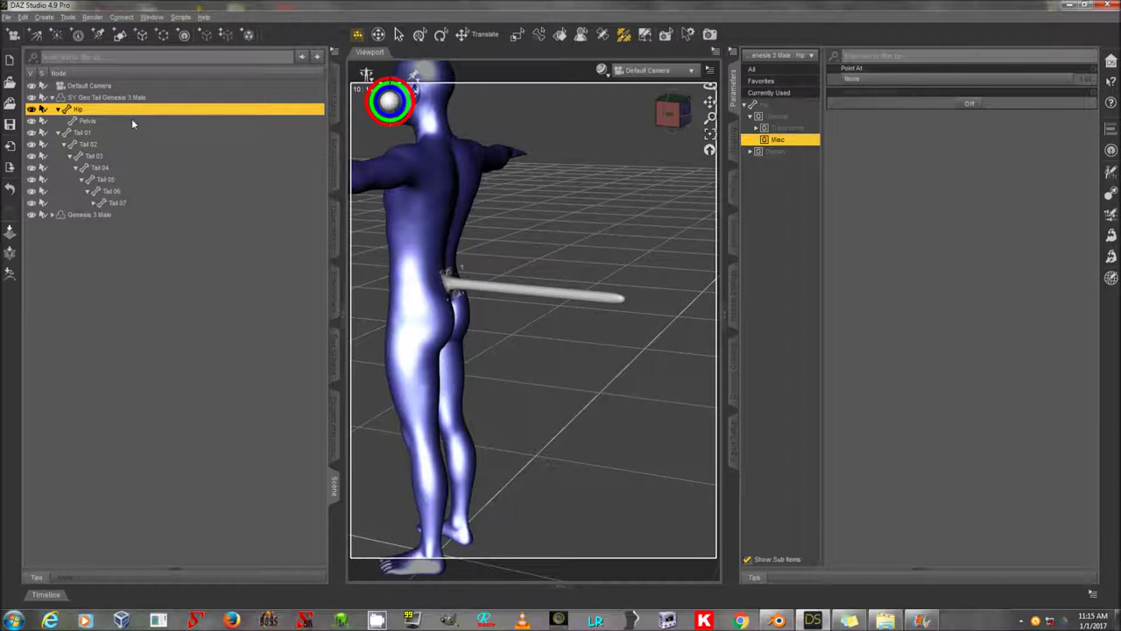
Step: Select the Tail 01 bone and activate the Joint Editor to inspect the bones along the tail
click(122, 131)
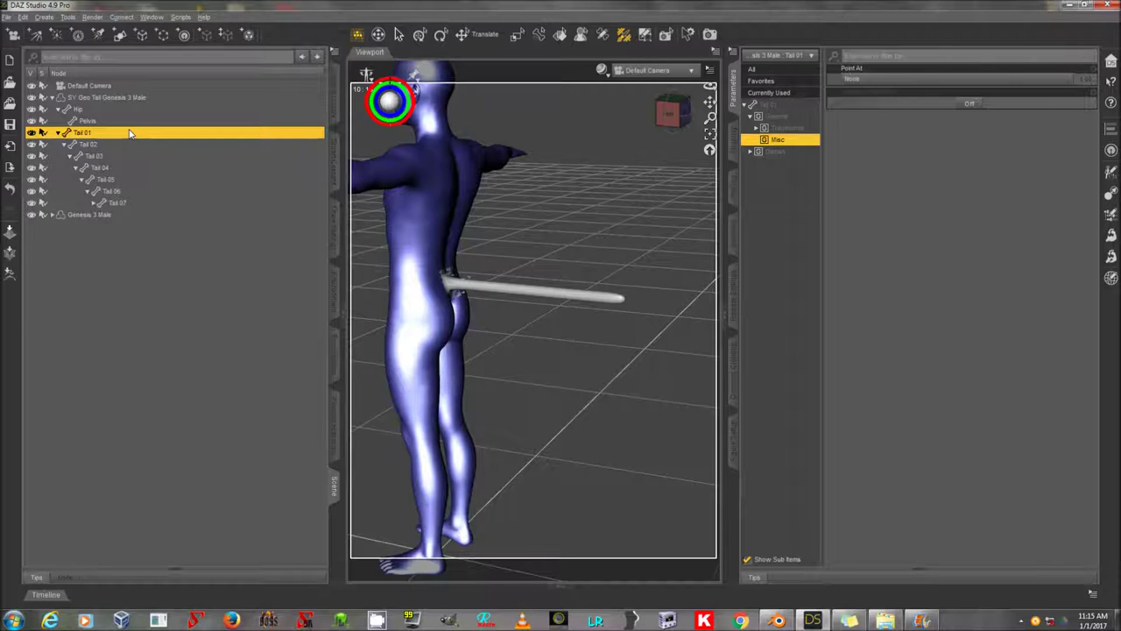
click(603, 37)
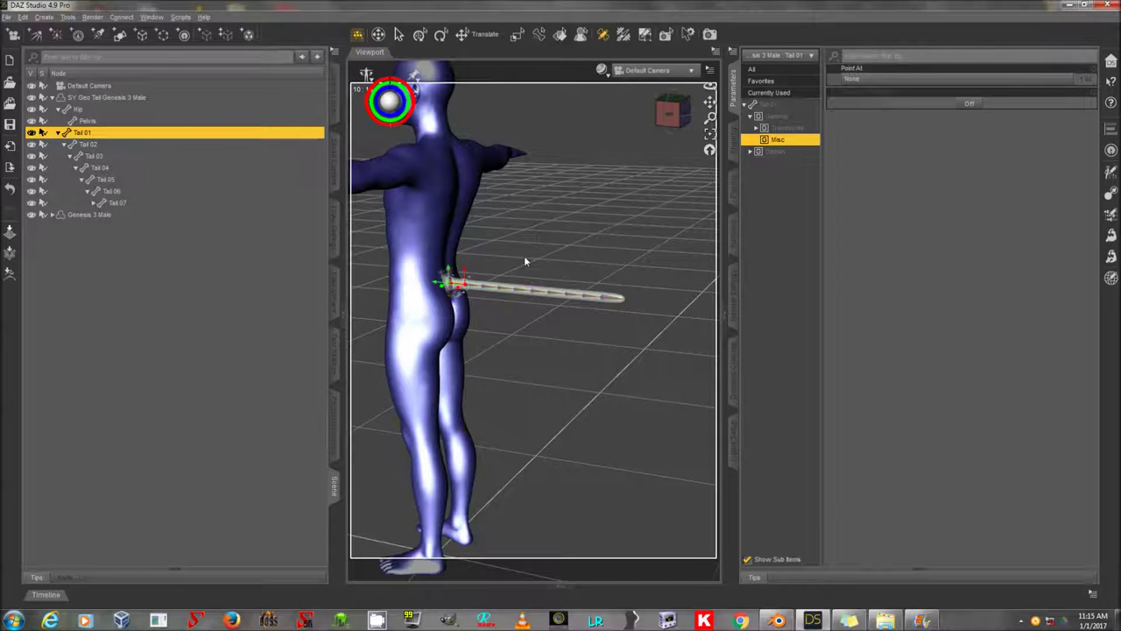
mouse_move(711, 117)
mouse_down()
mouse_move(711, 78)
mouse_move(711, 131)
mouse_move(711, 89)
mouse_move(711, 105)
mouse_up()
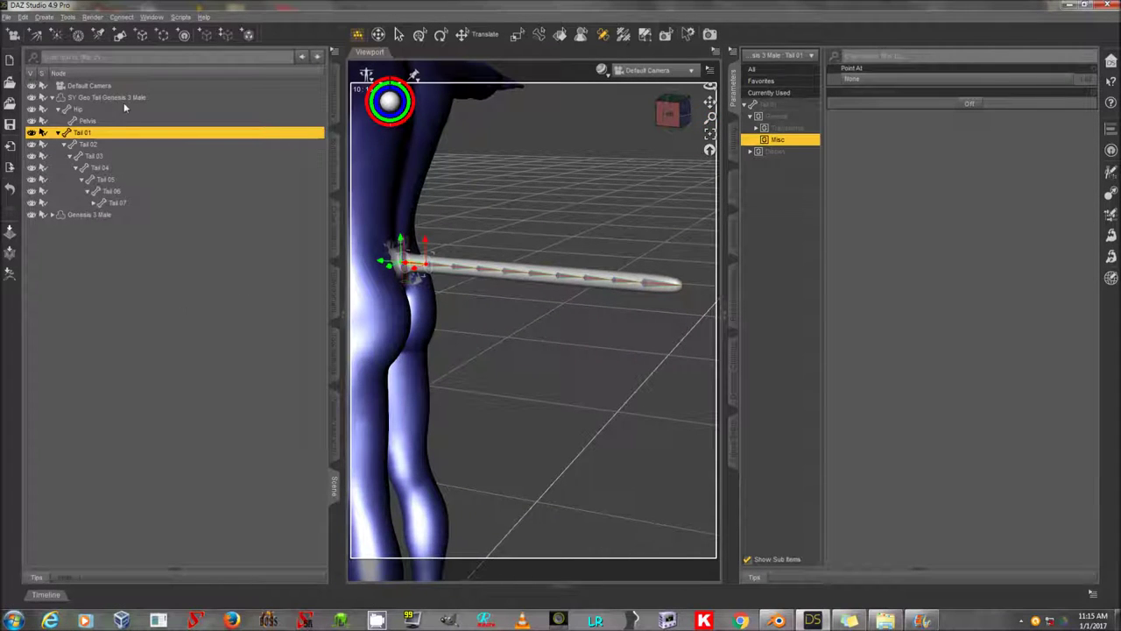
Step: Select the Genesis 3 Male figure to inspect its bones with the Joint Editor
click(104, 214)
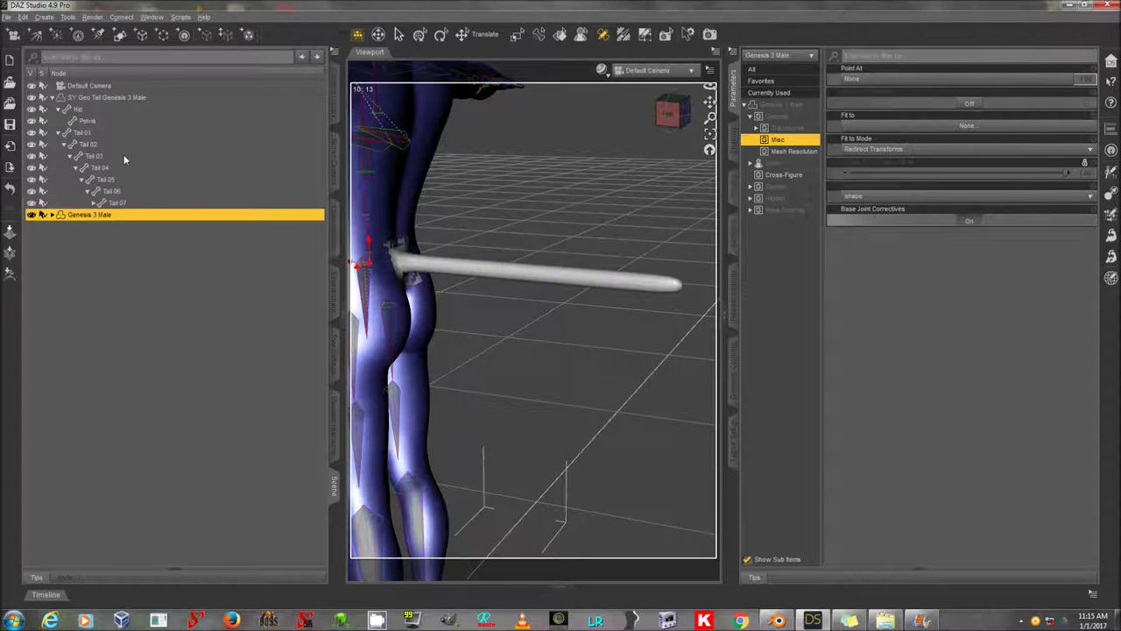
click(142, 96)
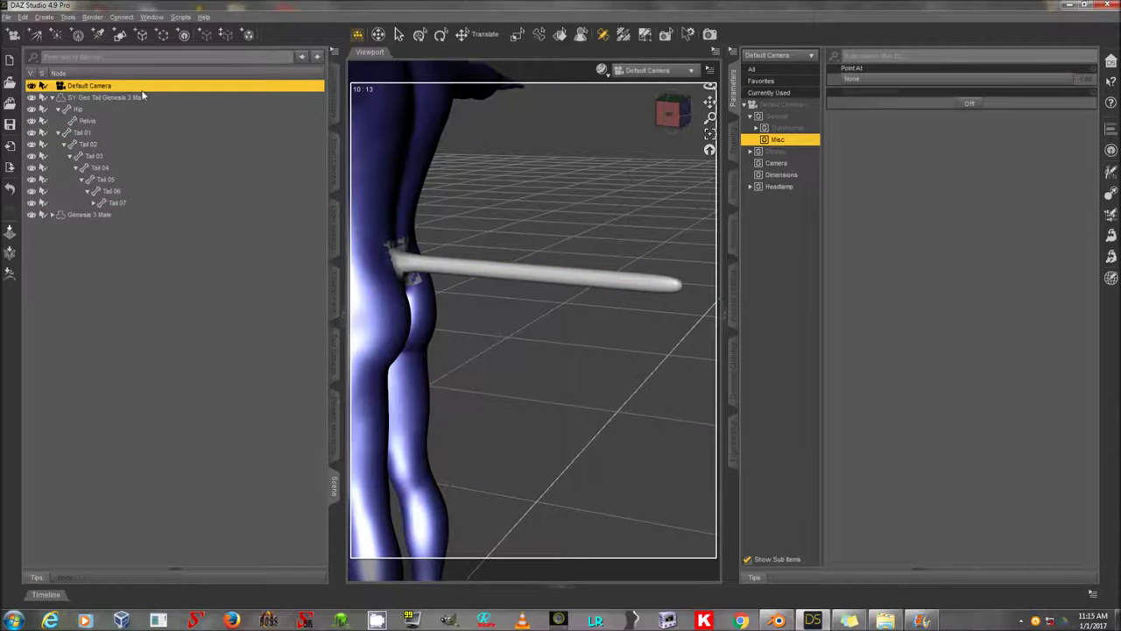
click(132, 214)
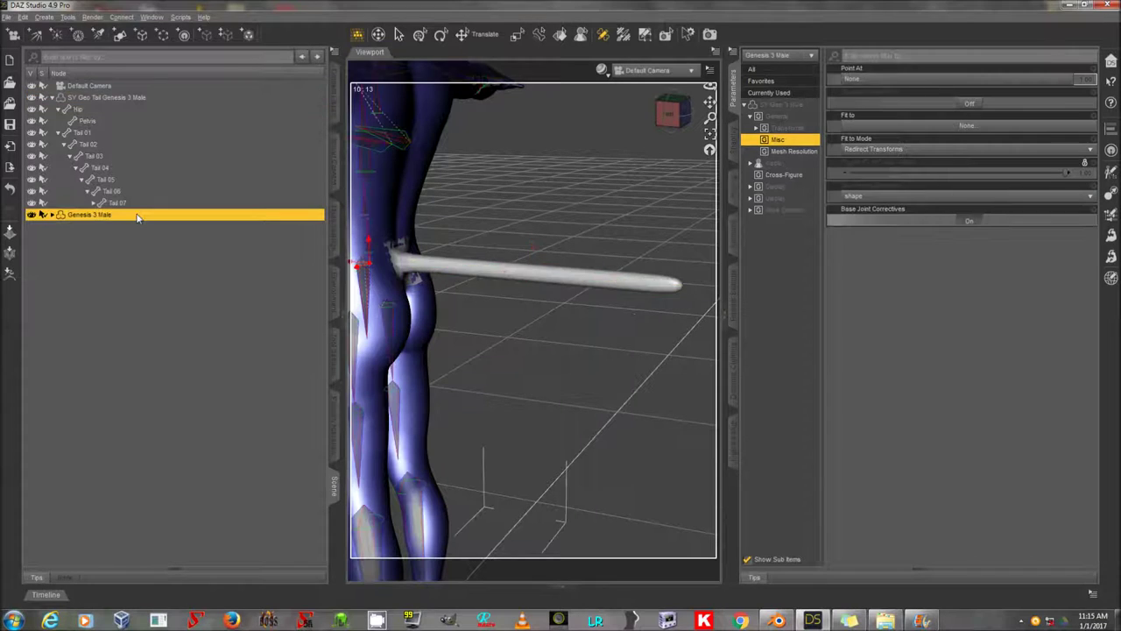
Step: Transfer the rigging in figure space from the Genesis 3 Male figure to the tail figure
ctrl+click(152, 97)
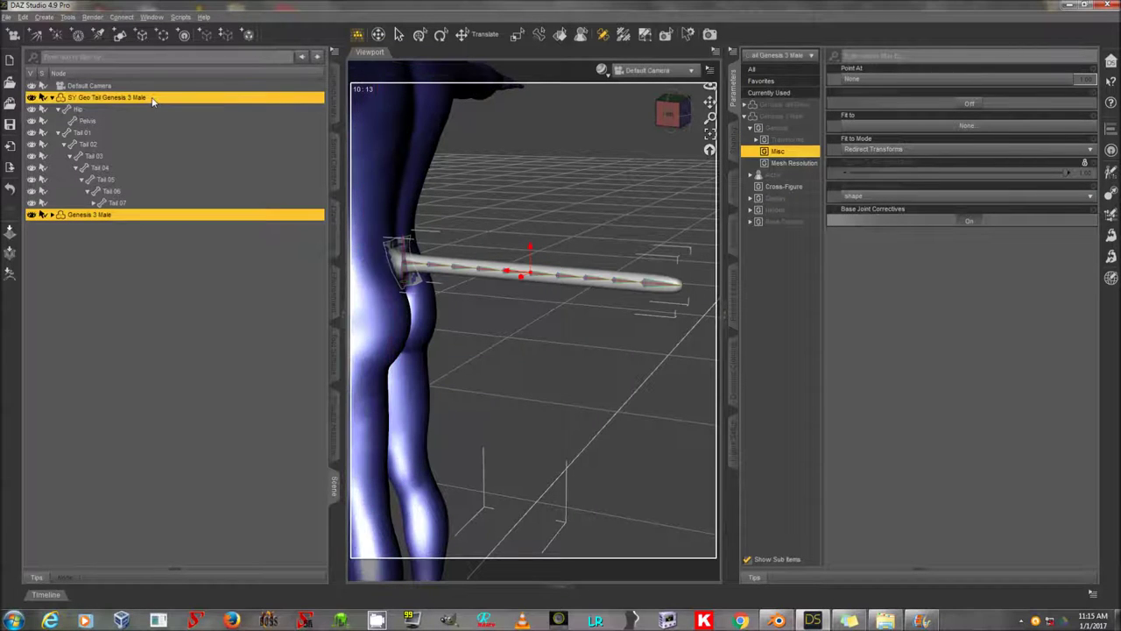
click(335, 55)
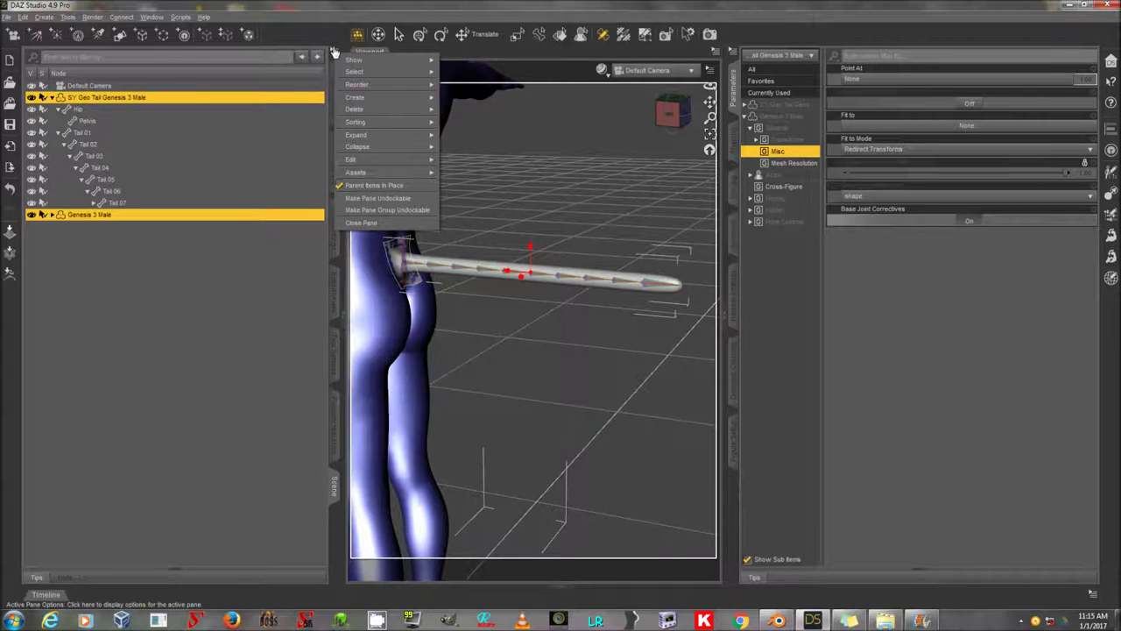
mouse_move(389, 167)
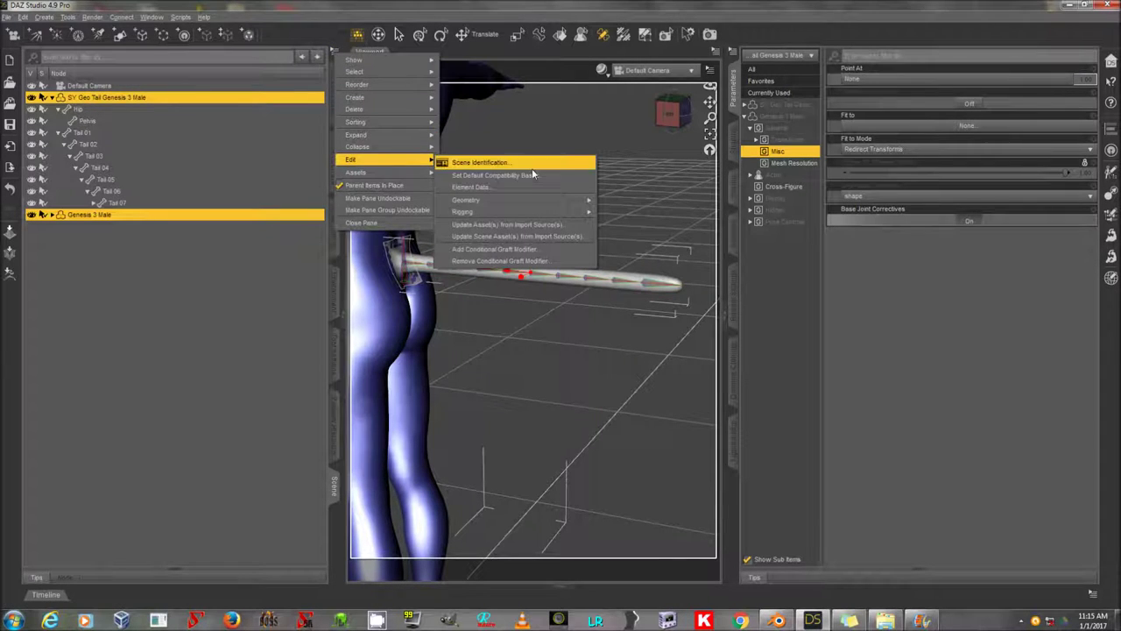
mouse_move(464, 212)
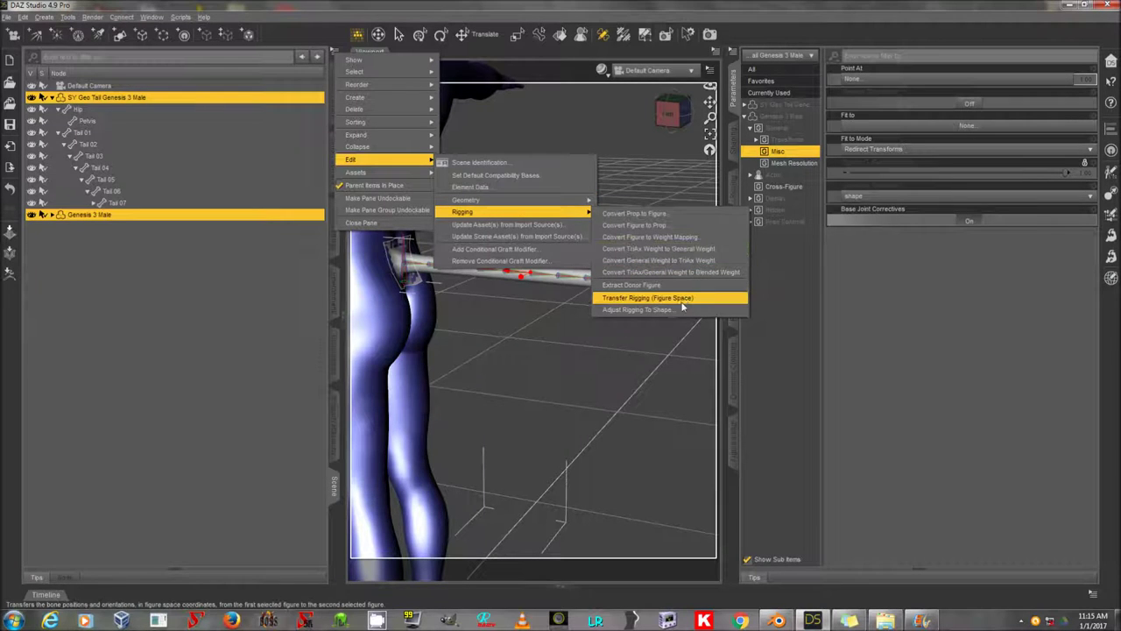
click(685, 297)
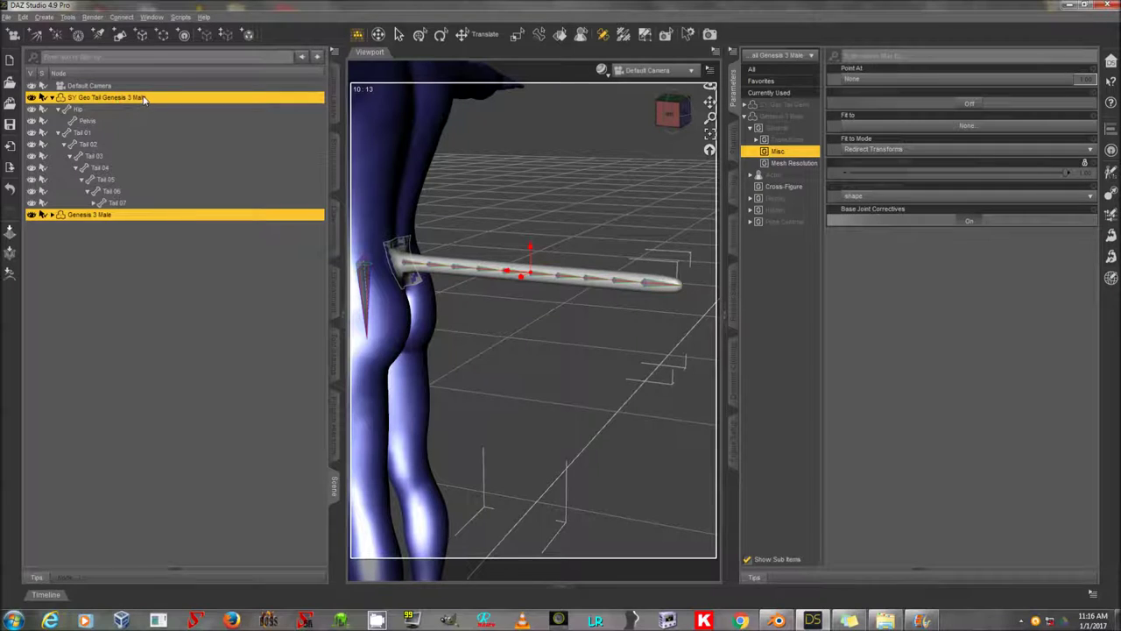
Step: Reparent the Tail 01 bone to the Pelvis bone of the tail figure
double_click(145, 98)
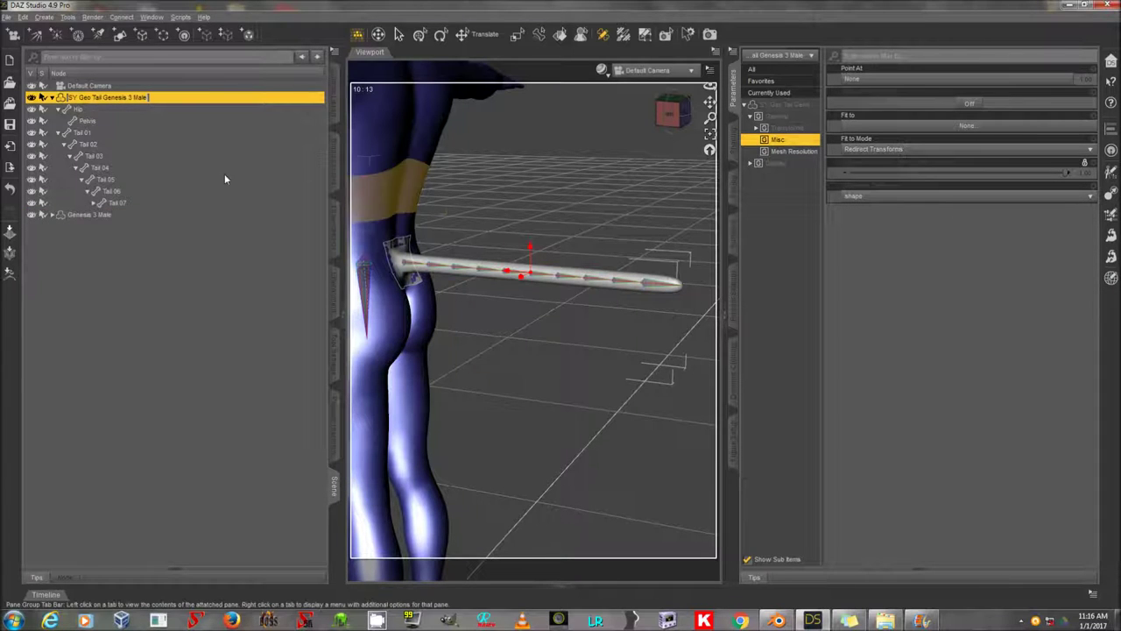
click(132, 132)
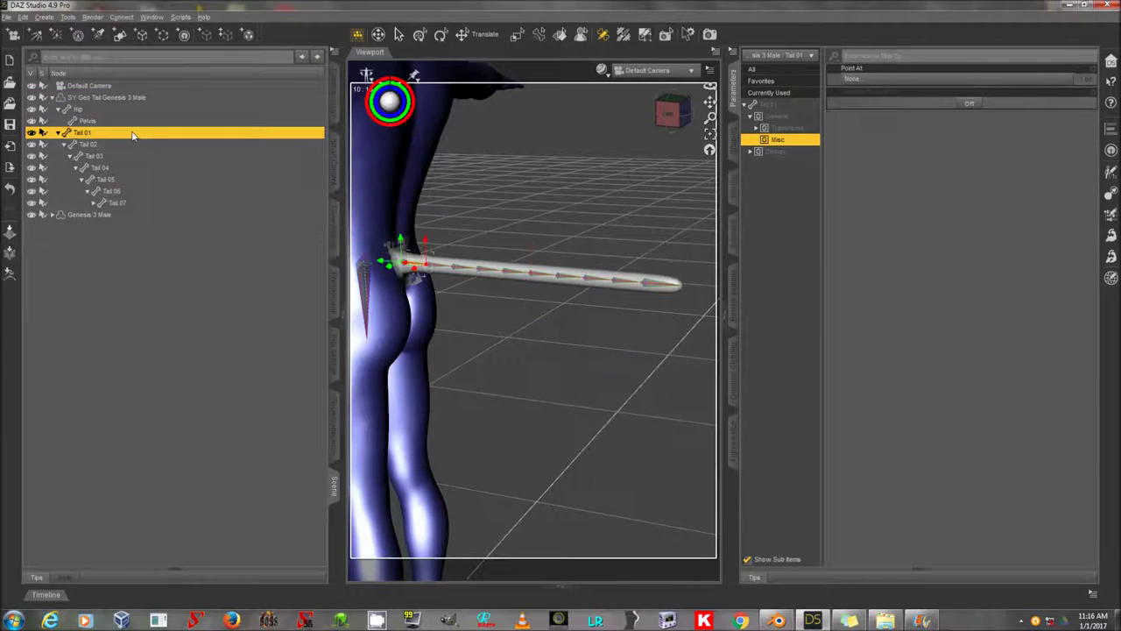
right_click(507, 209)
mouse_move(558, 240)
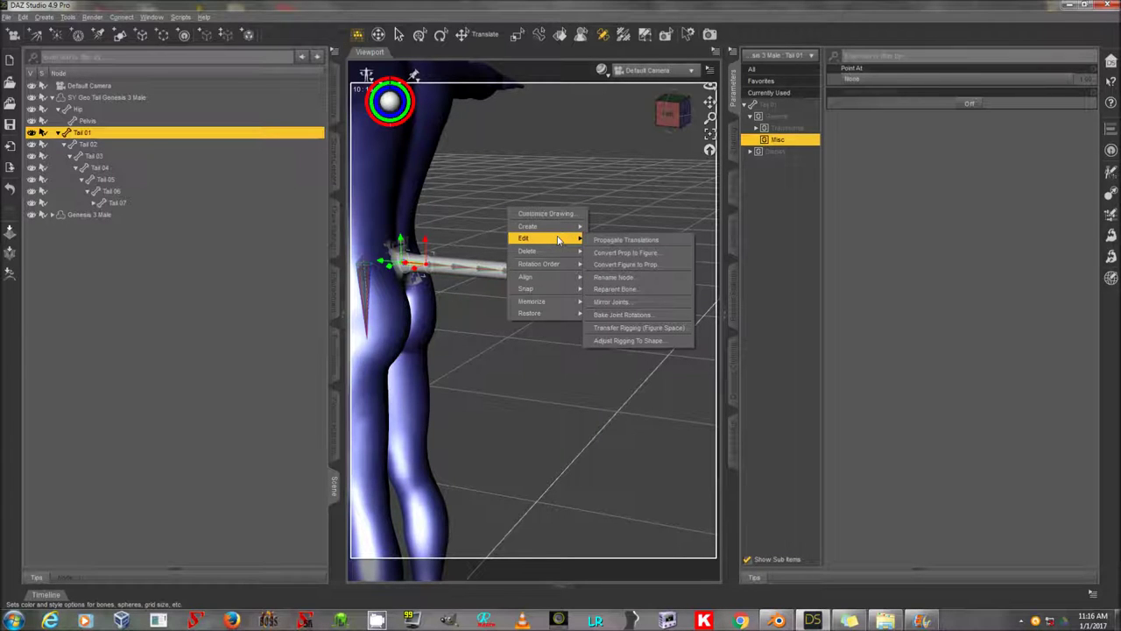
click(634, 288)
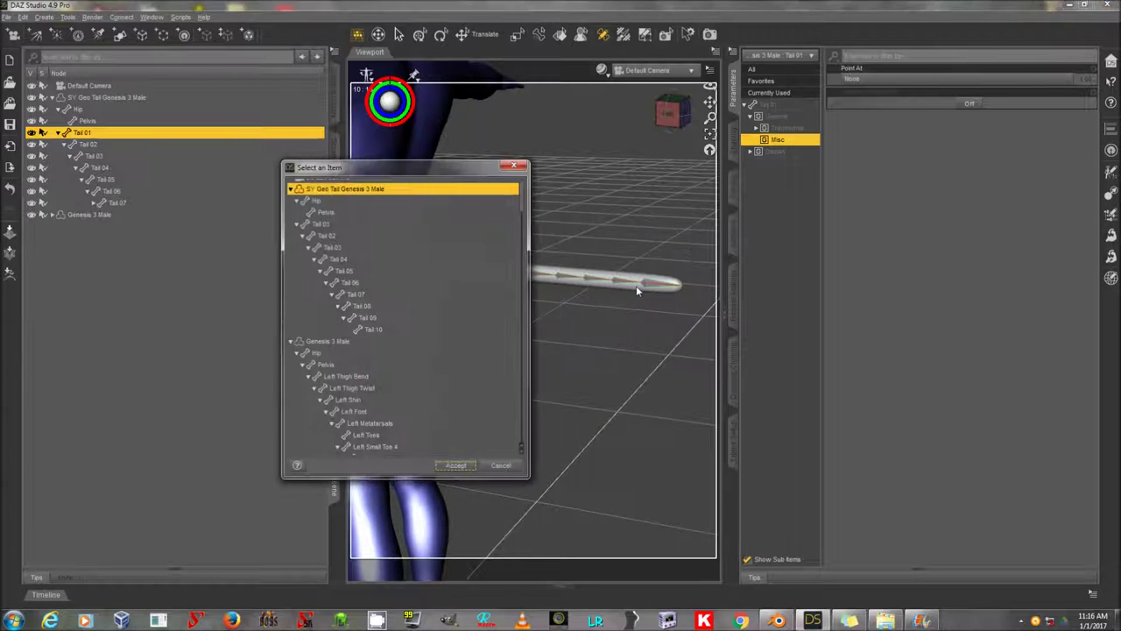
click(357, 224)
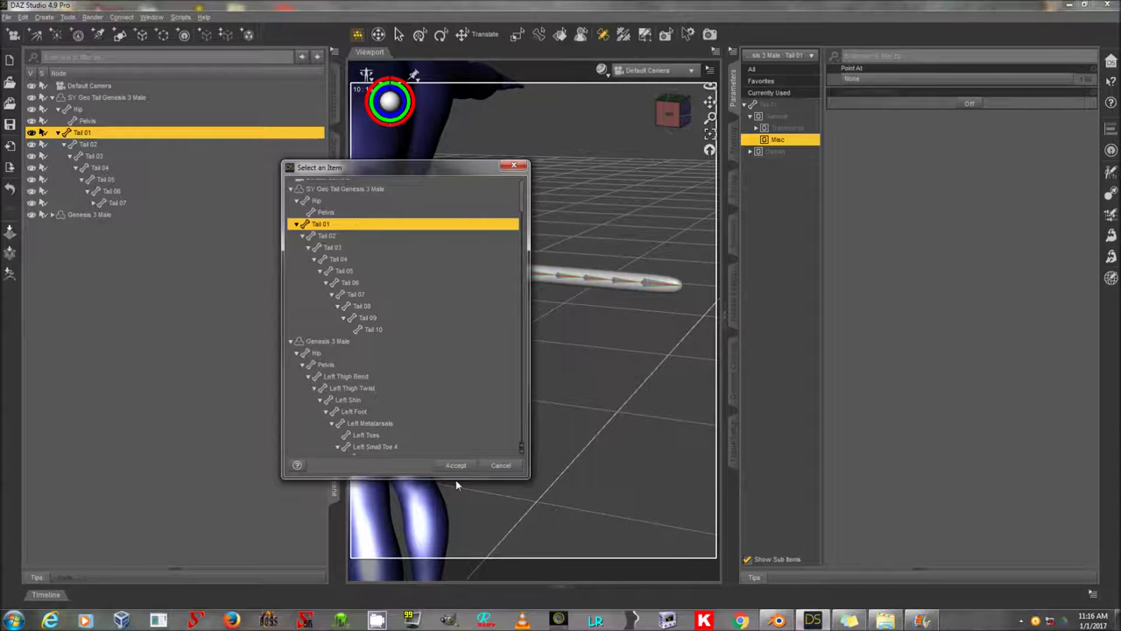
click(347, 213)
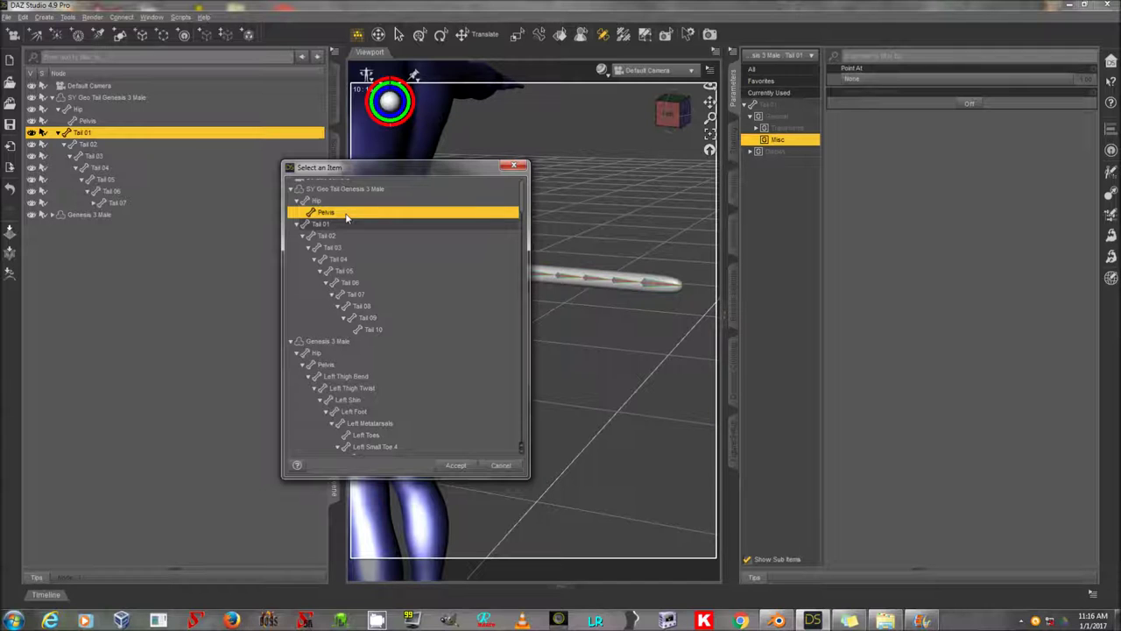
click(462, 467)
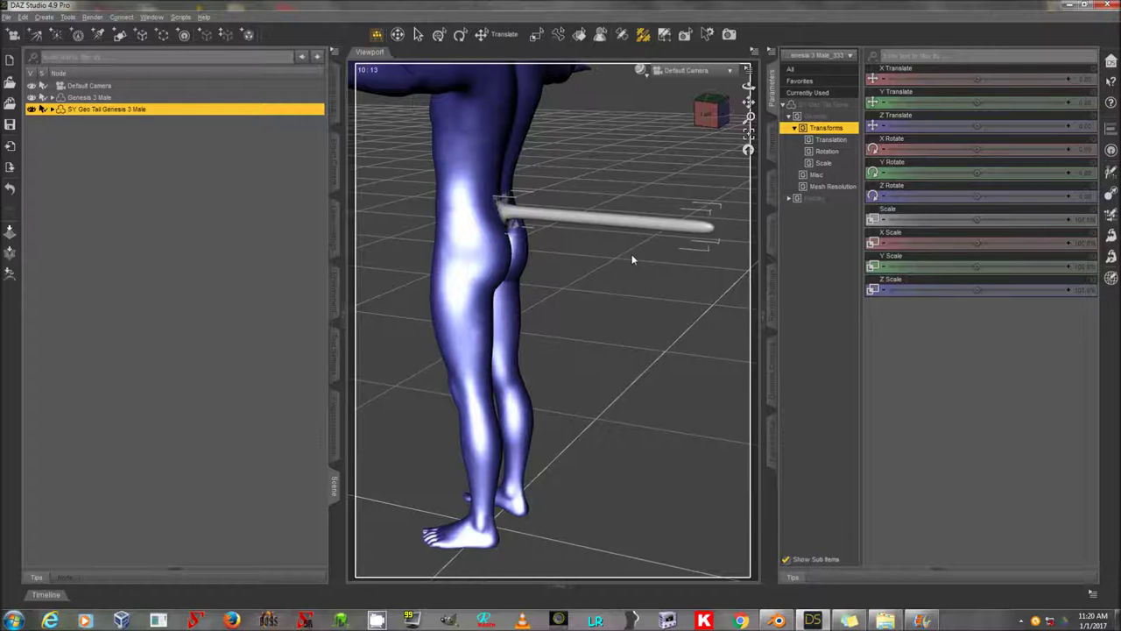
Step: Select the Tail 01 bone and activate the Node Weight Map Brush
drag(748, 101, 748, 101)
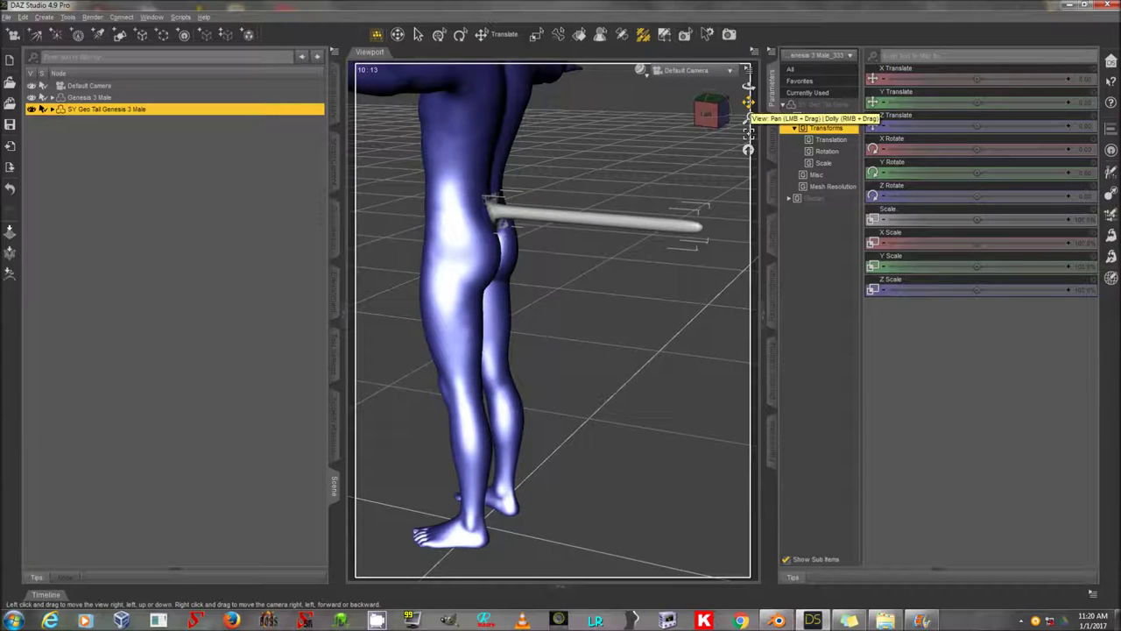
click(481, 34)
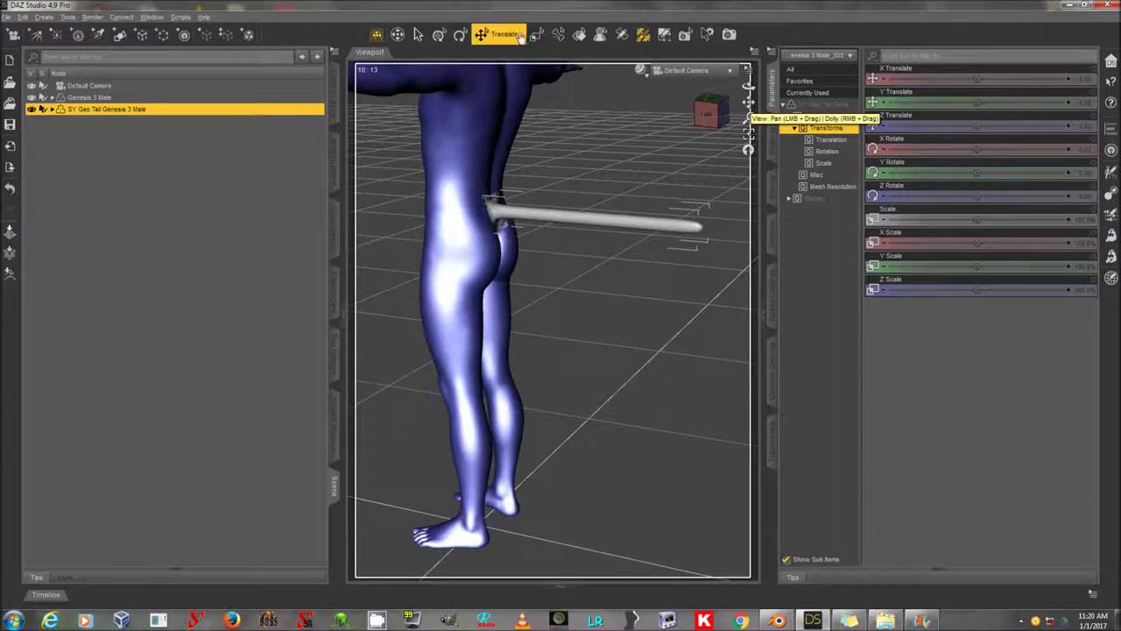
click(511, 219)
click(598, 219)
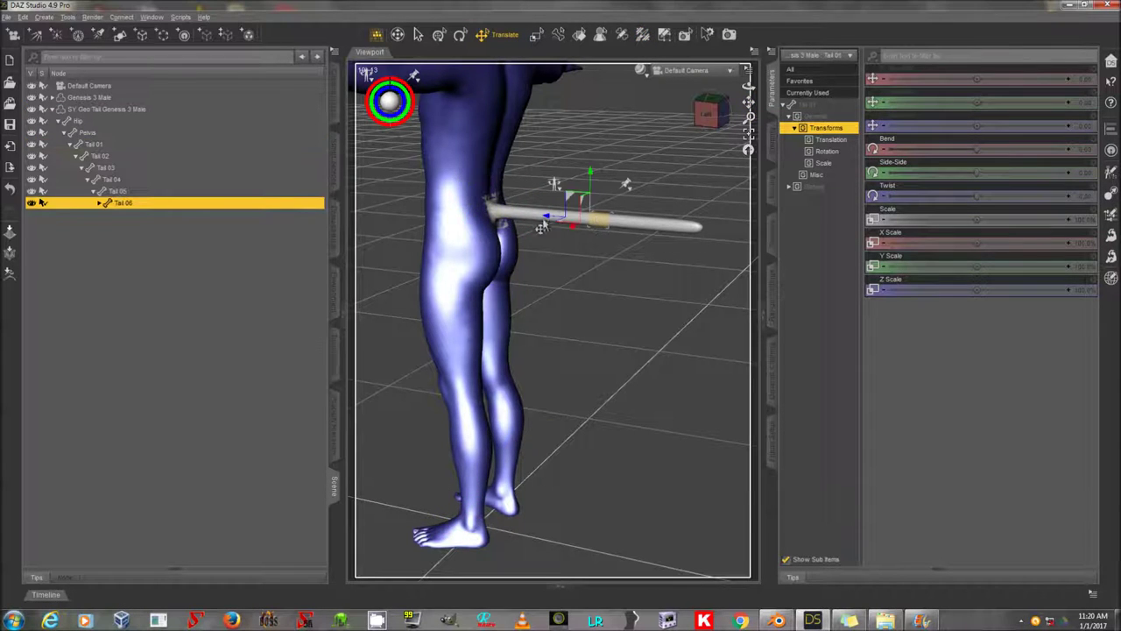
click(506, 215)
key(alt+shift+w)
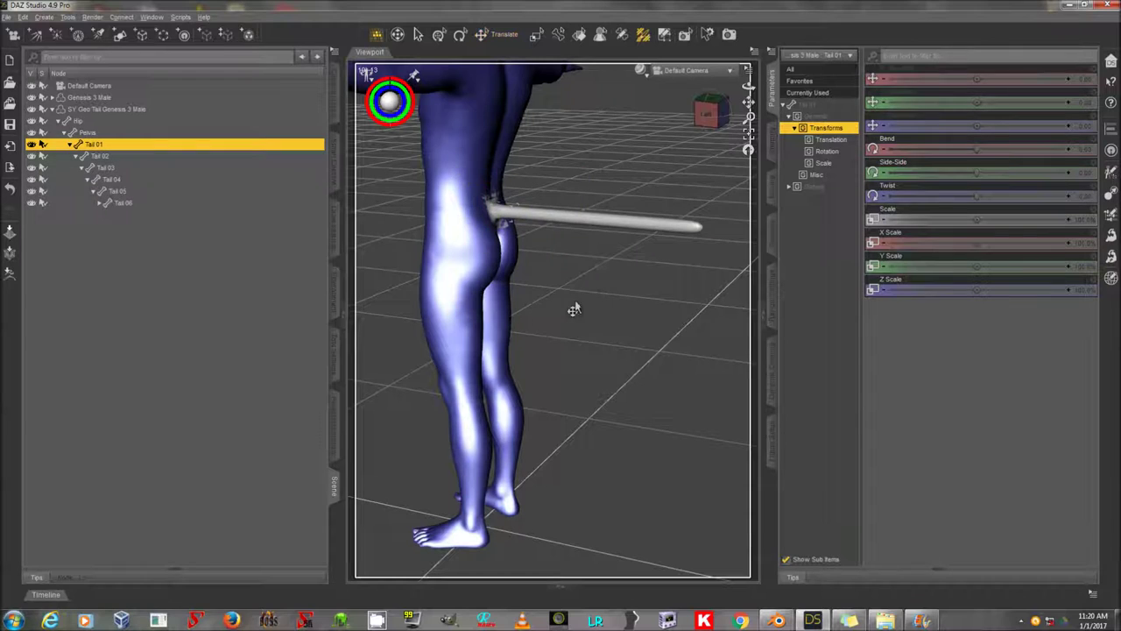
Step: Display the General Weights map of the Tail 01 bone on the tail
click(336, 353)
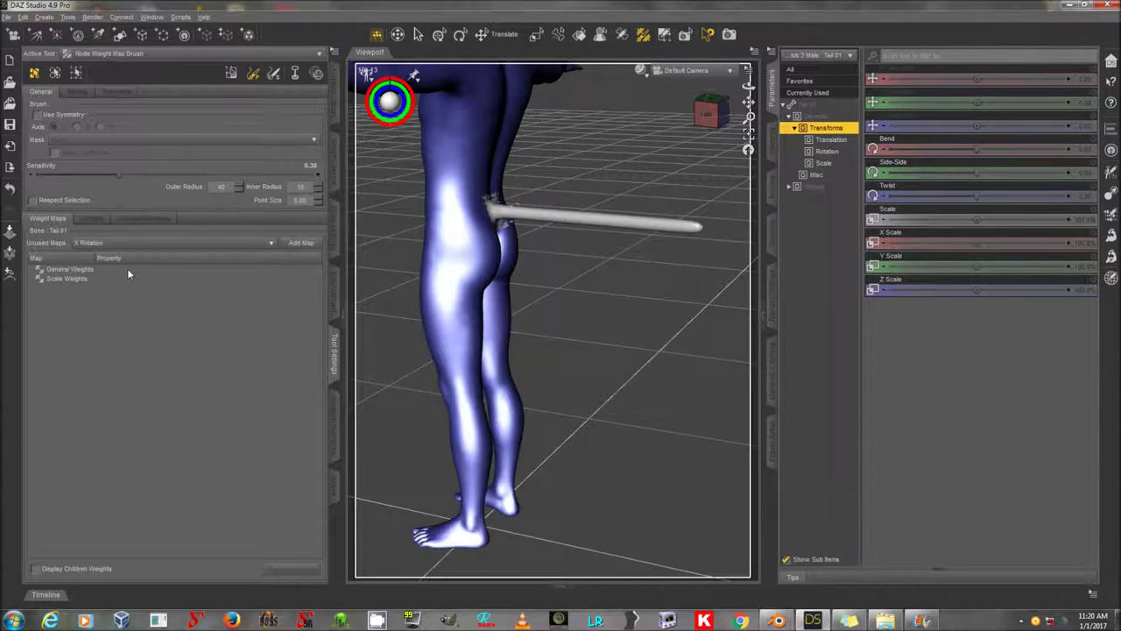
click(334, 464)
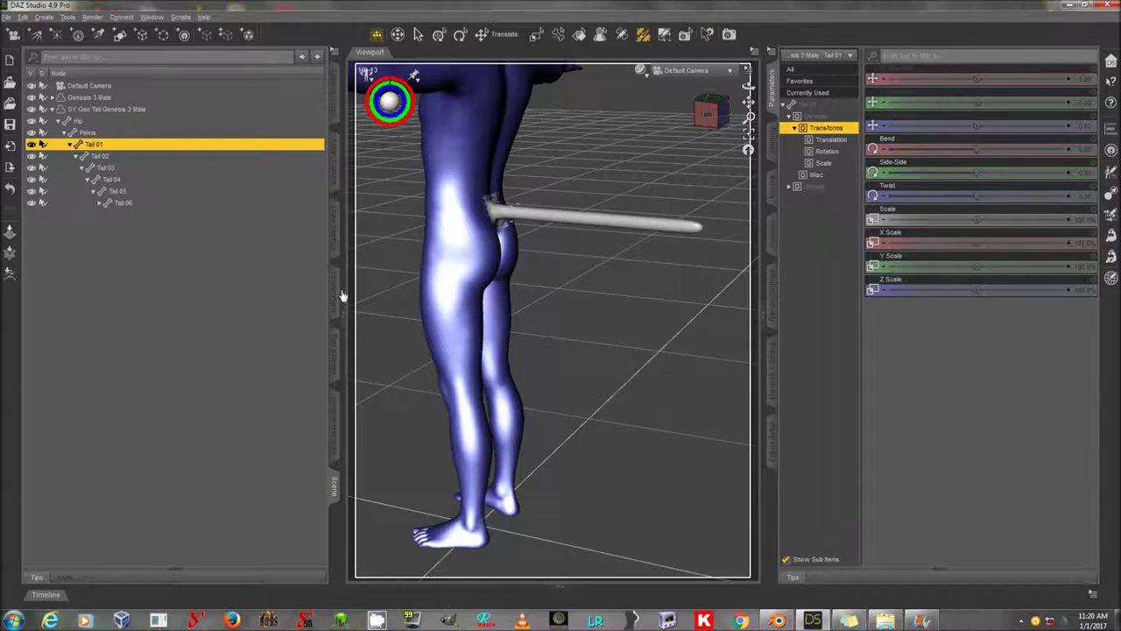
click(334, 368)
click(87, 273)
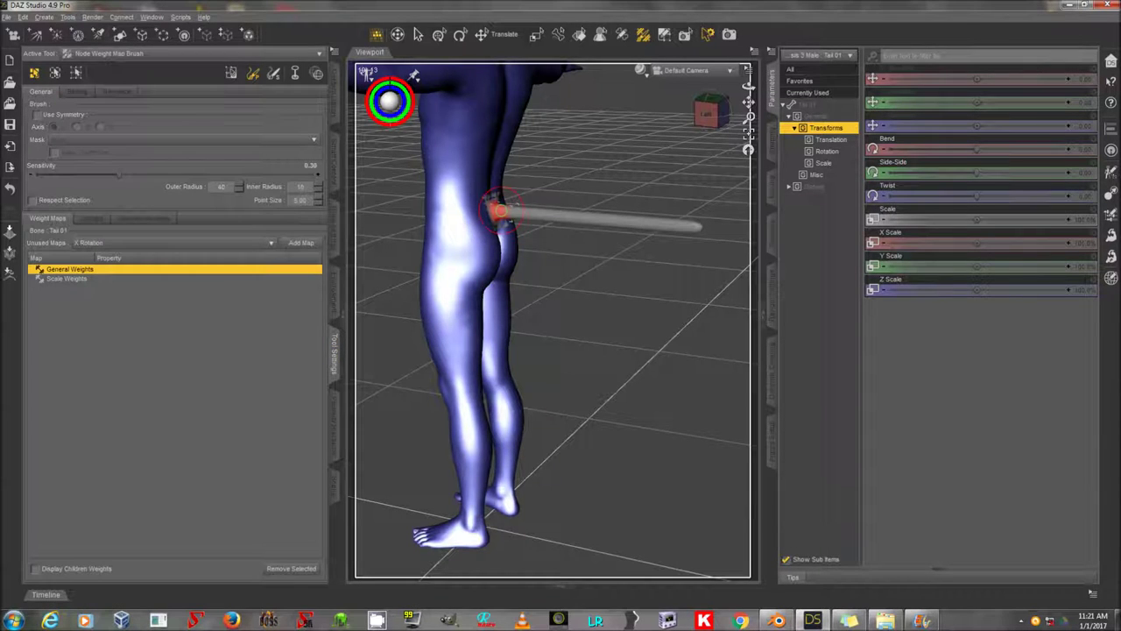
Step: Examine the general weight maps of the bones one by one from Tail 02 through Tail 10
click(334, 486)
click(134, 156)
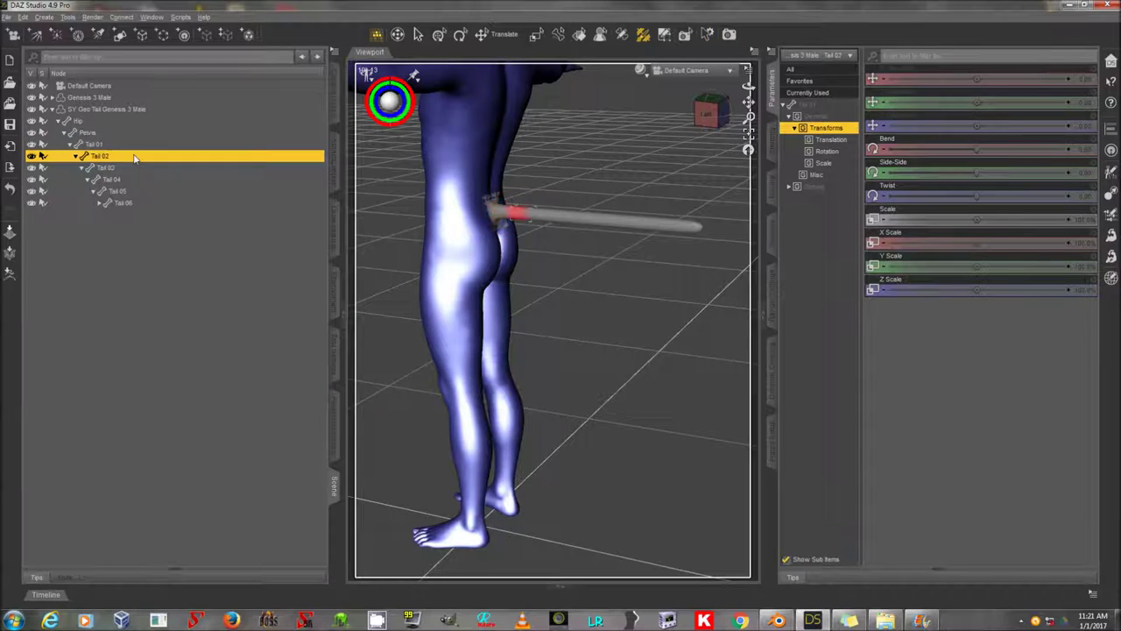
click(136, 168)
click(138, 177)
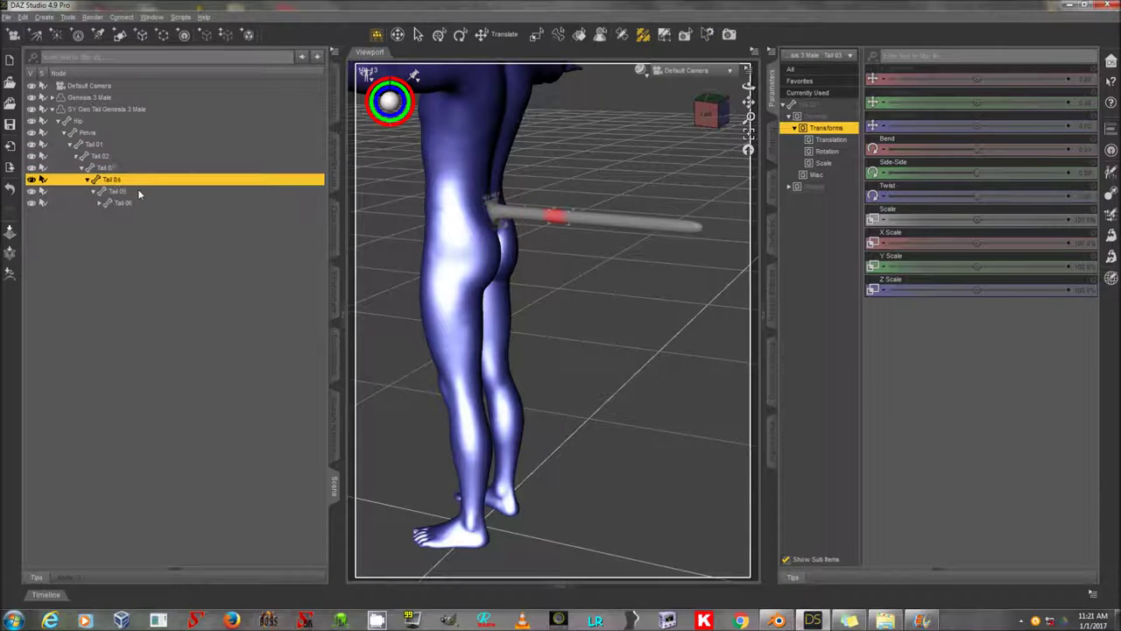
click(138, 191)
click(143, 204)
click(147, 214)
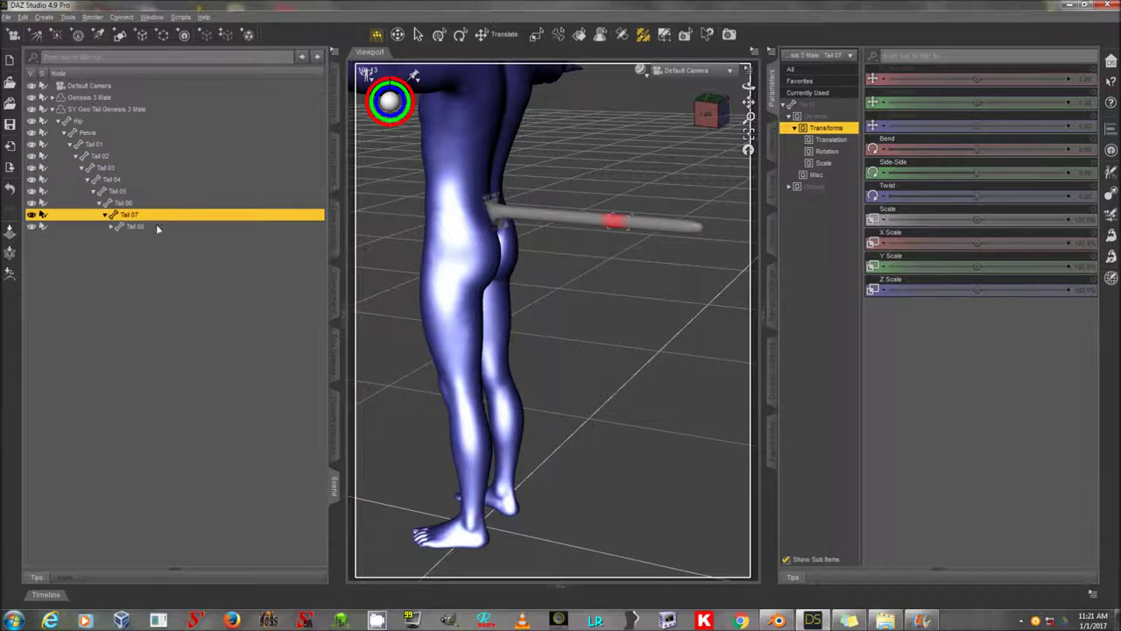
click(158, 226)
click(161, 237)
click(162, 249)
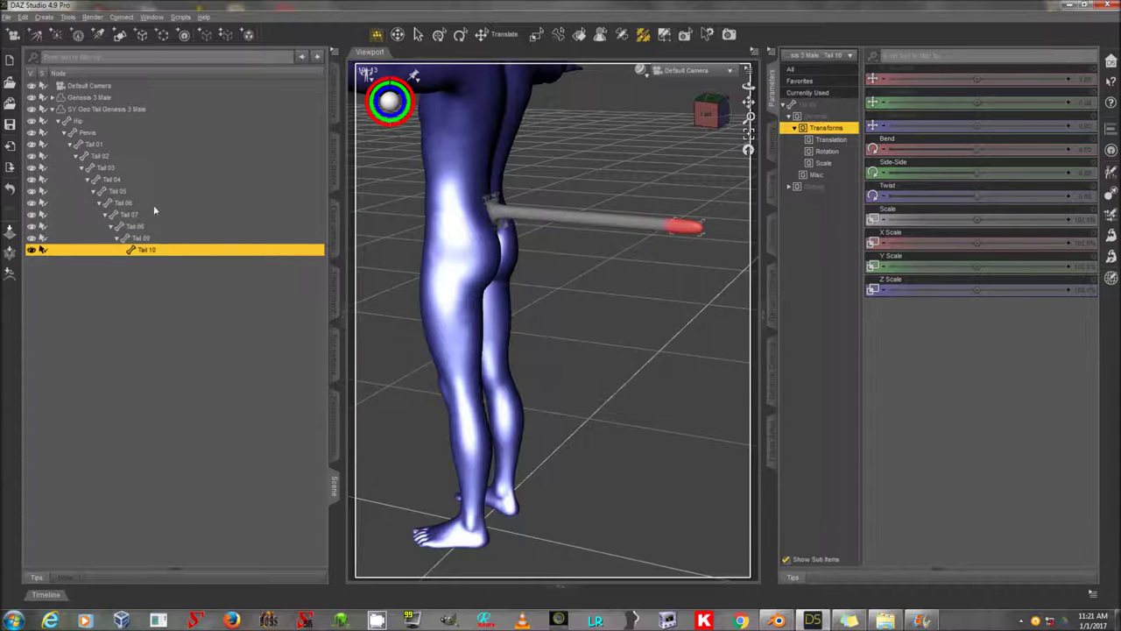
Step: Turn off Display Separate Items for bones Tail 01 through Tail 10 and bend them all together to -12.56
shift+click(143, 155)
shift+click(144, 150)
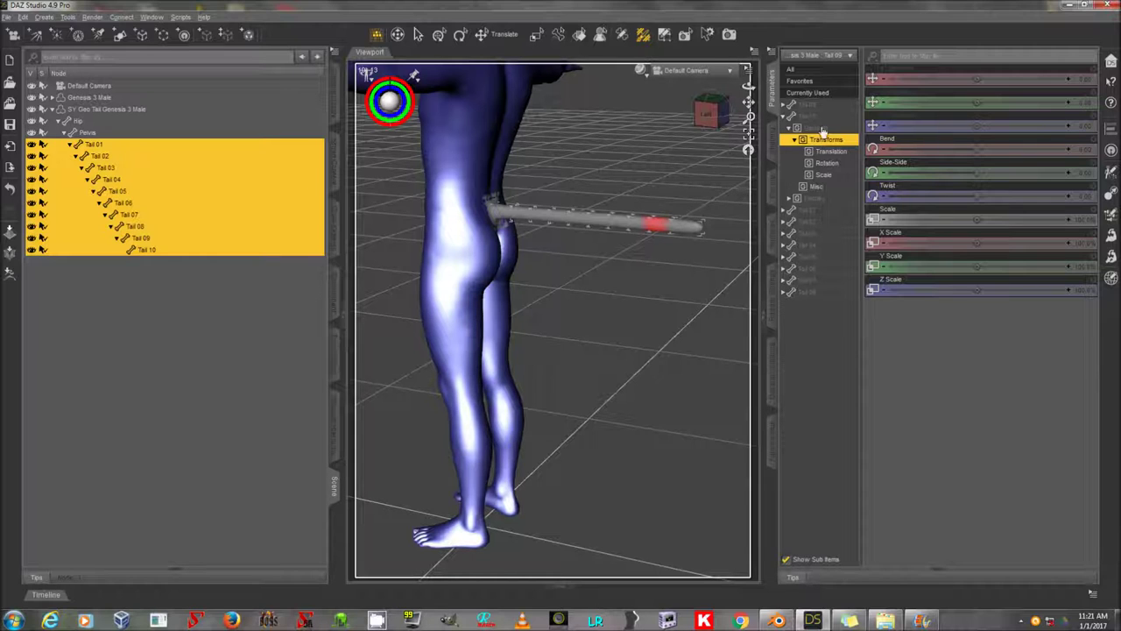
click(772, 52)
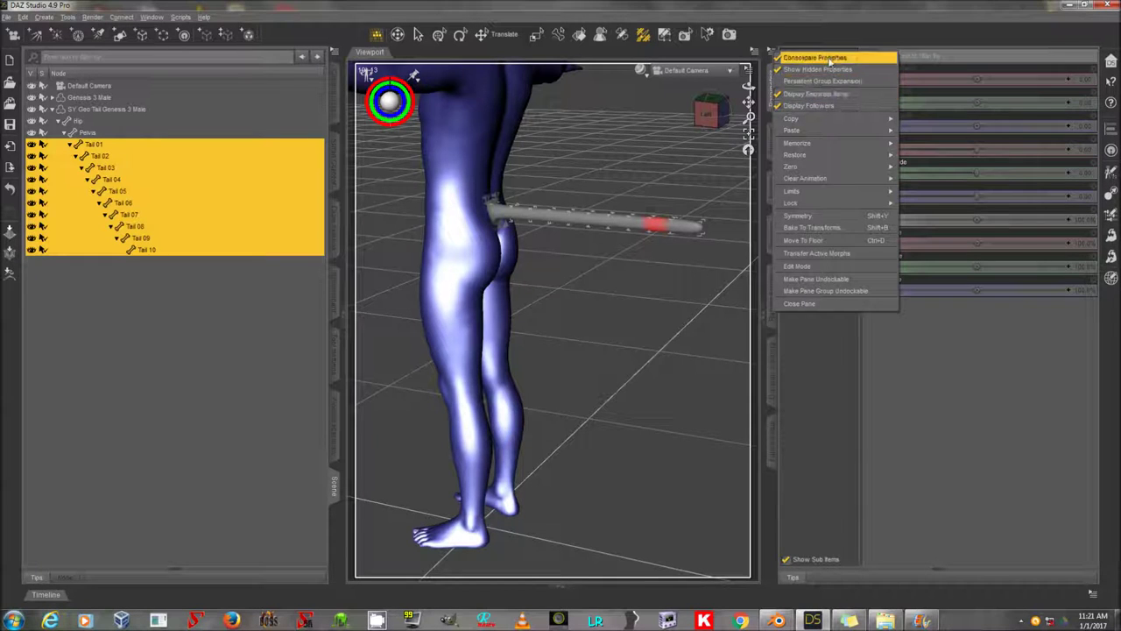
click(782, 95)
drag(976, 150, 971, 149)
Step: Select all the tail figure's bones from Hip through Tail 10 and reactivate the Node Weight Map Brush
click(482, 34)
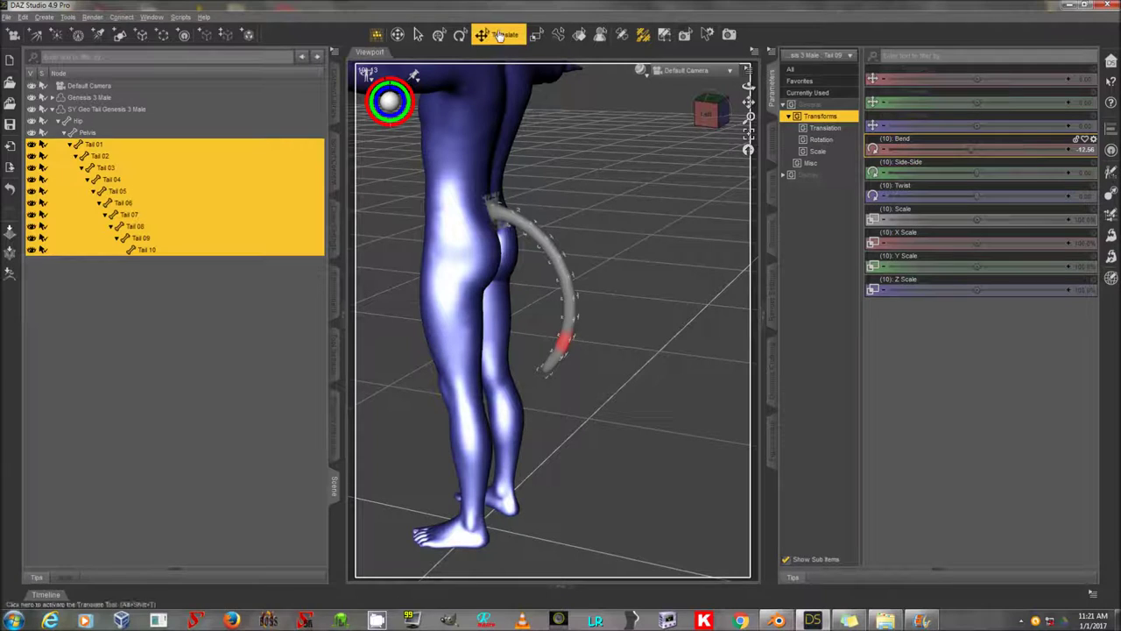
click(748, 76)
drag(749, 87, 789, 53)
alt+drag(496, 323, 525, 303)
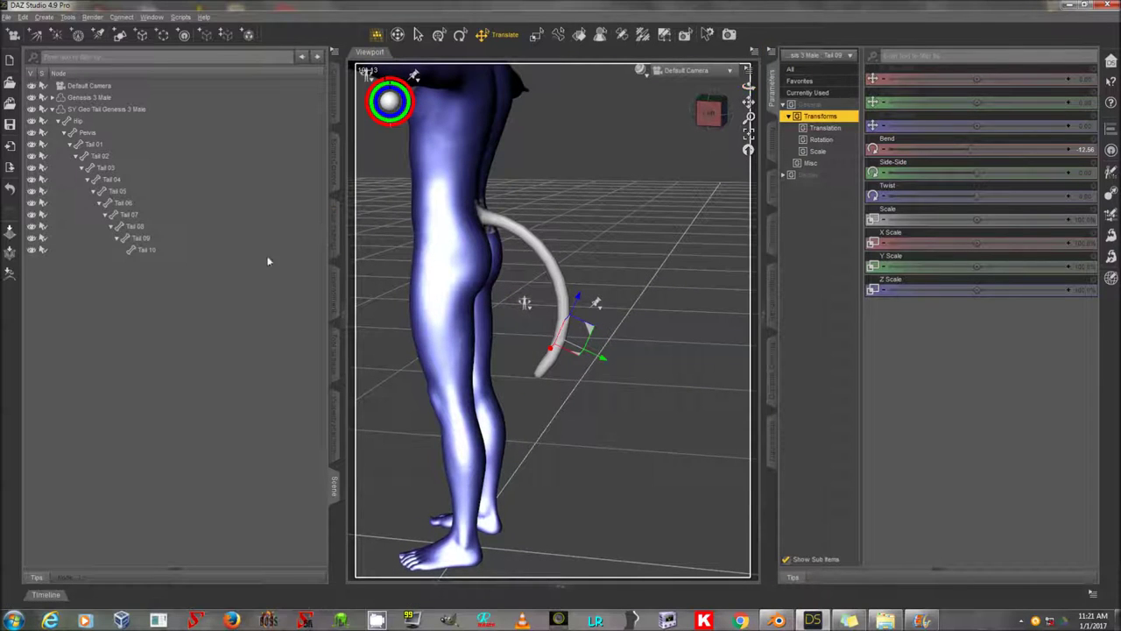
click(216, 250)
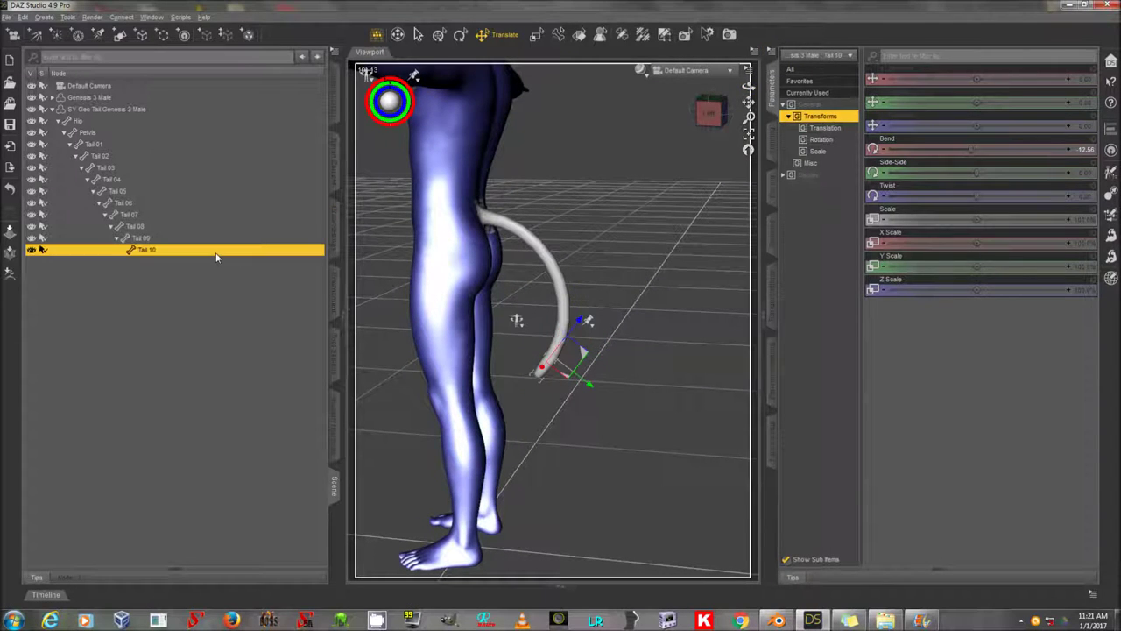
shift+click(125, 126)
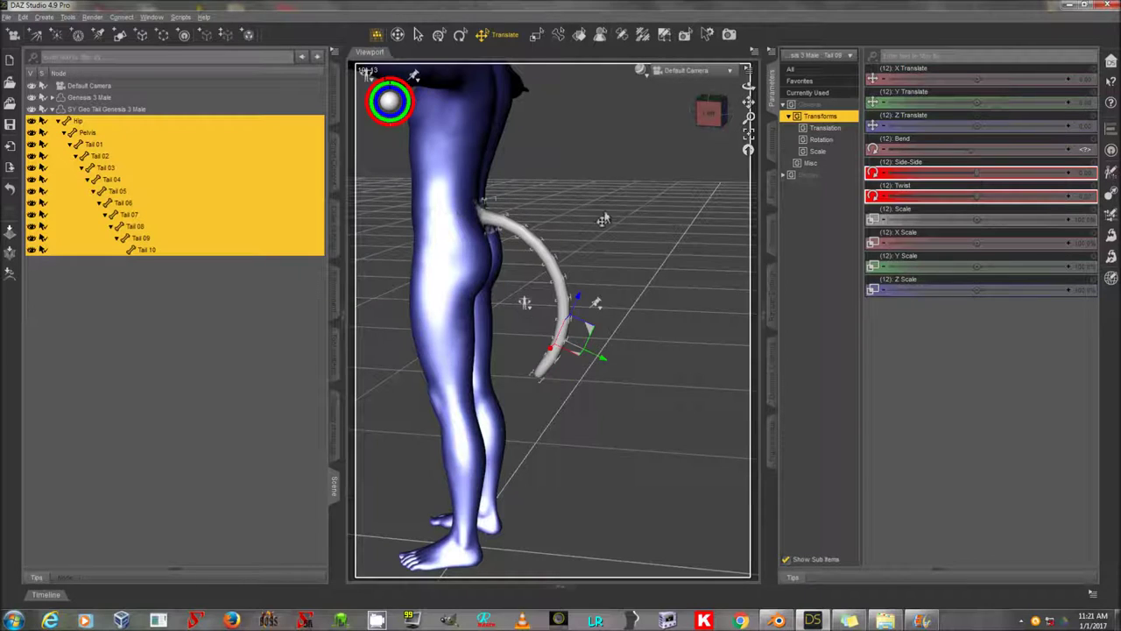
key(alt+shift+w)
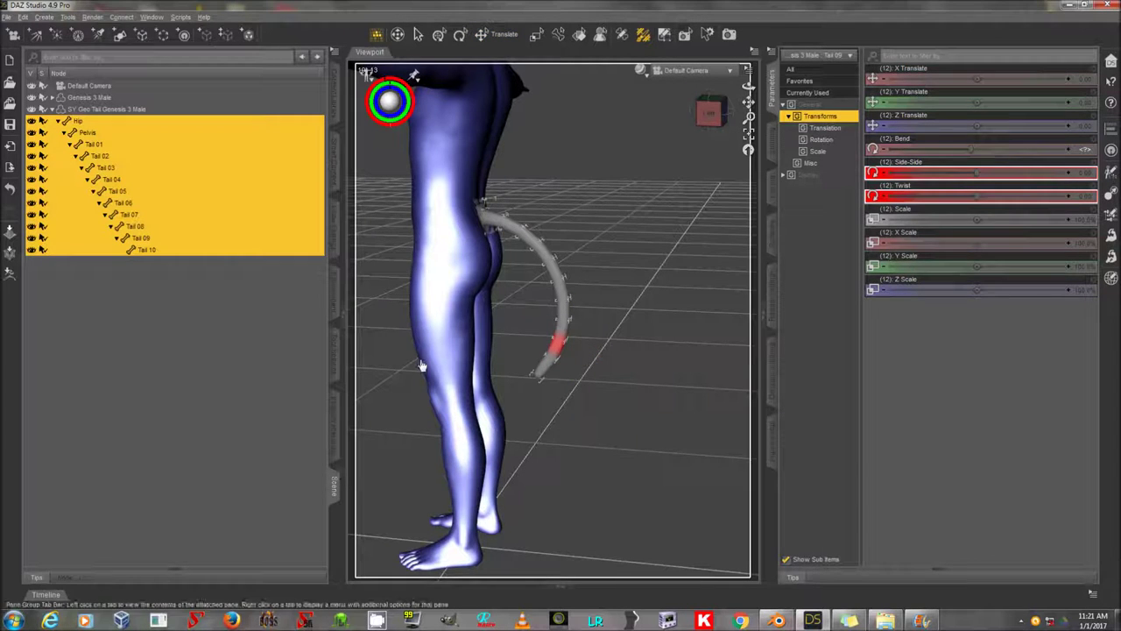
Step: Select all of the tail's geometry for weight editing
right_click(557, 182)
mouse_move(617, 299)
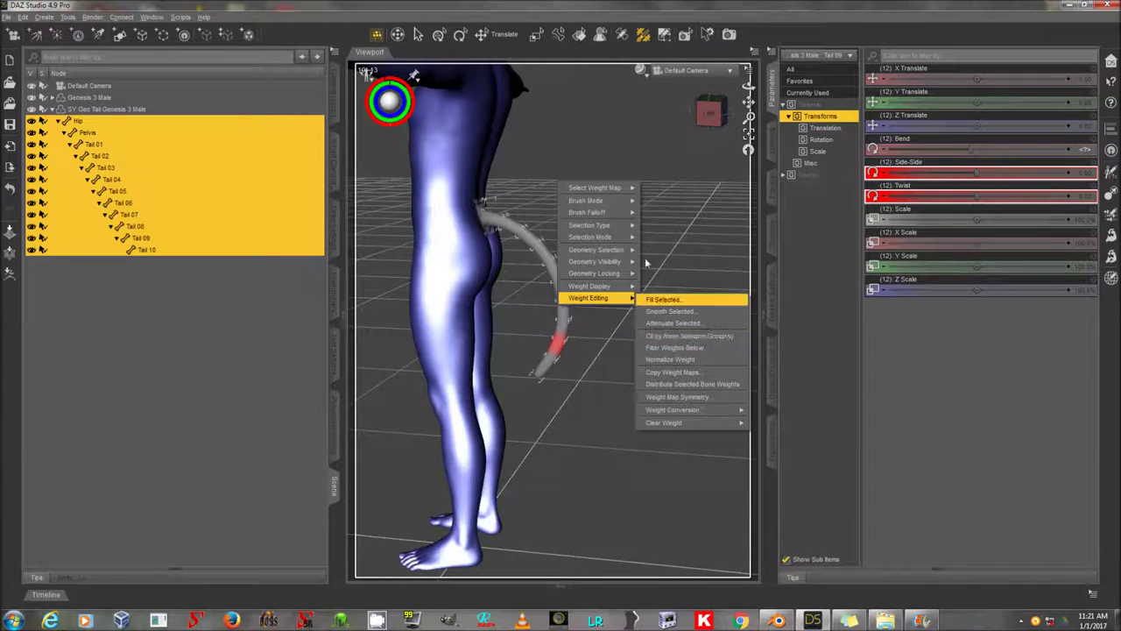
mouse_move(616, 251)
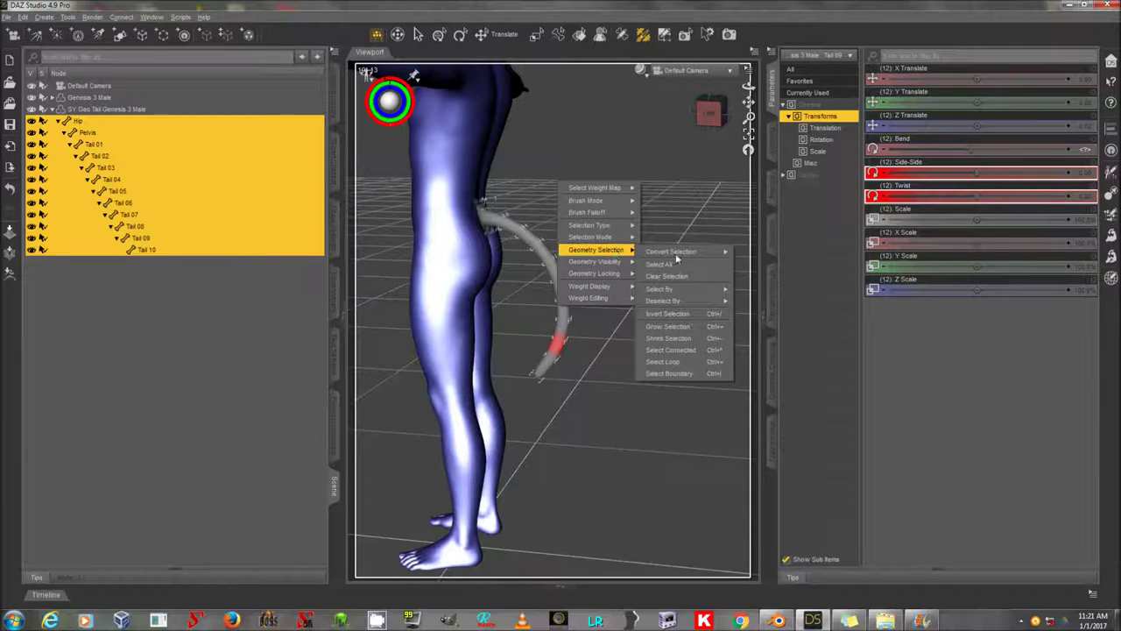
click(682, 265)
Step: Smooth the weights of the selected tail faces with an 8.2% smooth factor, 10 iterations and Restrict Influence on
right_click(592, 233)
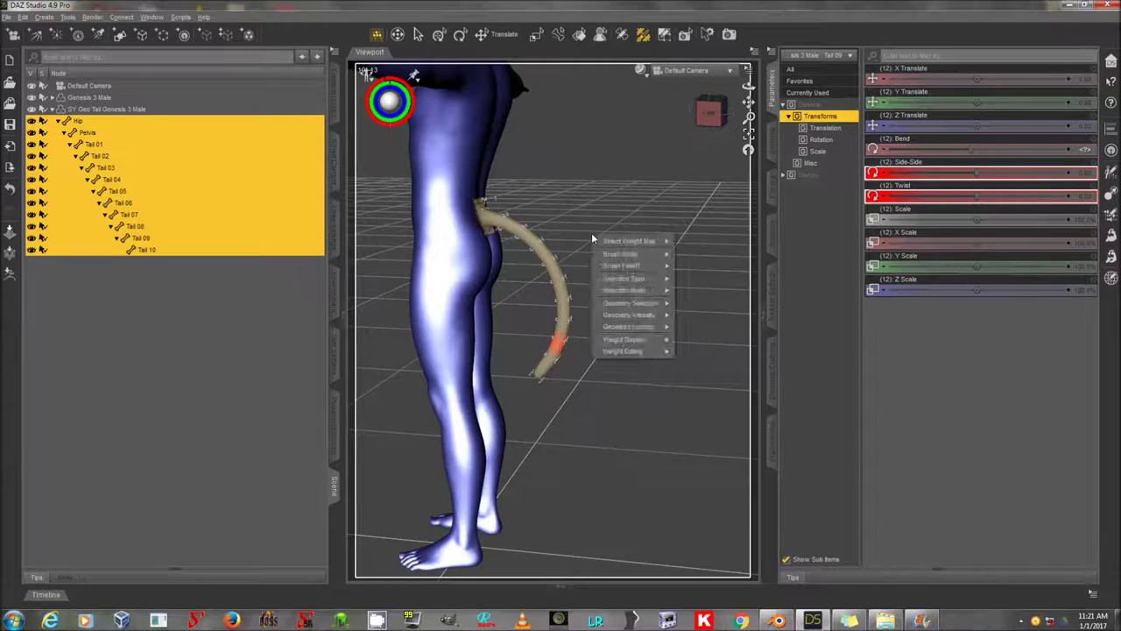
mouse_move(635, 350)
click(705, 364)
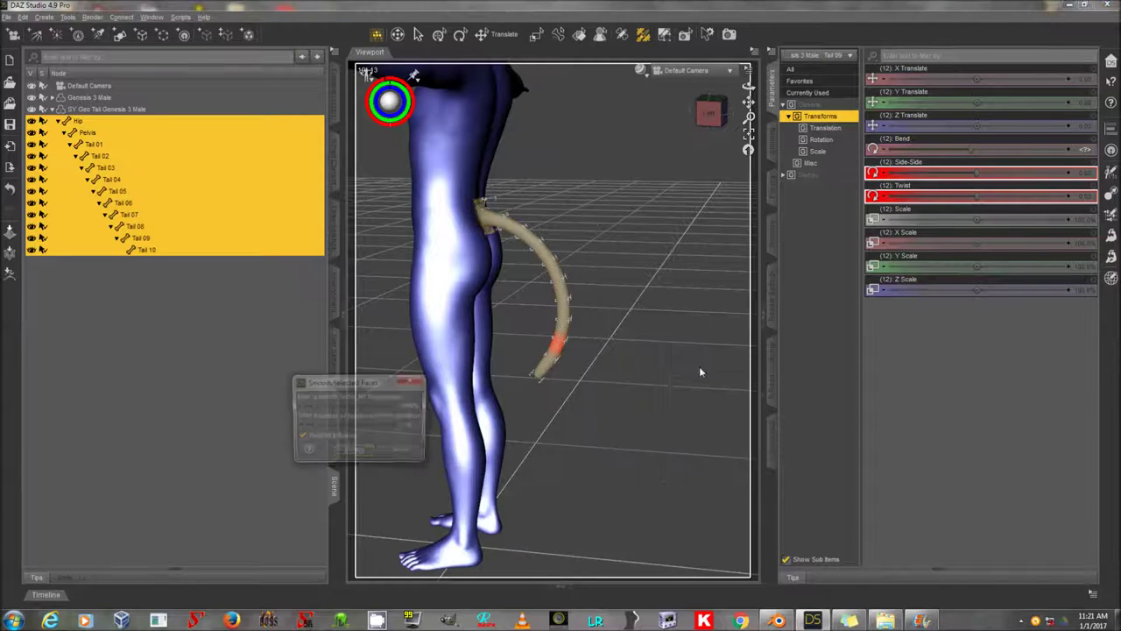
click(313, 409)
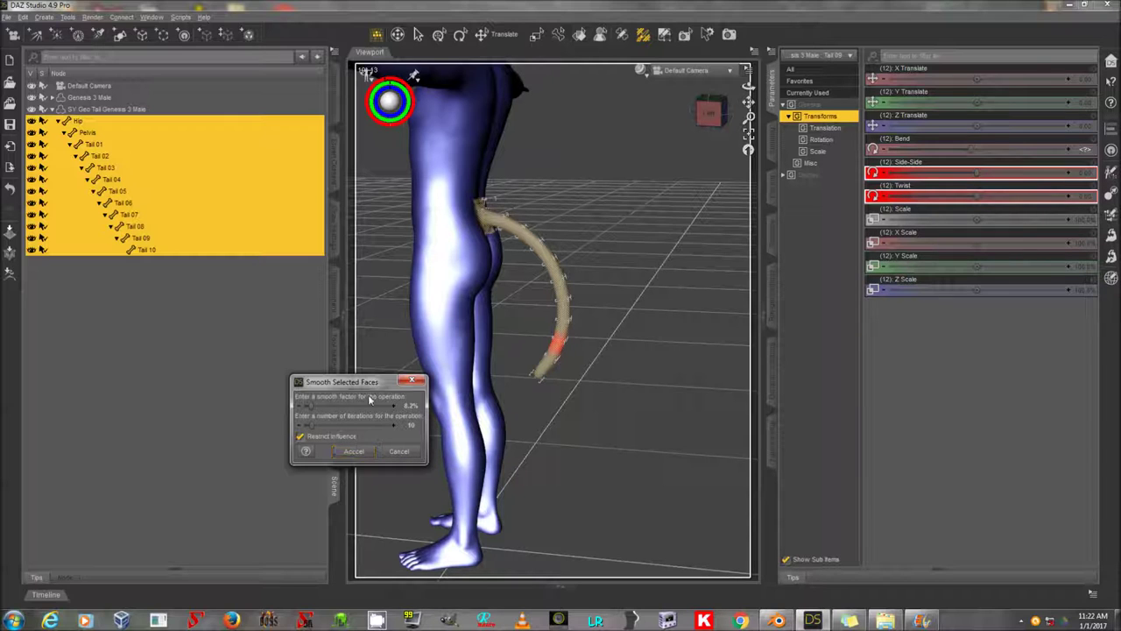
click(354, 450)
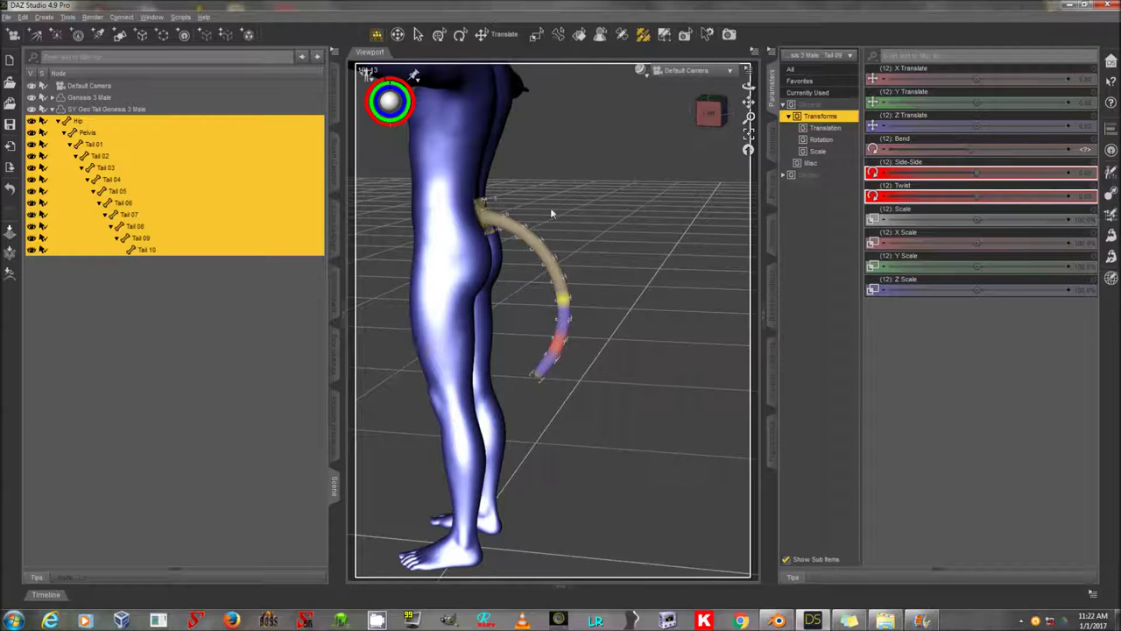
Step: Flex all the selected tail bones to test the bend, return Bend to 0 and clear the bone selection
click(482, 34)
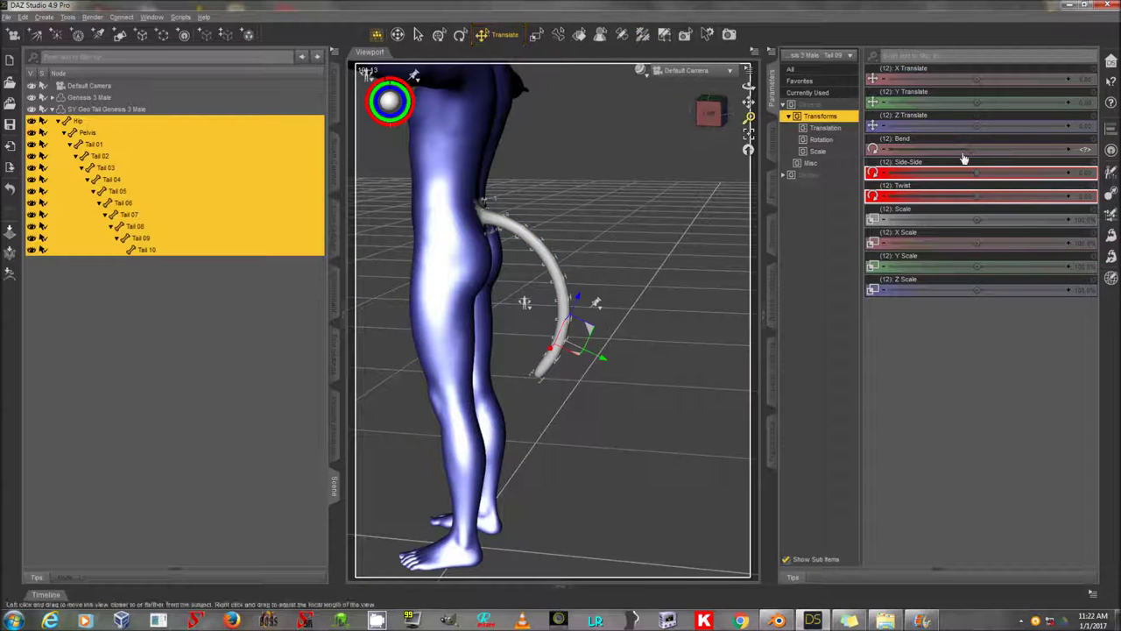
drag(971, 150, 978, 142)
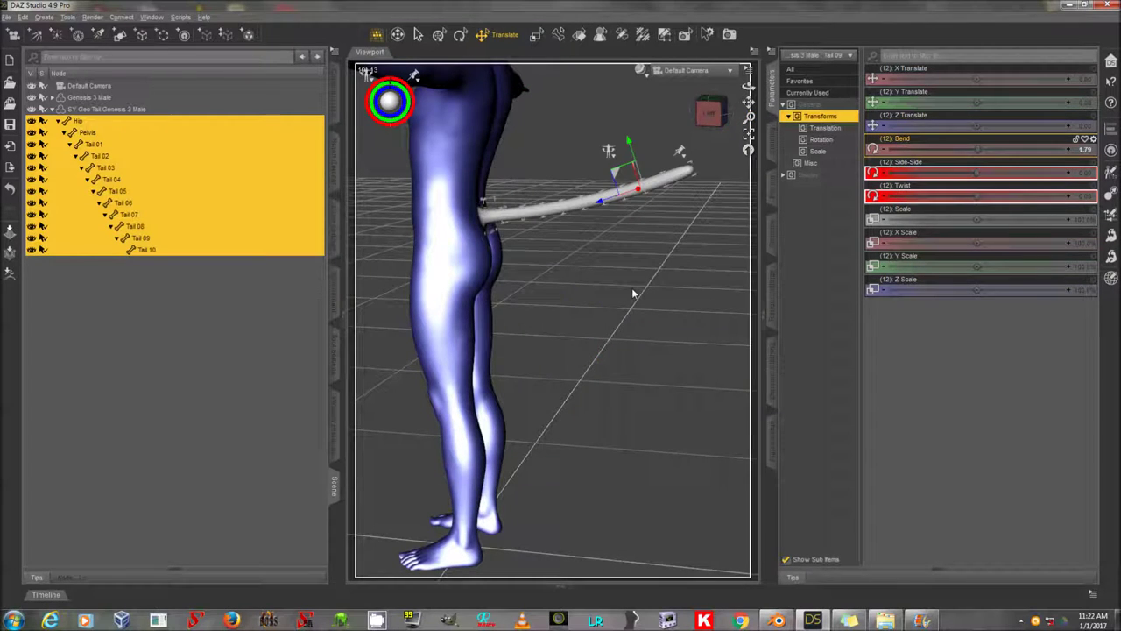
key(ctrl+z)
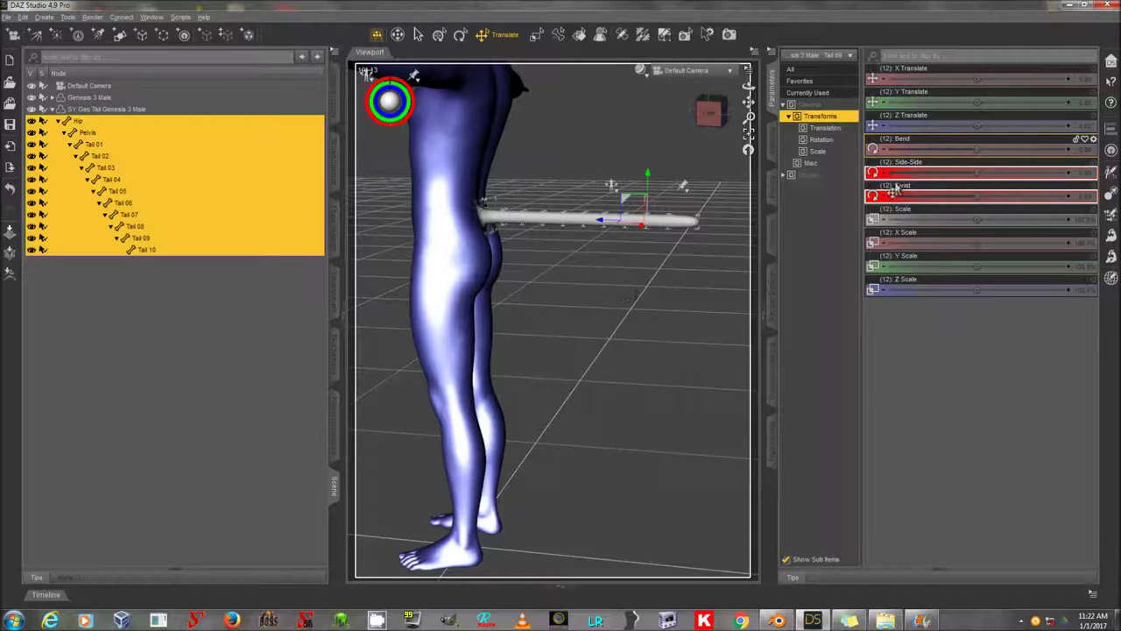
mouse_move(976, 149)
mouse_down()
mouse_move(990, 143)
mouse_move(964, 148)
mouse_move(990, 140)
mouse_move(966, 153)
mouse_up()
key(ctrl+z)
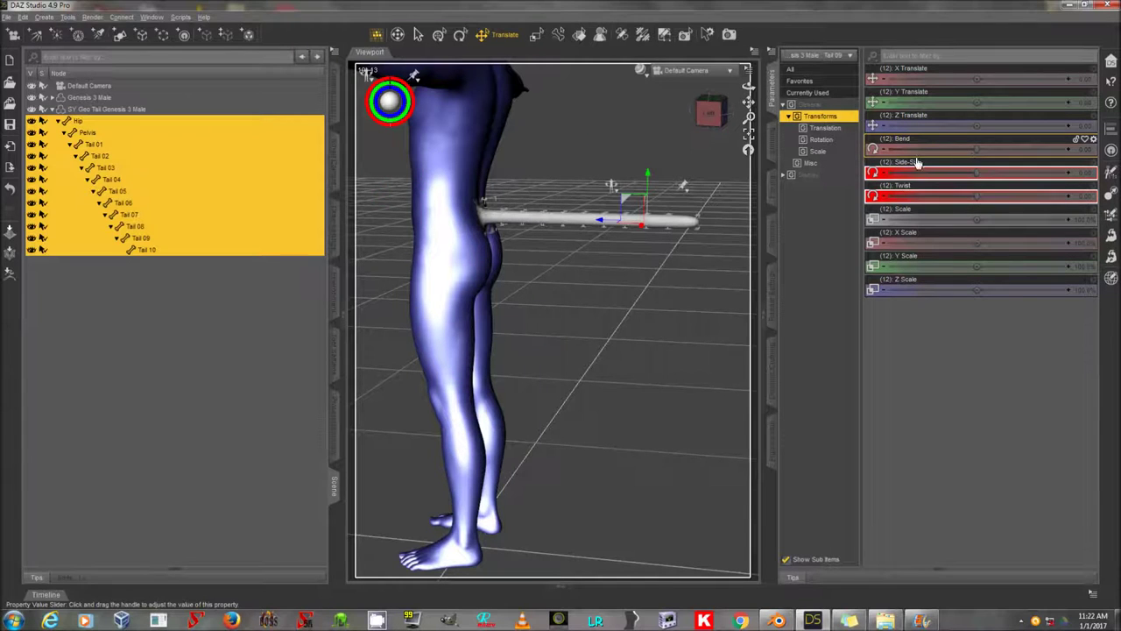
drag(749, 103, 756, 203)
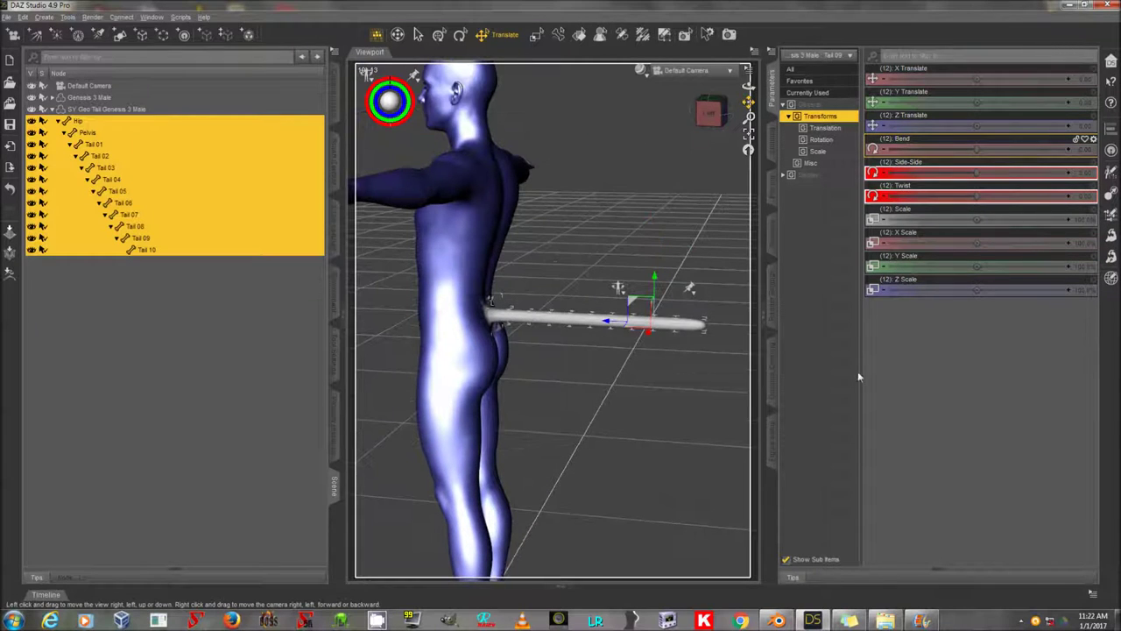
click(716, 86)
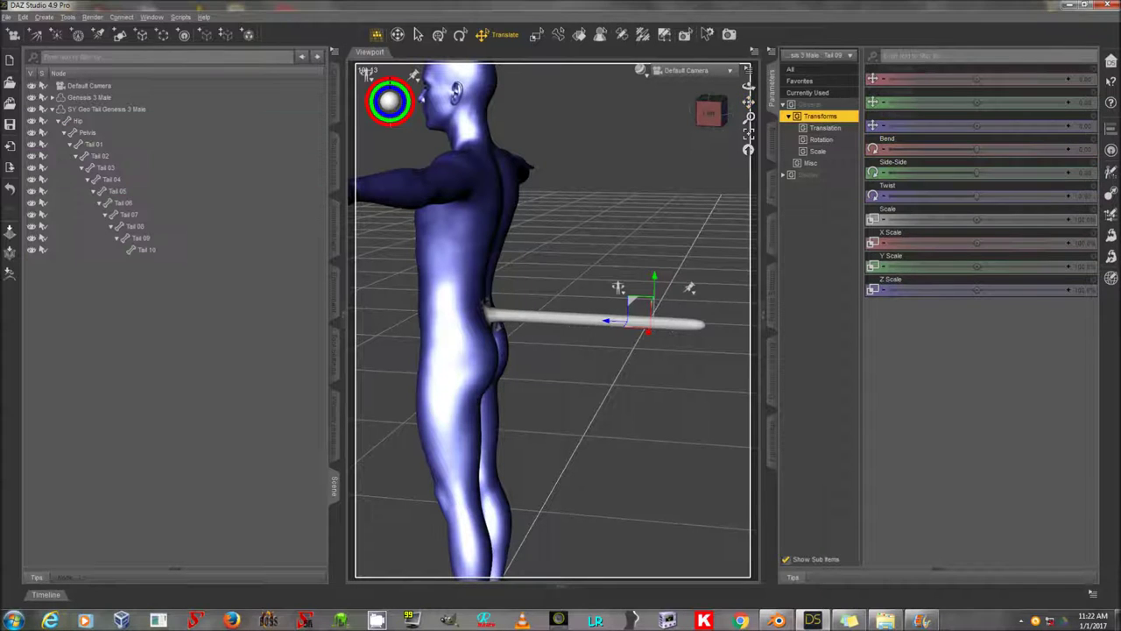
Step: Start saving the SY Geo Tail Genesis 3 Male figure as a Figure/Prop asset in DAZ Studio Libraries/WIP/People/Genesis 3 Male/Anatomy
click(152, 110)
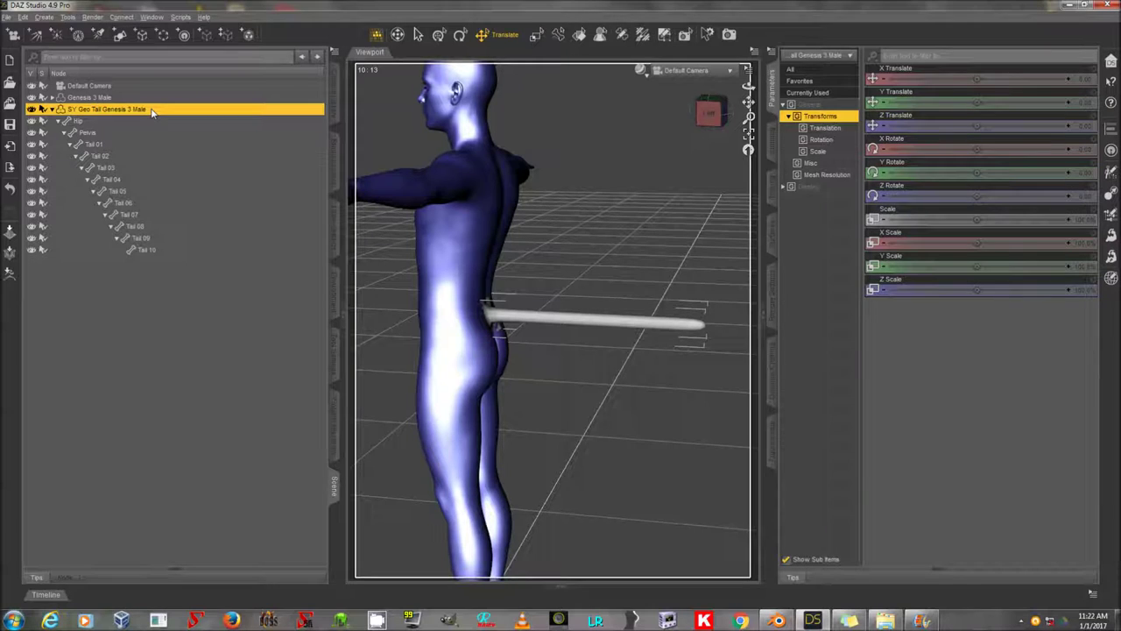
click(6, 17)
mouse_move(91, 99)
mouse_move(261, 341)
click(302, 355)
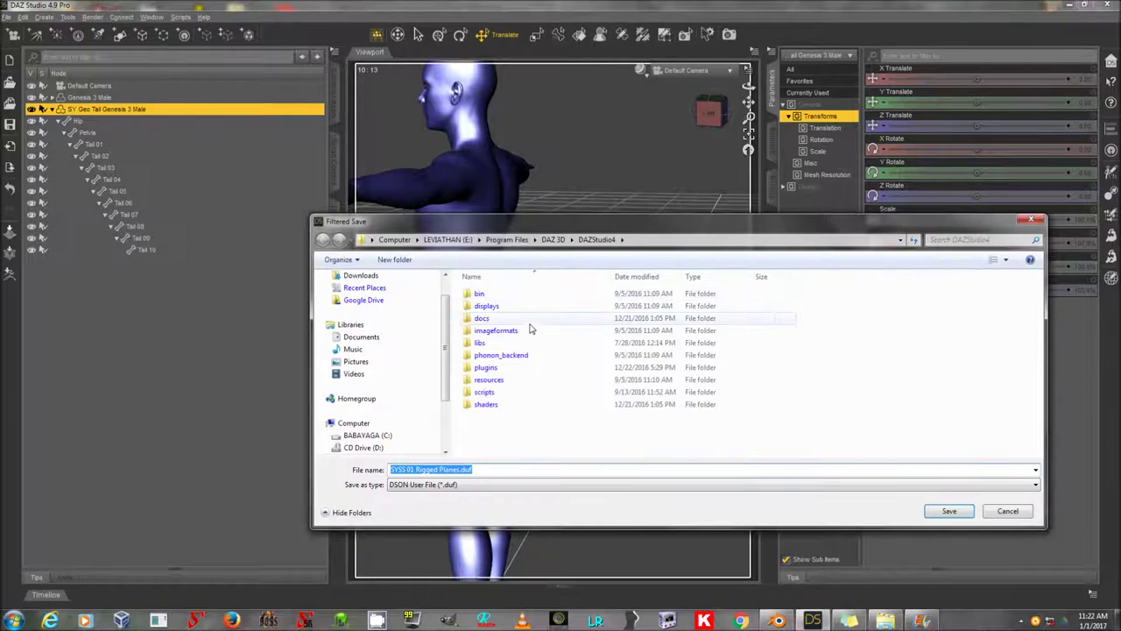
click(457, 239)
double_click(525, 345)
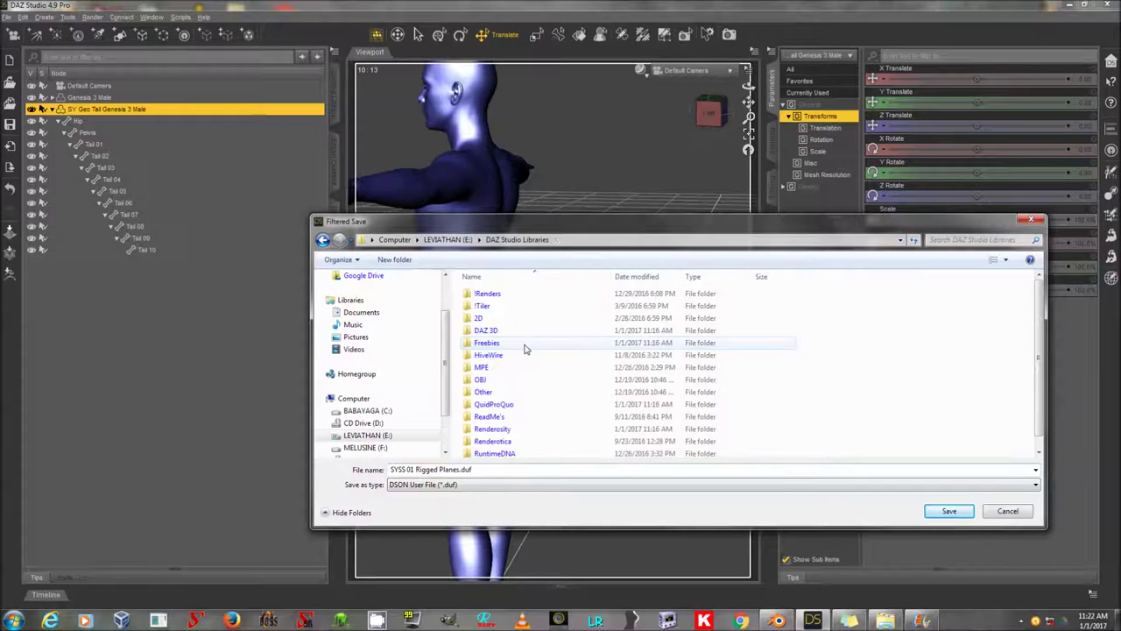
scroll(526, 349, down, 1)
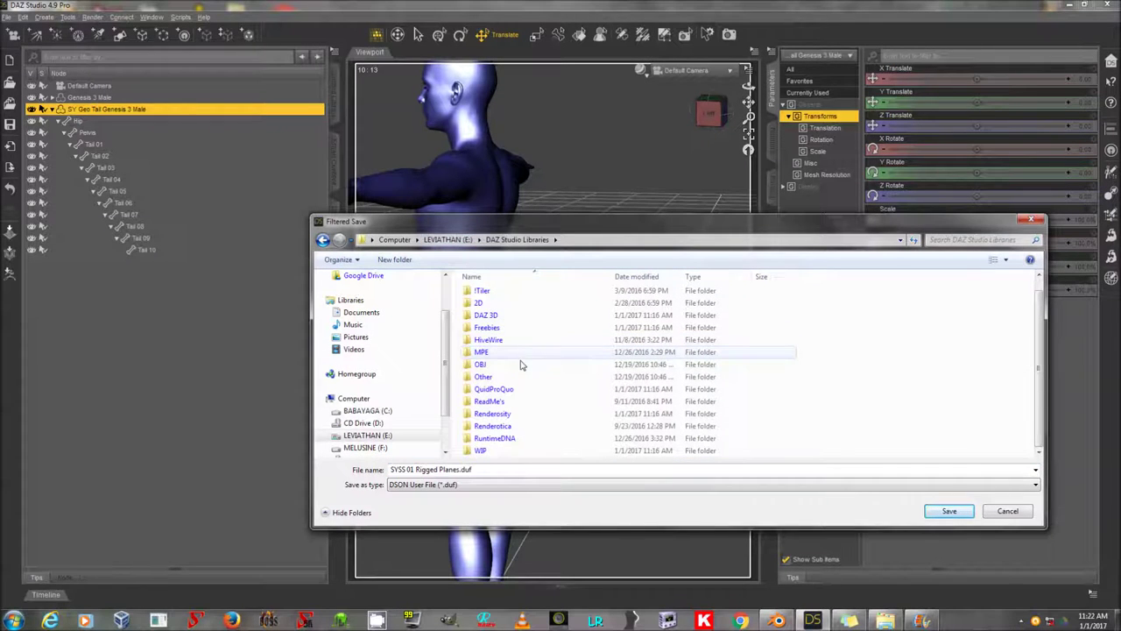
double_click(513, 451)
double_click(520, 342)
double_click(520, 343)
double_click(511, 296)
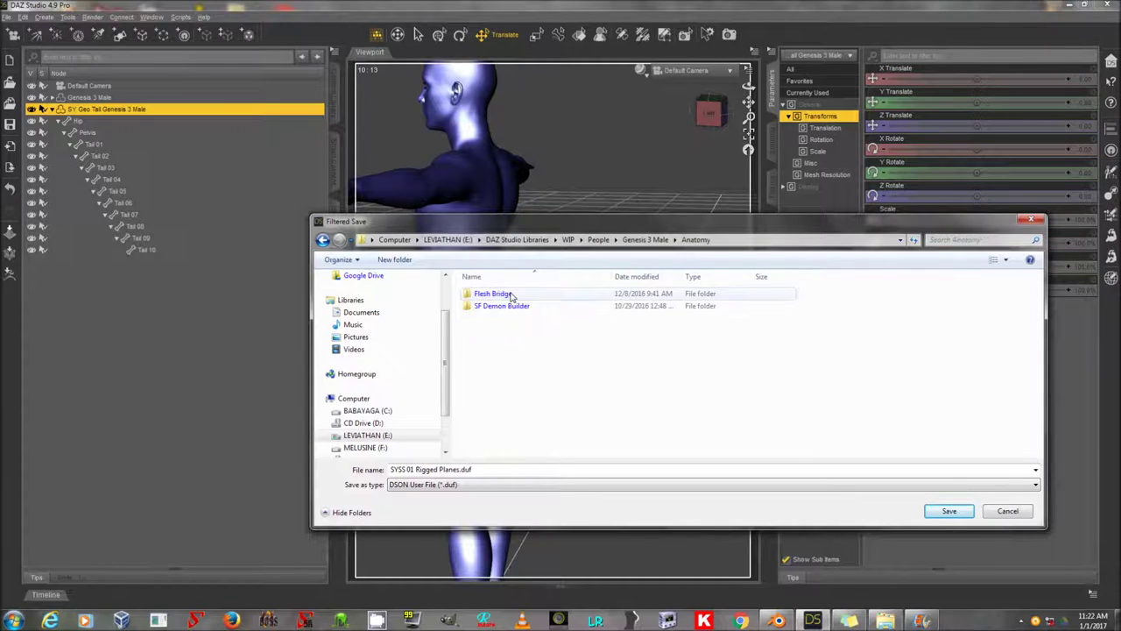
Step: Create a folder named Test Tail inside the Anatomy folder and open it
right_click(523, 332)
mouse_move(466, 457)
click(385, 454)
text(Test Ta)
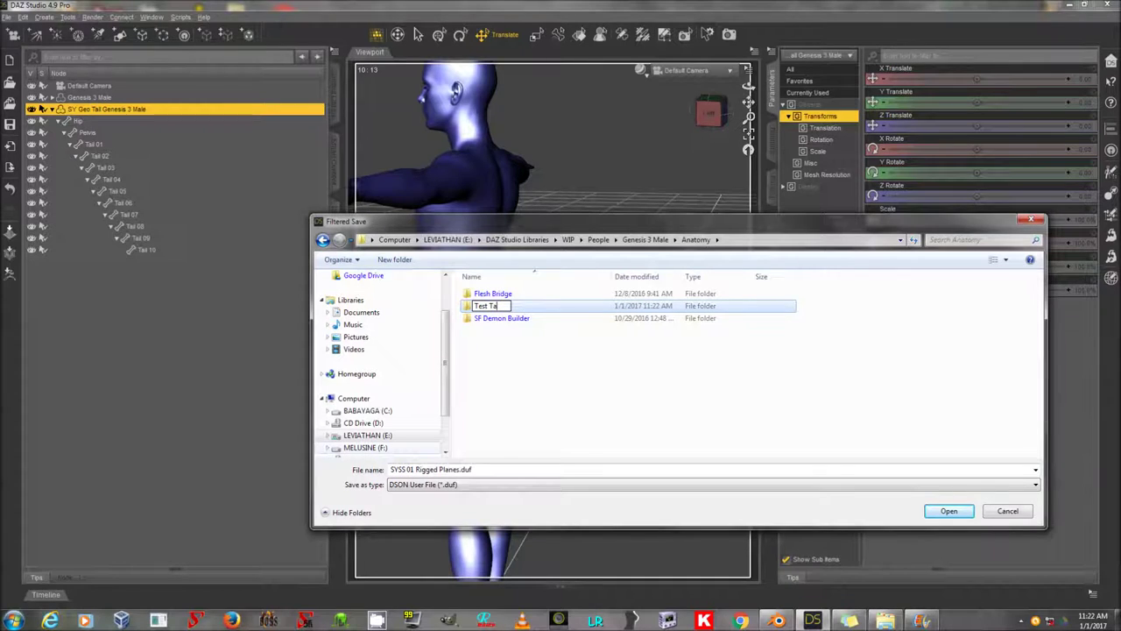
text(il)
key(Return)
double_click(503, 320)
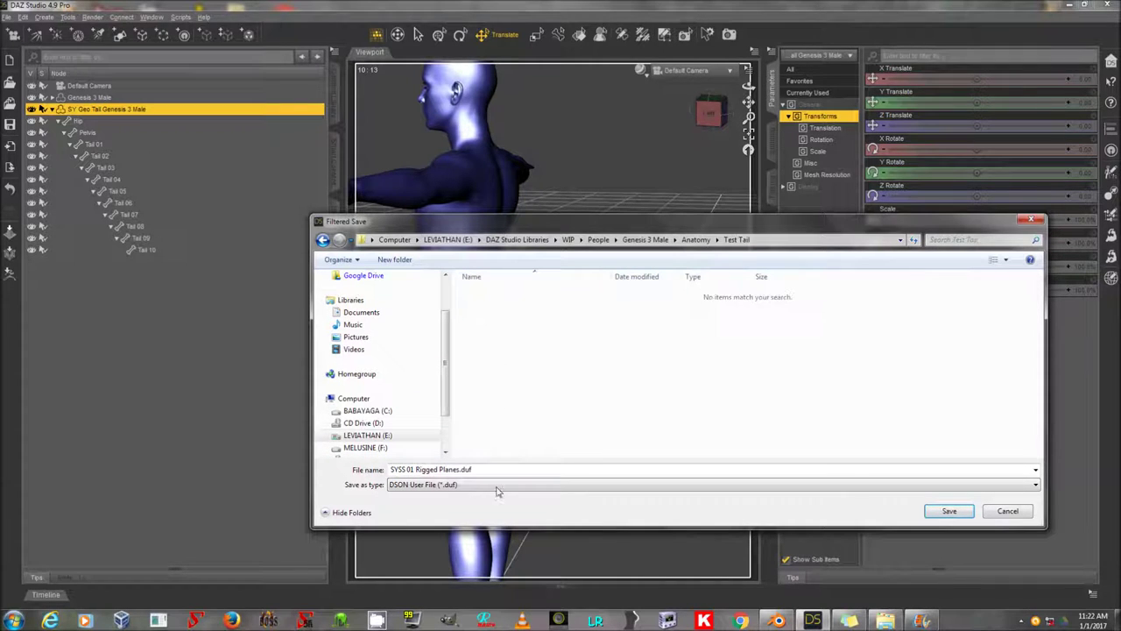
Step: Name the asset file SY Geo Tail Genesis 3 Male and save it in the Test Tail folder
text(SY geo Tail Genesis 3)
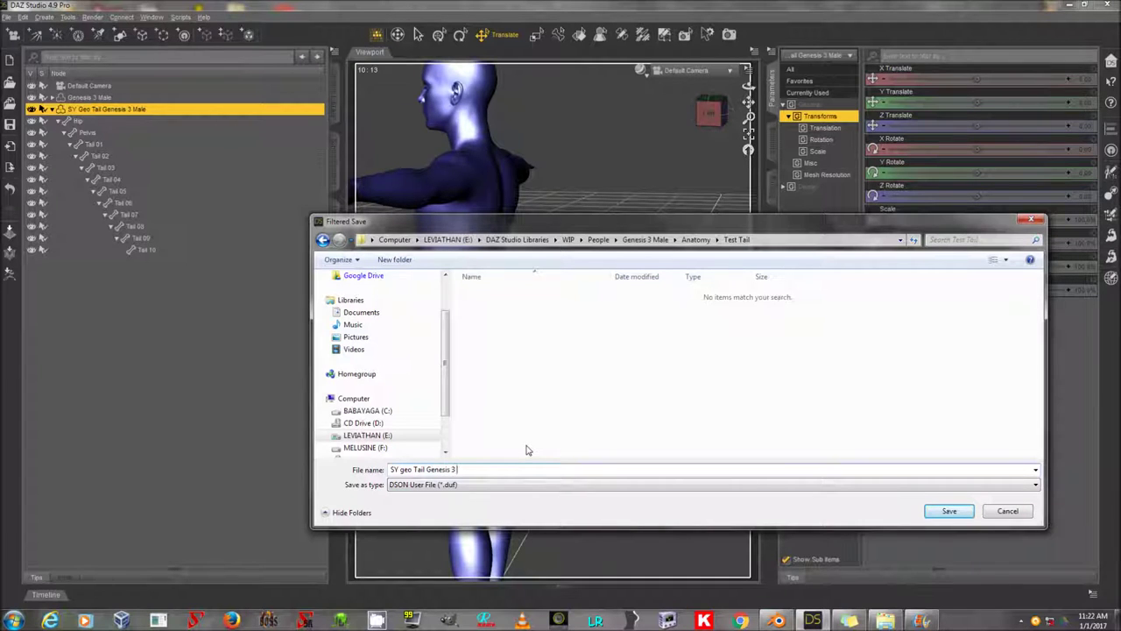
text(G)
click(955, 512)
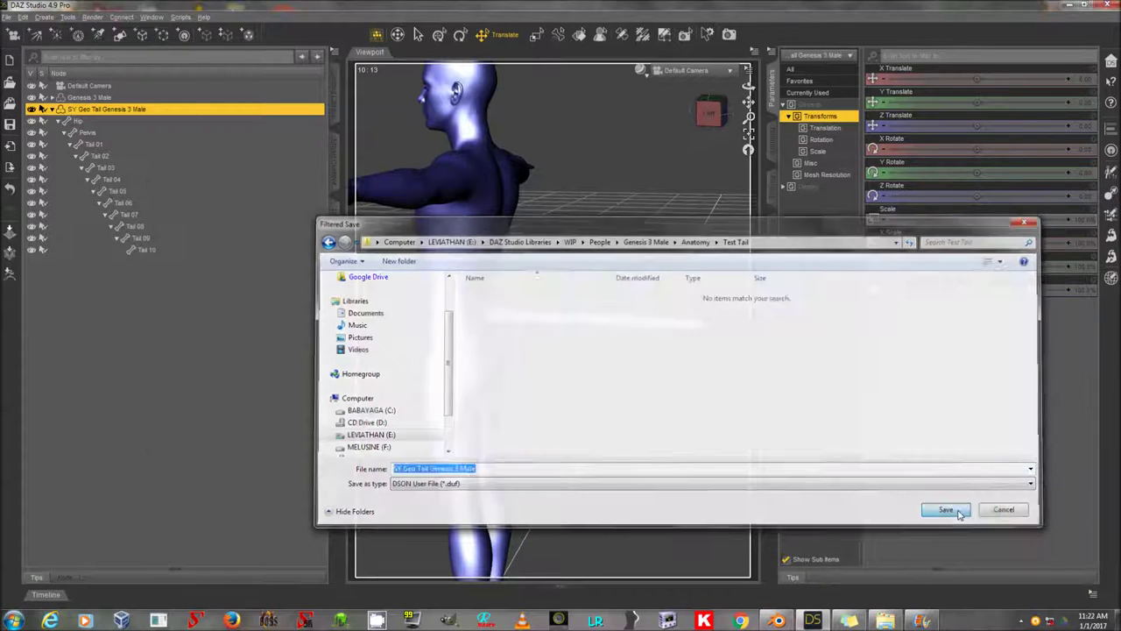
Step: Fill in the vendor name, set the product name to TestTail, keep the item name and accept the asset save options
click(268, 225)
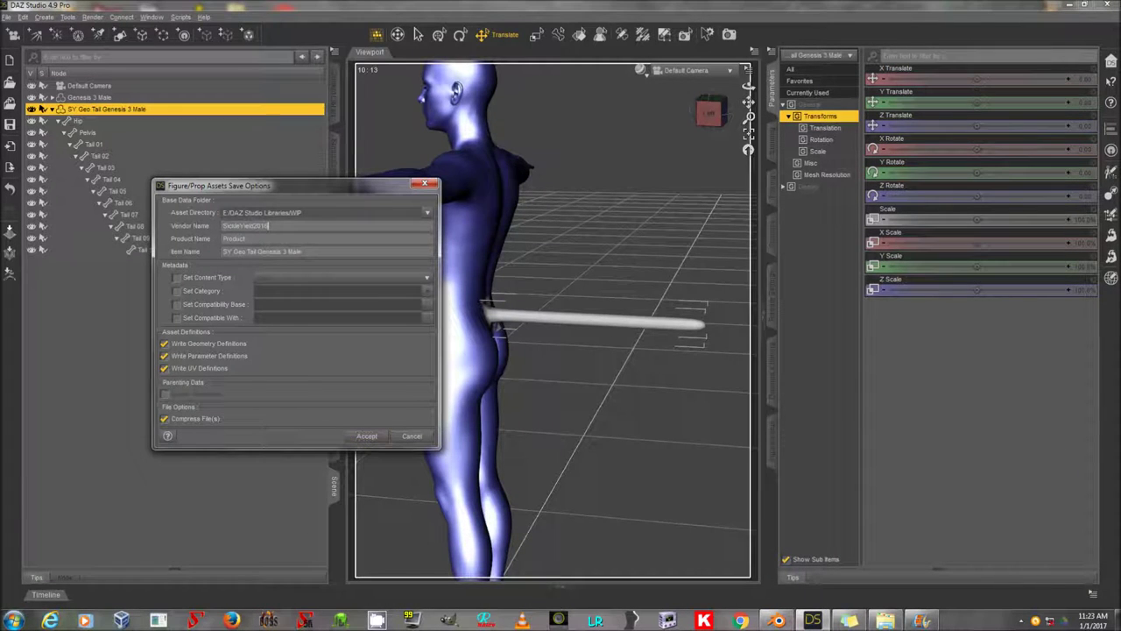
double_click(261, 241)
text(TestTail)
key(Tab)
key(Right)
click(367, 437)
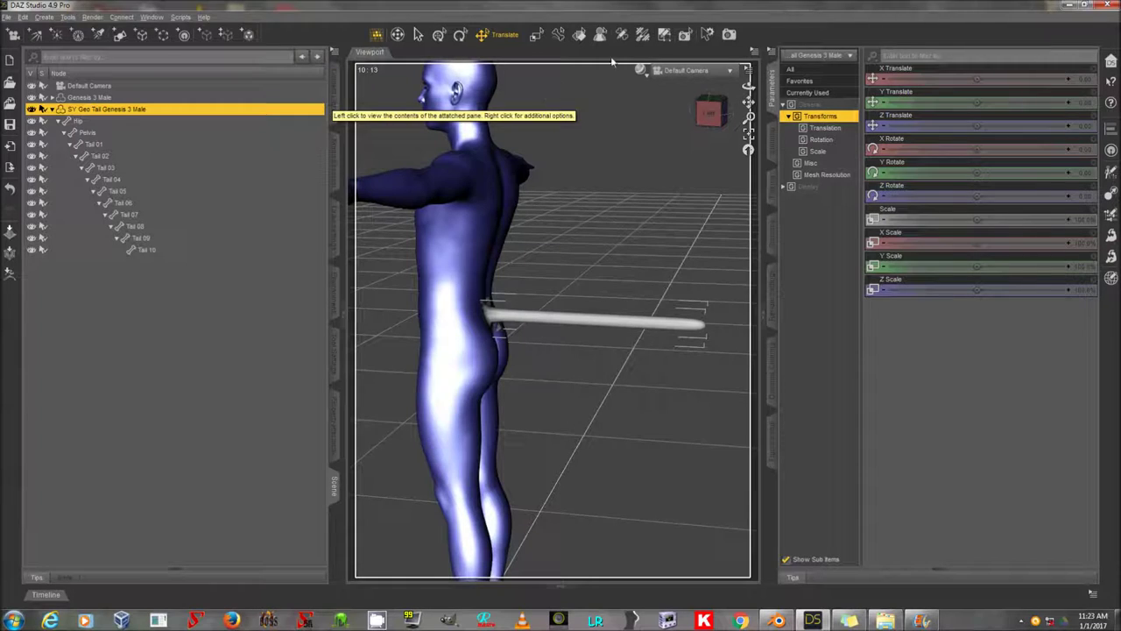
Step: Memorize the tail figure's rigging with the Joint Editor
click(621, 37)
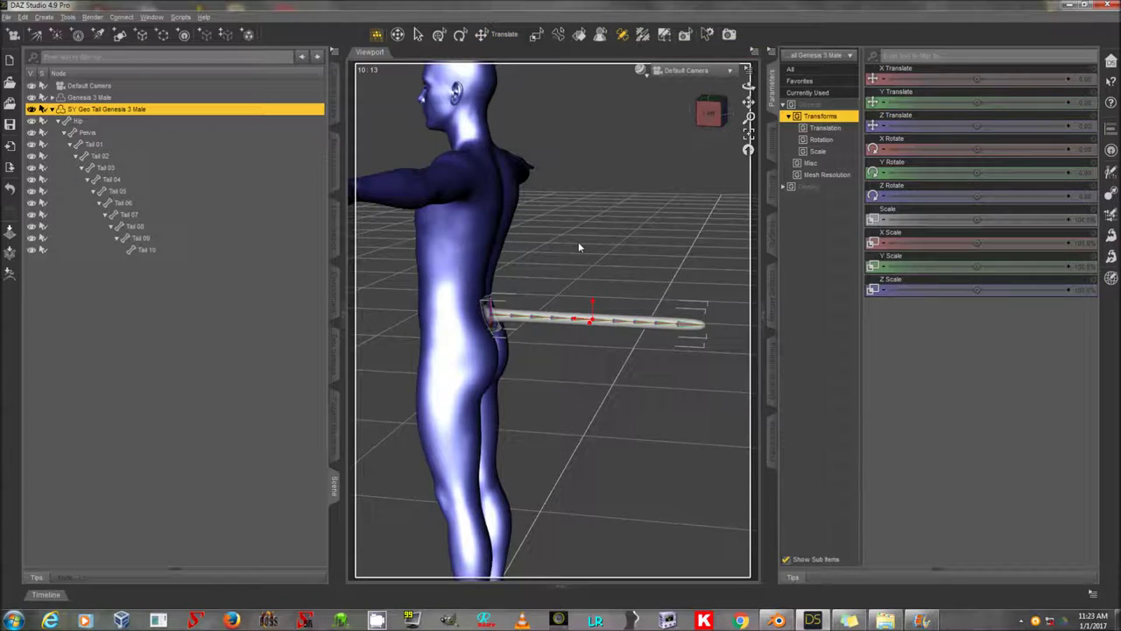
right_click(584, 297)
mouse_move(632, 395)
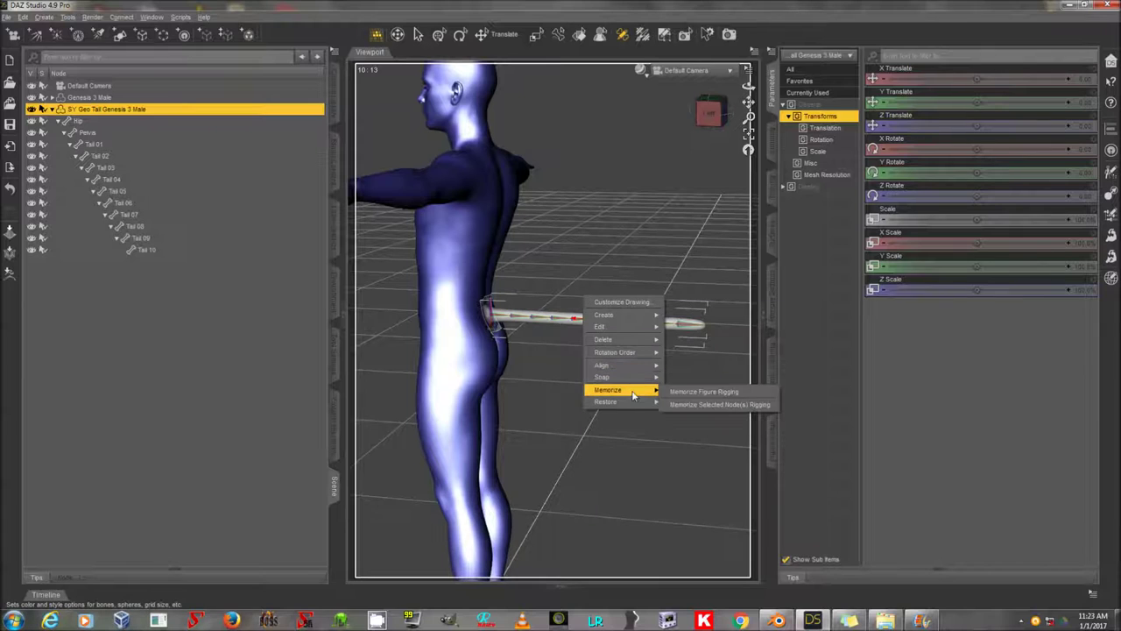
click(703, 393)
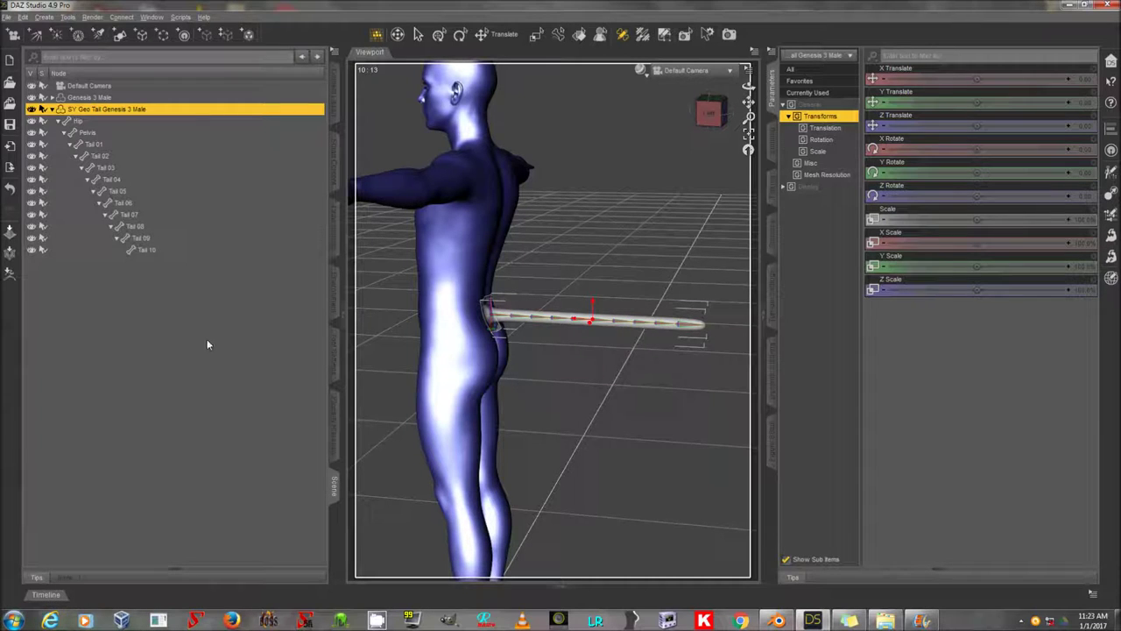
Step: Save the tail as a Figure/Prop asset again, overwriting the existing file with the same save options
key(alt+f)
mouse_move(72, 101)
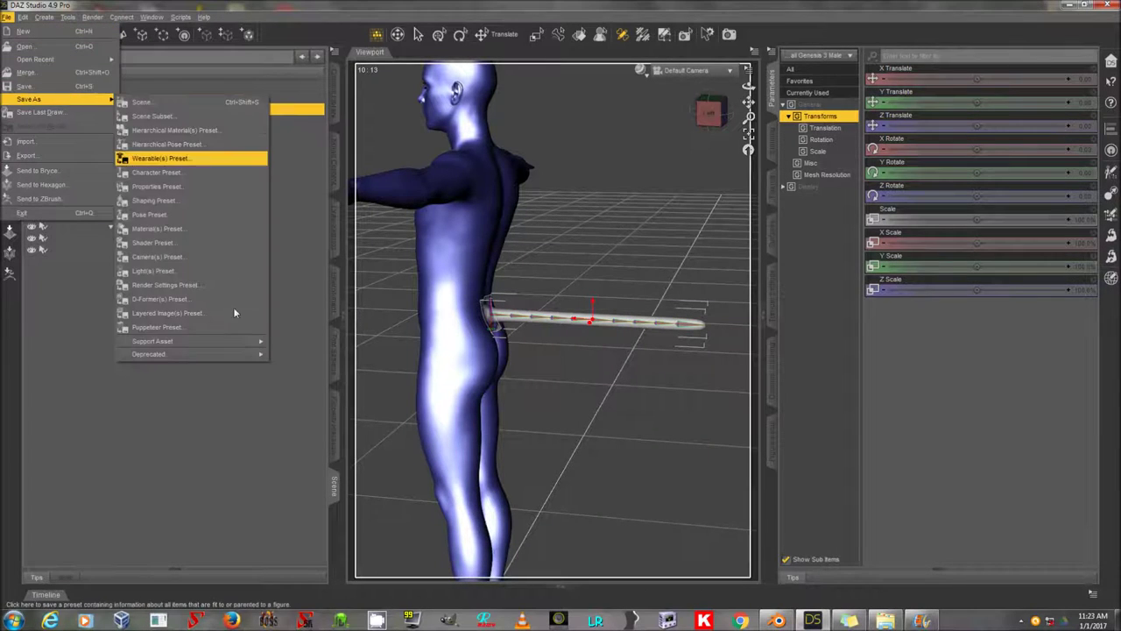
mouse_move(232, 340)
click(351, 359)
double_click(570, 295)
click(537, 321)
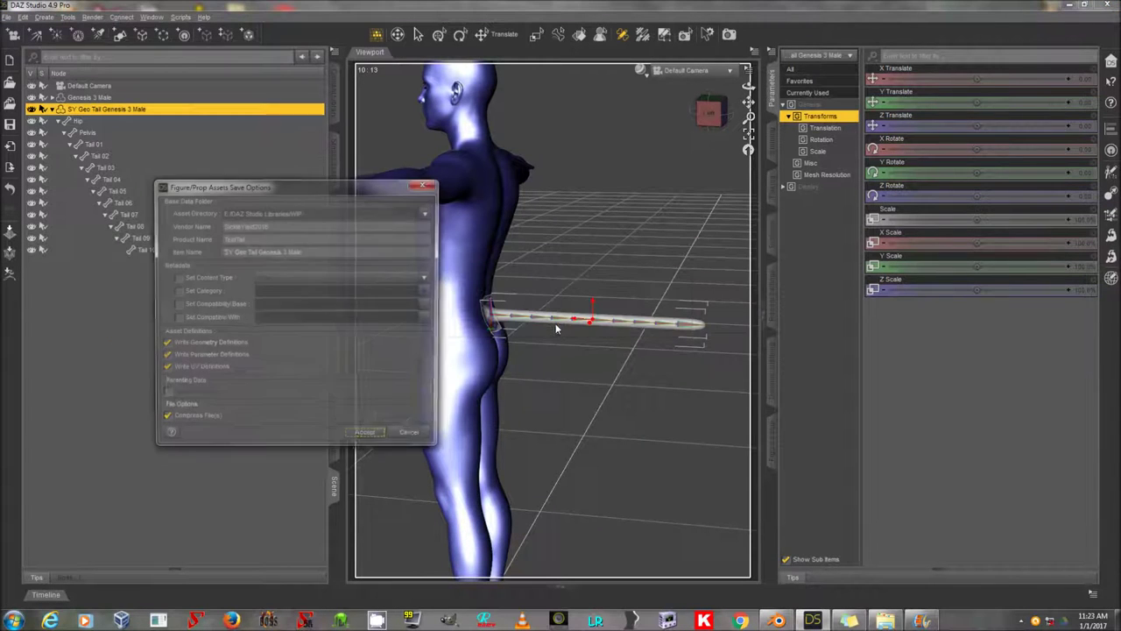
click(369, 433)
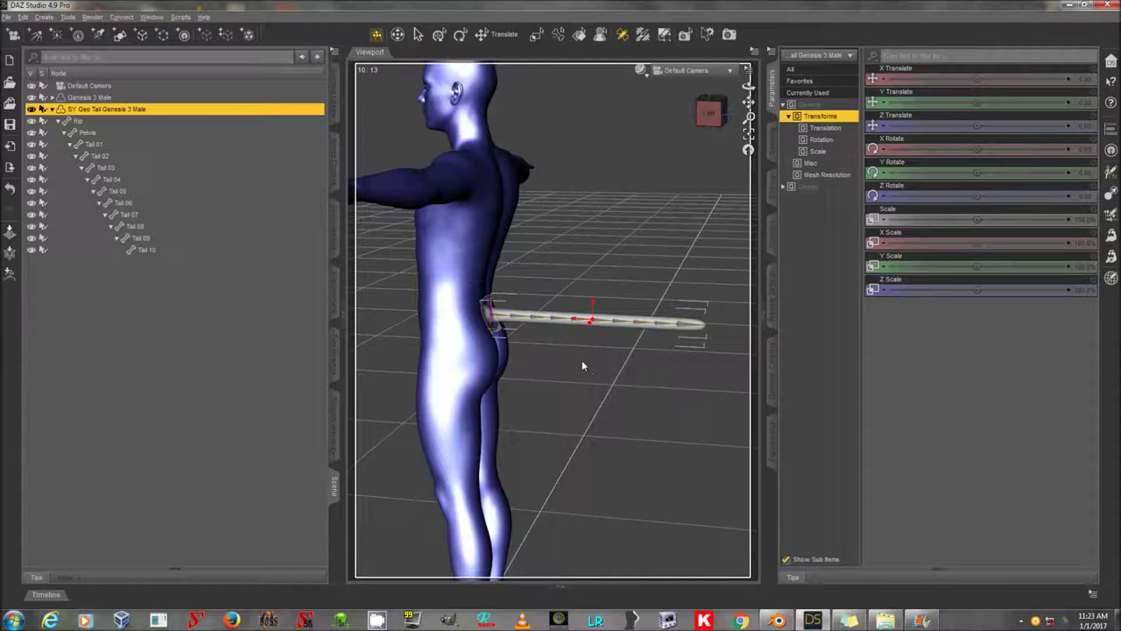
Step: Activate the Geometry Editor on the tail figure and clear its geometry selection
drag(749, 87, 772, 87)
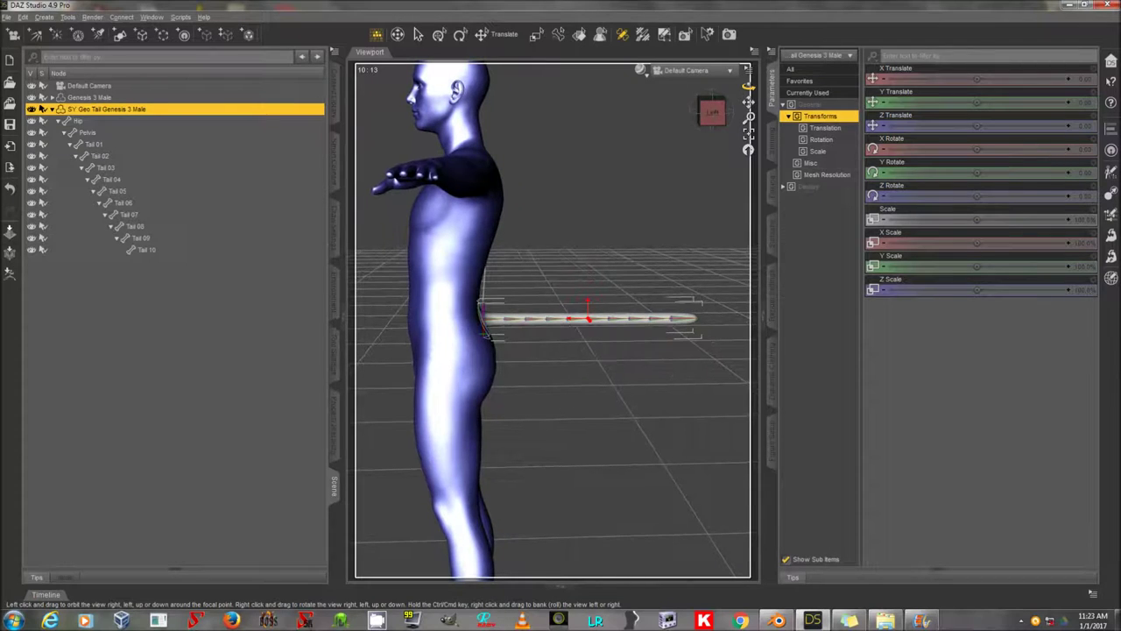
click(637, 35)
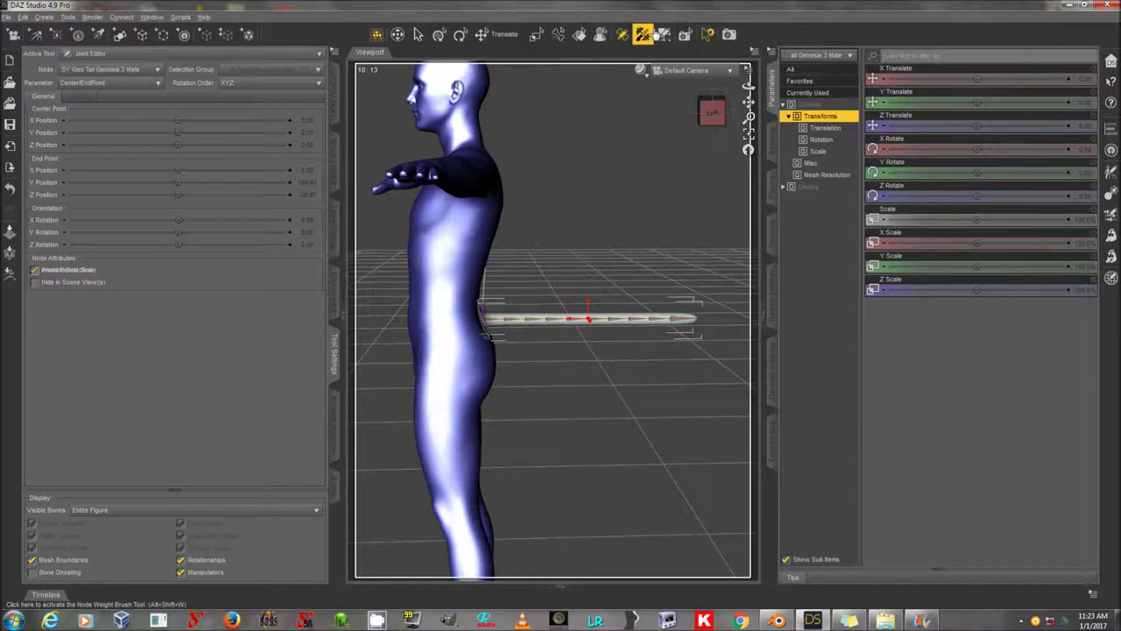
click(665, 35)
right_click(563, 229)
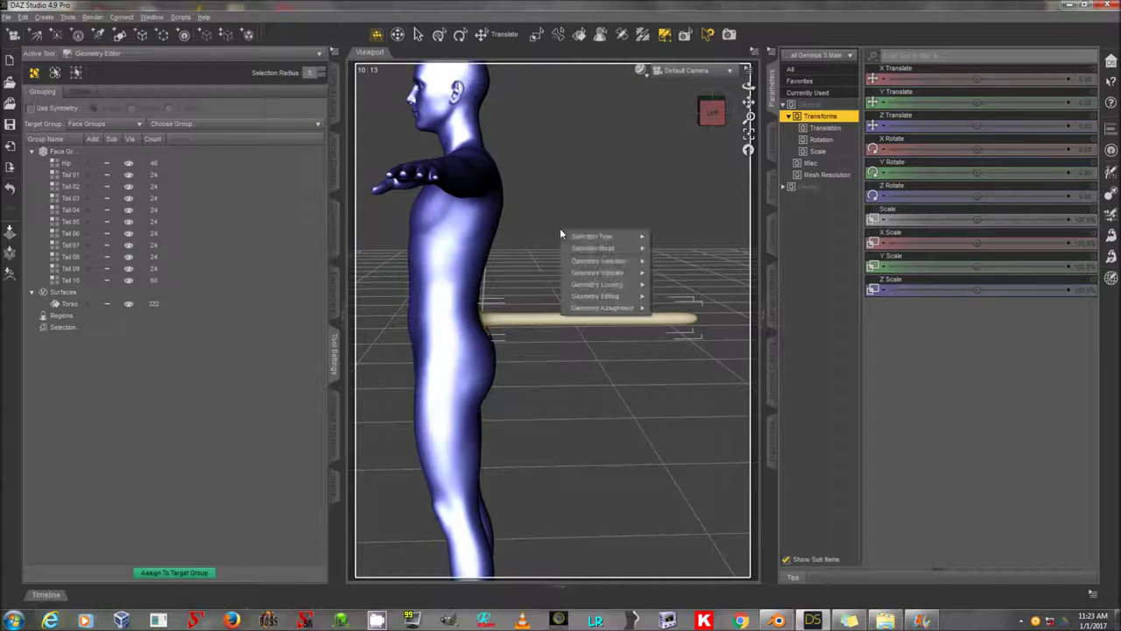
mouse_move(616, 261)
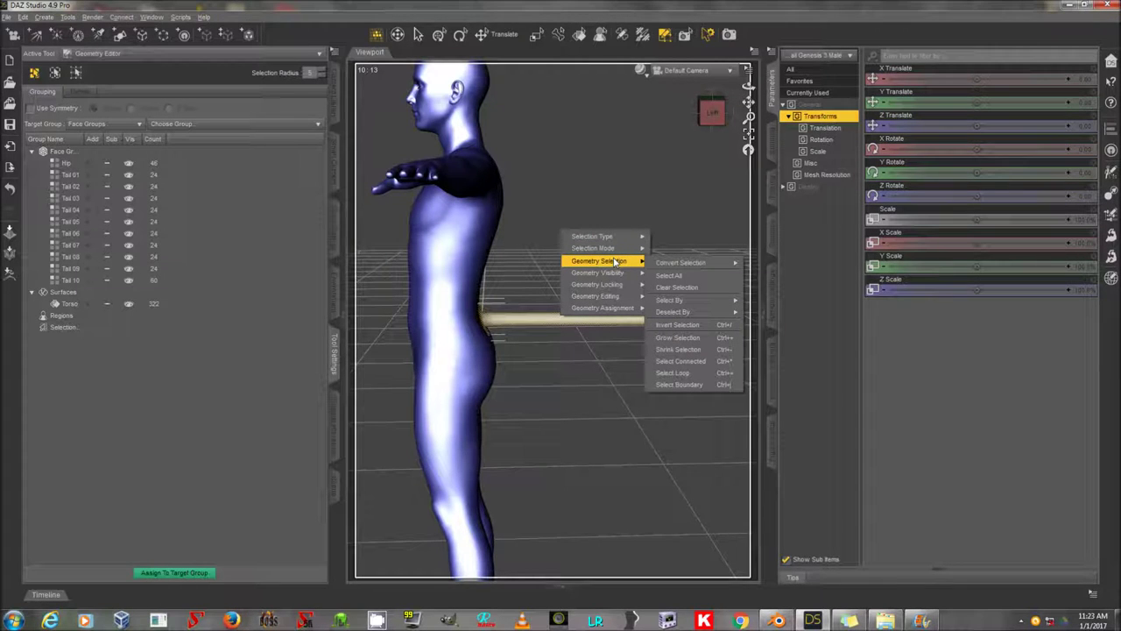
click(685, 289)
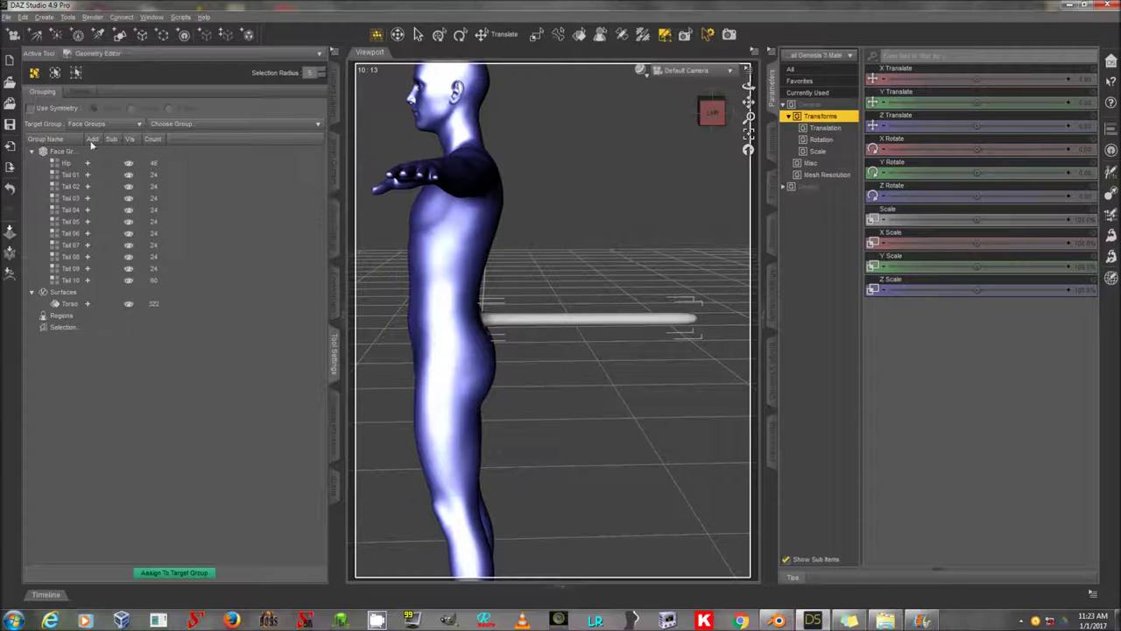
Step: Add the face groups Tail 01 through Tail 10 to the tail's geometry selection, leaving Hip out
drag(83, 138, 125, 138)
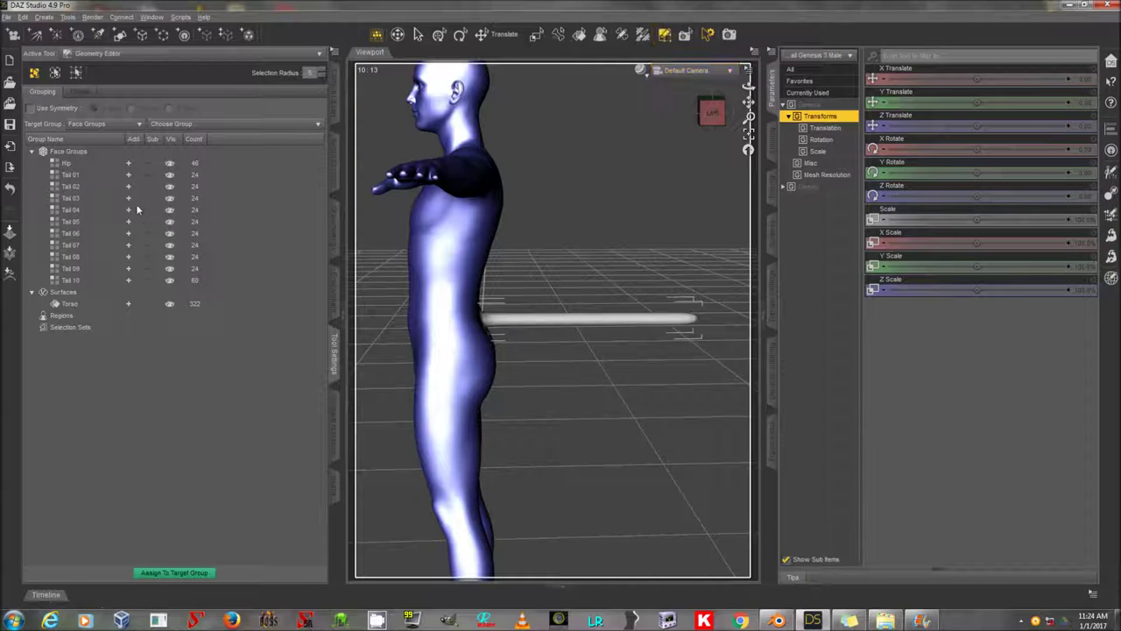
click(129, 175)
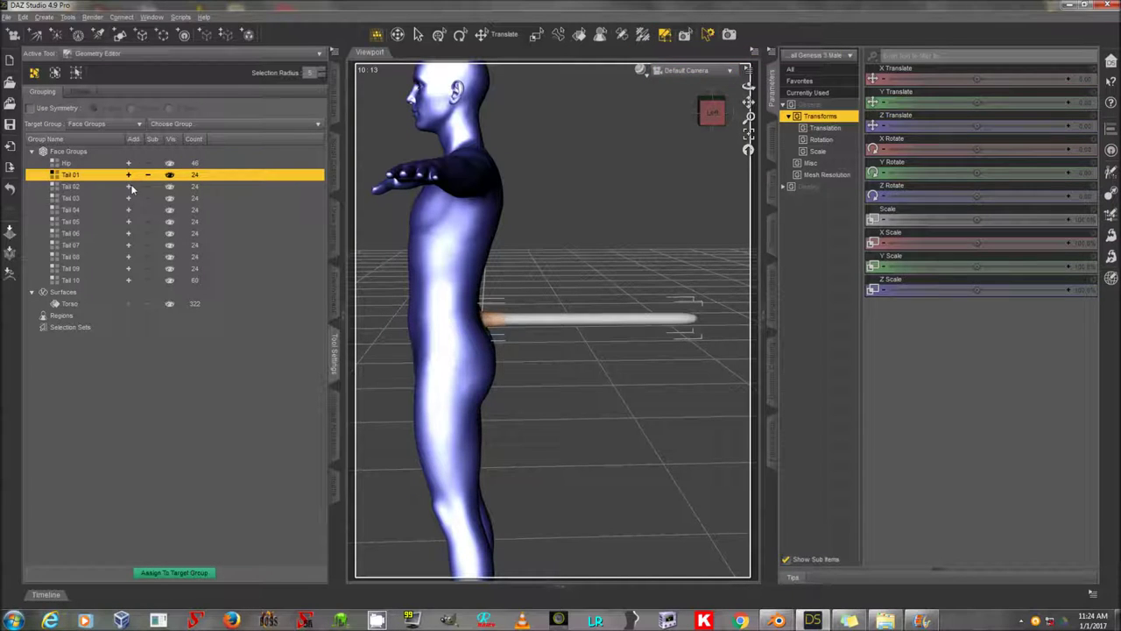
click(130, 187)
click(130, 199)
click(130, 210)
click(129, 222)
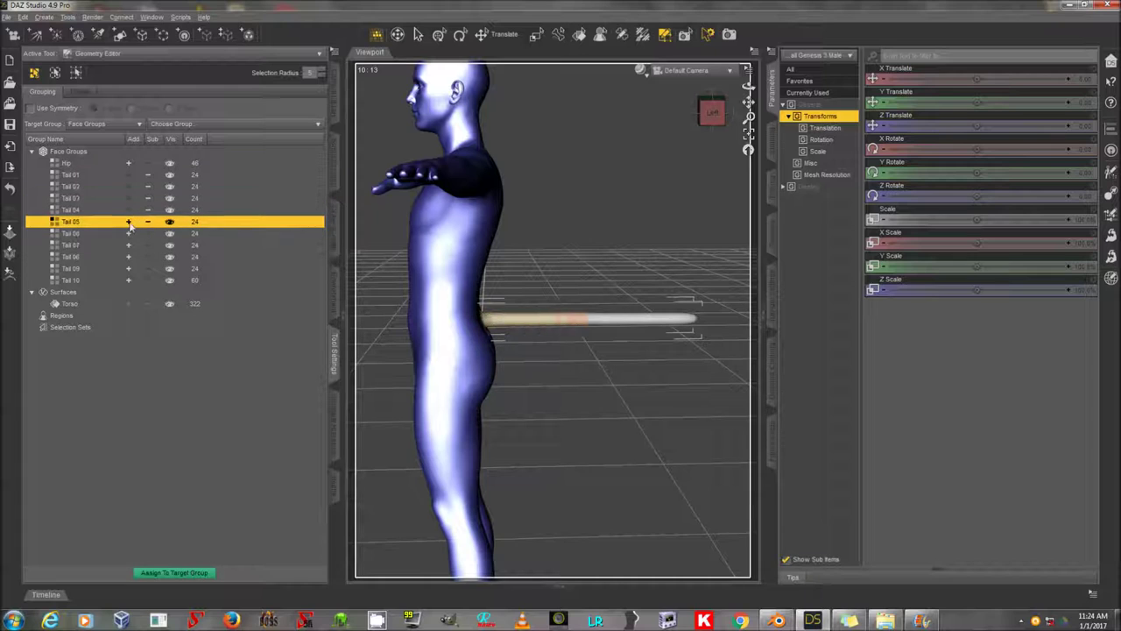
click(129, 234)
click(130, 246)
click(129, 257)
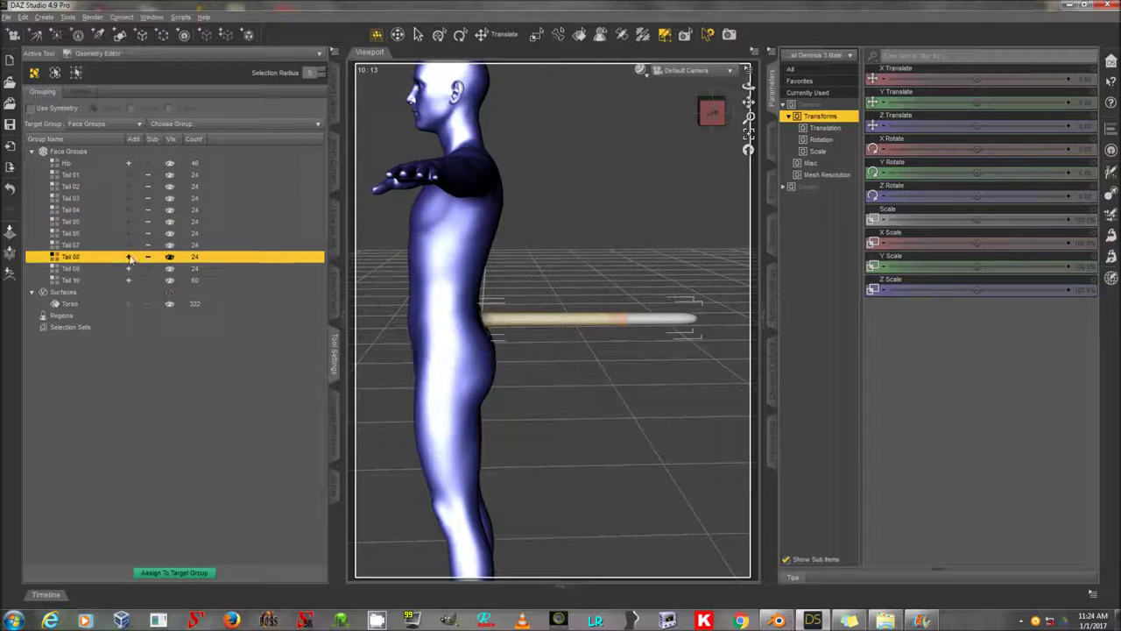
click(129, 269)
click(128, 281)
Step: Hide the selected tail polygons and switch to the Translate tool
mouse_move(748, 87)
mouse_down()
mouse_move(561, 123)
mouse_move(758, 104)
mouse_up()
right_click(628, 208)
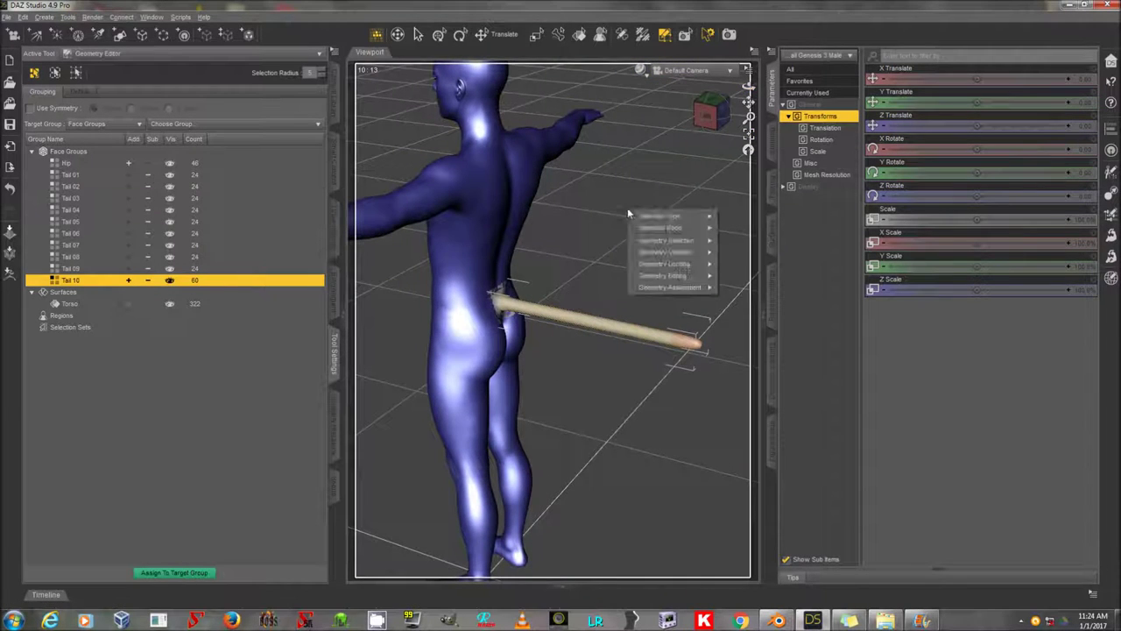
mouse_move(669, 267)
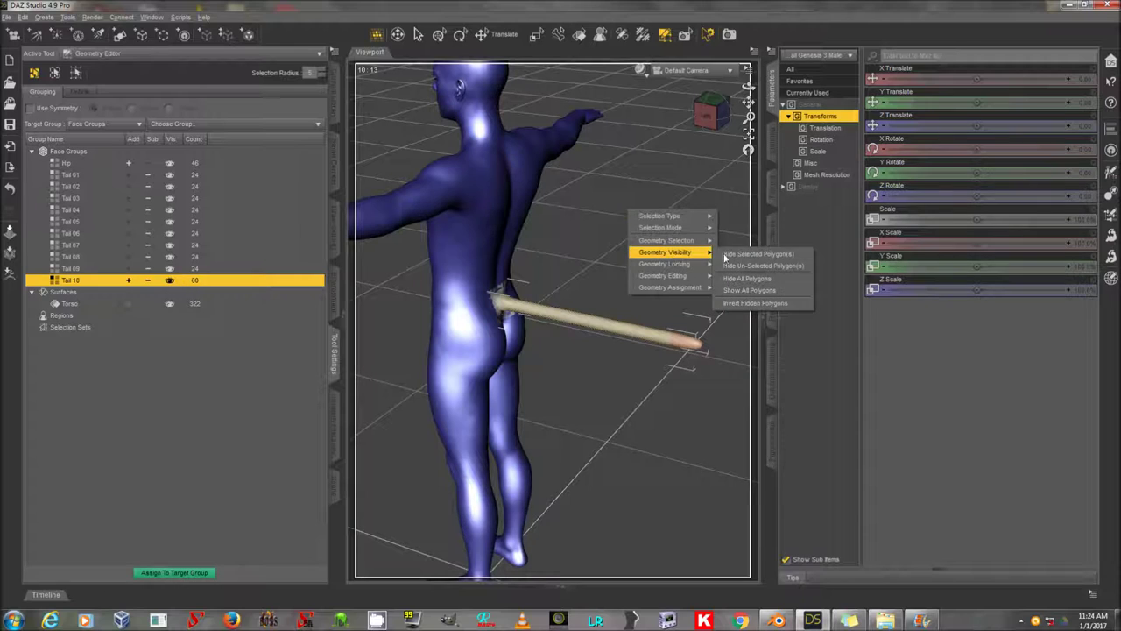
click(755, 254)
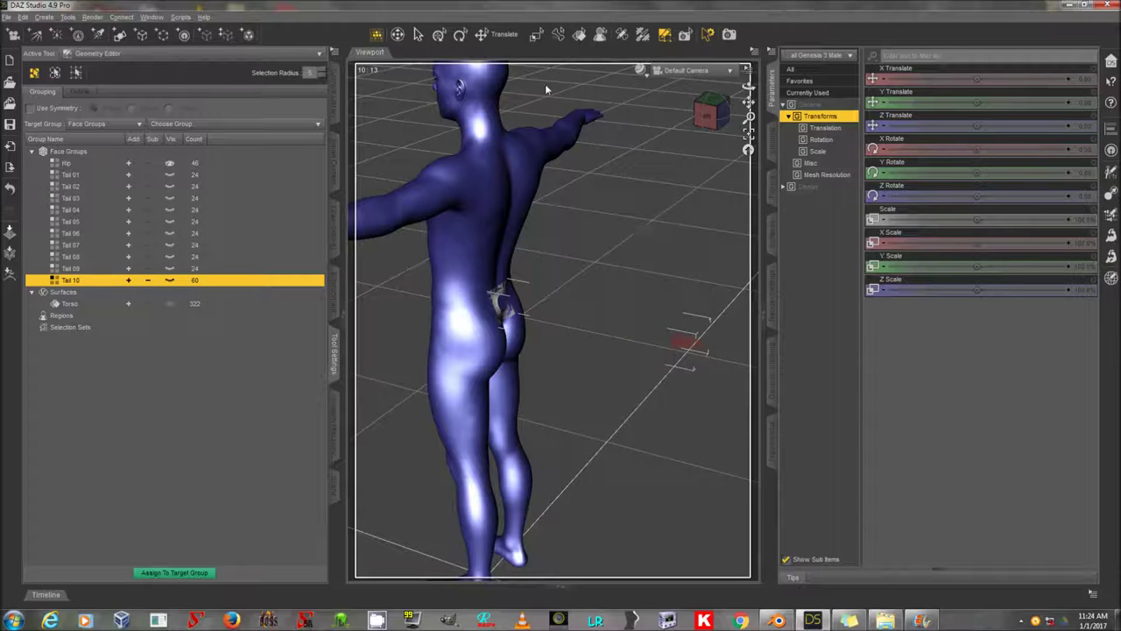
click(502, 37)
drag(748, 118, 701, 75)
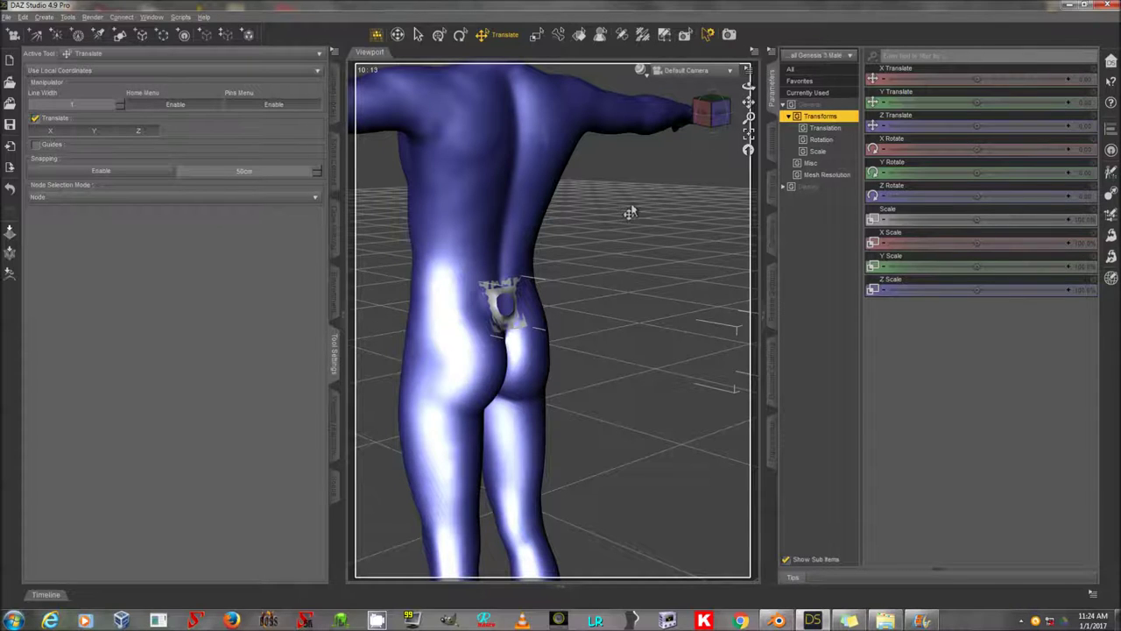
Step: Open the Transfer Utility with Genesis 3 Male as source and SY Geo Tail Genesis 3 Male as target, and show its options
click(1111, 193)
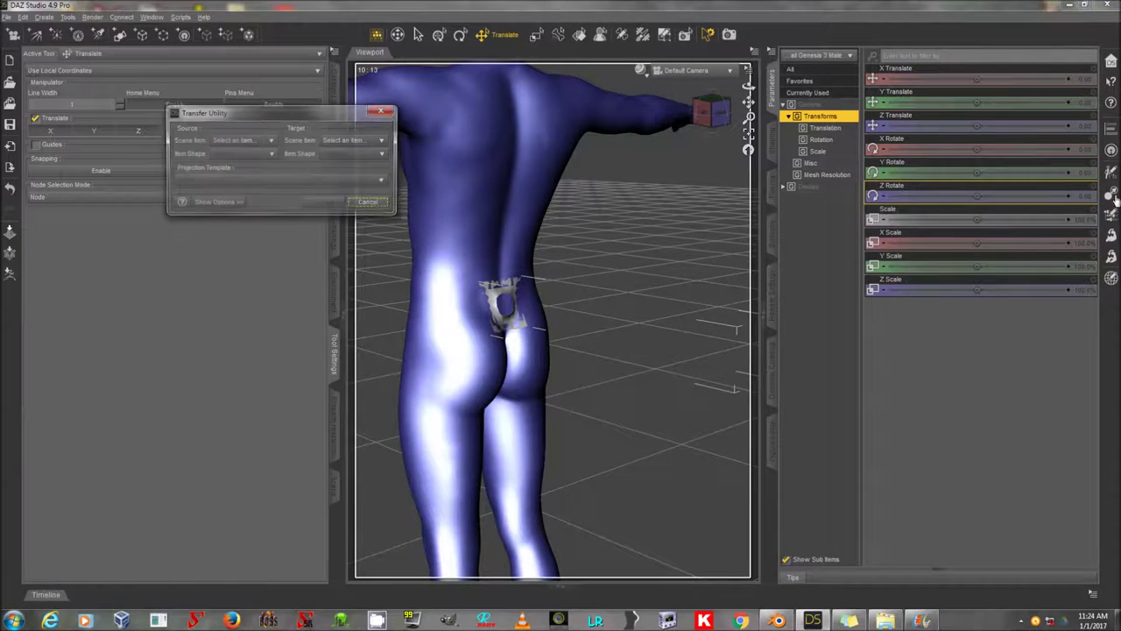
click(235, 142)
click(248, 165)
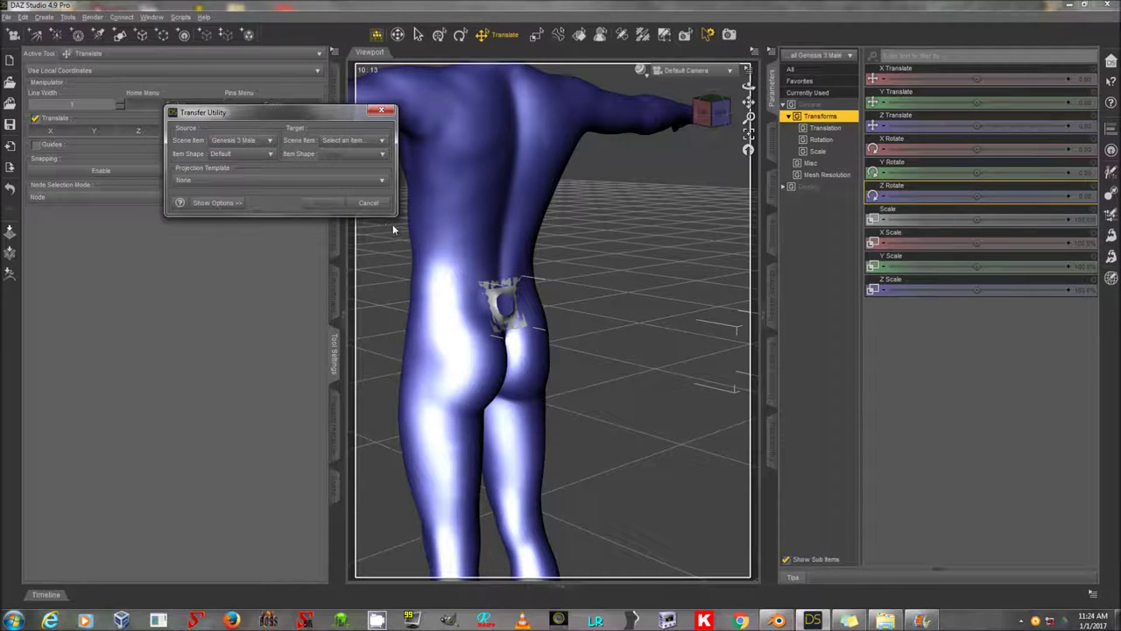
click(355, 140)
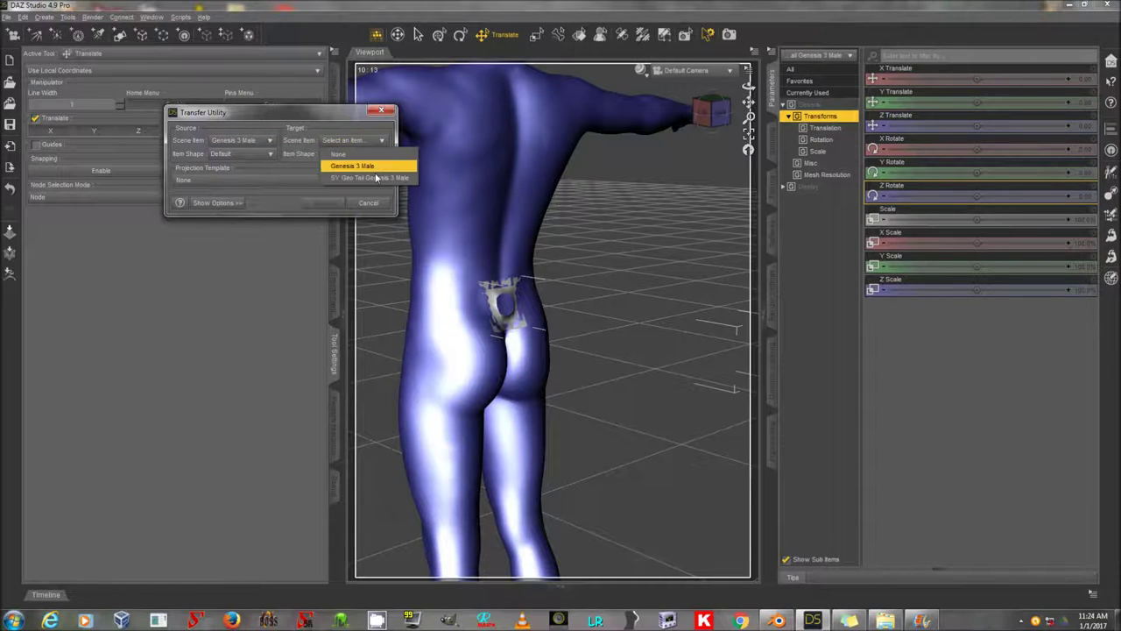
click(375, 178)
click(221, 202)
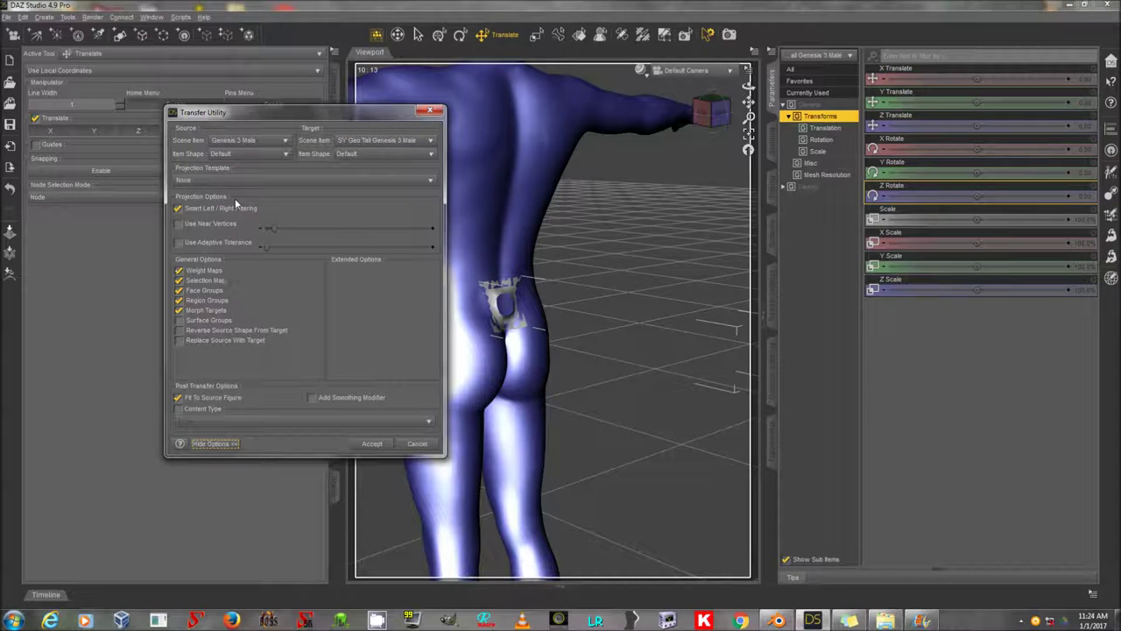
Step: Run the transfer with Merge Hierarchies and Respect Hidden Facets on Target for the weight maps, plus Add Smoothing Modifier
click(216, 272)
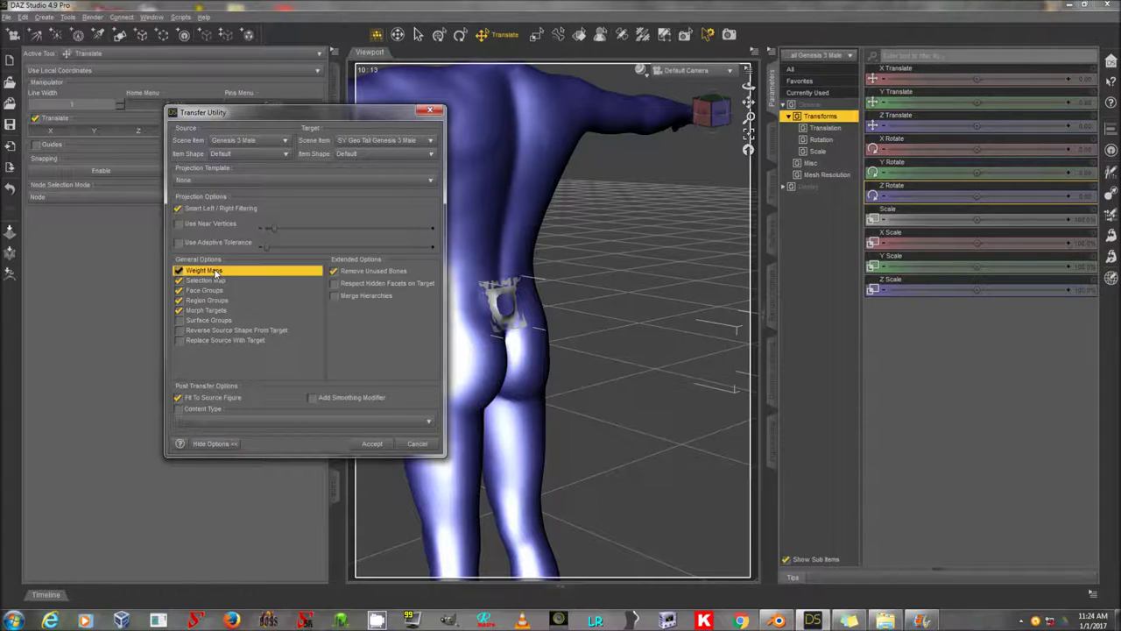
click(334, 295)
click(334, 283)
click(206, 401)
click(334, 399)
click(373, 444)
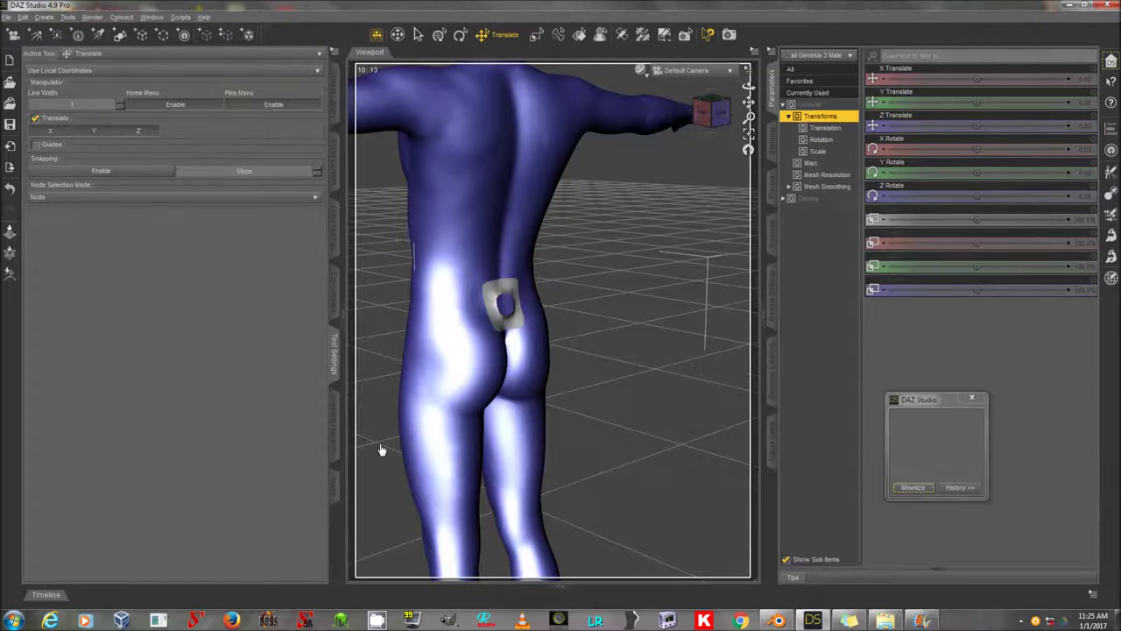
Step: Turn off Enable Smoothing in the tail figure's mesh smoothing properties
click(333, 487)
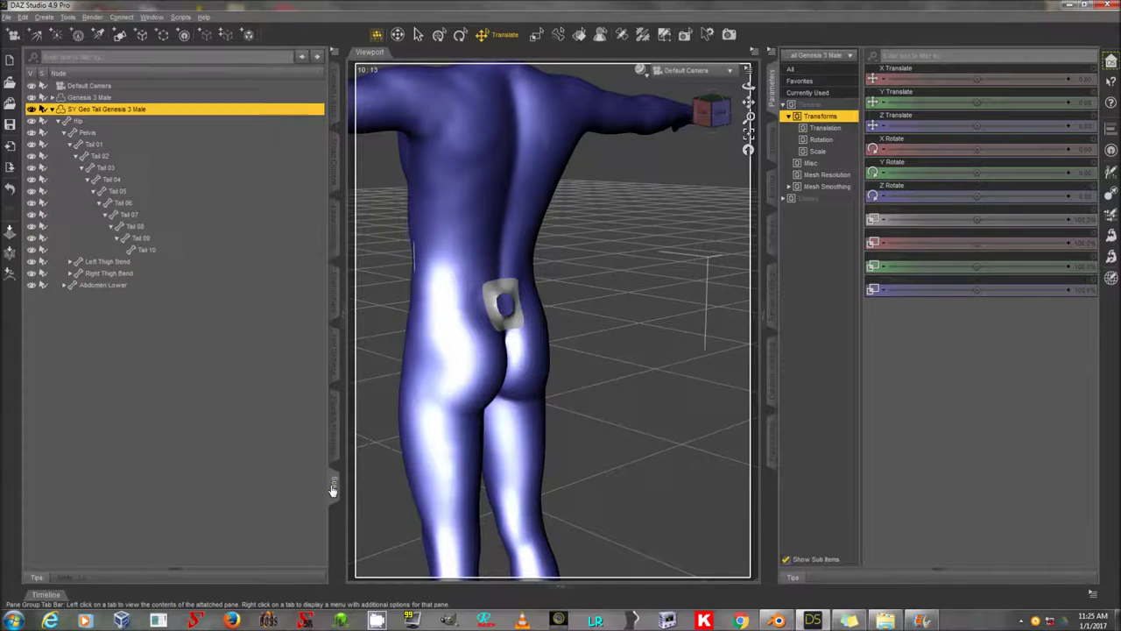
drag(749, 88, 583, 101)
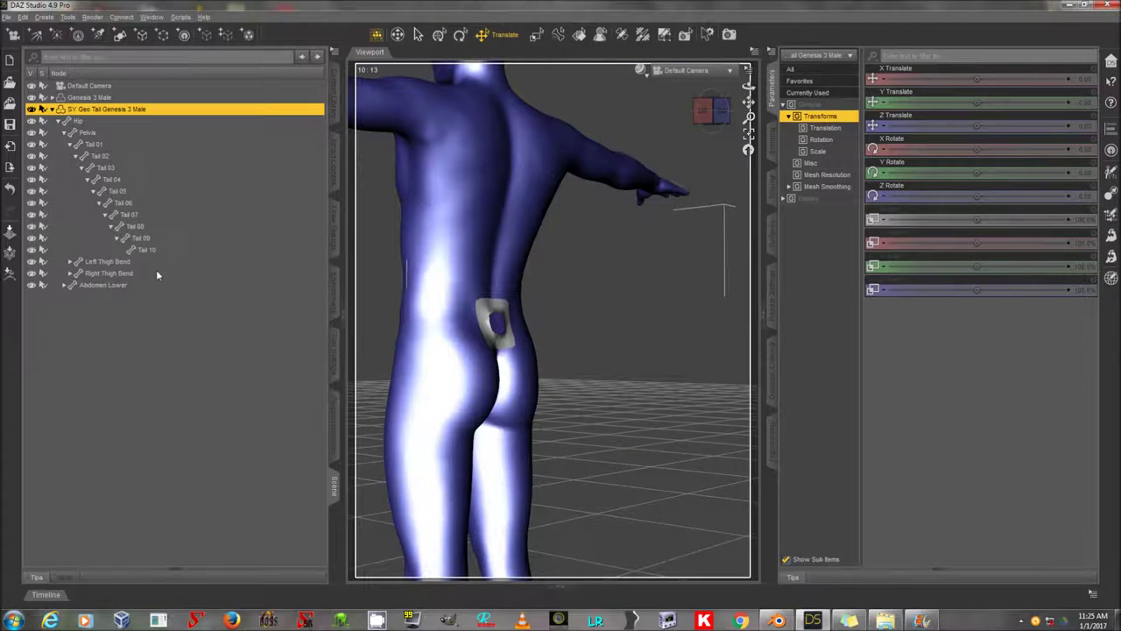
click(843, 187)
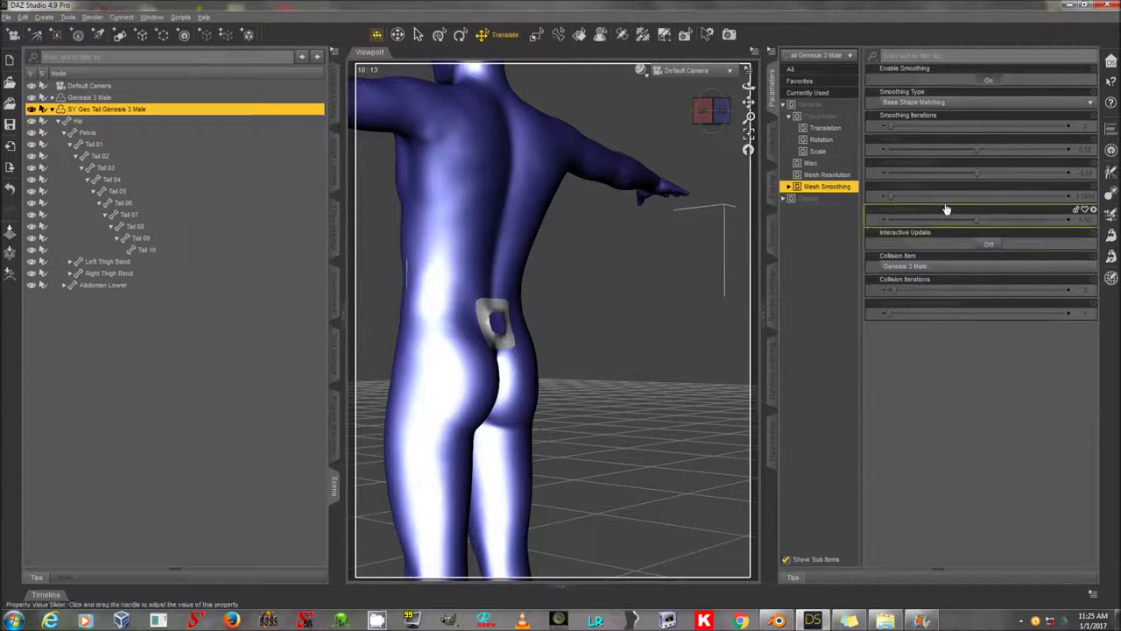
click(991, 79)
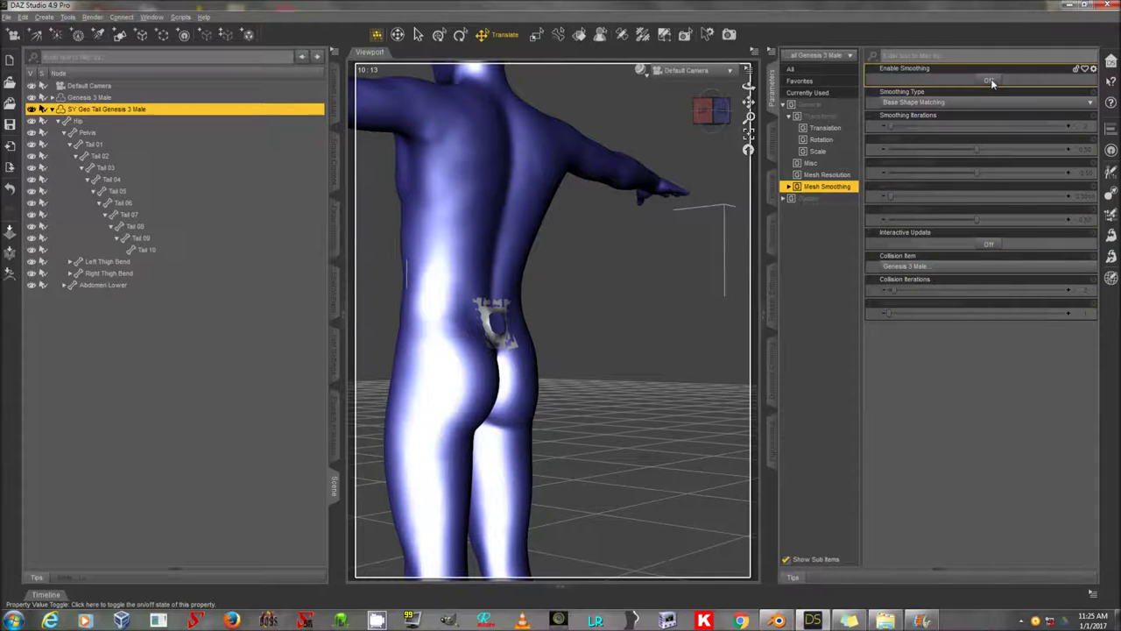
drag(749, 102, 751, 124)
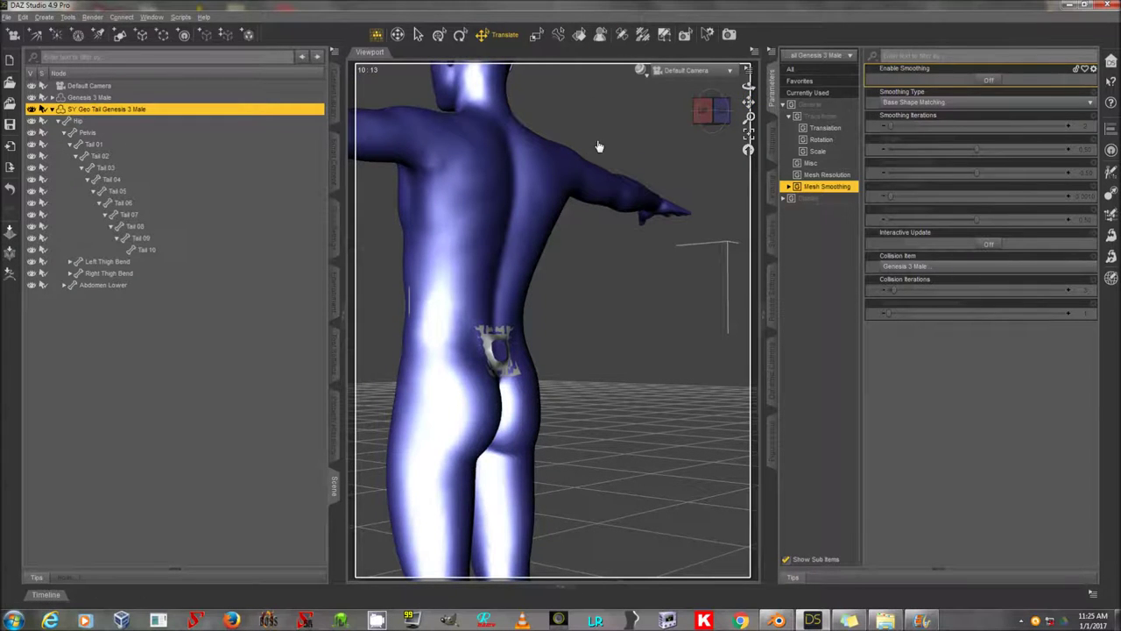
Step: Select the tail figure and show all of its hidden polygons with the Geometry Editor
right_click(594, 318)
click(625, 328)
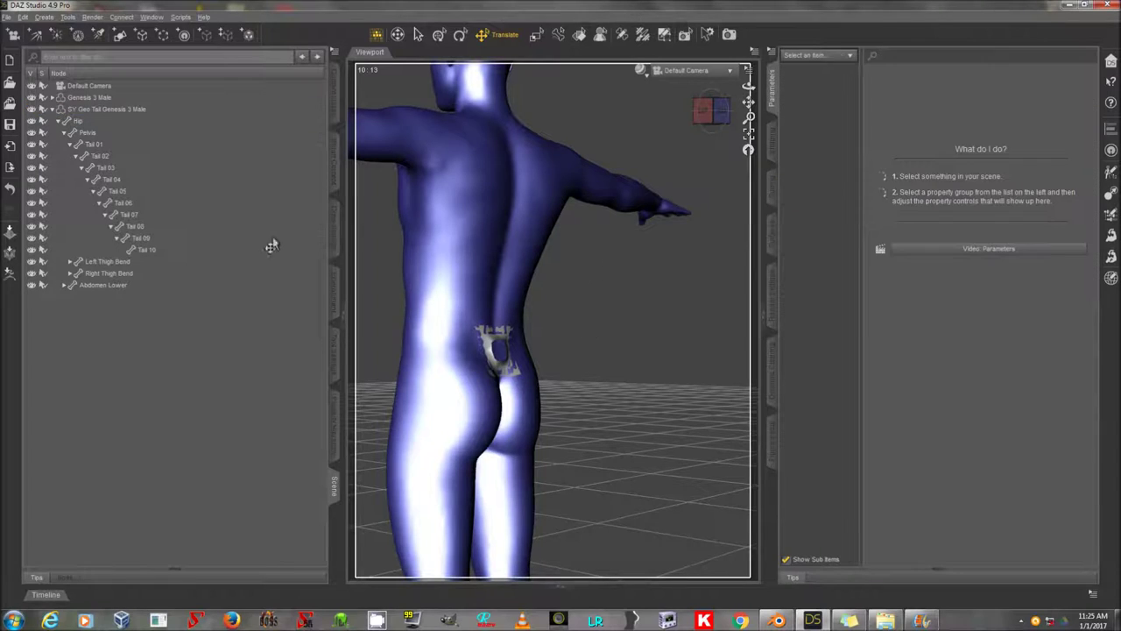
click(161, 109)
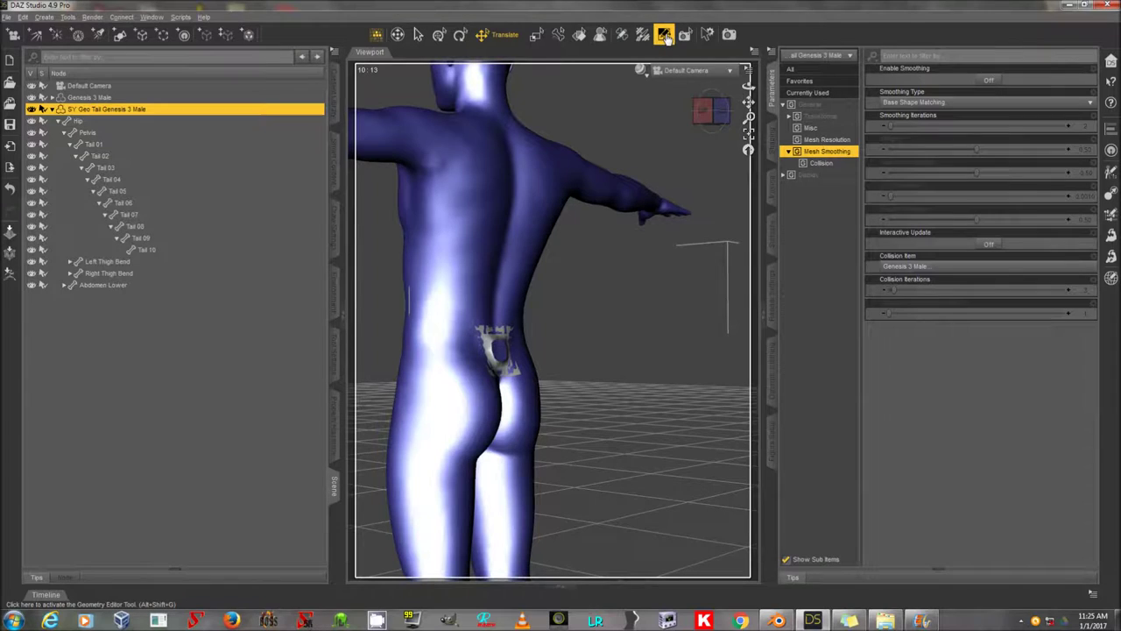
click(665, 35)
right_click(562, 321)
mouse_move(629, 366)
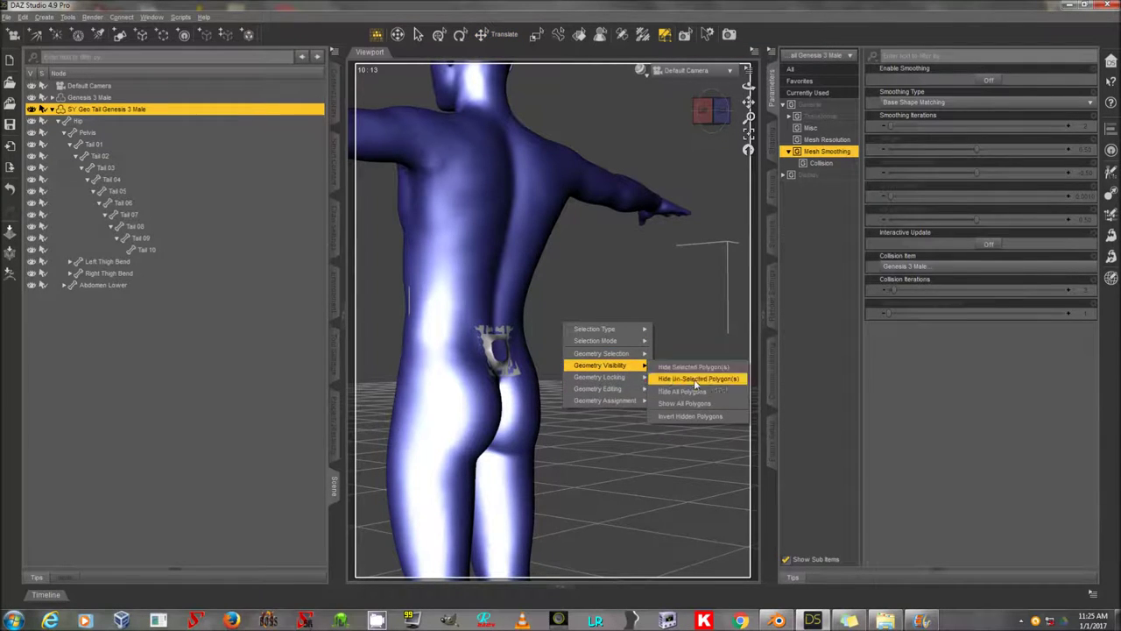
click(698, 403)
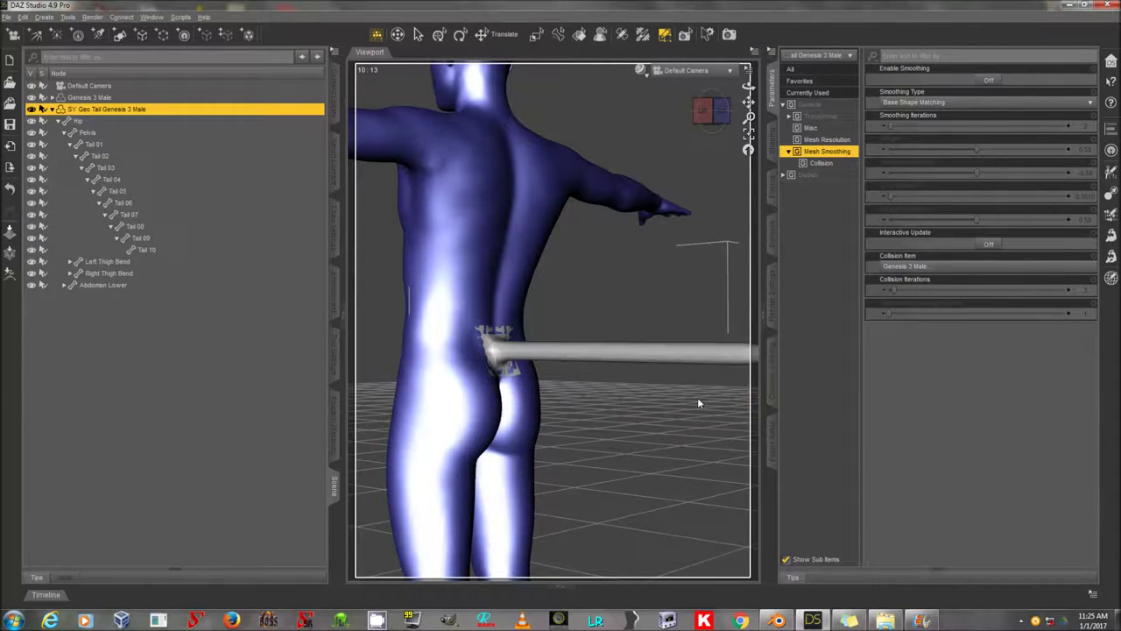
Step: Try bending the bones Tail 02 through Tail 10 together, and undo the bend
click(201, 249)
shift+click(178, 165)
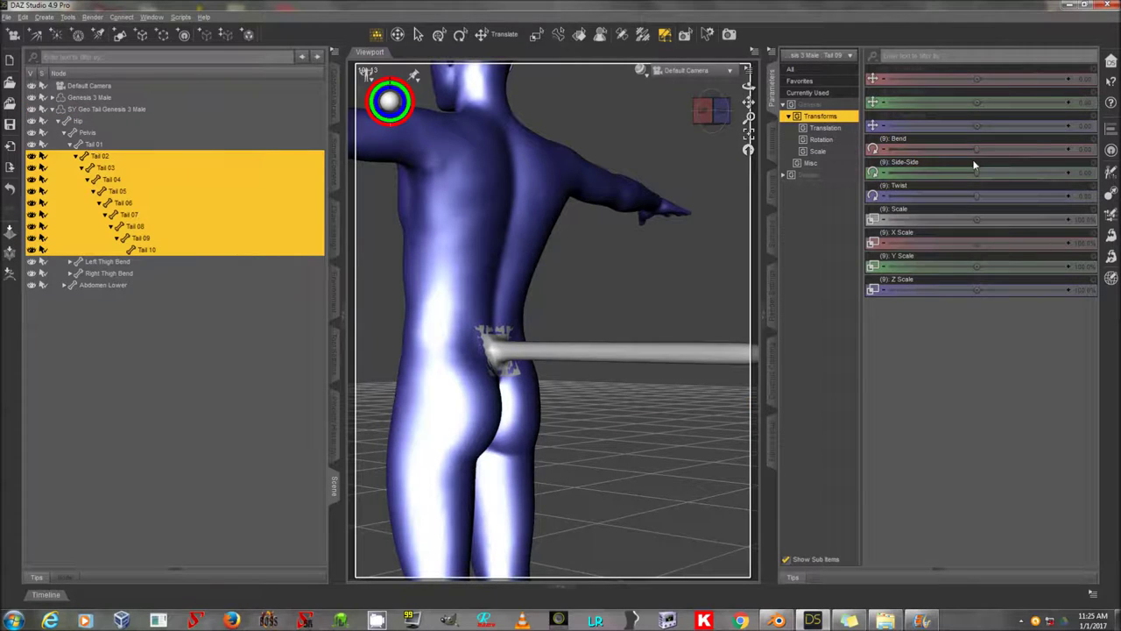
drag(976, 149, 971, 150)
key(ctrl+z)
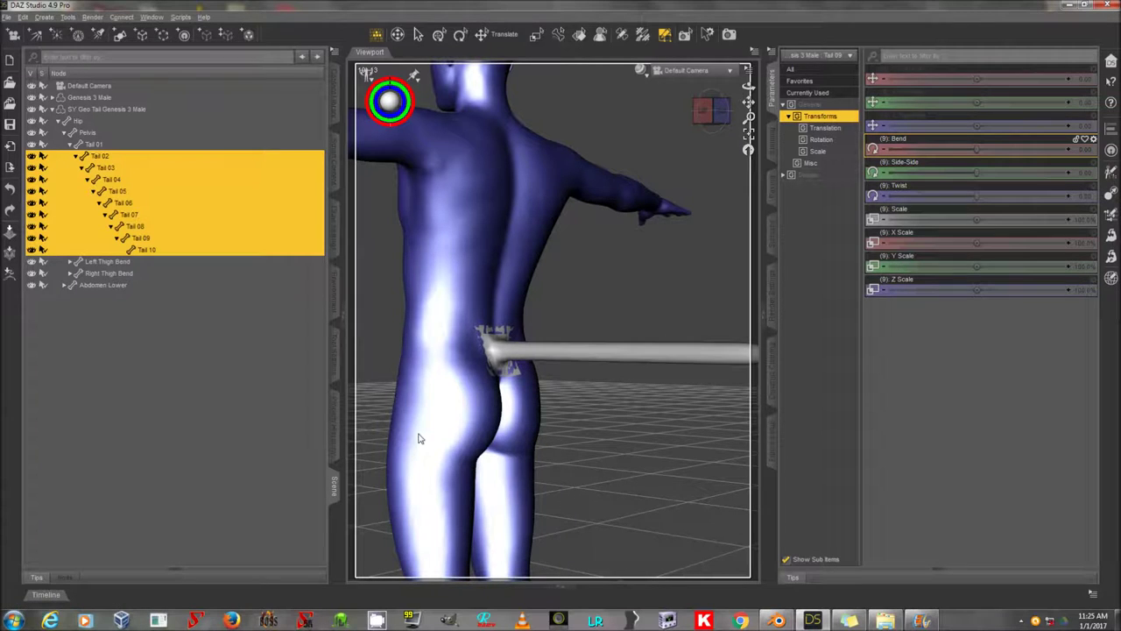
Step: Test how the tail follows the Genesis 3 Male pelvis at Bend -25 and 25, and reset the bend
click(504, 35)
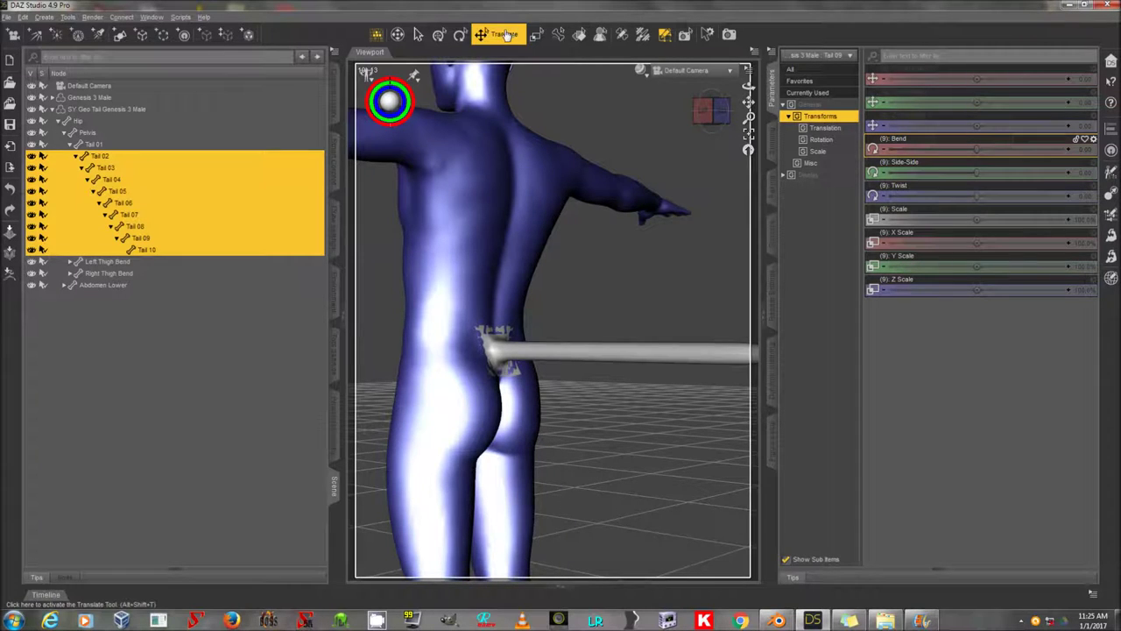
click(438, 382)
drag(974, 151, 876, 162)
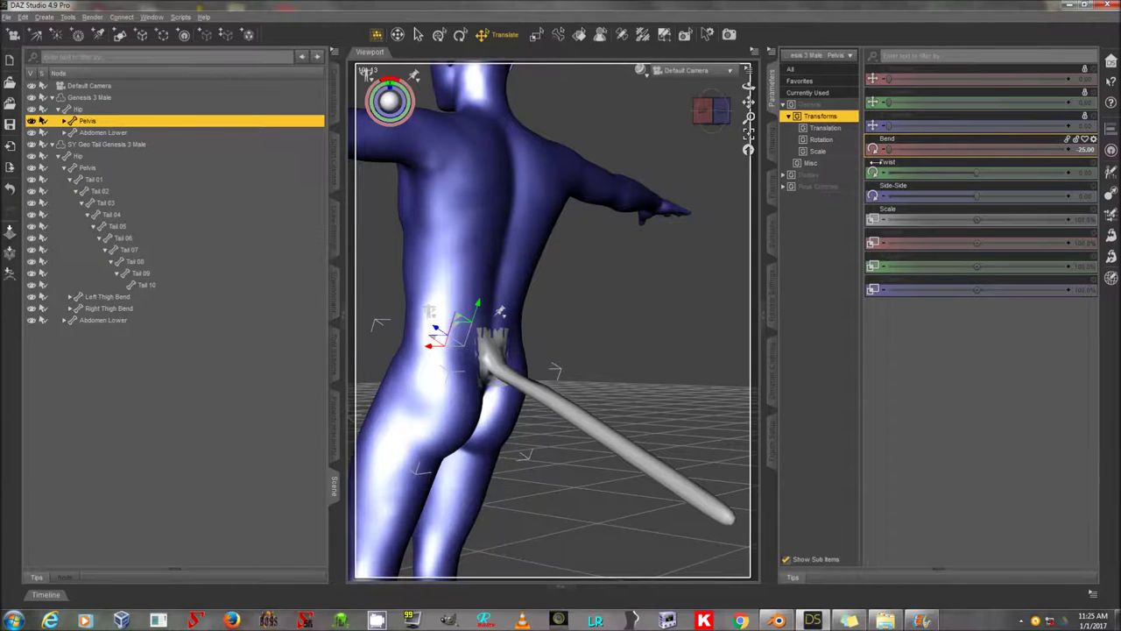
drag(912, 146, 1007, 146)
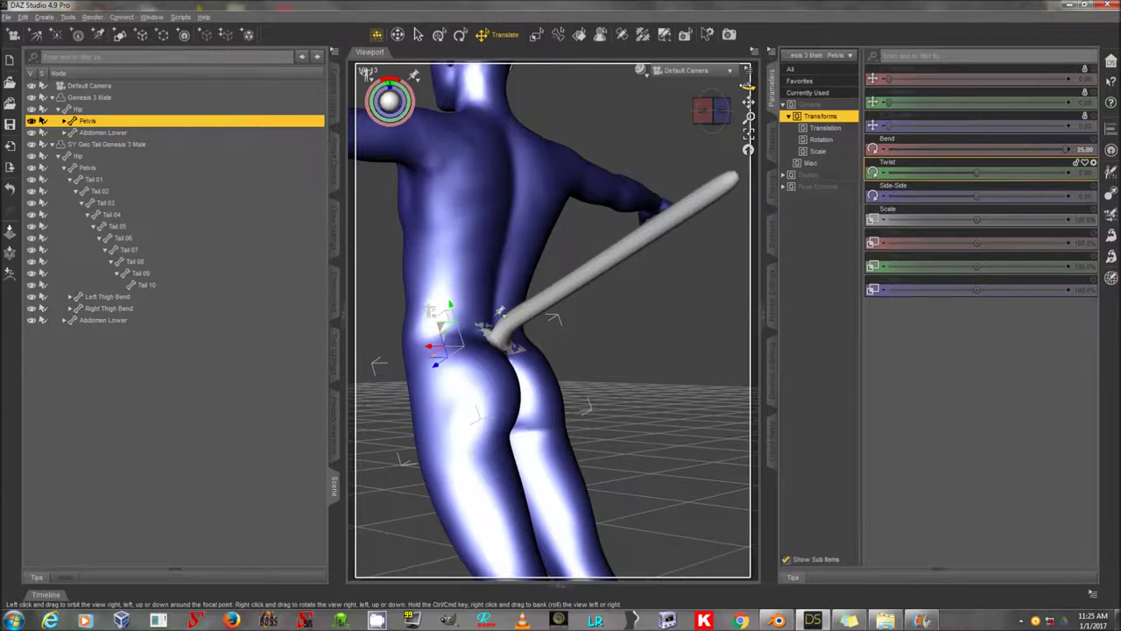
drag(747, 86, 749, 88)
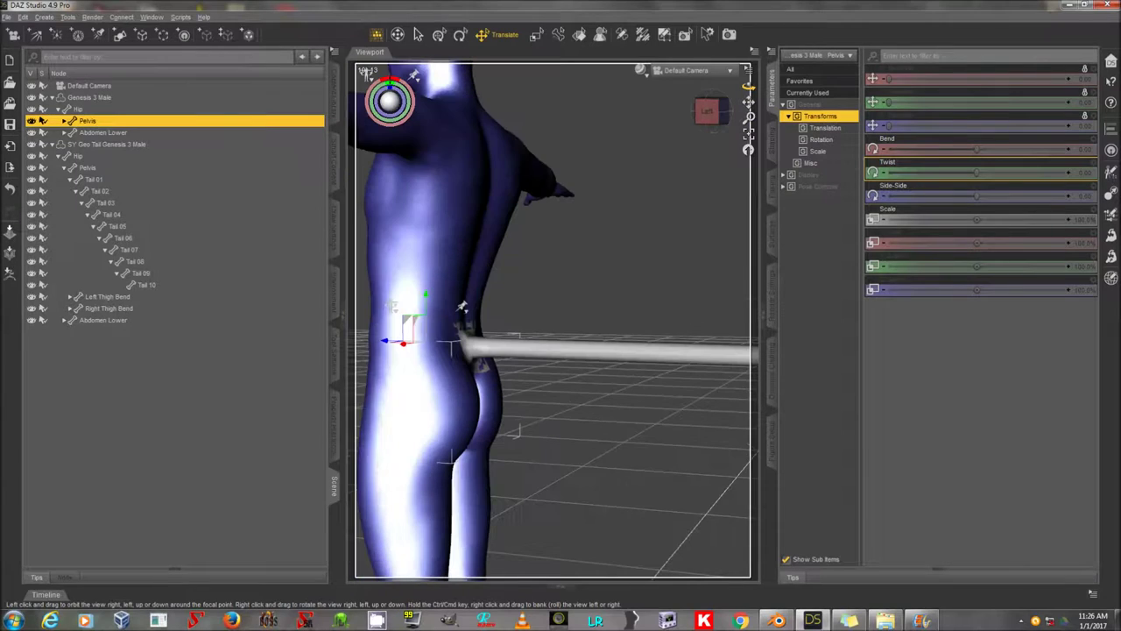
Step: Examine the weight maps of Tail 01 through Tail 03 and of the tail figure's pelvis with the weight map brush
click(121, 179)
shift+click(125, 202)
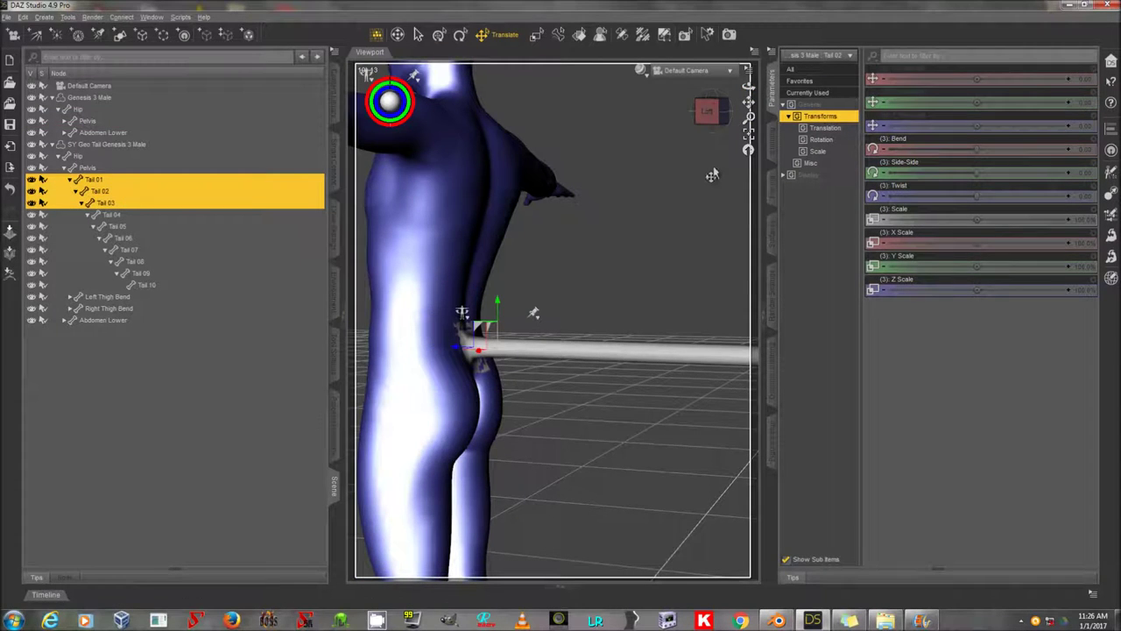
key(alt+shift+w)
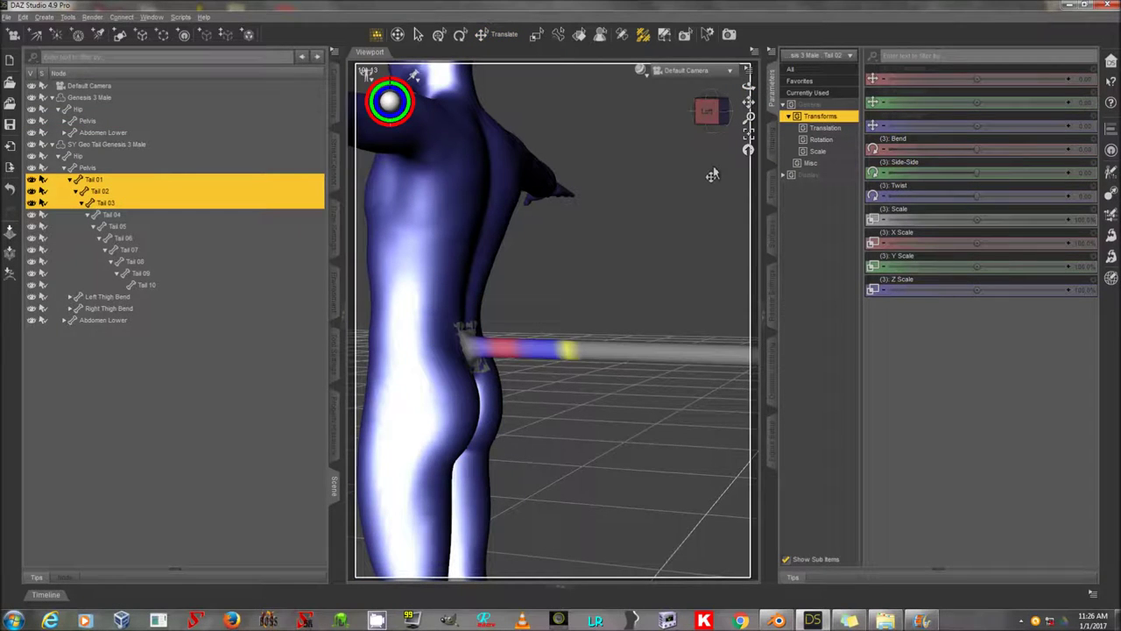
click(163, 171)
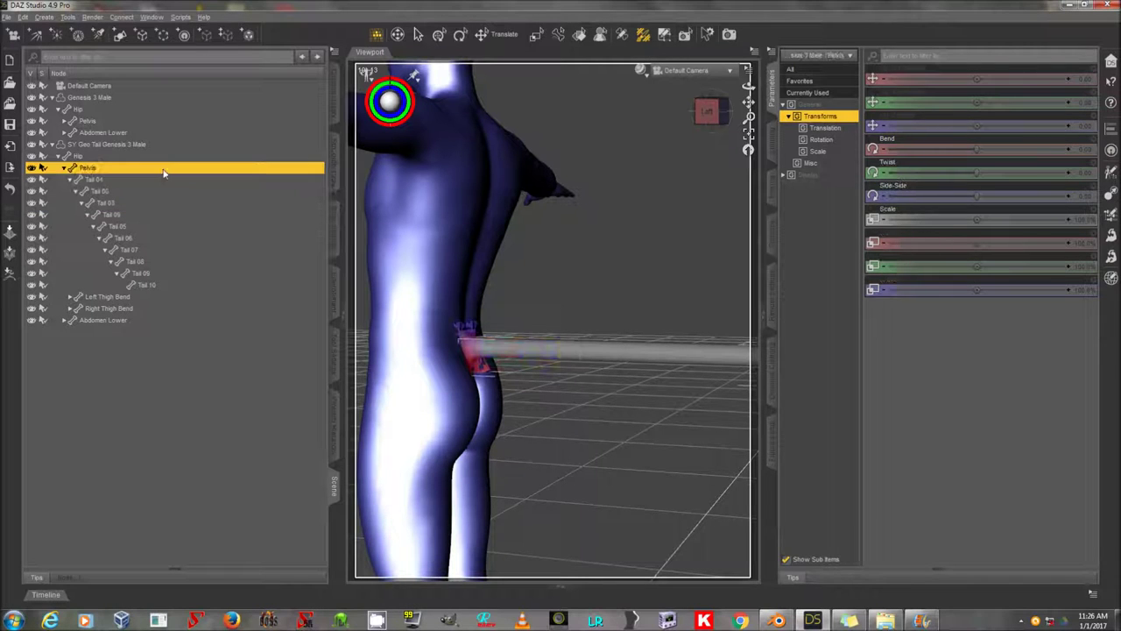
drag(748, 88, 794, 86)
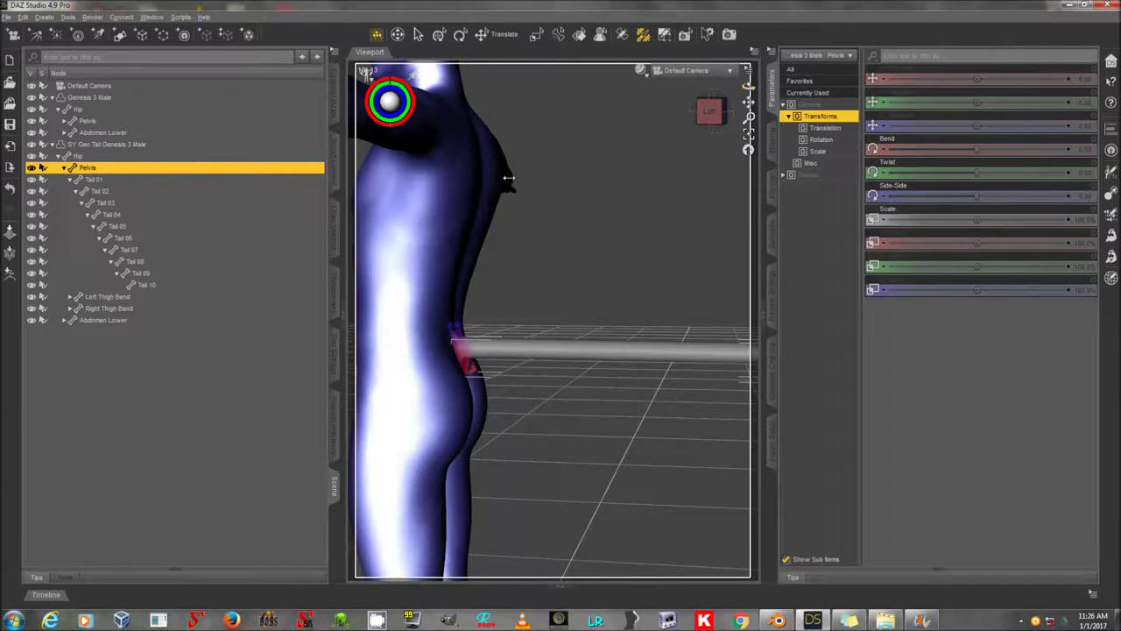
Step: Bend the Genesis 3 Male pelvis to -25 and inspect the tail figure's currently used parameters, including hidden pJCMPelvisFwd_25
click(138, 121)
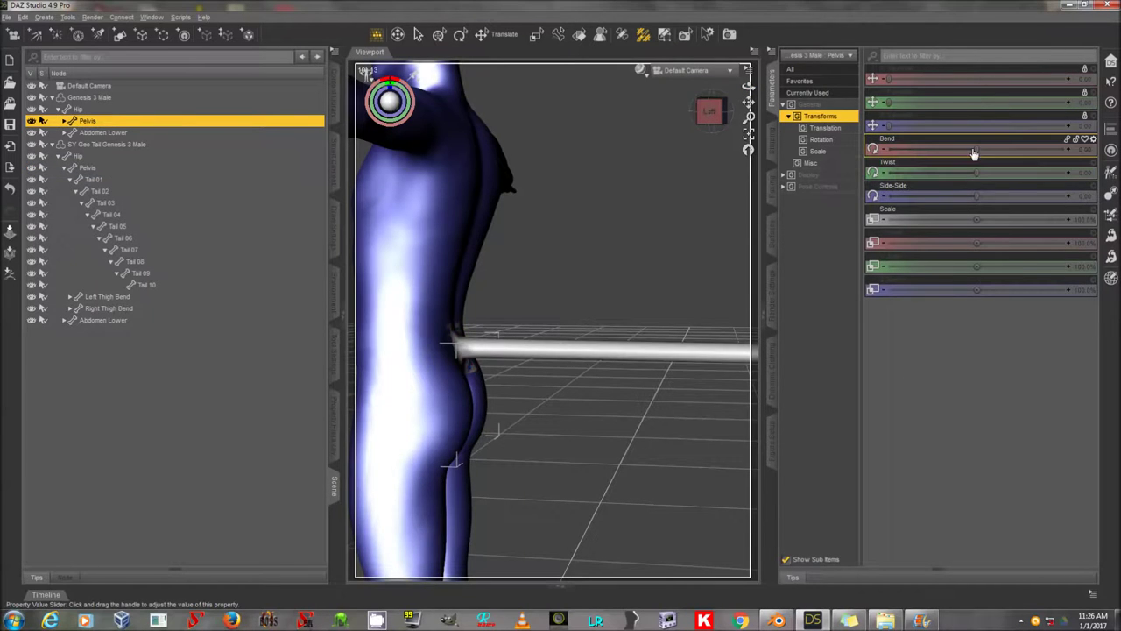
drag(972, 148, 907, 148)
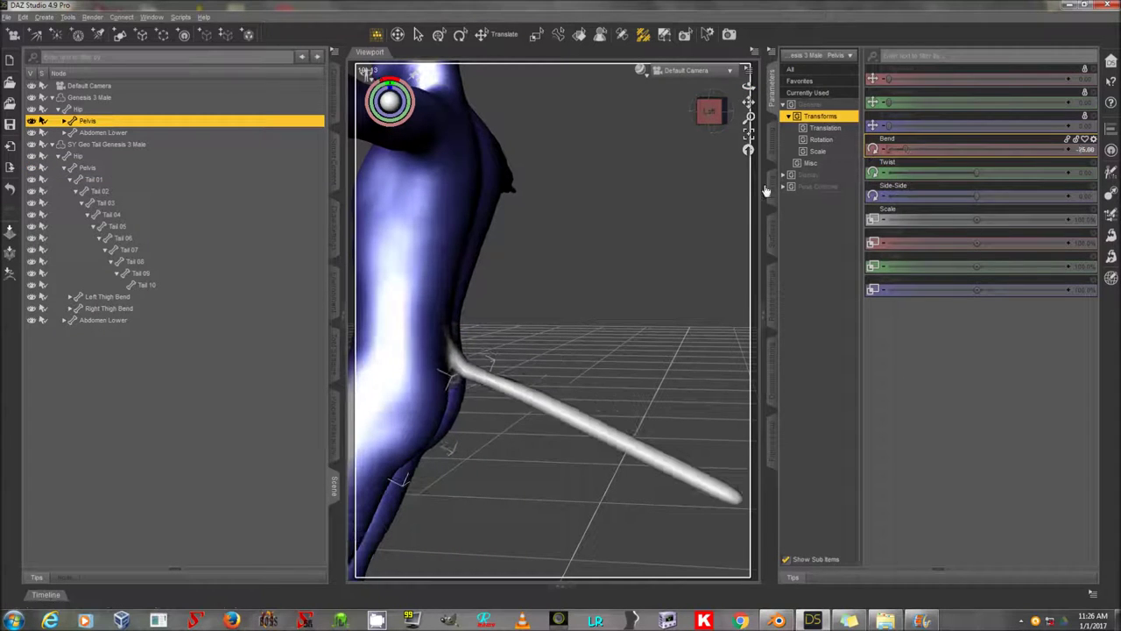
click(130, 145)
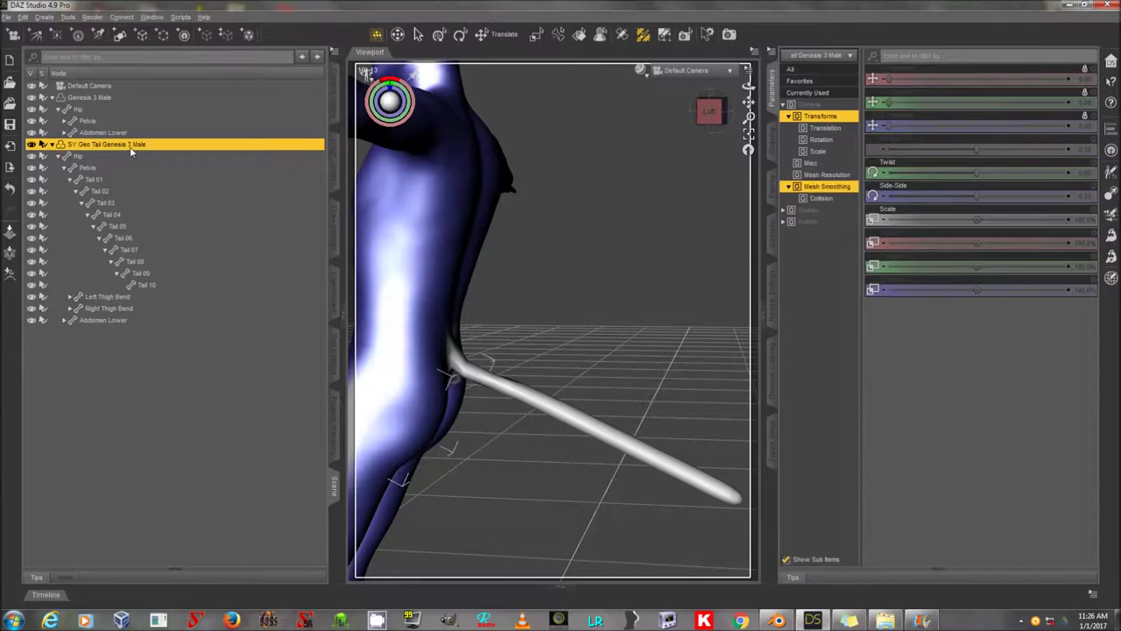
click(855, 92)
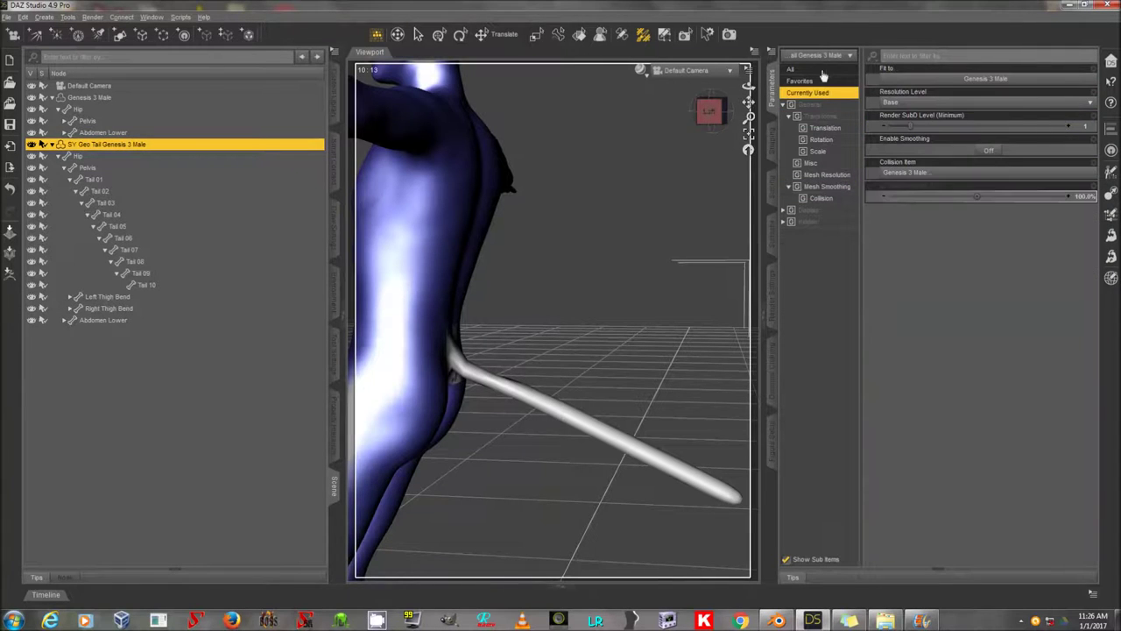
click(775, 54)
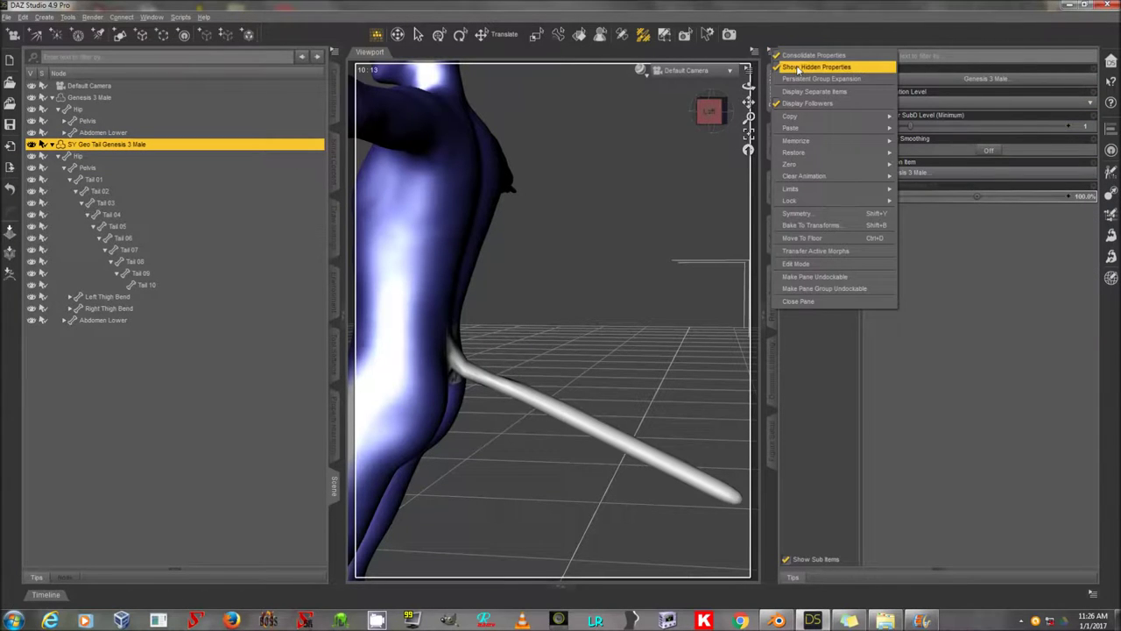
click(799, 68)
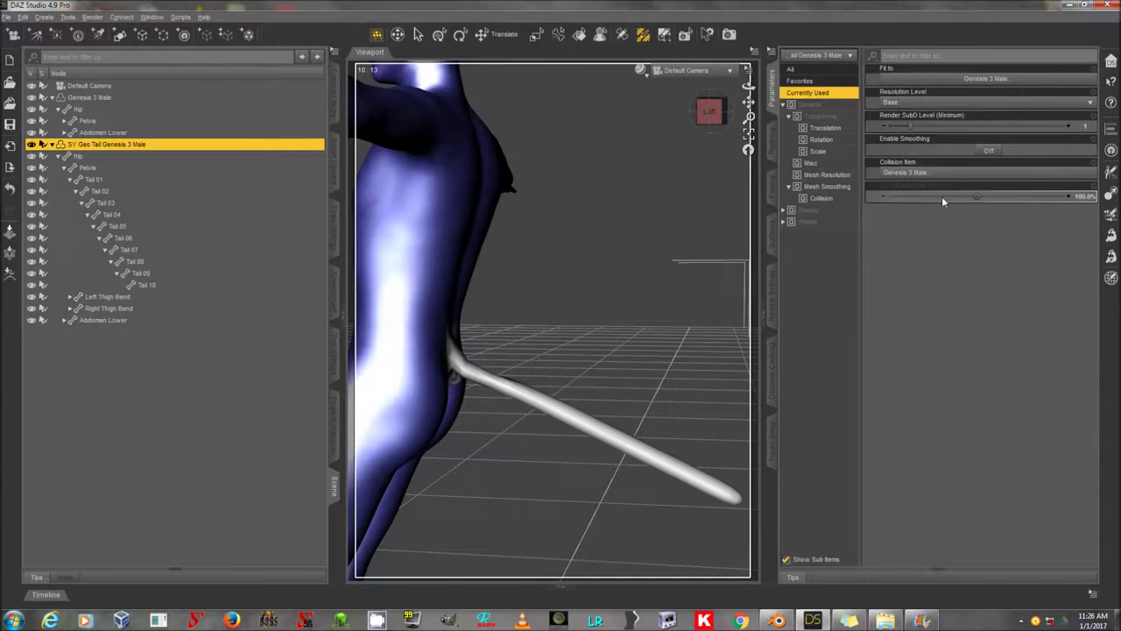
mouse_move(909, 191)
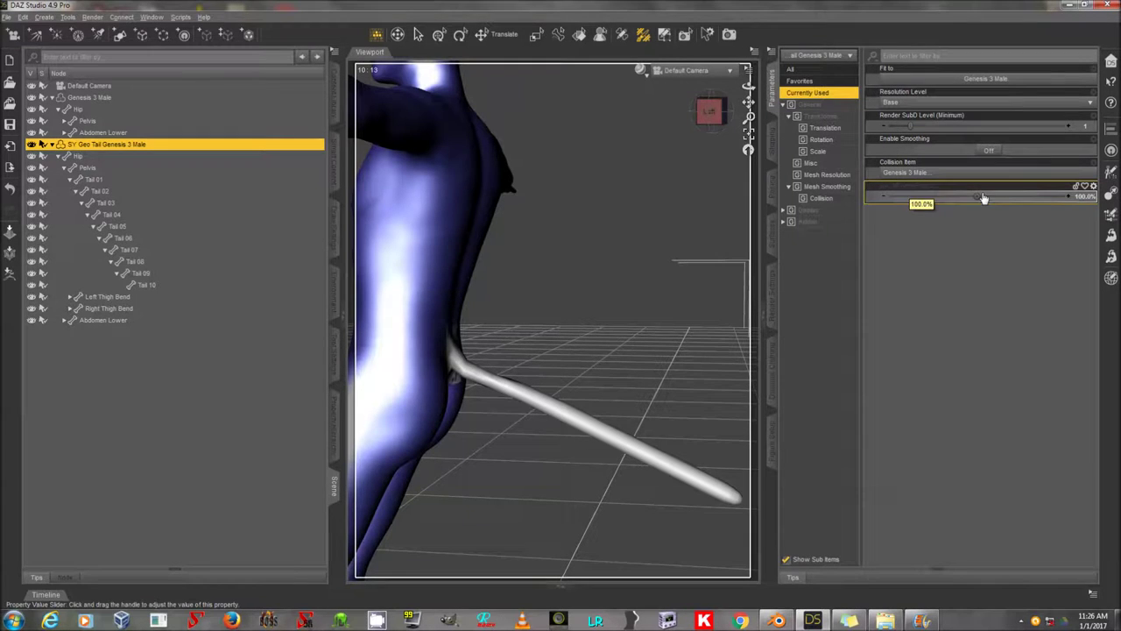
click(1093, 188)
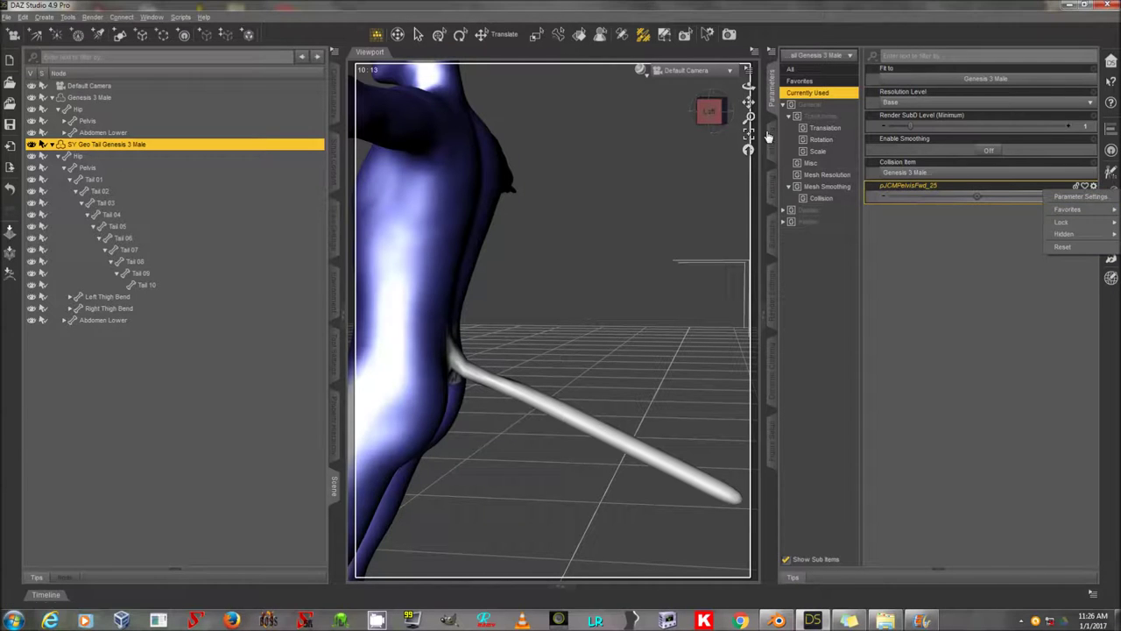
Step: Compare the tail base's fit with its pJCMPelvisFwd_25 corrective set to 0 and back to 100%
click(750, 88)
drag(749, 86, 828, 87)
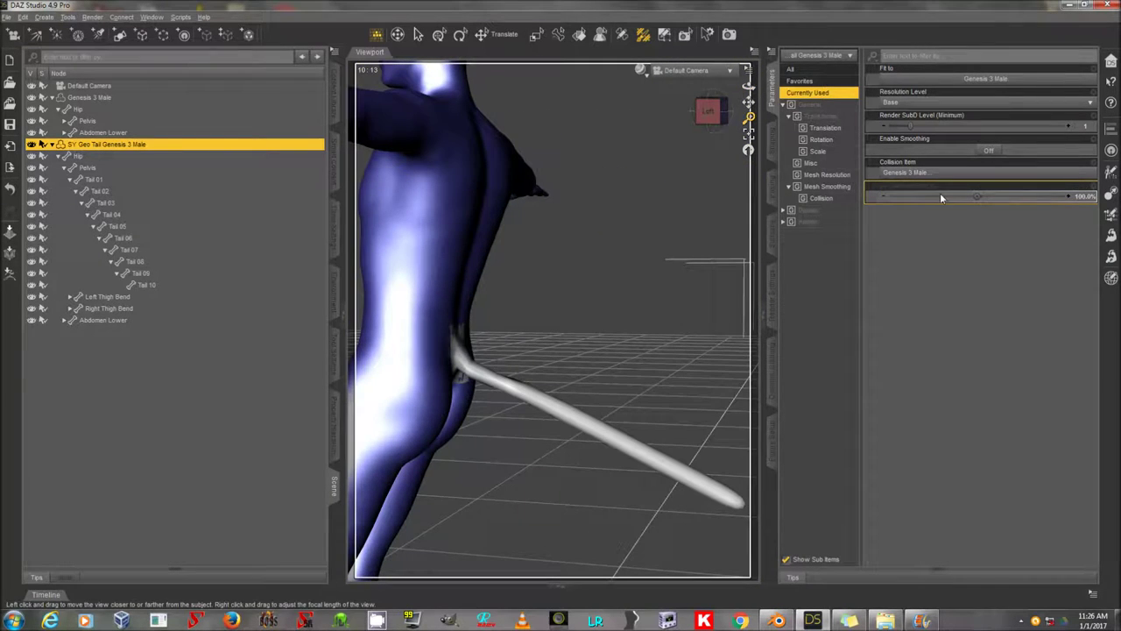
click(1083, 196)
text(0)
key(Return)
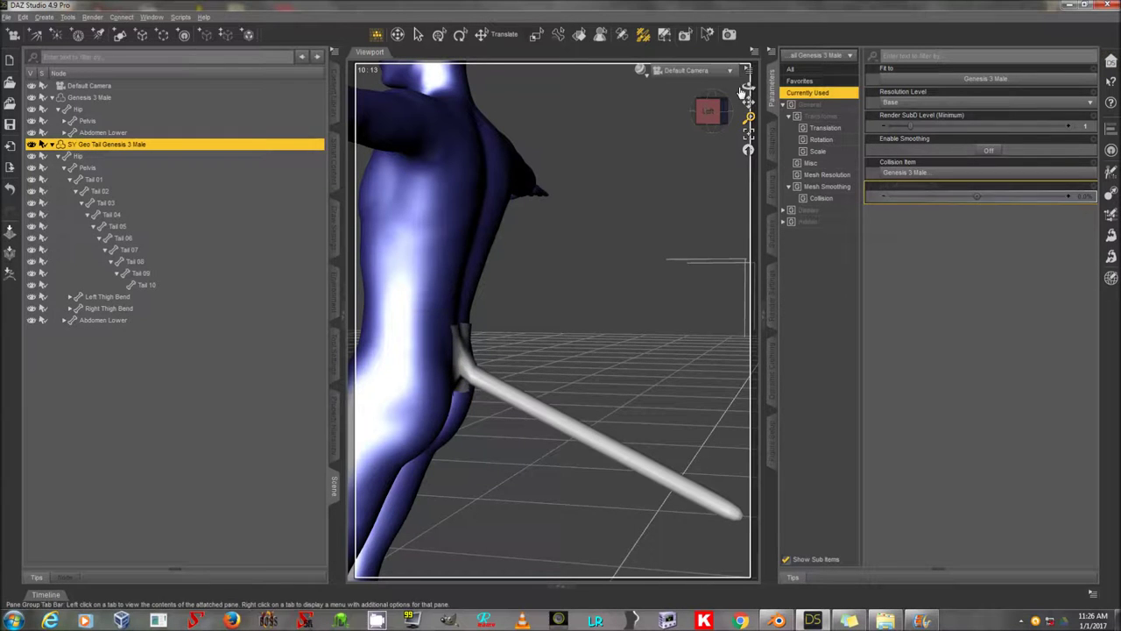
drag(749, 87, 705, 87)
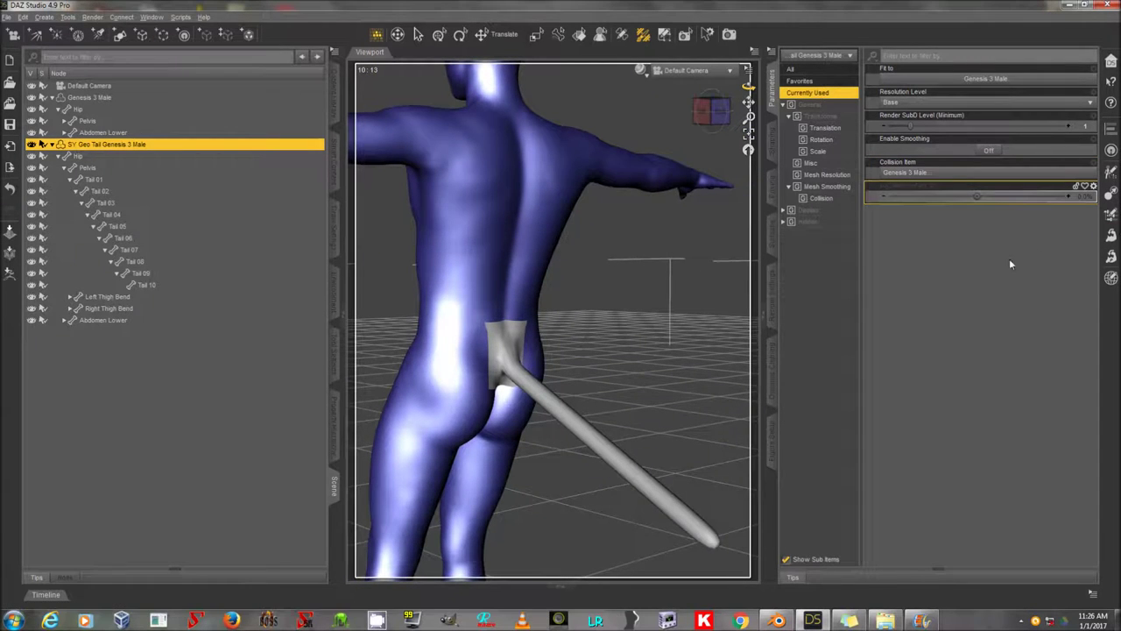
click(1086, 199)
text(100)
key(Return)
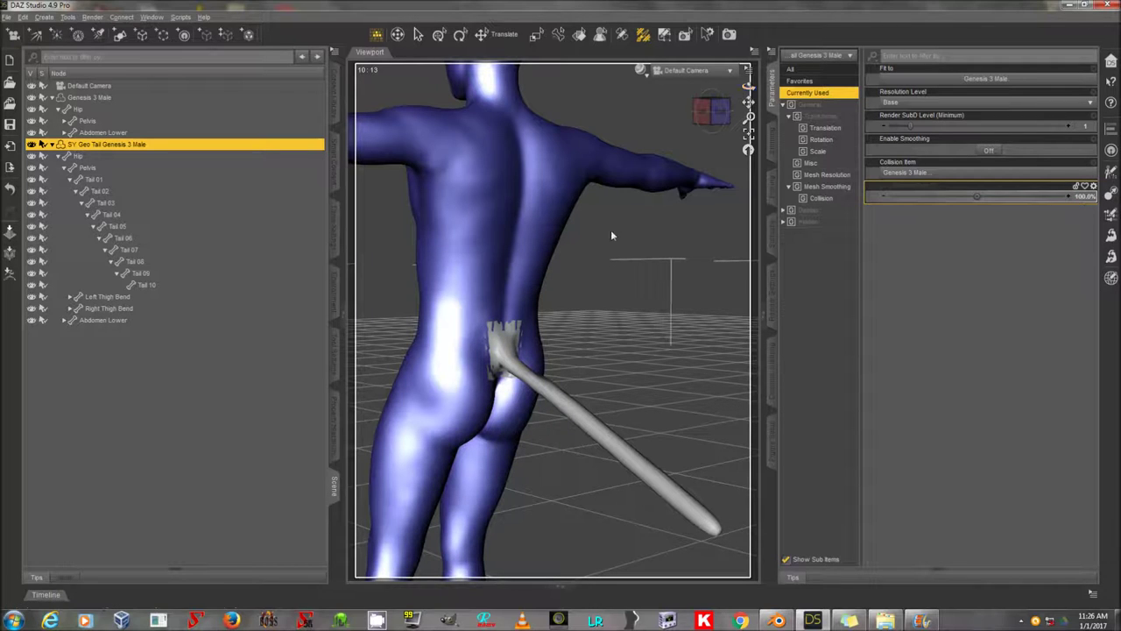
drag(748, 87, 799, 79)
drag(708, 106, 692, 105)
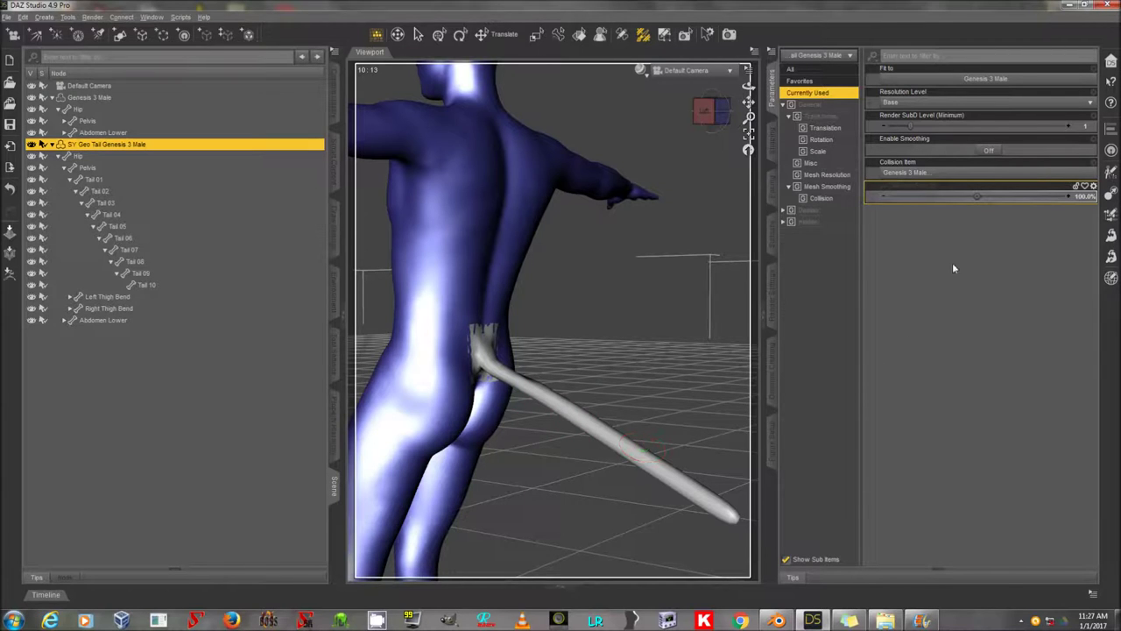
Step: Check the tail figure's pelvis weights, and undo the Genesis 3 Male pelvis bend
click(191, 168)
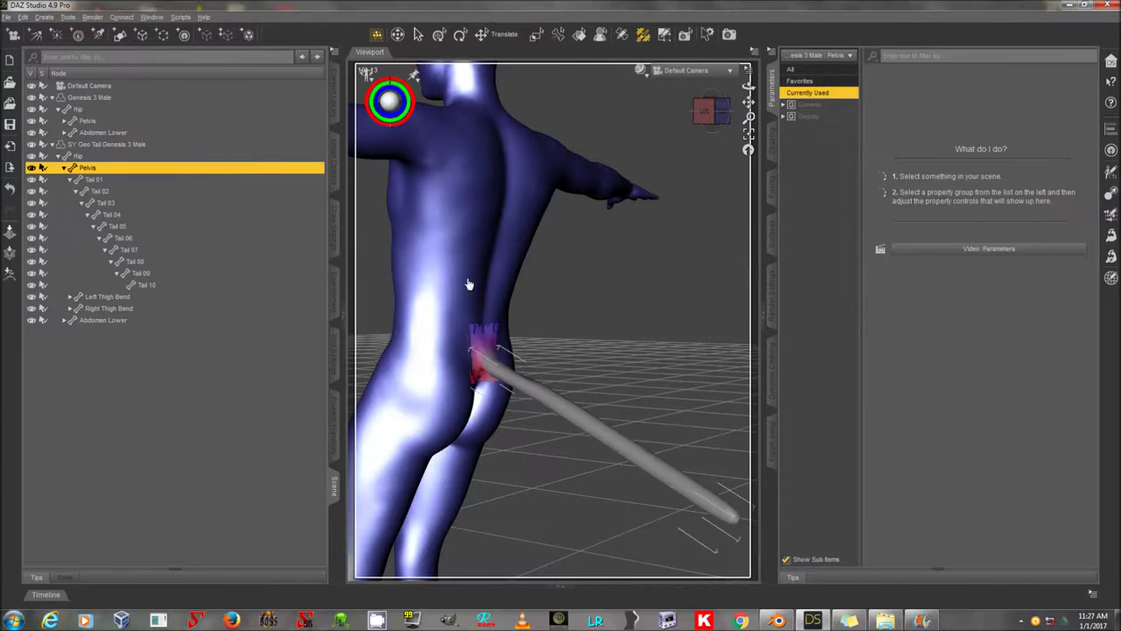
click(140, 120)
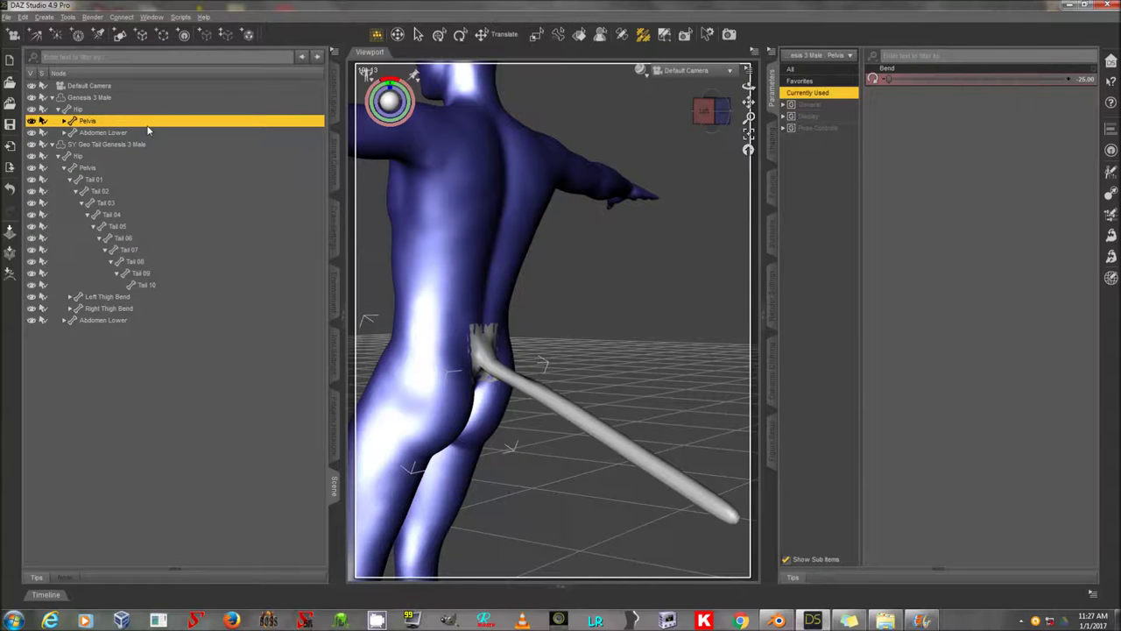
key(ctrl+z)
drag(748, 86, 565, 114)
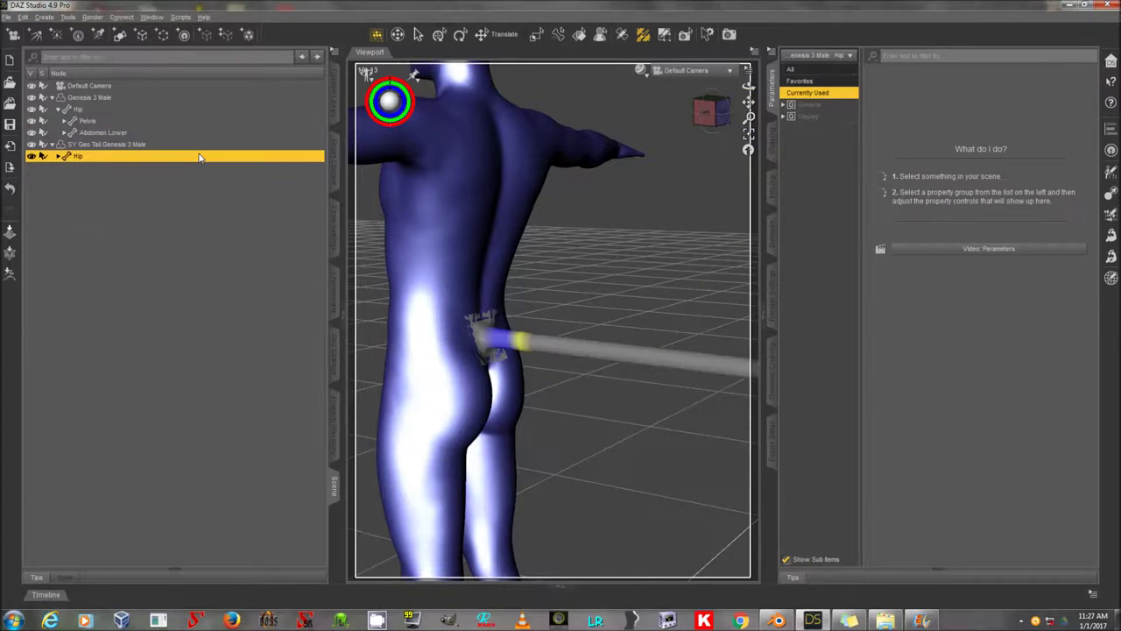
Step: Select the polygons around the tail's base on the tail figure with the Geometry Editor
click(199, 146)
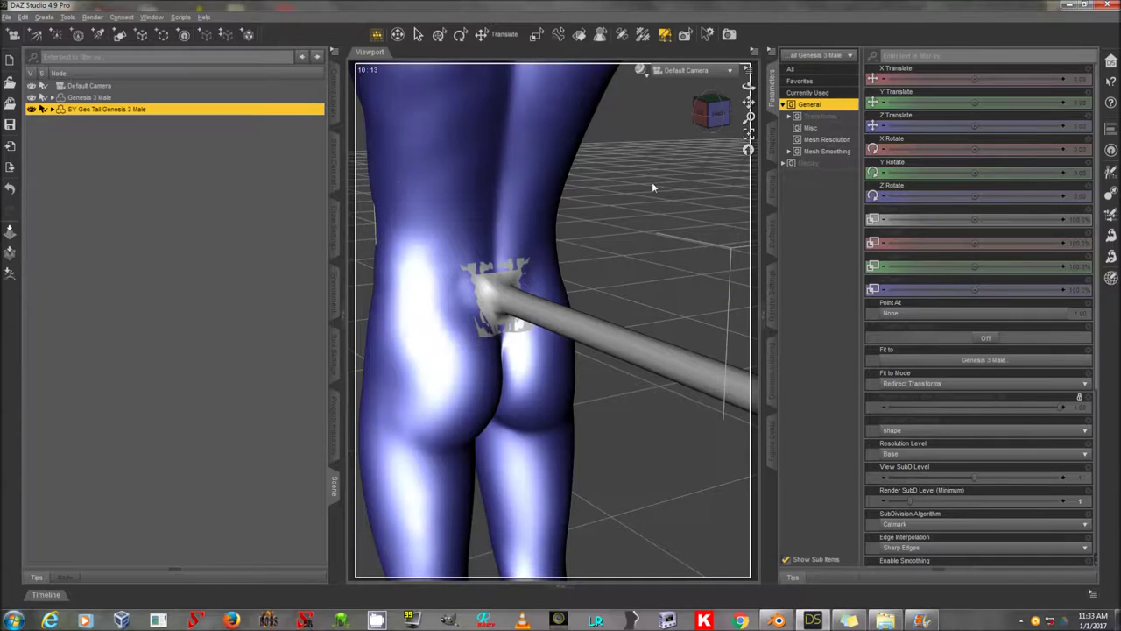
click(665, 35)
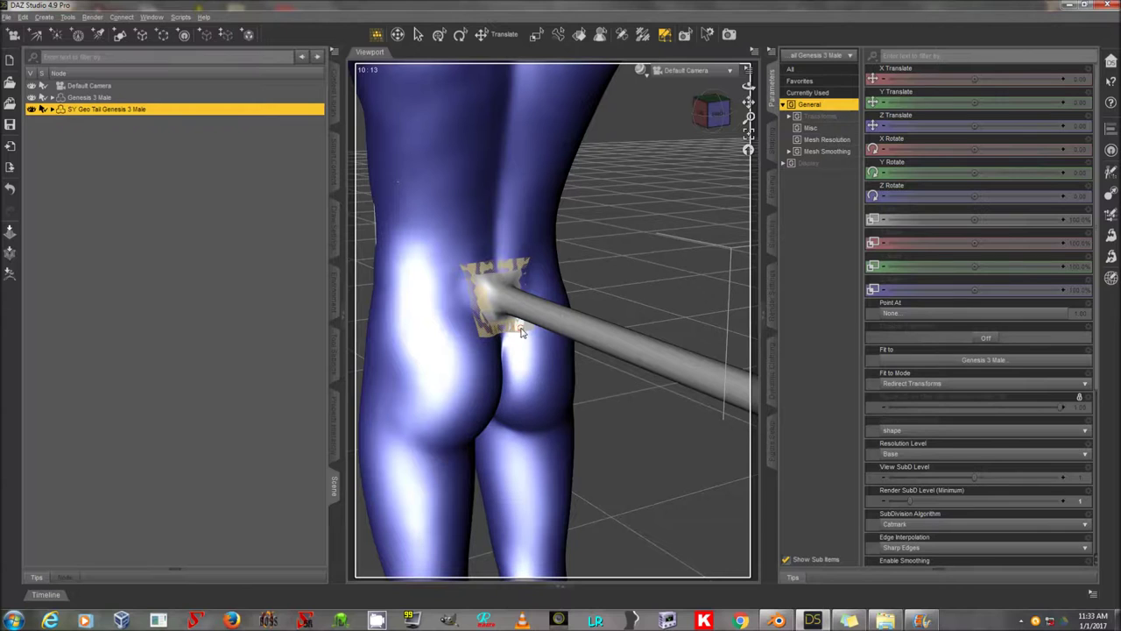
drag(749, 102, 749, 103)
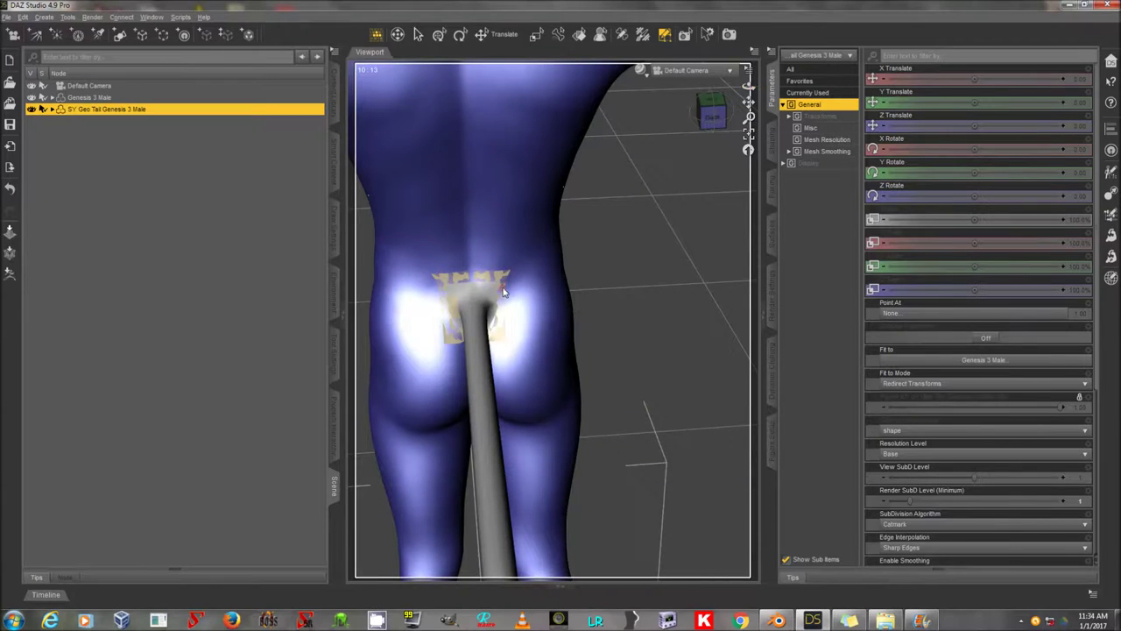
drag(749, 102, 749, 103)
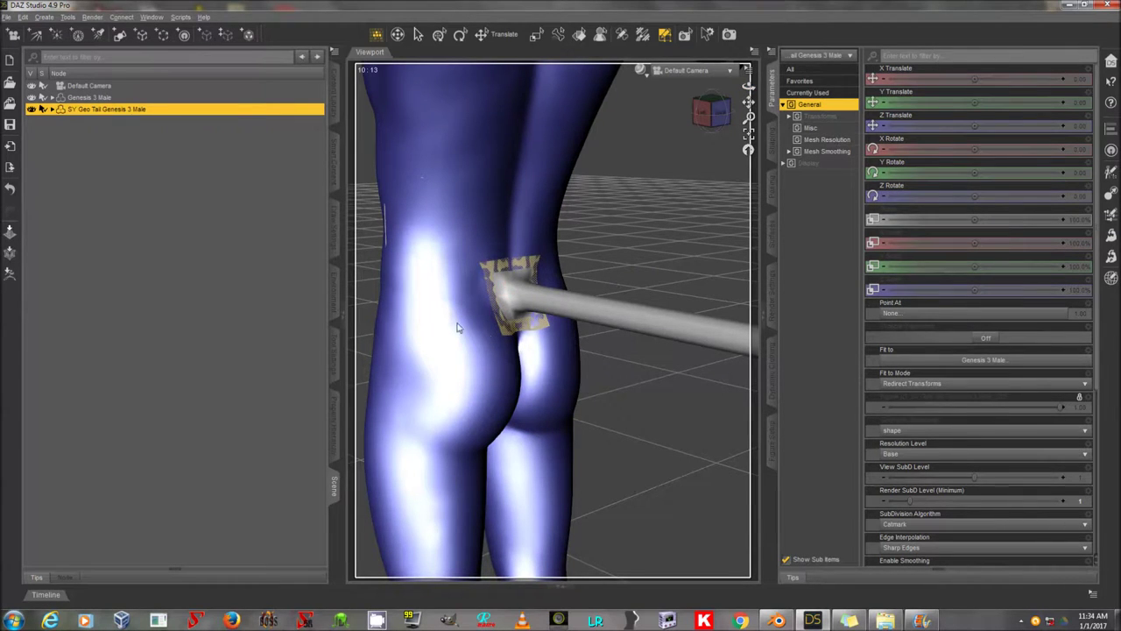
Step: Assign the selected tail base polygons as graft faces for attachment to Genesis 3 Male
right_click(636, 235)
mouse_move(692, 308)
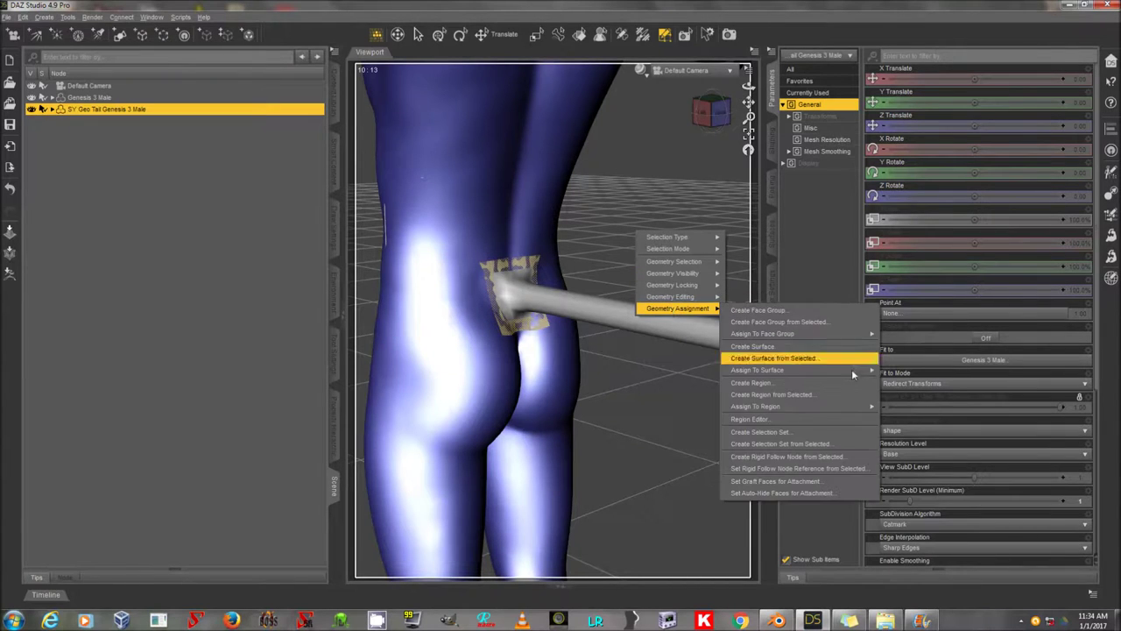
click(788, 482)
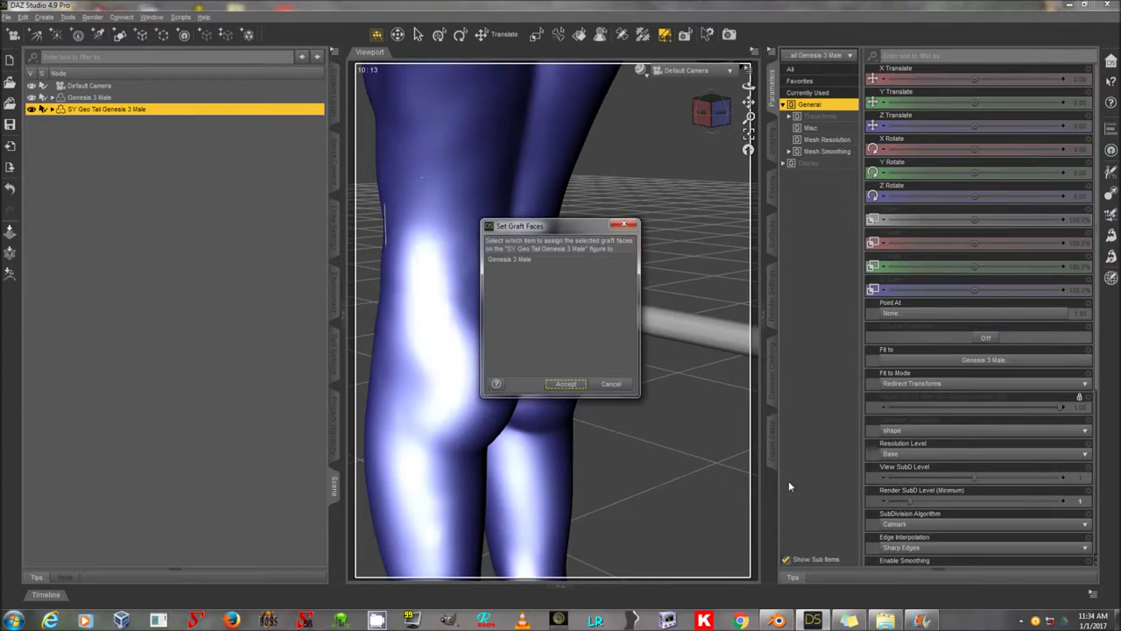
click(515, 260)
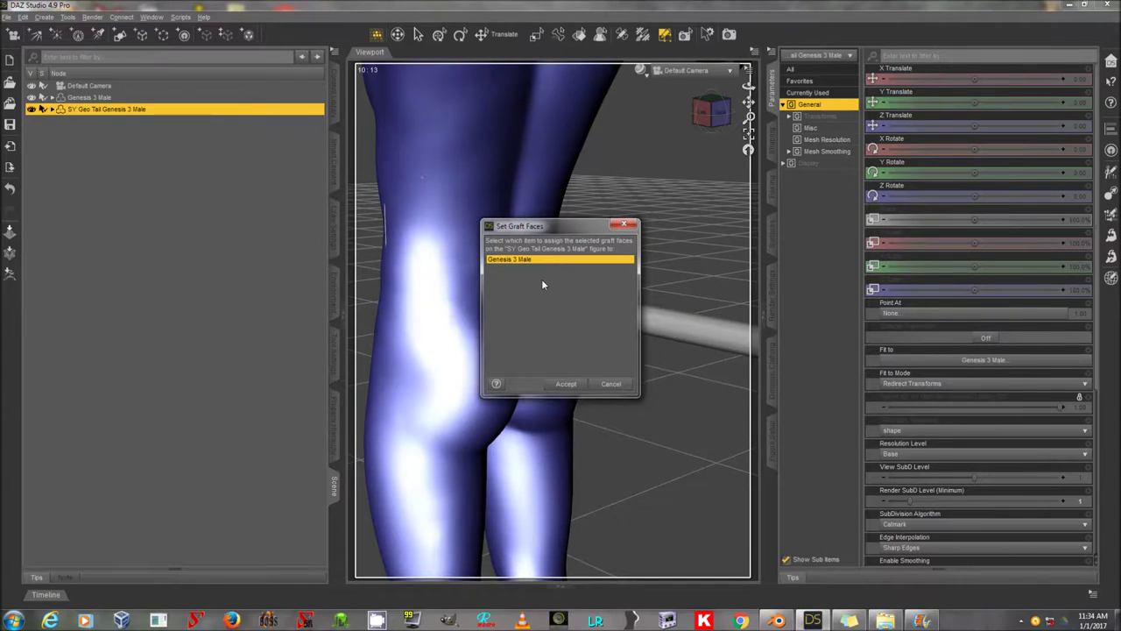
click(566, 384)
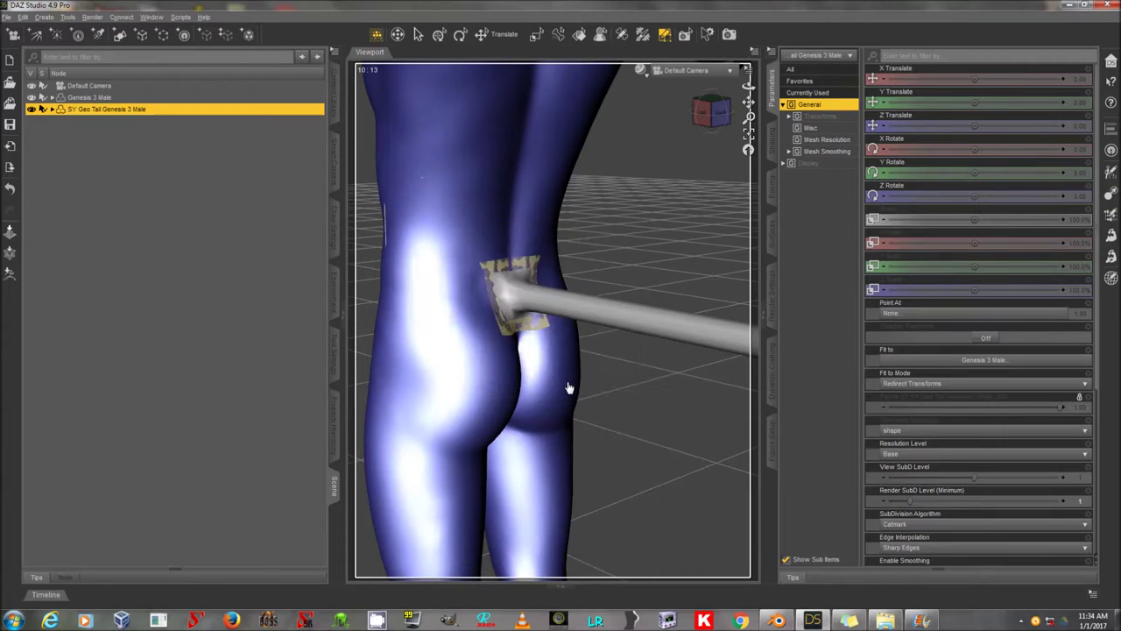
Step: Hide the tail and select the Genesis 3 Male polygons its base covers, checking the area against the visible tail
click(158, 99)
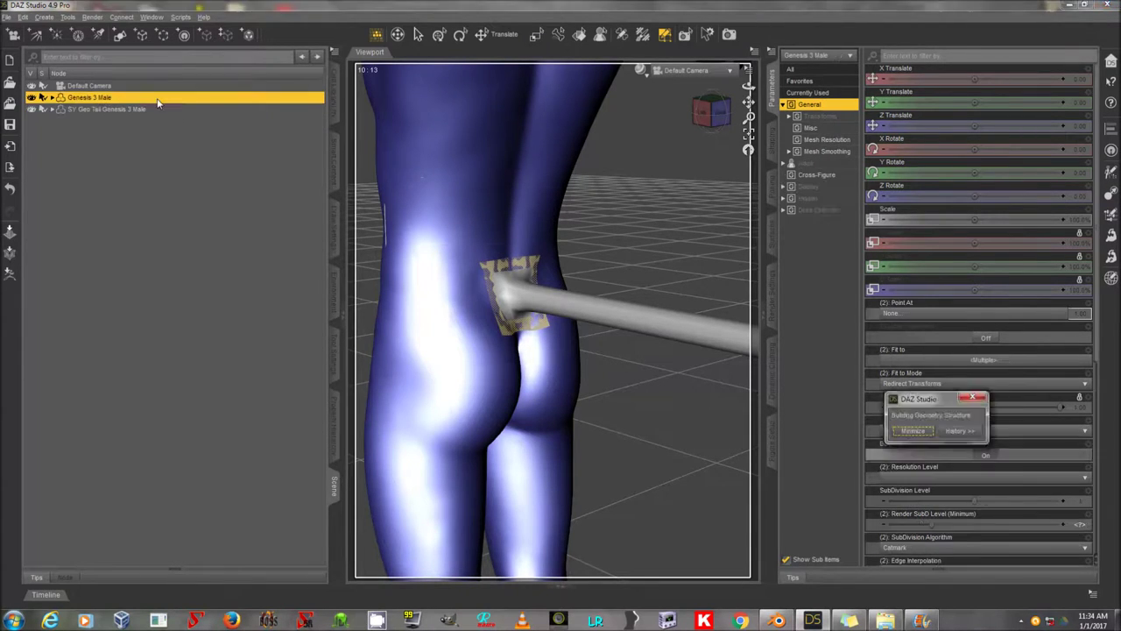
click(32, 110)
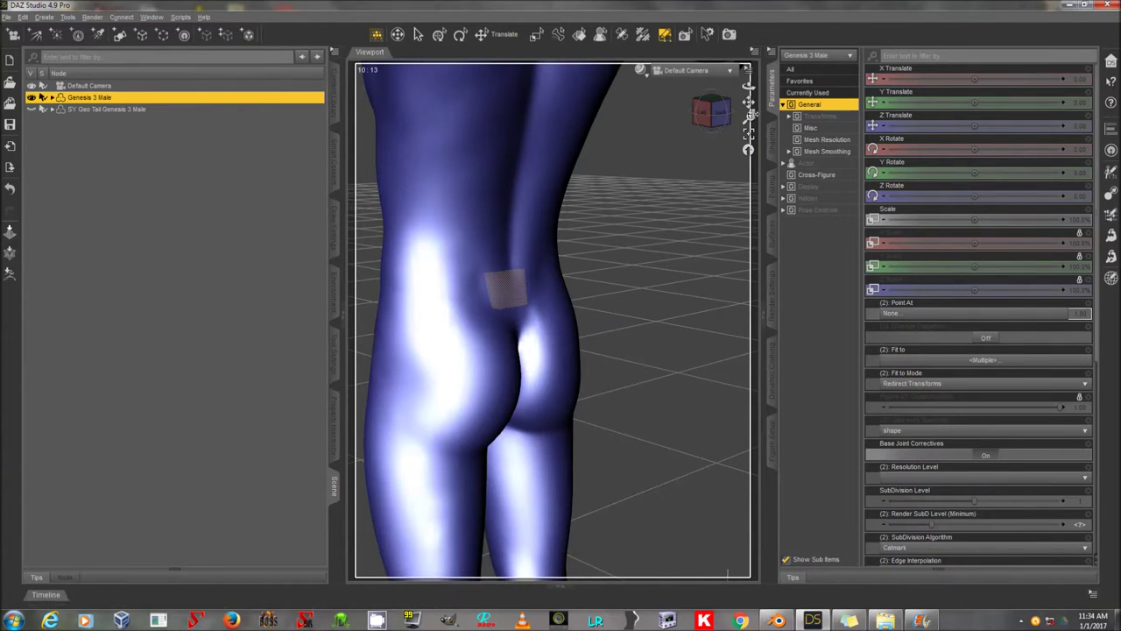
drag(749, 116, 728, 86)
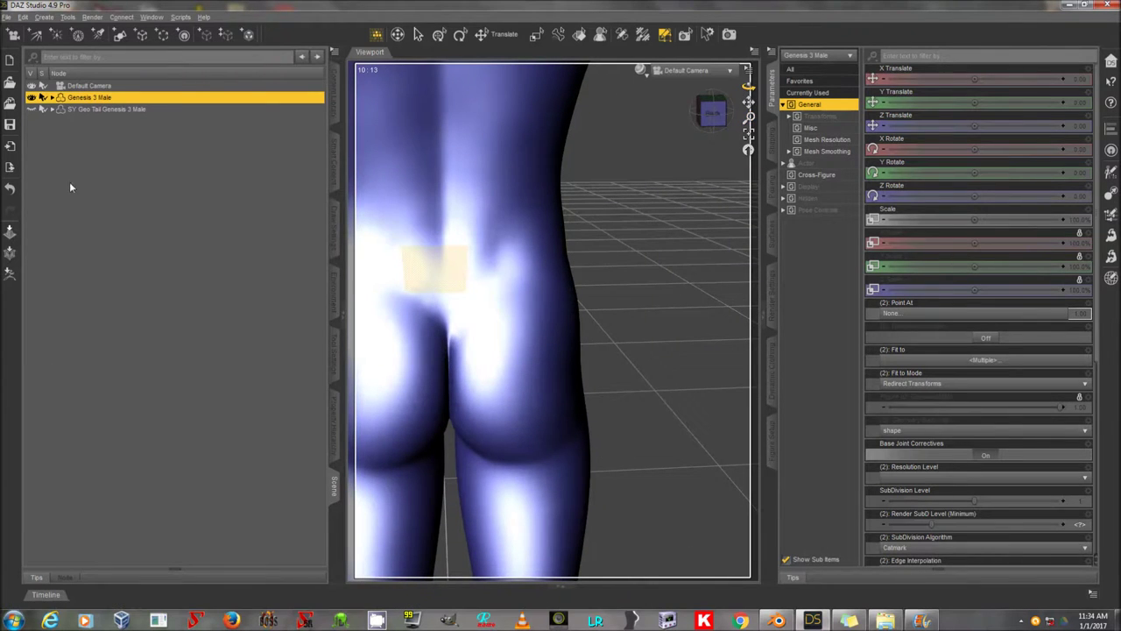
click(31, 109)
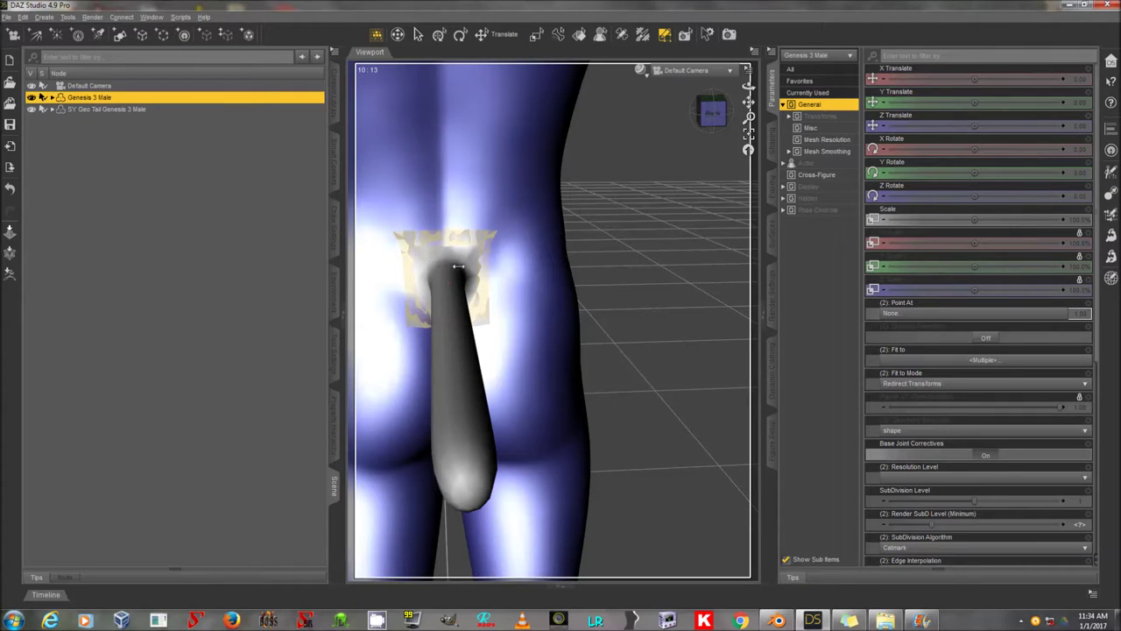
click(32, 110)
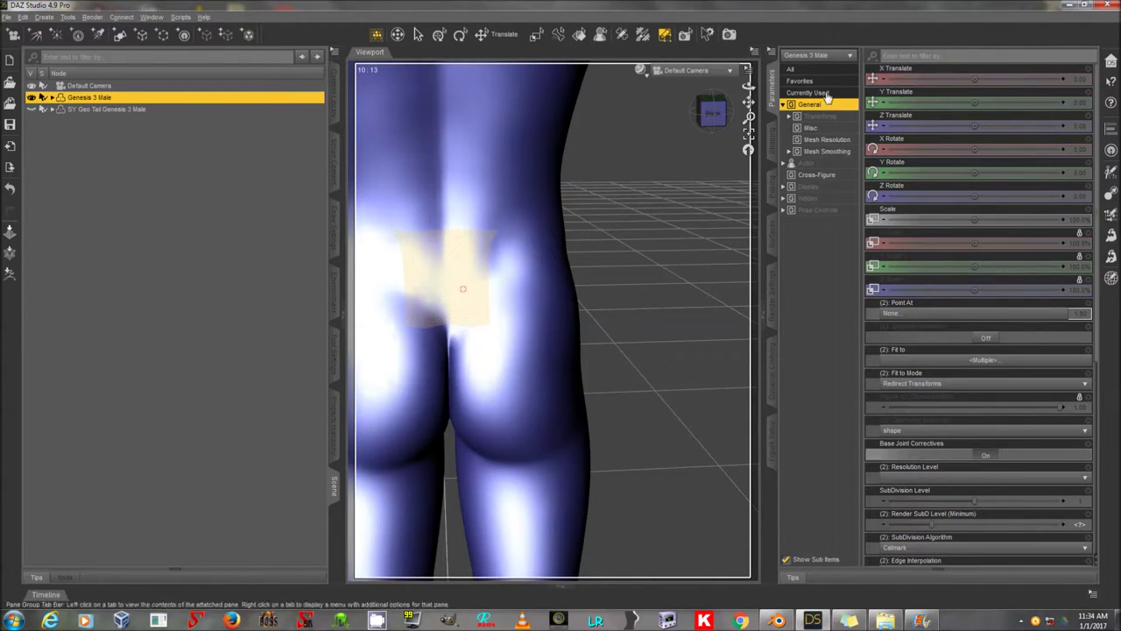
drag(749, 86, 704, 86)
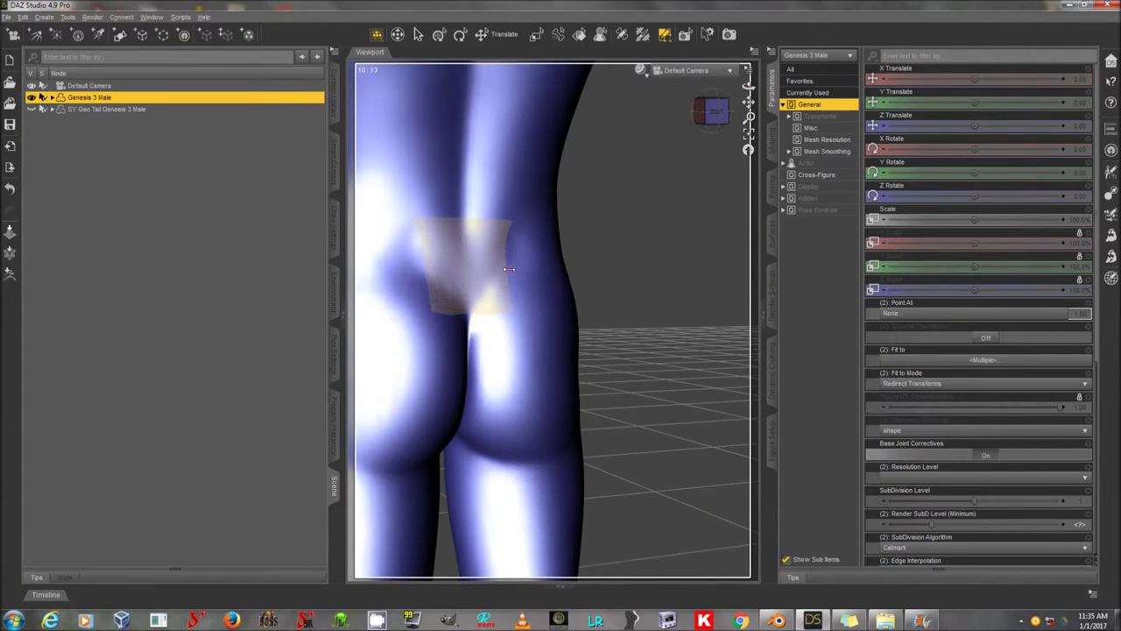
Step: Assign the selected Genesis 3 Male polygons as auto-hide faces for SY Geo Tail Genesis 3 Male, and reselect the tail figure
right_click(600, 232)
mouse_move(647, 308)
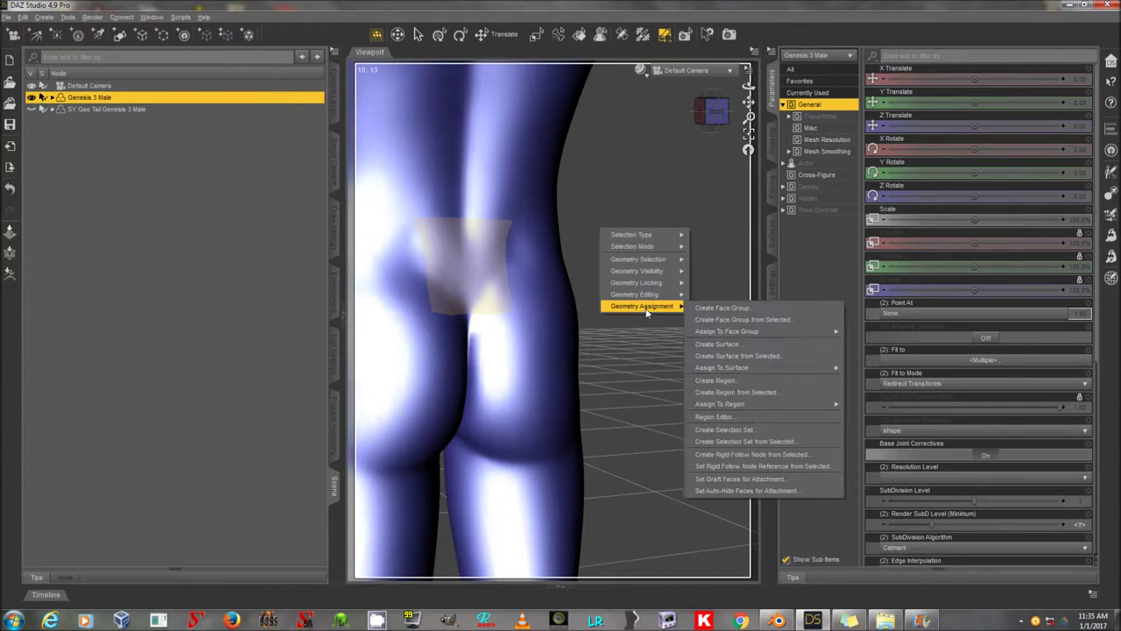
click(743, 492)
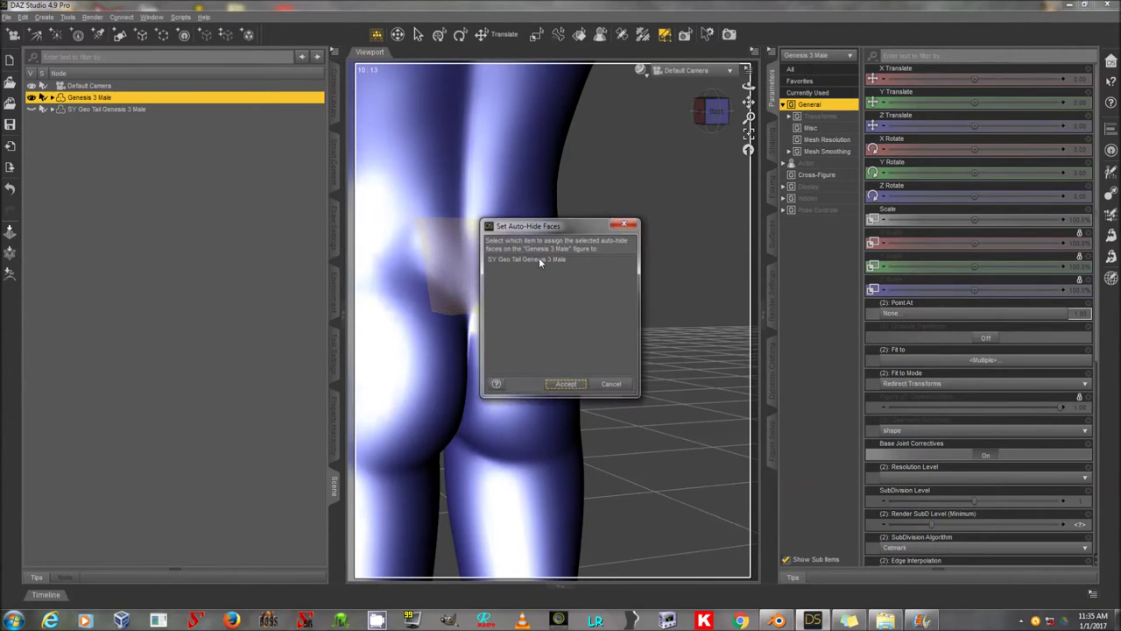
click(540, 261)
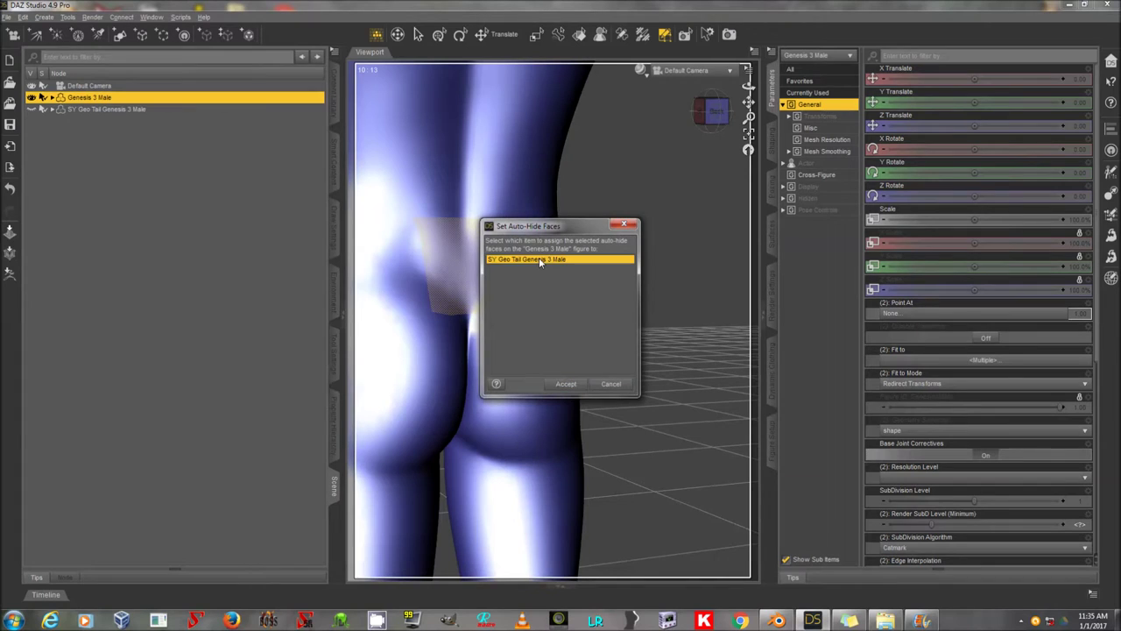
click(565, 385)
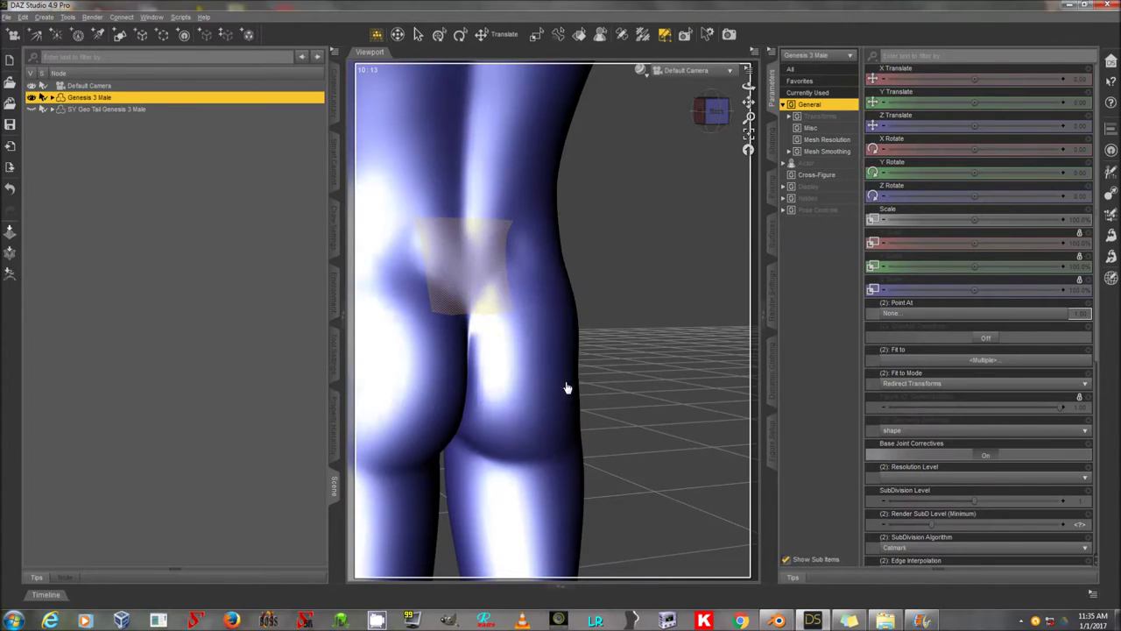
click(136, 108)
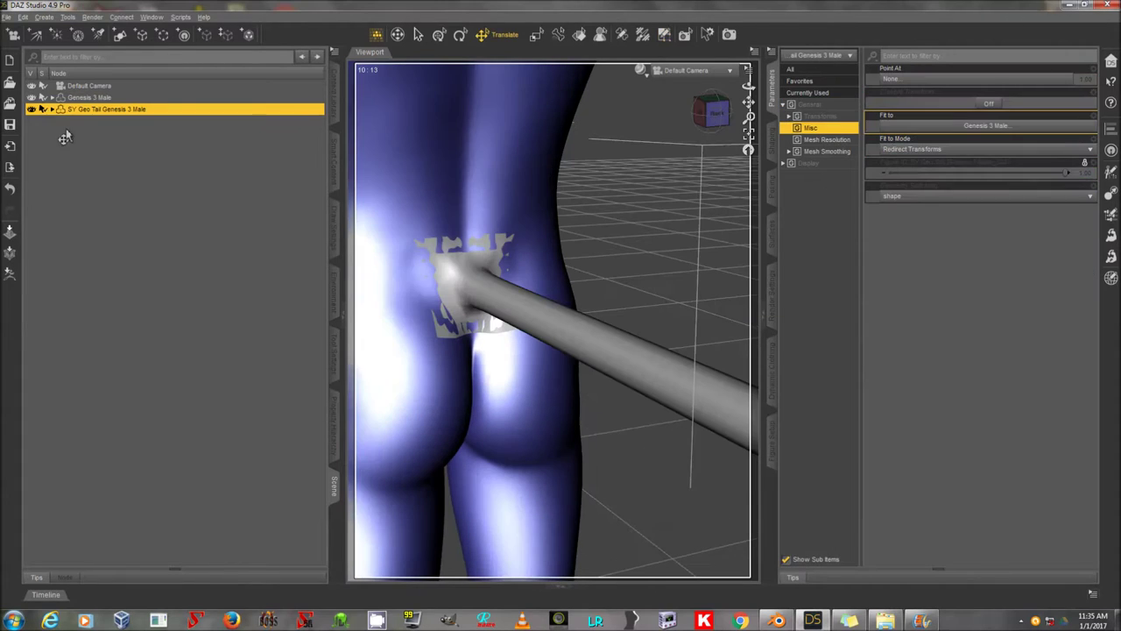
Step: Save the tail as a Figure/Prop support asset, overwriting SY Geo Tail Genesis 3 Male.duf in the Test Tail folder
click(6, 16)
mouse_move(91, 101)
mouse_move(175, 340)
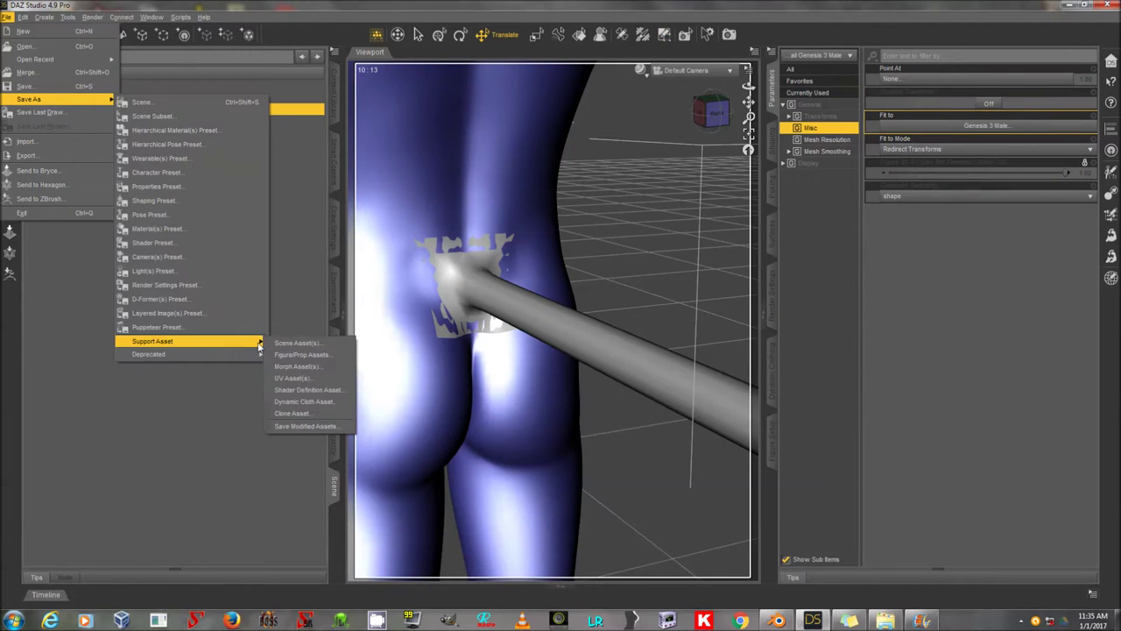
click(293, 354)
double_click(517, 295)
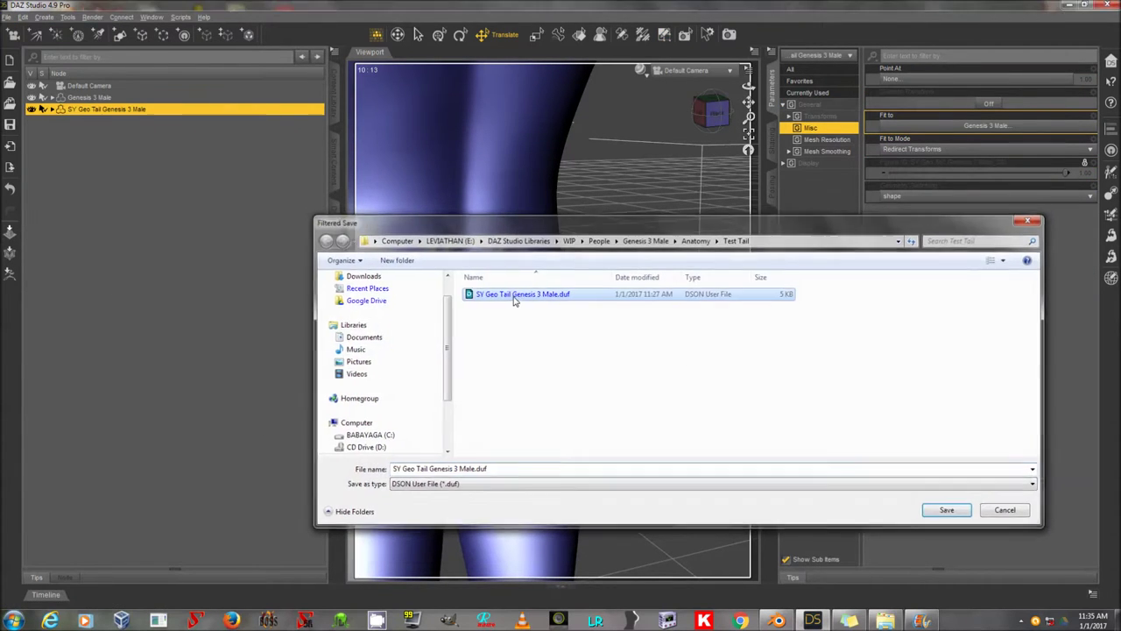
click(536, 322)
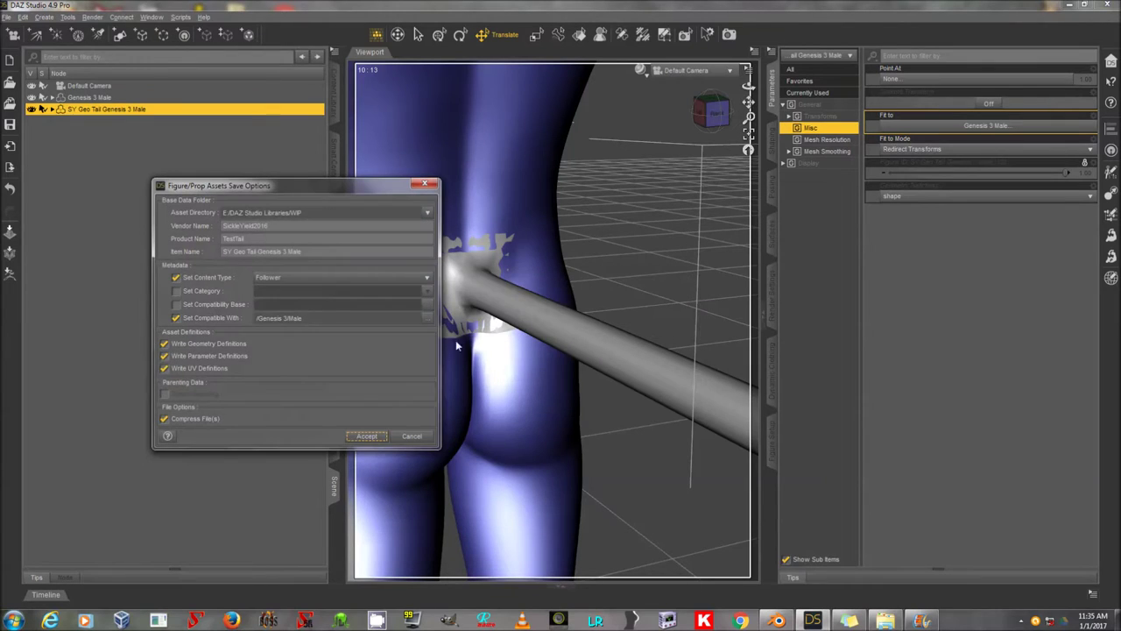
click(368, 436)
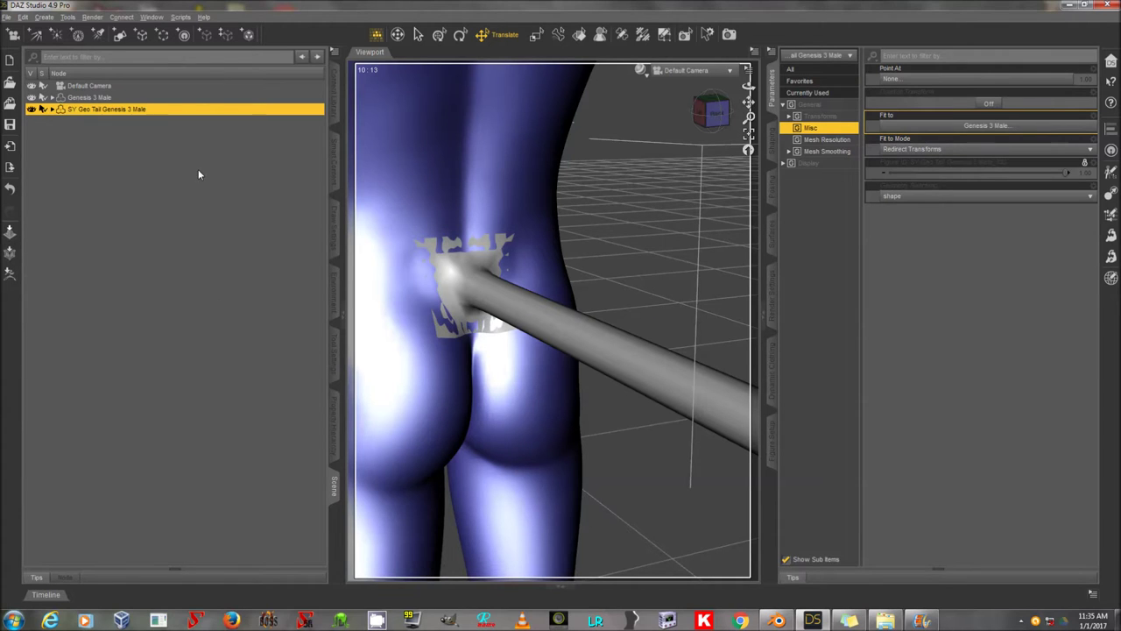
Step: Delete the tail from the scene and load the saved SY Geo Tail Genesis 3 Male onto the selected Genesis 3 Male
key(Delete)
click(167, 101)
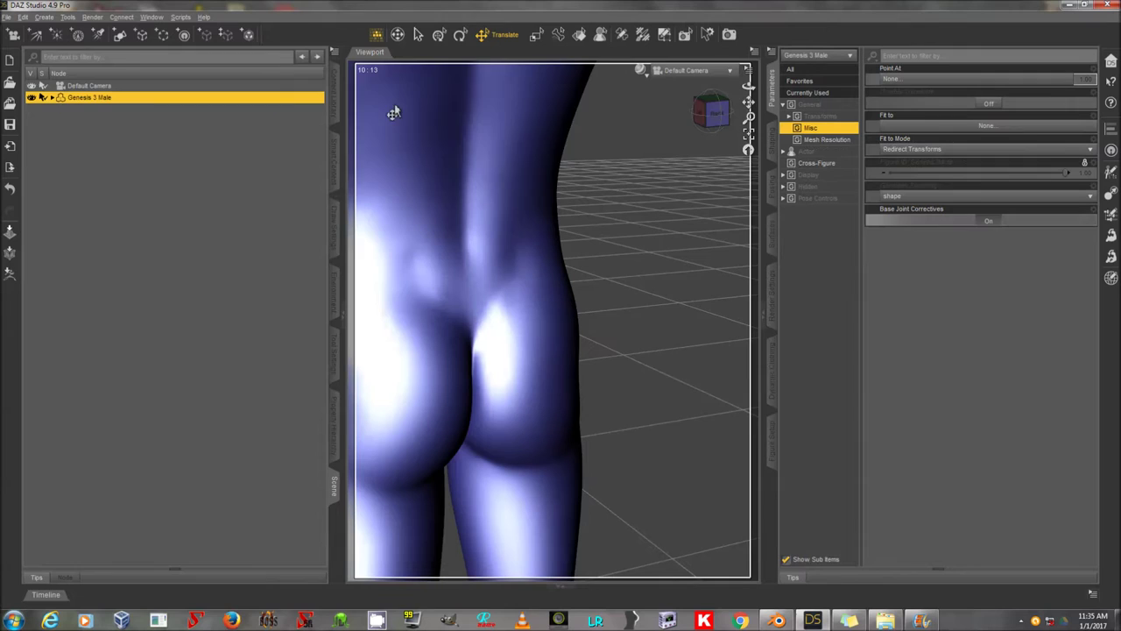
click(336, 92)
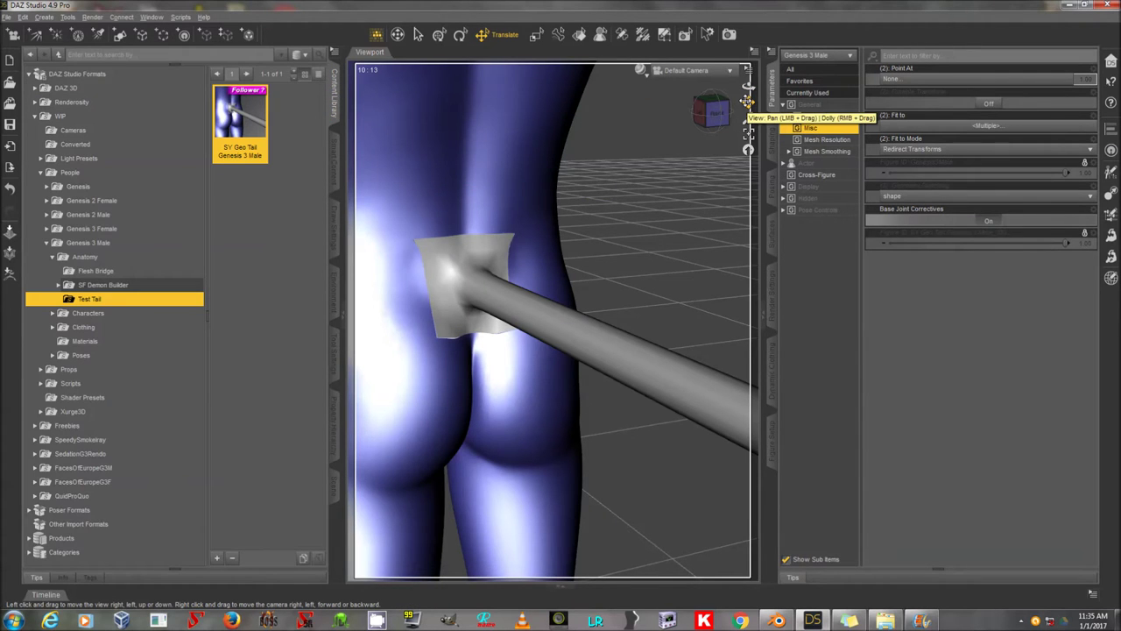
Step: Inspect the reloaded tail's attachment area, hiding the tail to check the body surface beneath it and showing it again
drag(748, 102, 801, 132)
mouse_move(748, 86)
mouse_down()
mouse_move(814, 85)
mouse_move(771, 86)
mouse_move(749, 103)
mouse_up()
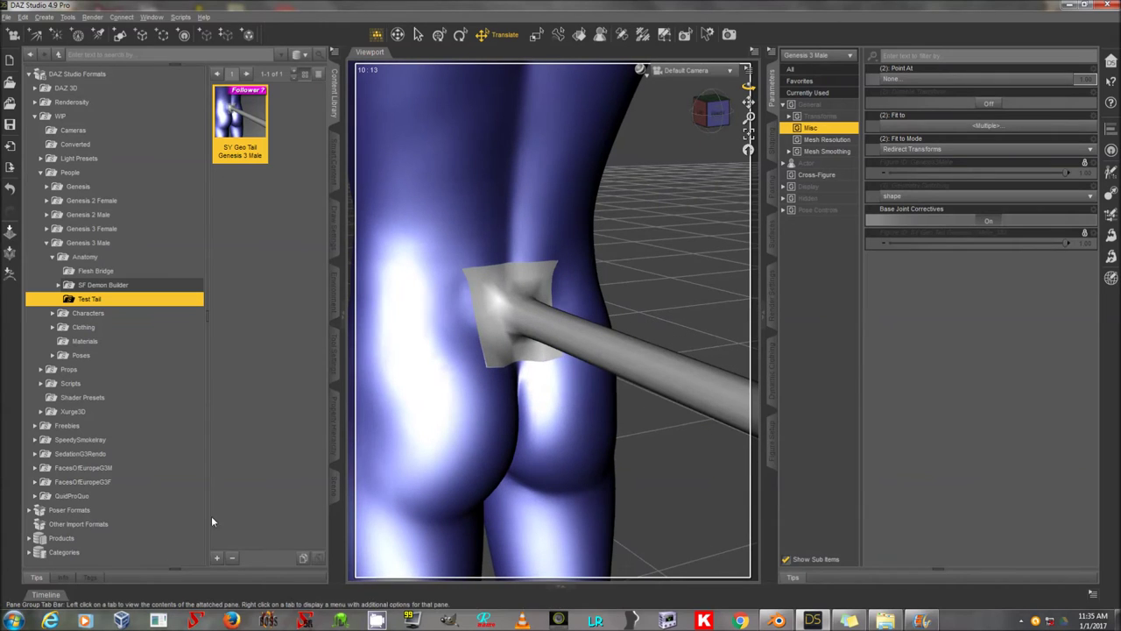
click(333, 487)
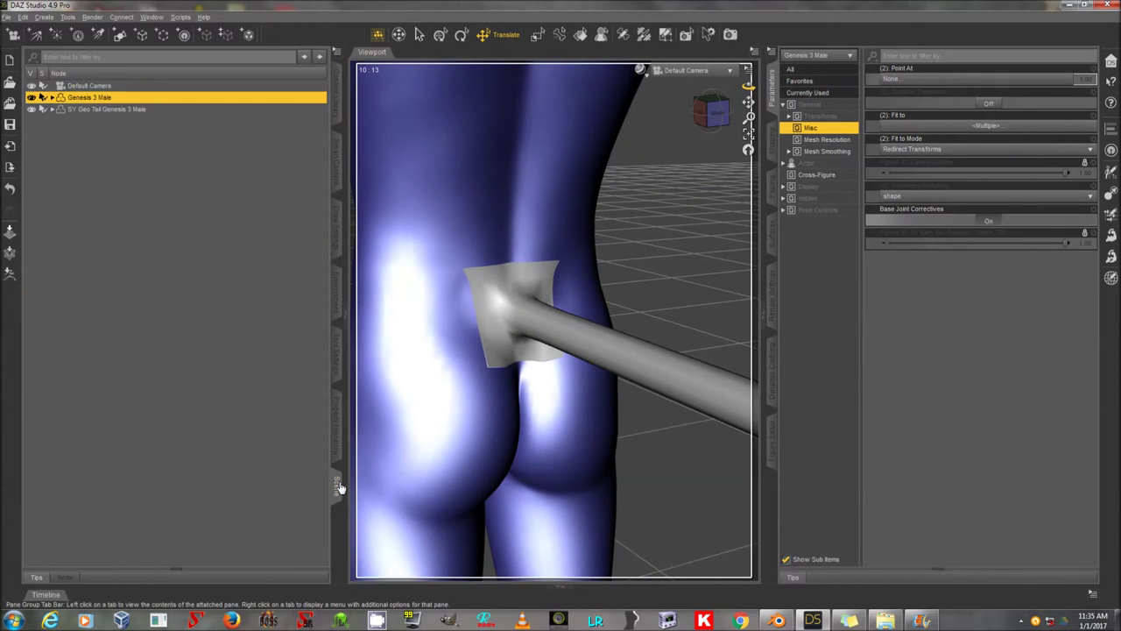
click(32, 110)
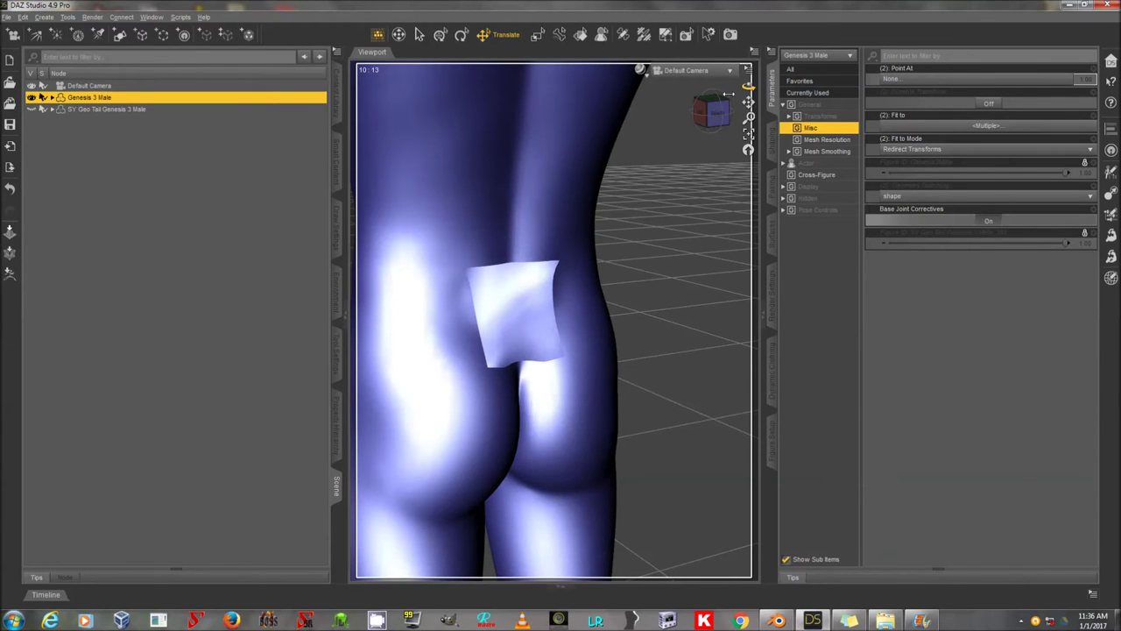
mouse_move(748, 85)
mouse_down()
mouse_move(779, 110)
mouse_move(748, 84)
mouse_up()
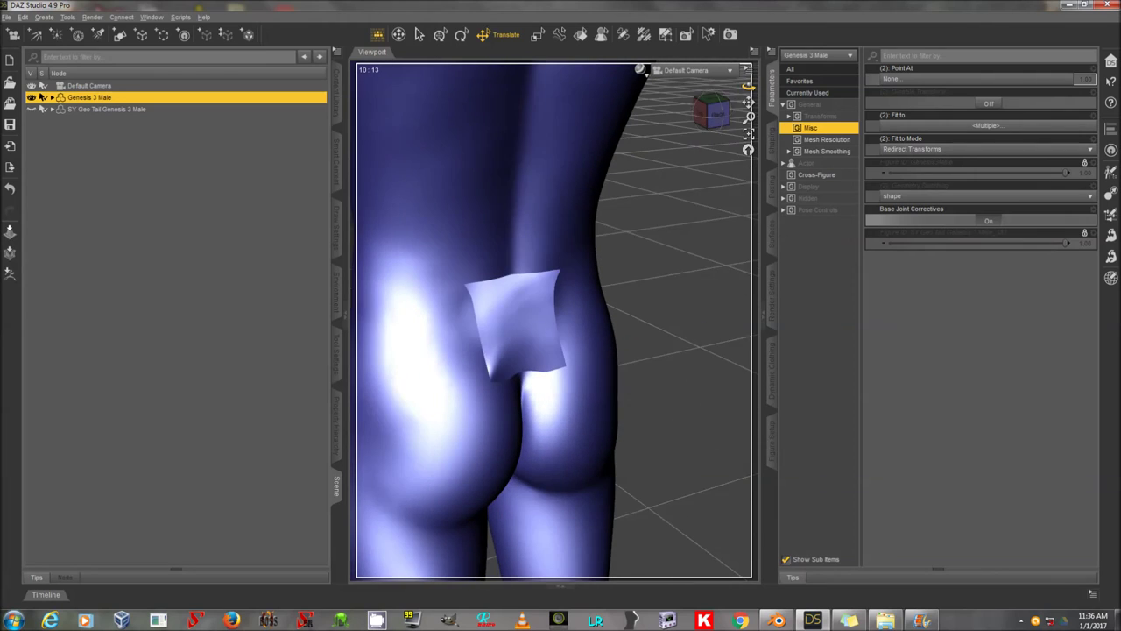
click(32, 110)
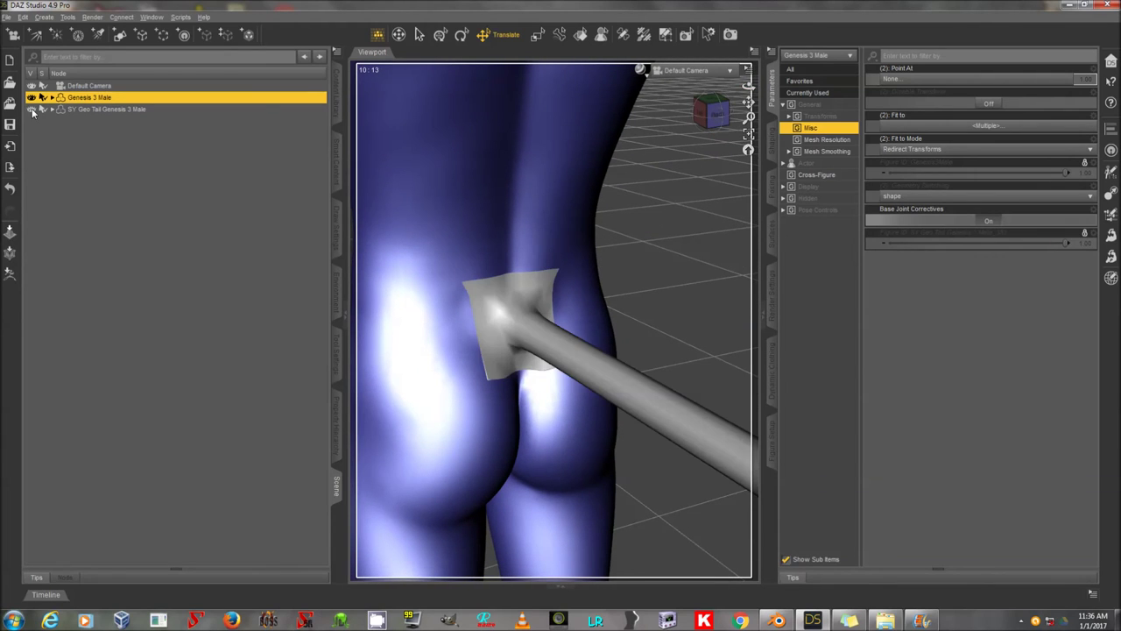